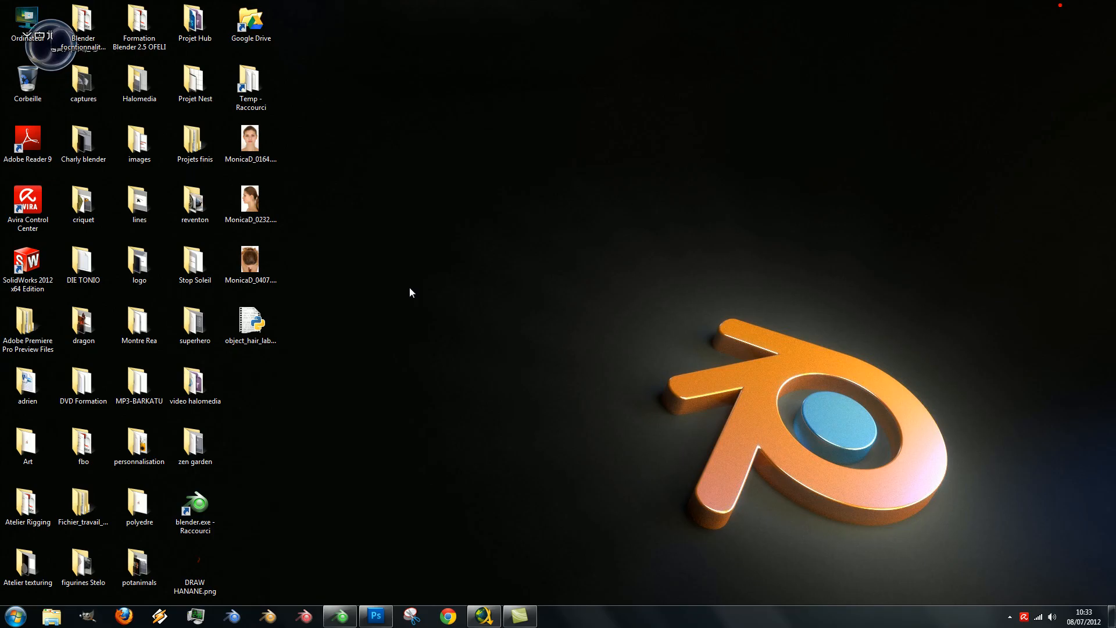
double_click(250, 140)
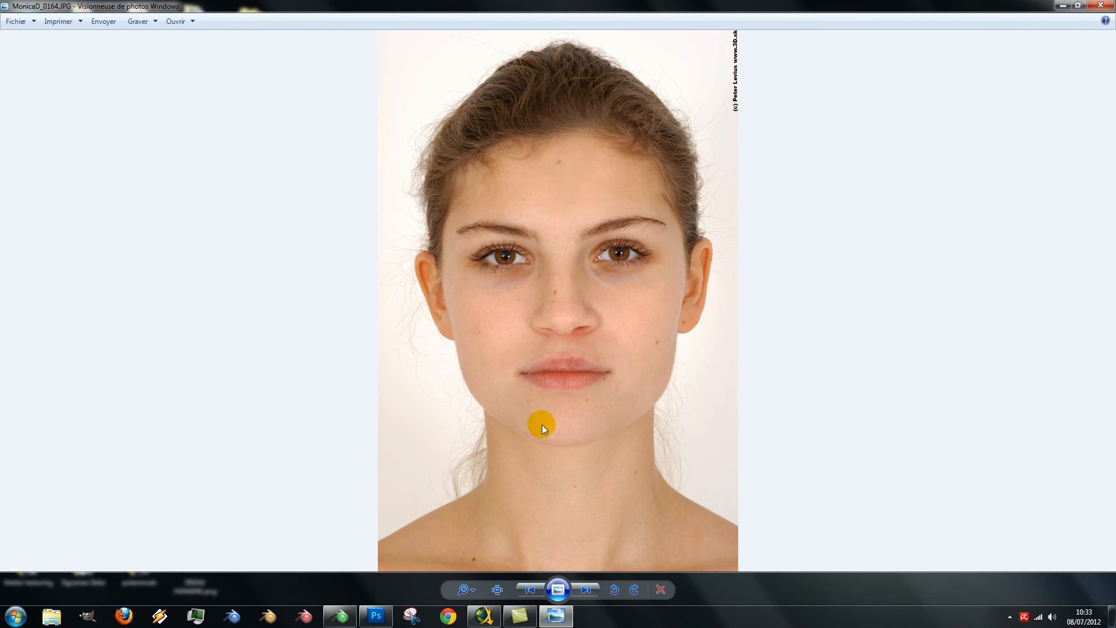
click(590, 590)
click(590, 590)
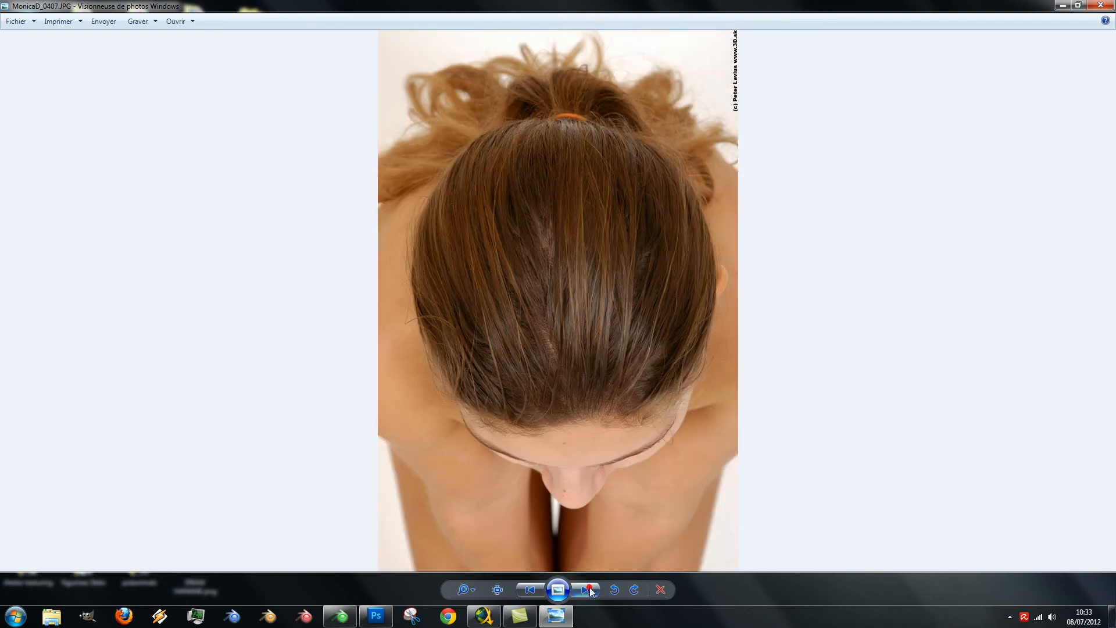
click(1060, 7)
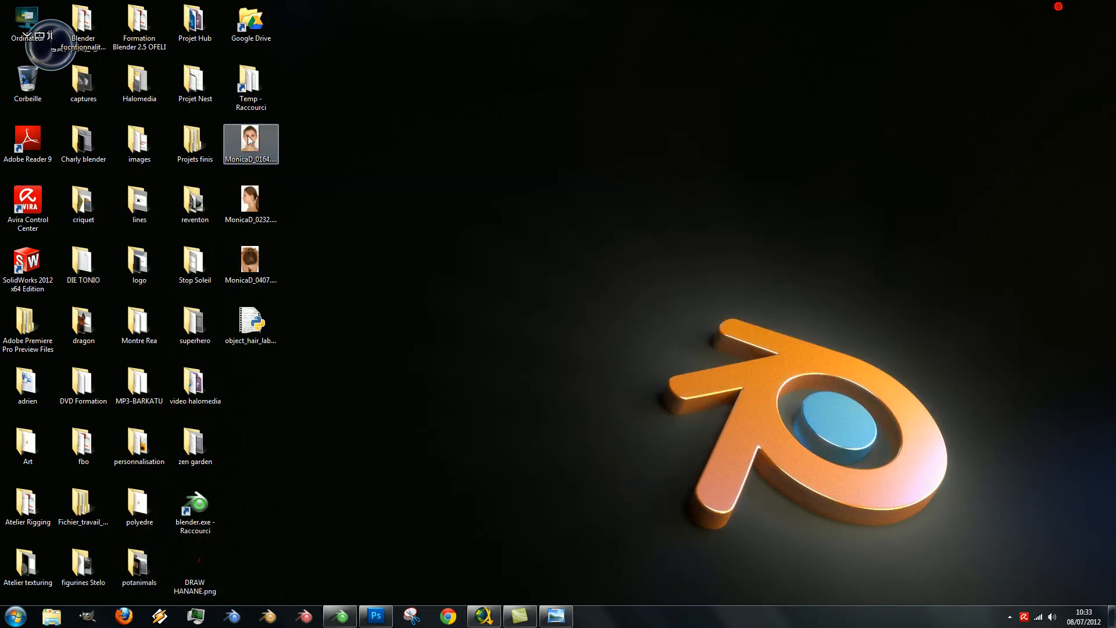
- Switch to Blender and put the visage head mesh into Edit Mode
click(346, 620)
scroll(487, 258, down, 4)
middle_drag(528, 263, 541, 262)
scroll(502, 271, up, 3)
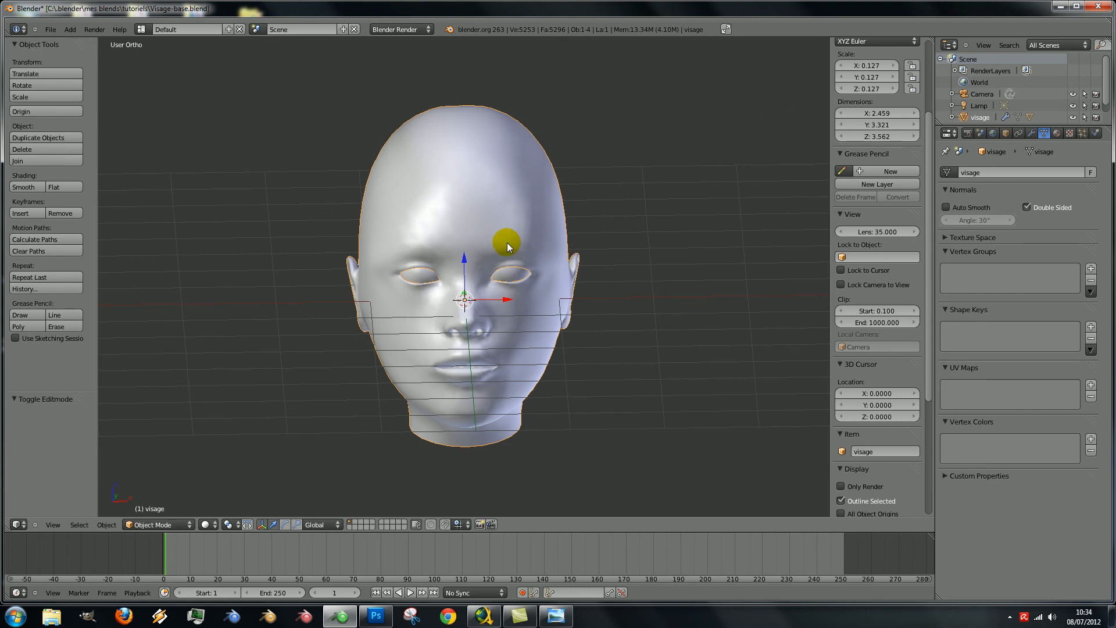
middle_drag(543, 277, 516, 239)
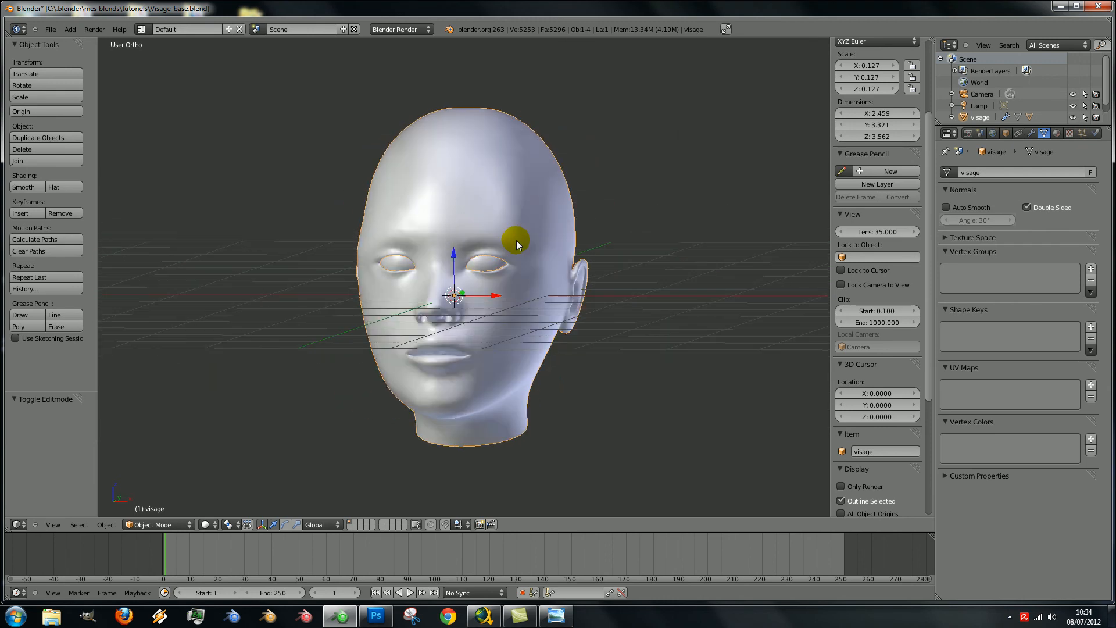
key(Tab)
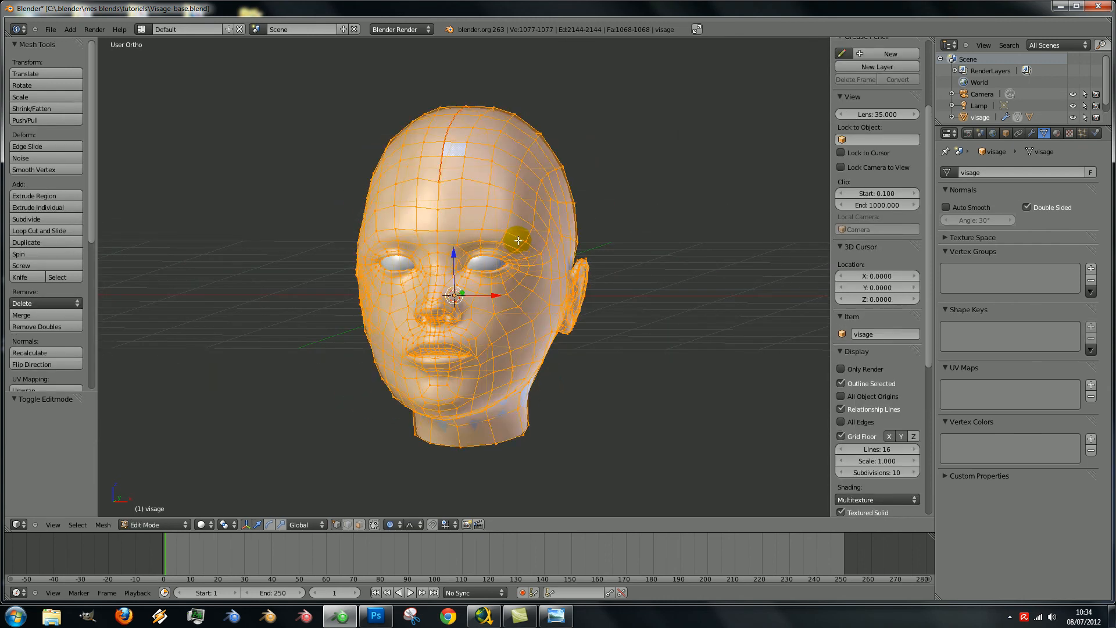
- Examine the head's mesh topology from the front and the side
middle_drag(536, 249, 509, 289)
scroll(547, 233, up, 2)
scroll(513, 100, down, 5)
scroll(509, 289, up, 1)
scroll(509, 290, up, 2)
scroll(473, 300, down, 4)
scroll(542, 263, up, 4)
middle_drag(542, 263, 576, 252)
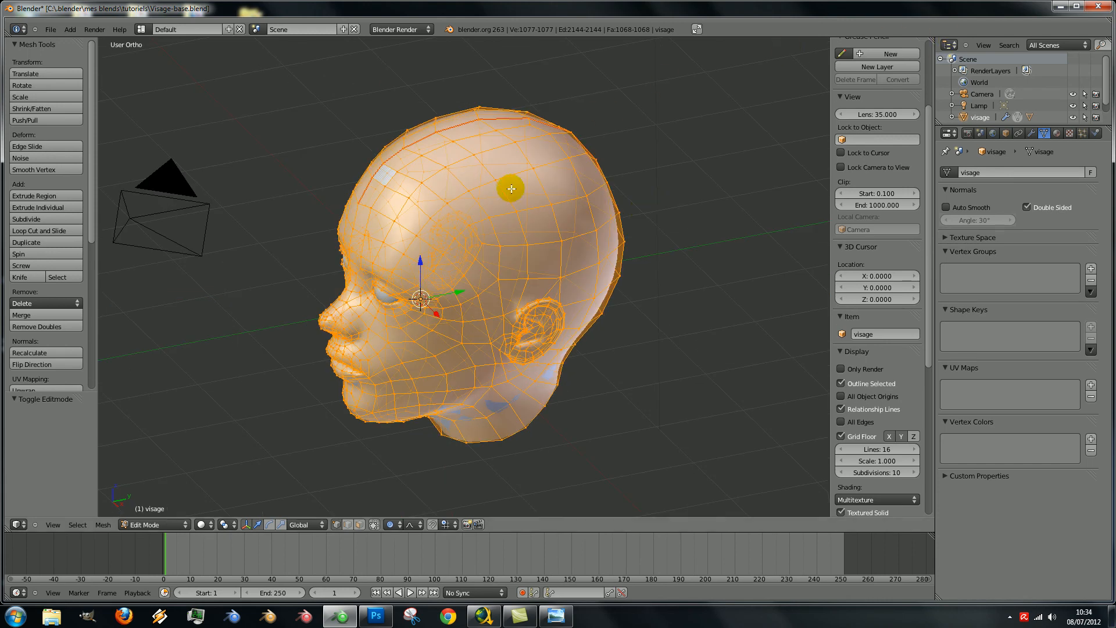
middle_drag(486, 182, 498, 178)
- Split the 3D viewport vertically into two areas and change the new one to the UV/Image Editor
drag(930, 38, 537, 53)
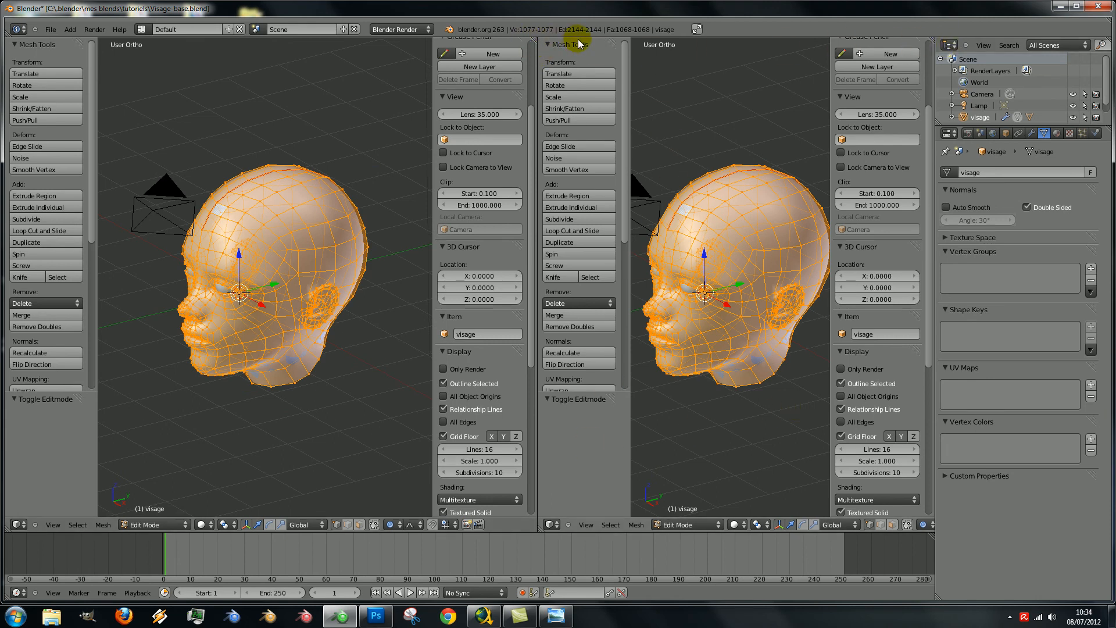
scroll(282, 245, up, 1)
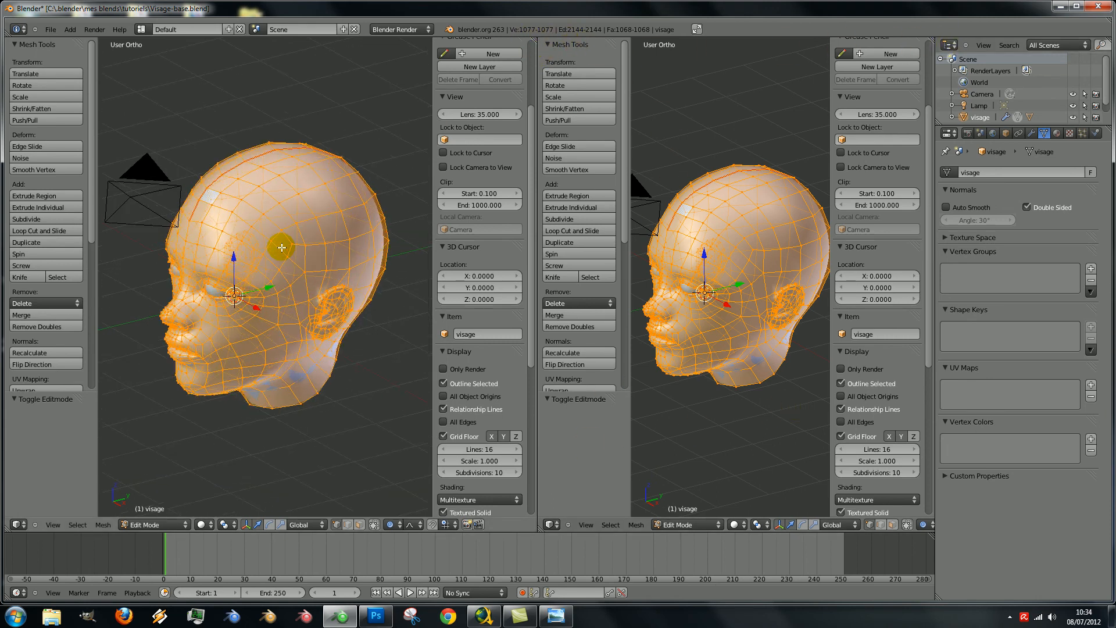
click(550, 525)
click(575, 526)
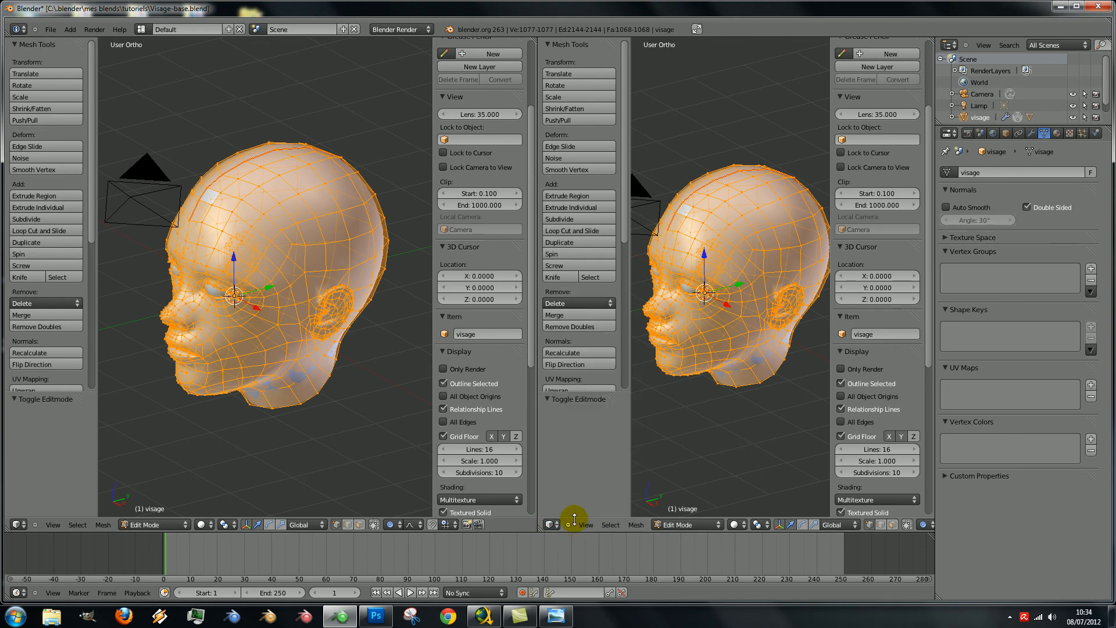
click(550, 524)
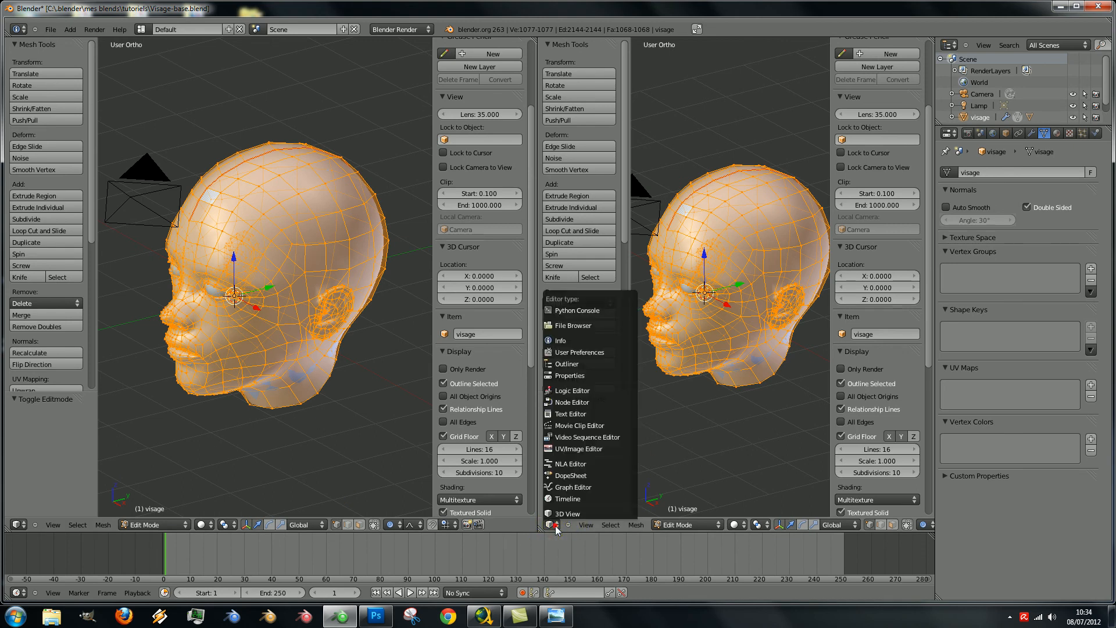
click(576, 449)
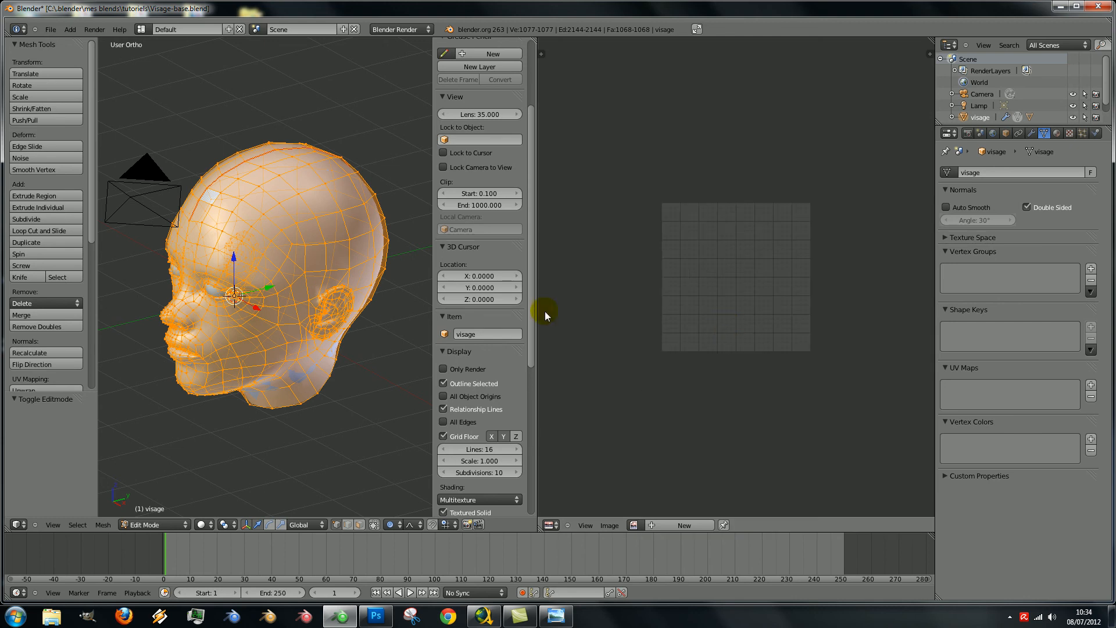
- Select the head's central edge loop and reduce it with circle select to the part from upper forehead to crown
scroll(304, 309, up, 3)
scroll(291, 299, down, 2)
shift+middle_drag(256, 284, 229, 351)
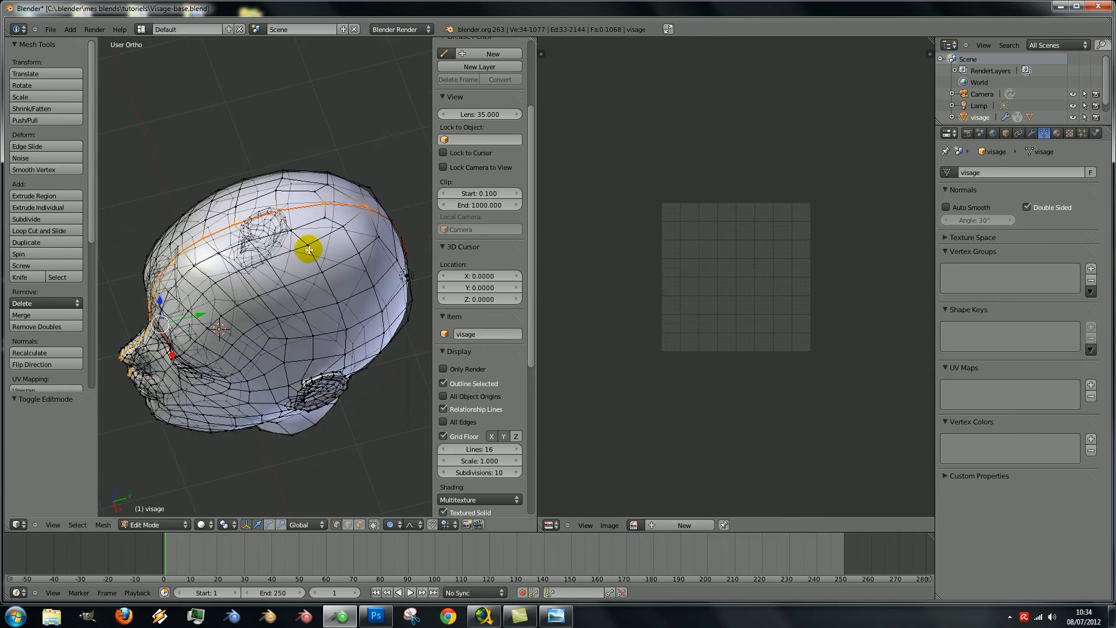
middle_drag(304, 249, 323, 227)
key(KP_3)
key(c)
key(Escape)
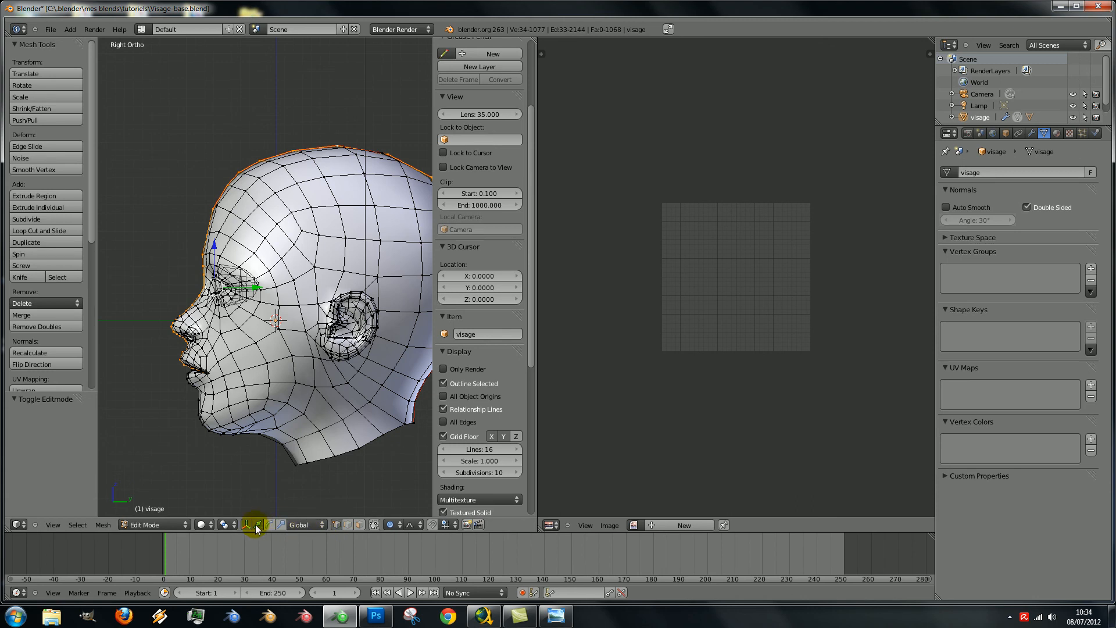
click(377, 526)
click(376, 526)
key(c)
mouse_move(203, 237)
middle_down()
mouse_move(193, 376)
mouse_move(407, 252)
mouse_move(361, 287)
mouse_move(309, 291)
mouse_move(323, 277)
middle_up()
key(Escape)
- Add the horizontal edges on both sides of the centre line across the upper forehead to the selection
scroll(323, 277, up, 4)
shift+middle_drag(369, 219, 403, 271)
shift+right_click(336, 209)
shift+right_click(382, 211)
shift+right_click(253, 210)
shift+right_click(200, 217)
middle_drag(223, 221, 204, 199)
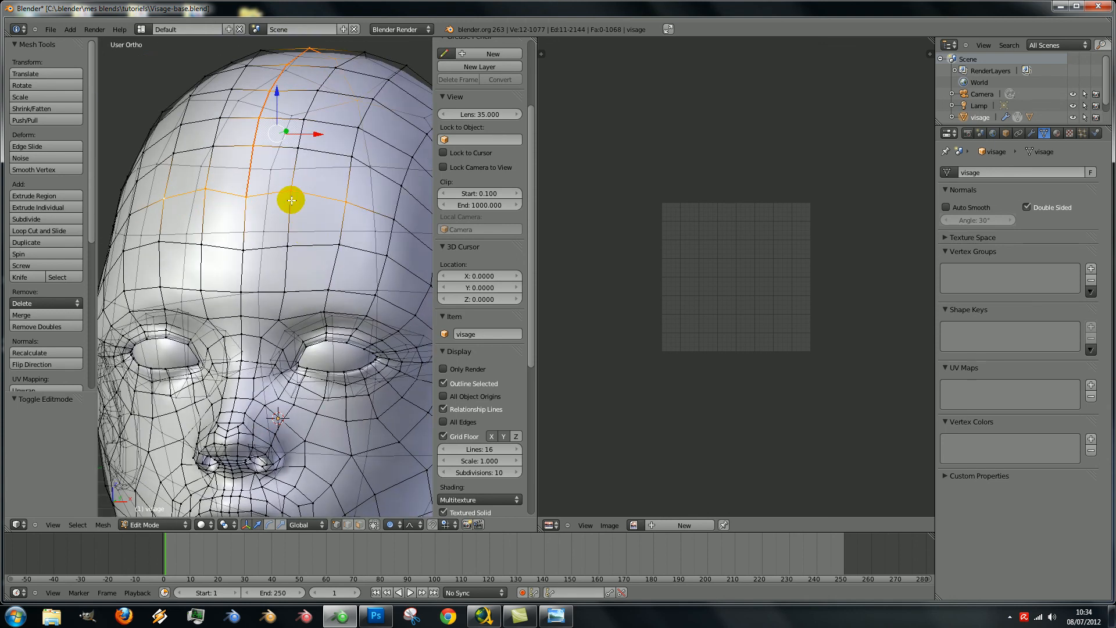
- Mark the selected crown and forehead edges as a seam
scroll(322, 210, down, 2)
scroll(331, 233, down, 3)
scroll(331, 233, up, 1)
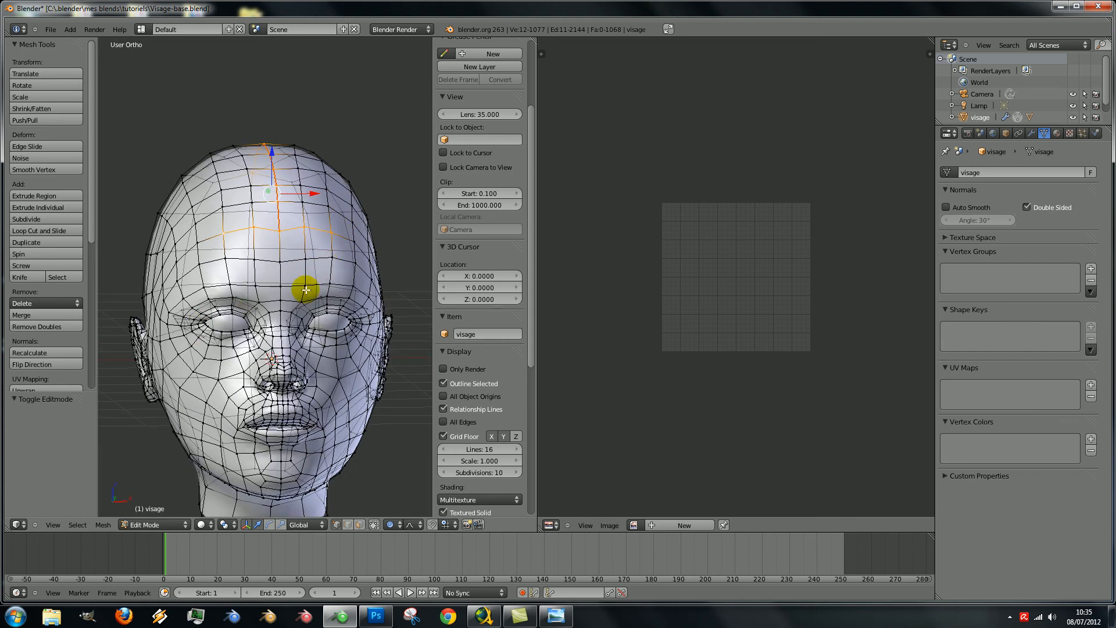
scroll(267, 311, down, 2)
scroll(304, 287, up, 2)
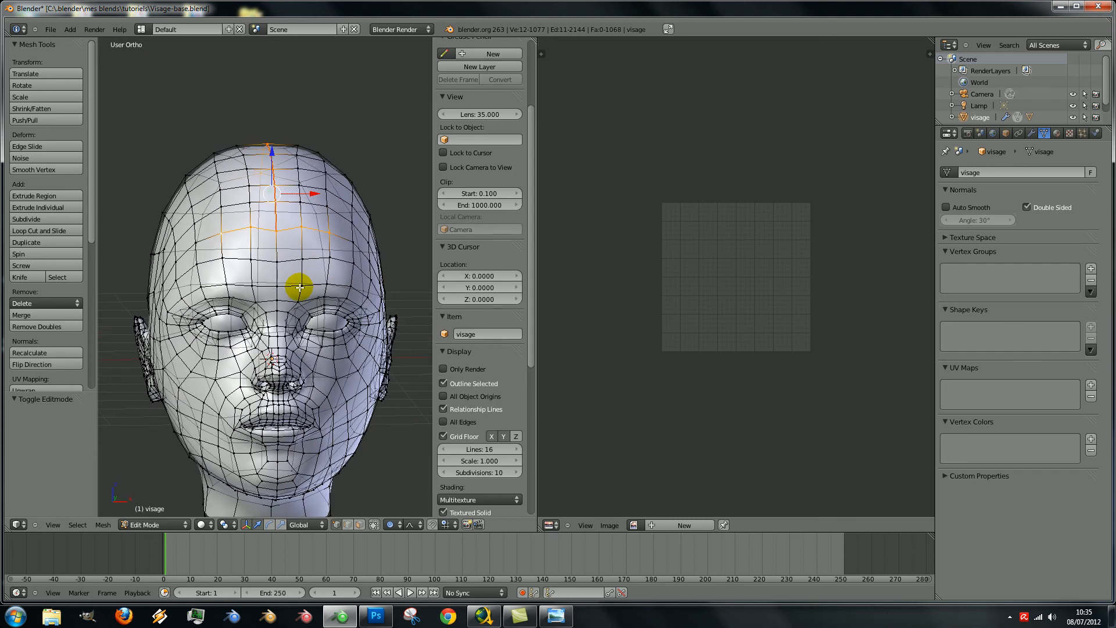
middle_drag(292, 270, 179, 258)
key(ctrl+e)
click(287, 274)
scroll(179, 258, down, 4)
middle_drag(253, 262, 324, 288)
scroll(316, 288, up, 2)
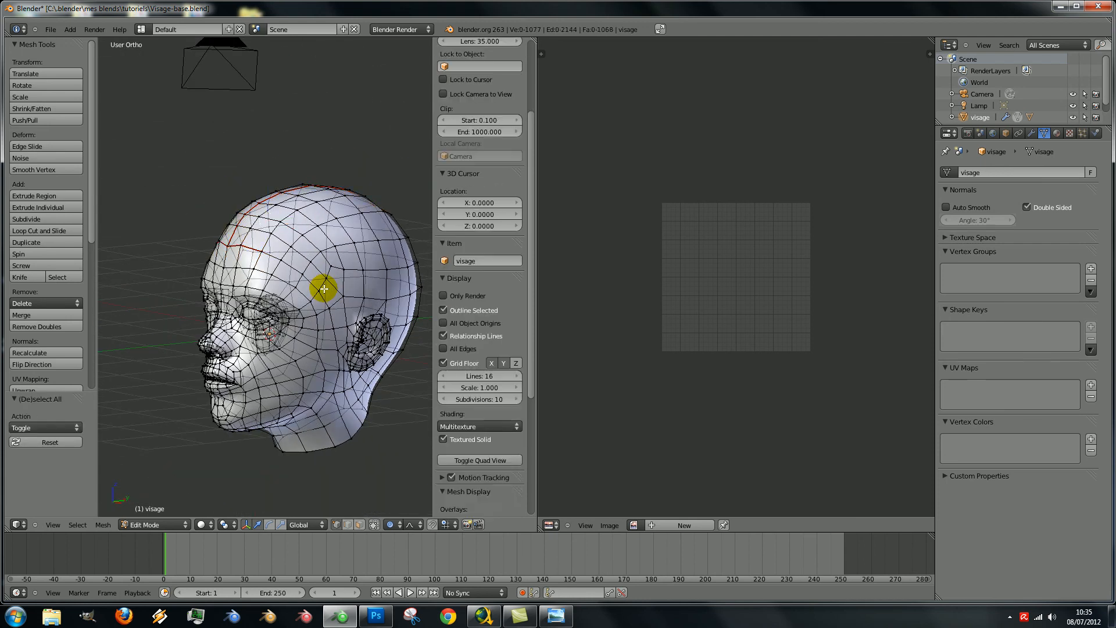
- Select the entire head mesh and unwrap it along the seams
key(a)
key(u)
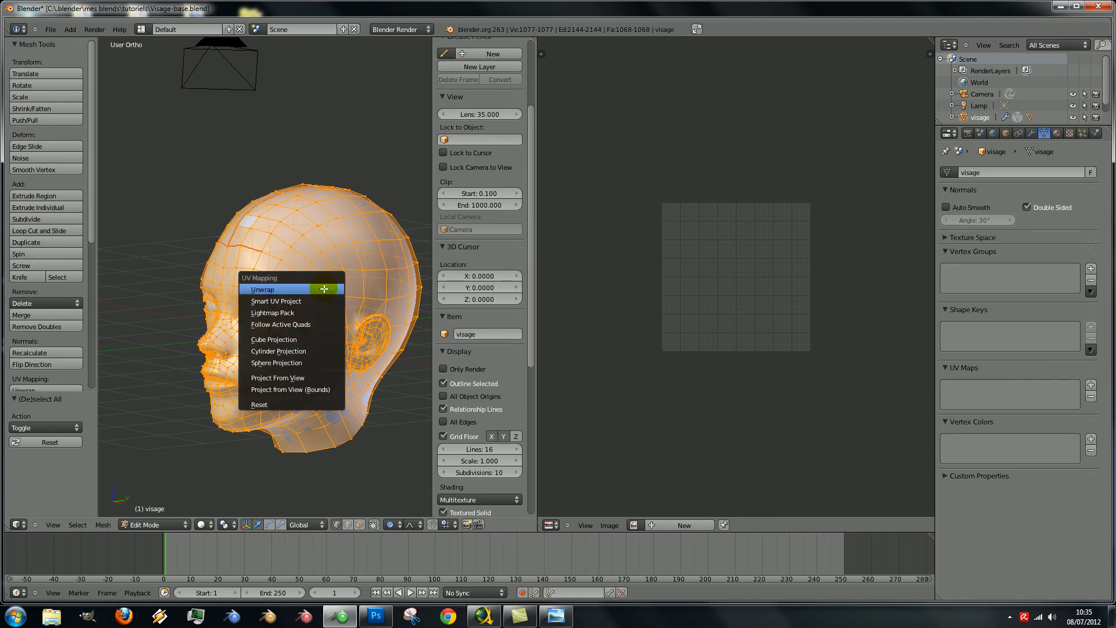
click(324, 288)
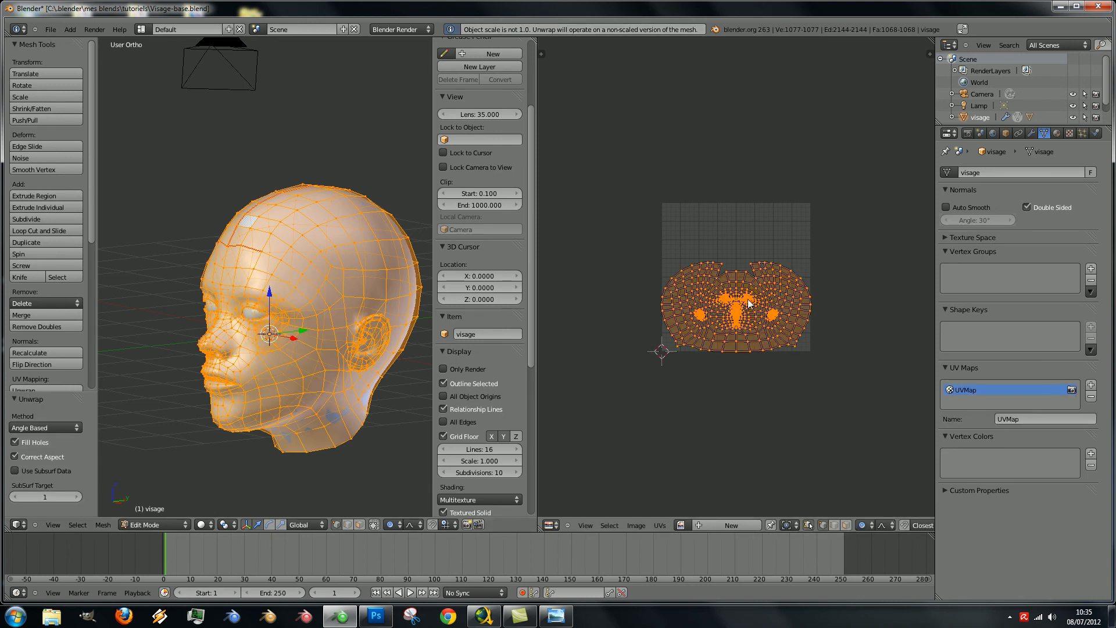
scroll(750, 324, up, 3)
middle_drag(750, 324, 745, 299)
scroll(745, 299, up, 2)
scroll(746, 301, down, 2)
scroll(745, 302, down, 1)
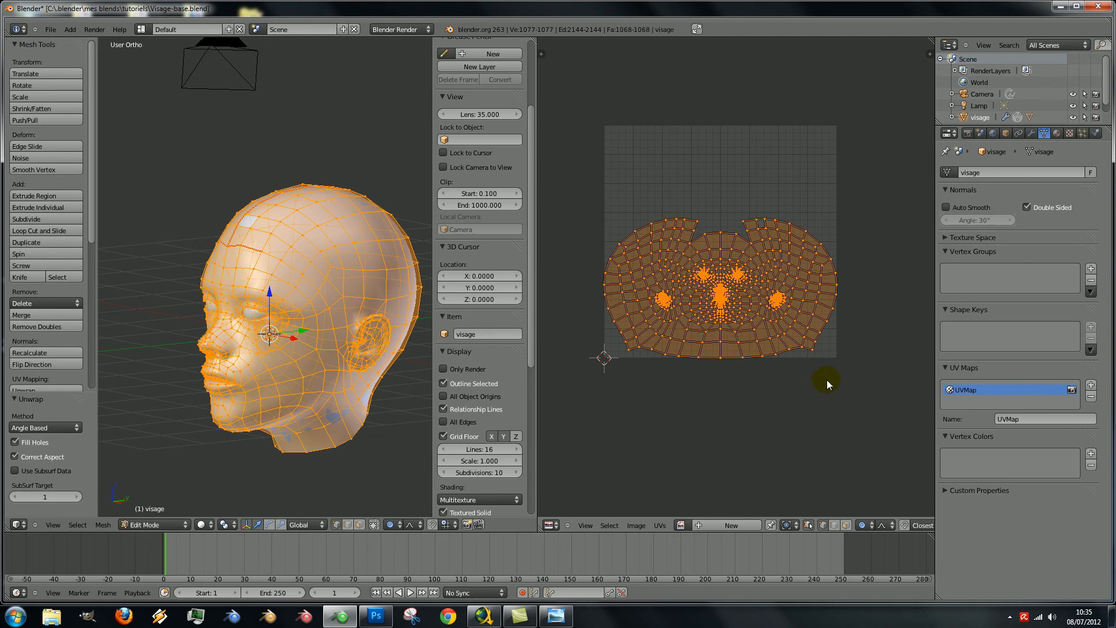
- Turn off proportional editing and rotate the UV island about 30 degrees counter-clockwise
key(r)
right_click(836, 315)
key(o)
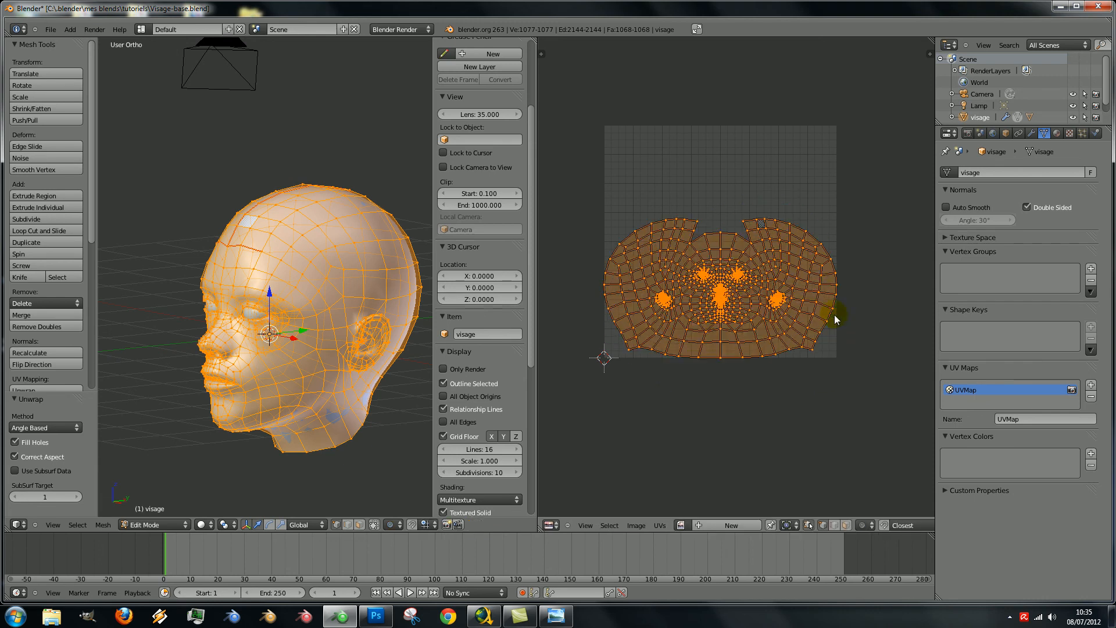
key(r)
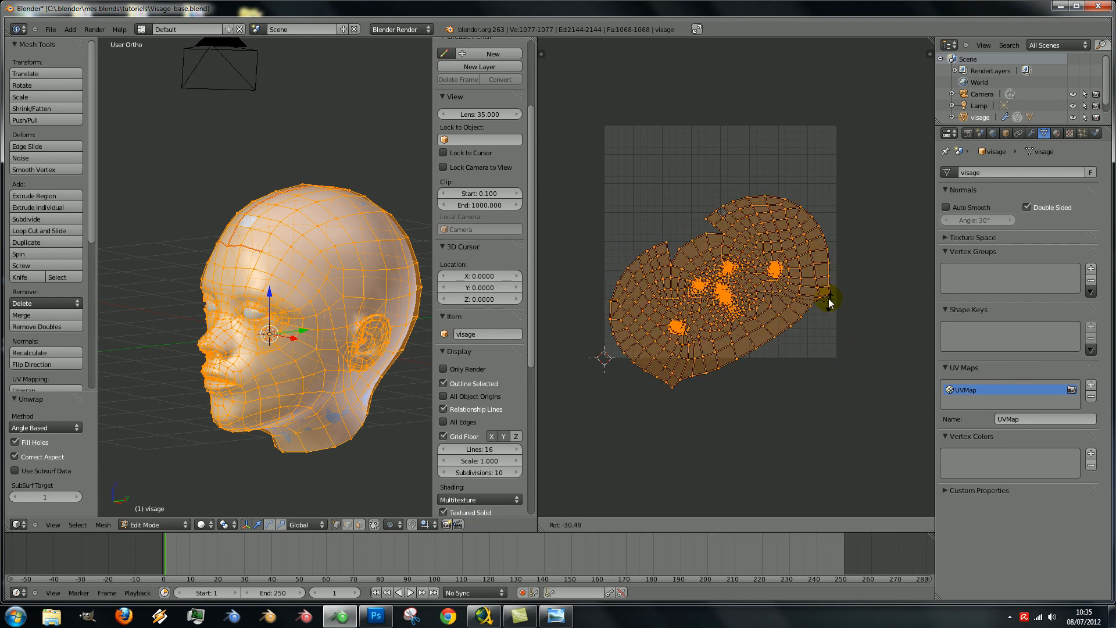
click(826, 292)
- Scale the UV island by about 1.082 and 0.938 and move it up about 0.21 to fit inside the UV square
key(s)
click(805, 339)
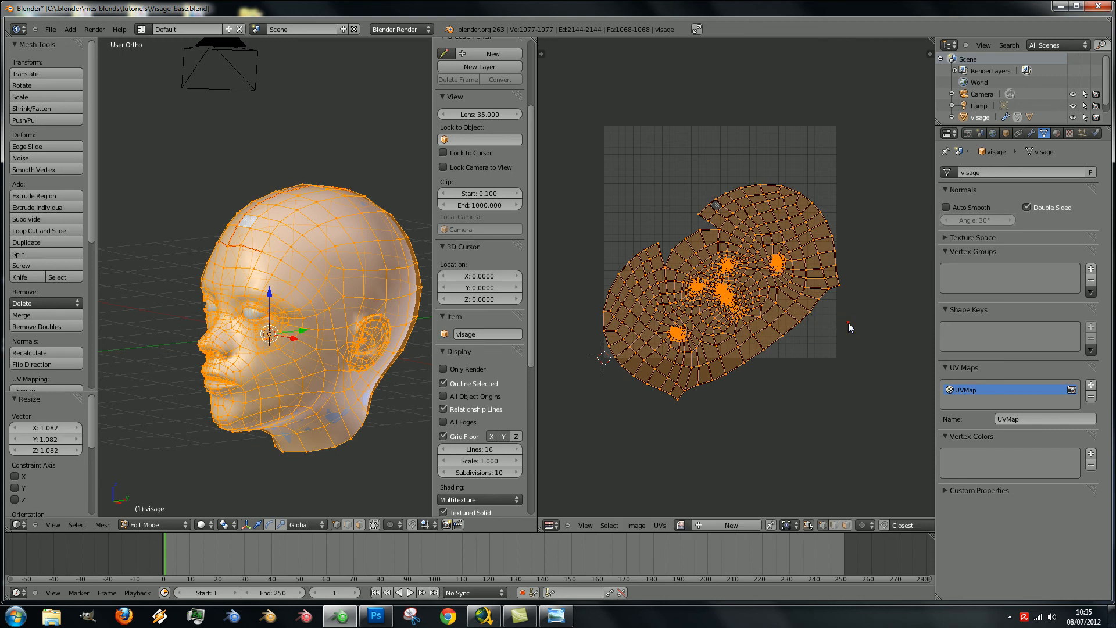
key(g)
click(807, 291)
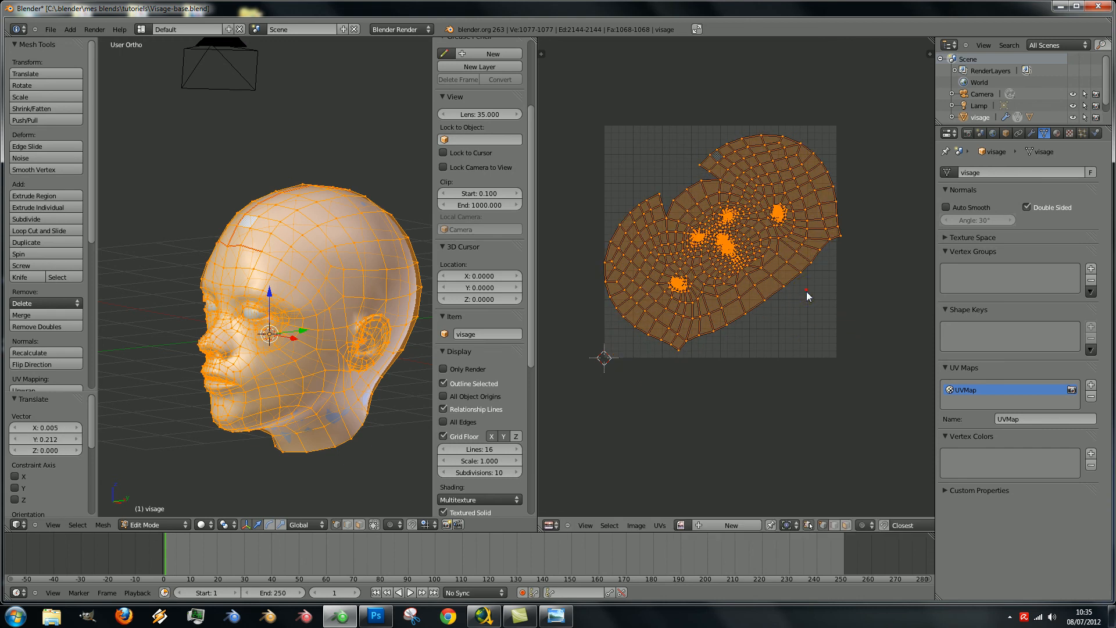
key(s)
click(833, 296)
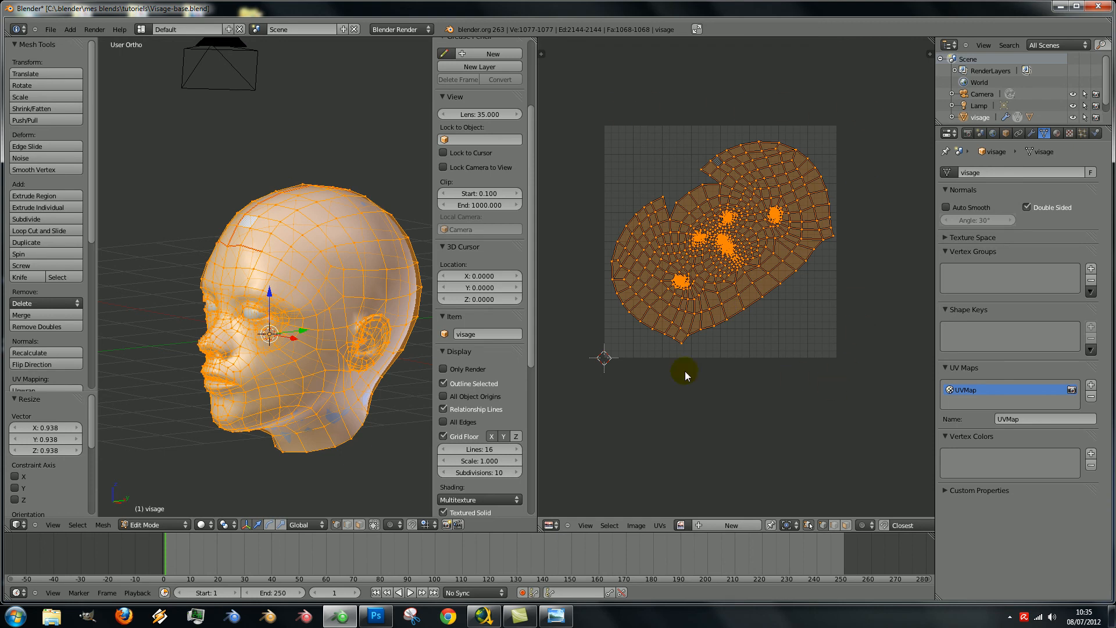
key(g)
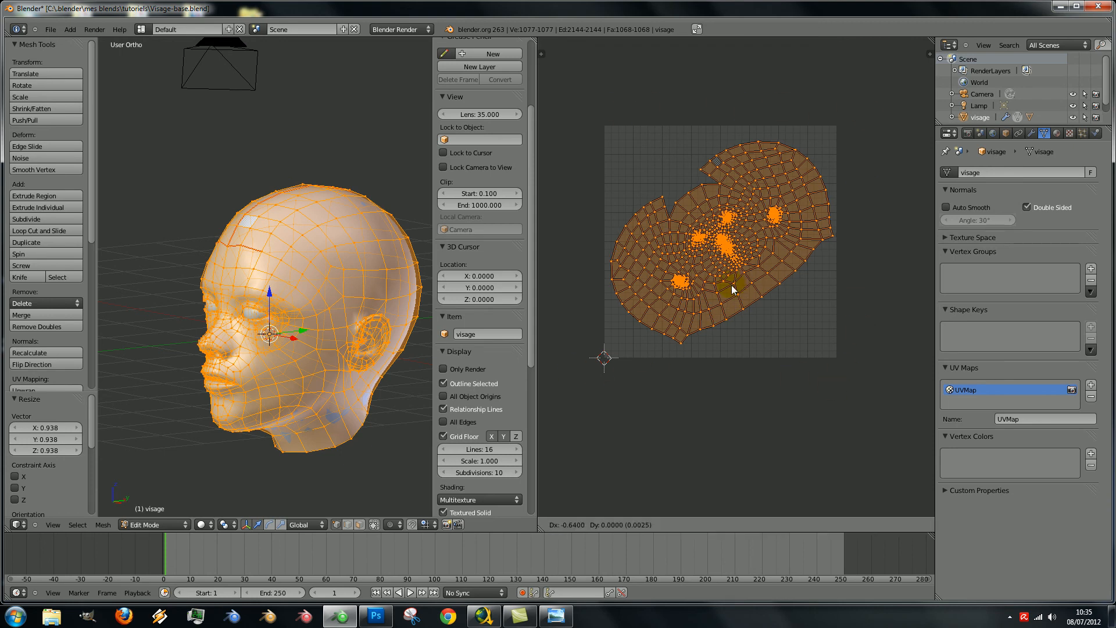
click(732, 286)
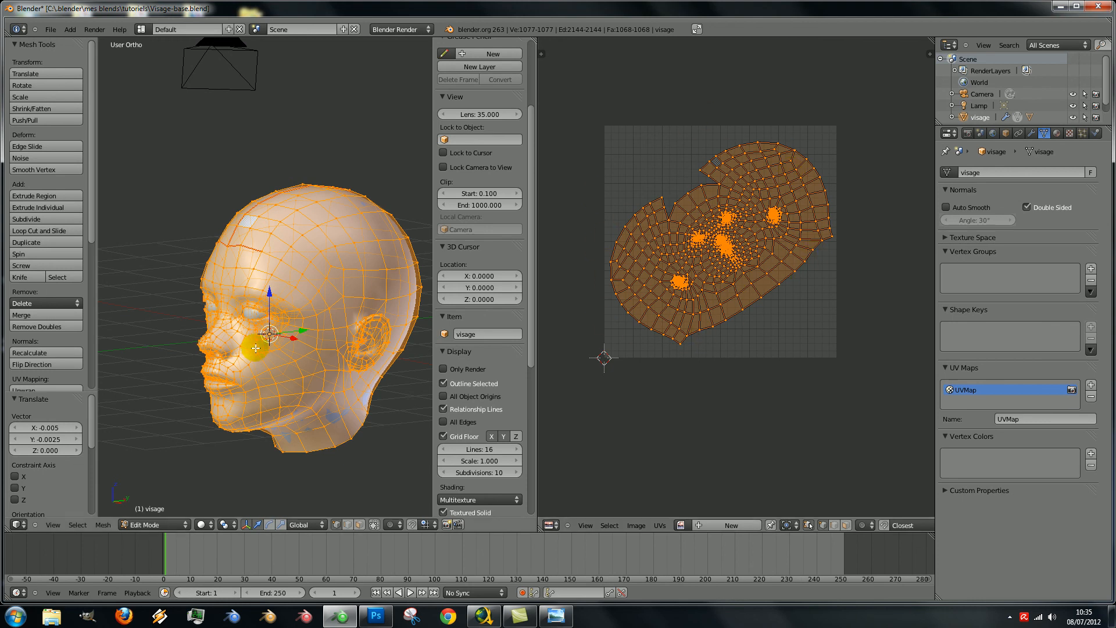
scroll(756, 238, down, 5)
scroll(752, 240, up, 5)
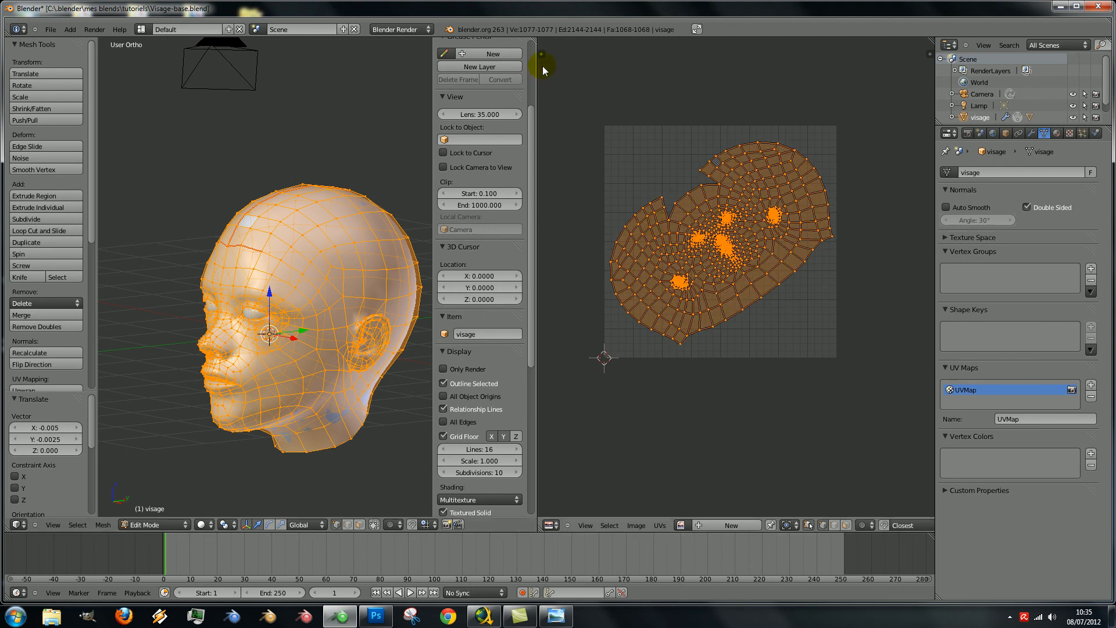
scroll(317, 295, down, 5)
scroll(321, 296, up, 4)
mouse_move(321, 296)
middle_down()
mouse_move(568, 282)
mouse_move(268, 285)
mouse_move(304, 293)
middle_up()
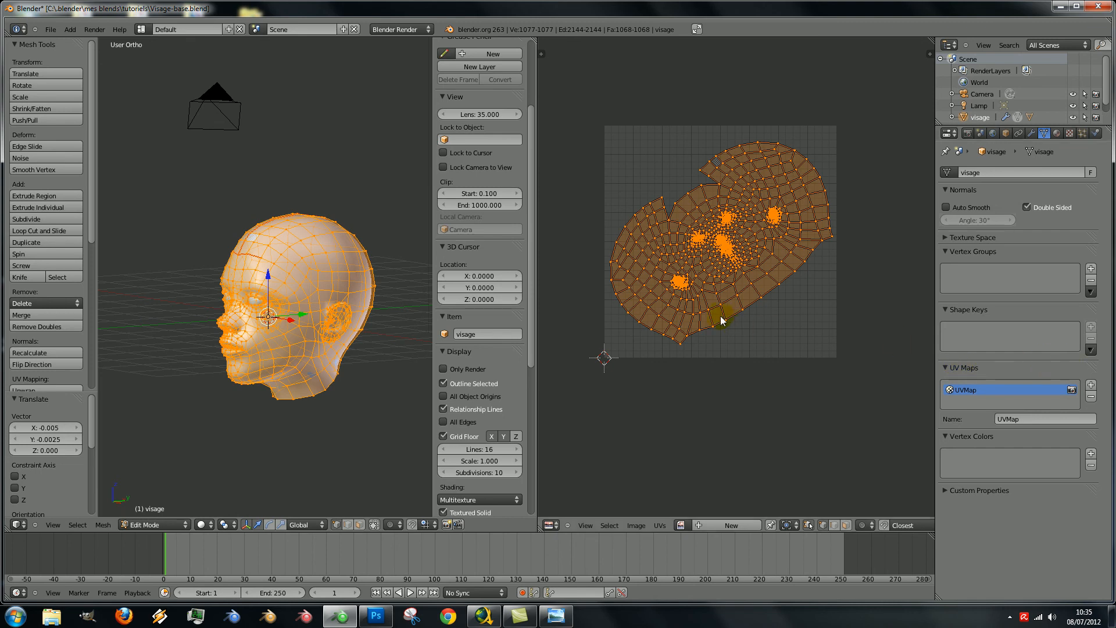
scroll(760, 281, down, 5)
scroll(759, 286, up, 6)
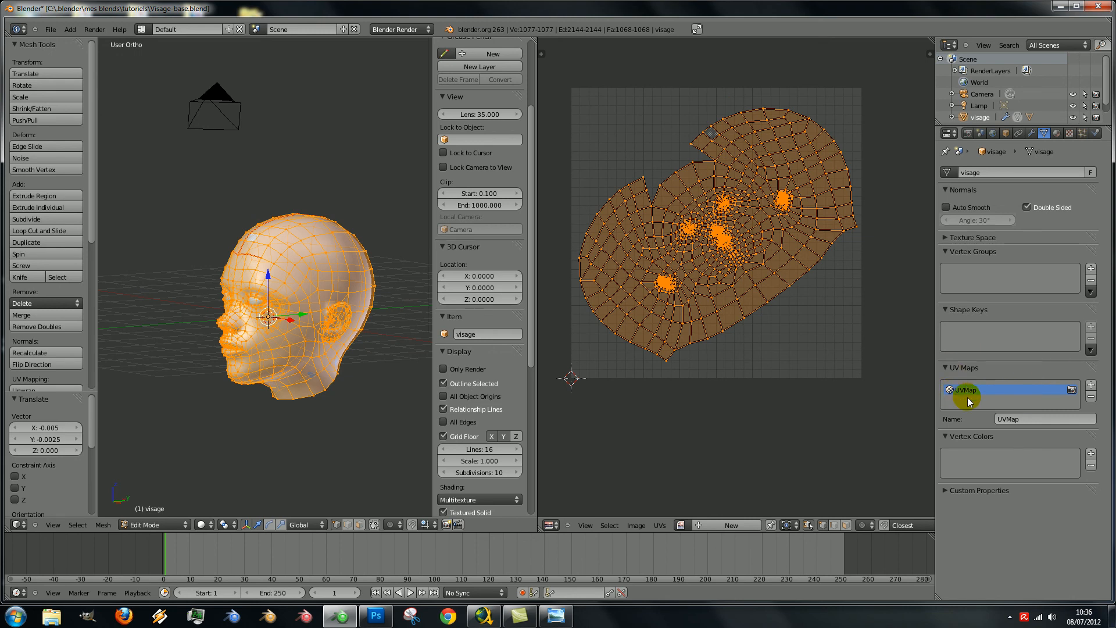
scroll(650, 263, down, 2)
scroll(653, 272, up, 2)
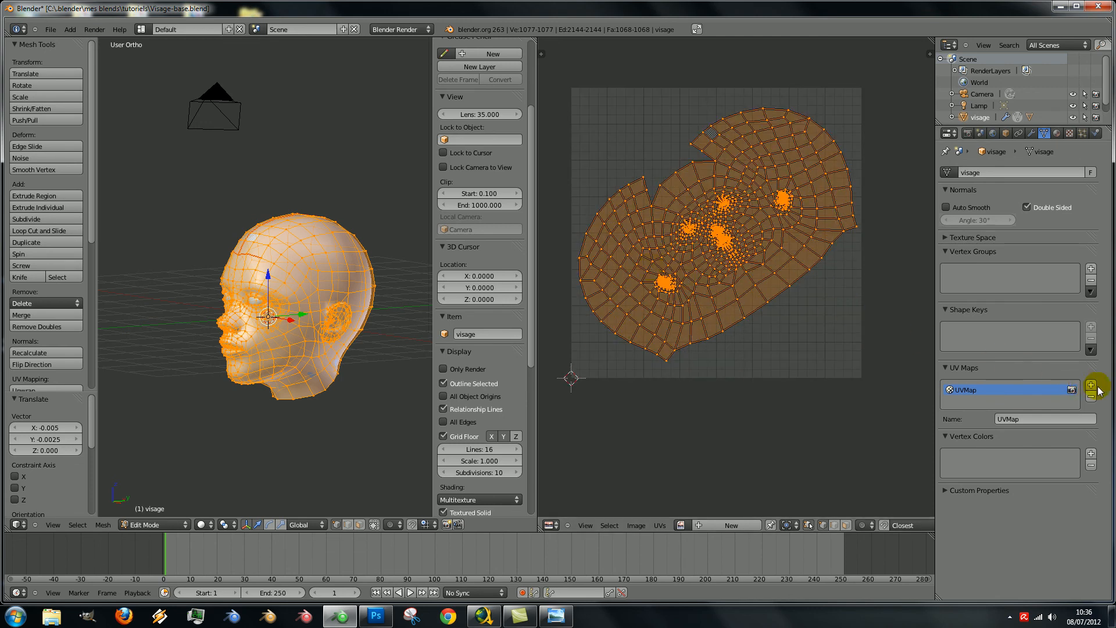
scroll(679, 274, down, 1)
scroll(679, 273, up, 2)
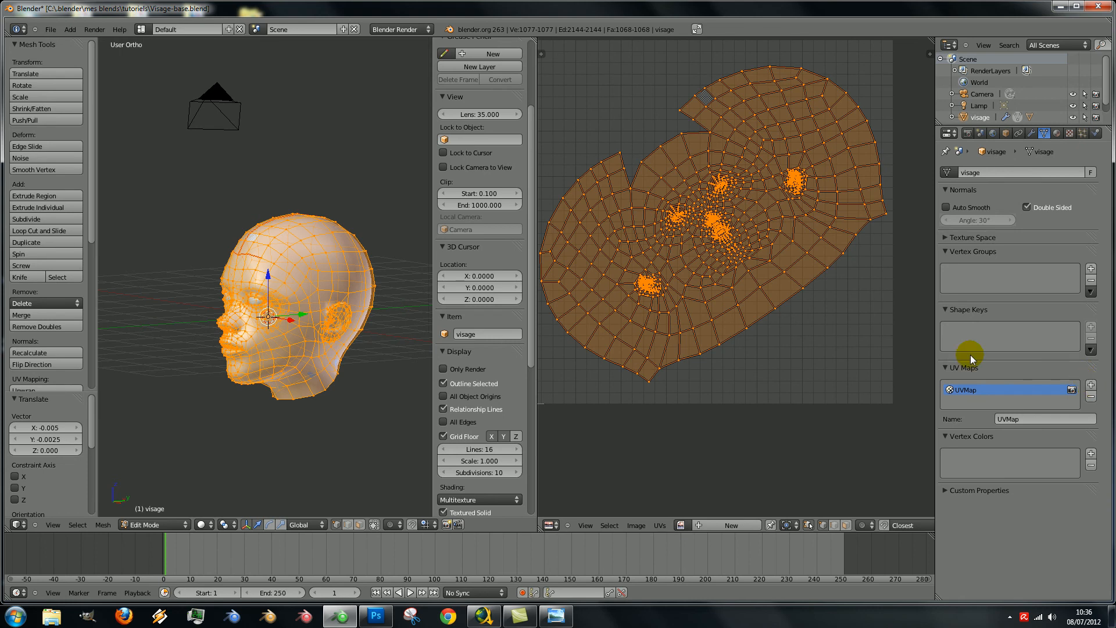
- Add a second UV map to the head mesh and name it FRONT
click(1091, 384)
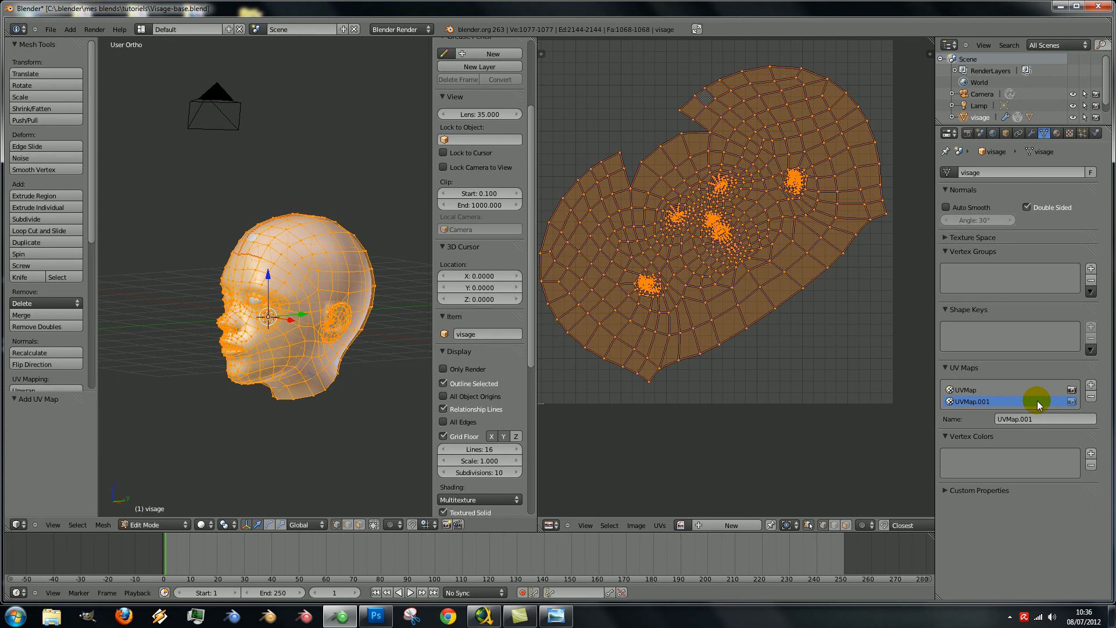
click(1043, 418)
text(FRONT)
key(Return)
- Add two more UV maps to the head mesh and name them SIDE and TOP
click(1092, 385)
click(1042, 431)
text(SIDE)
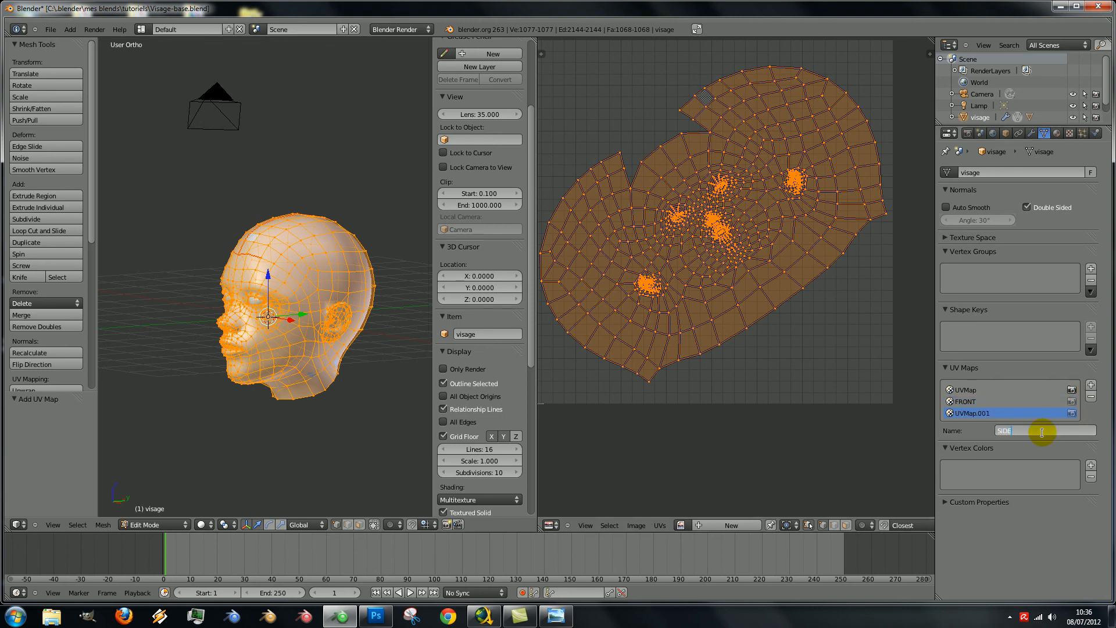
key(Return)
click(1092, 386)
click(1048, 441)
text(TOP)
key(Return)
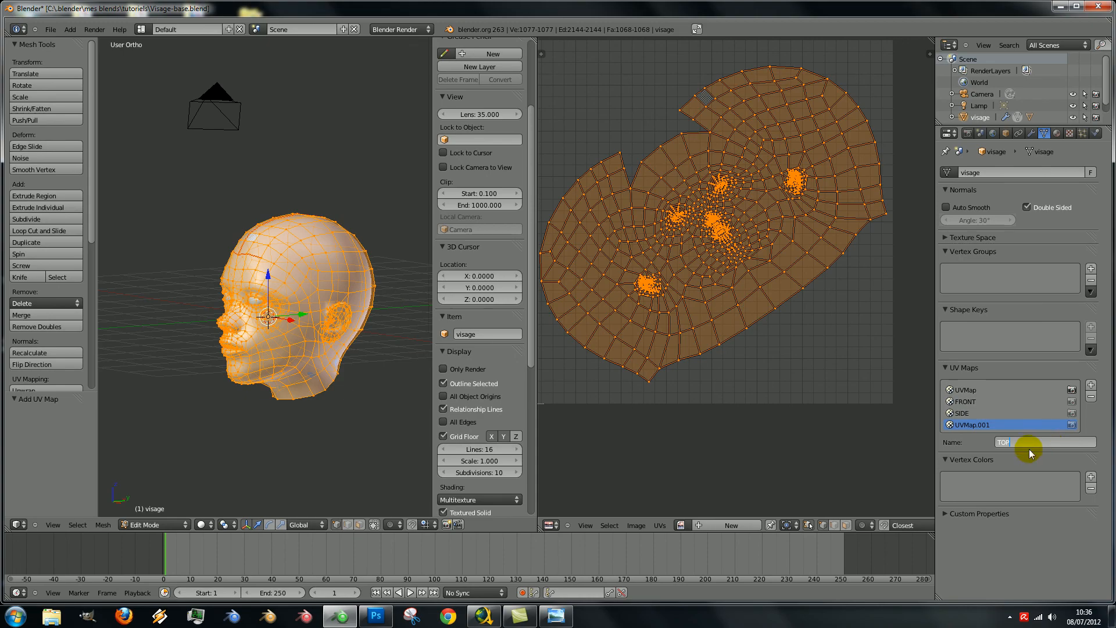
- Browse the side and top reference photos in Windows Photo Viewer, close it and switch back to Blender
click(1061, 7)
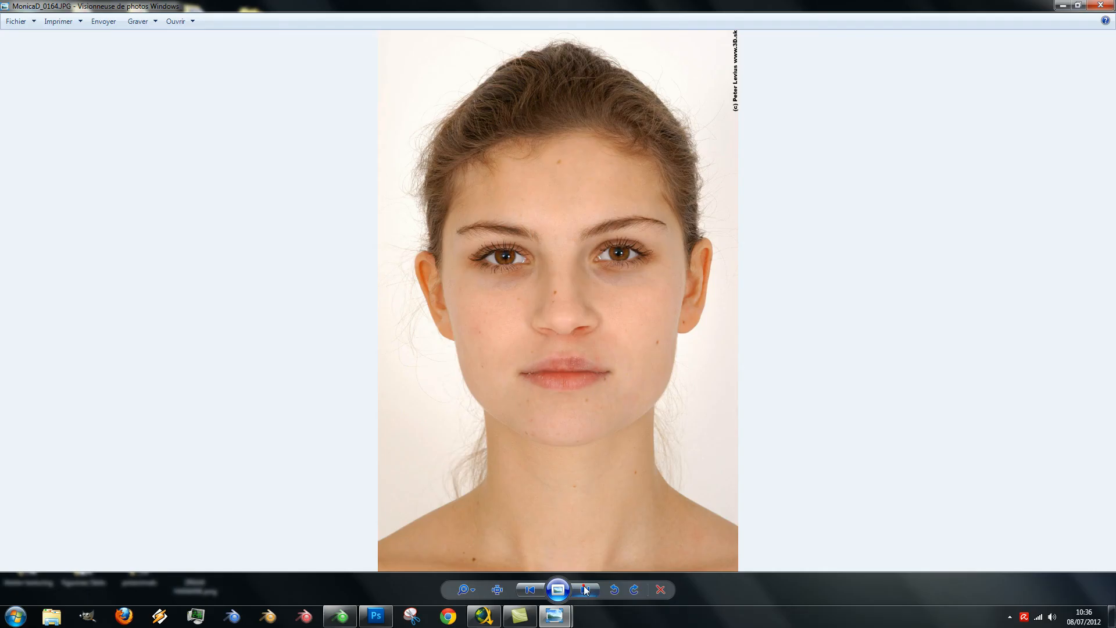
click(585, 589)
click(586, 588)
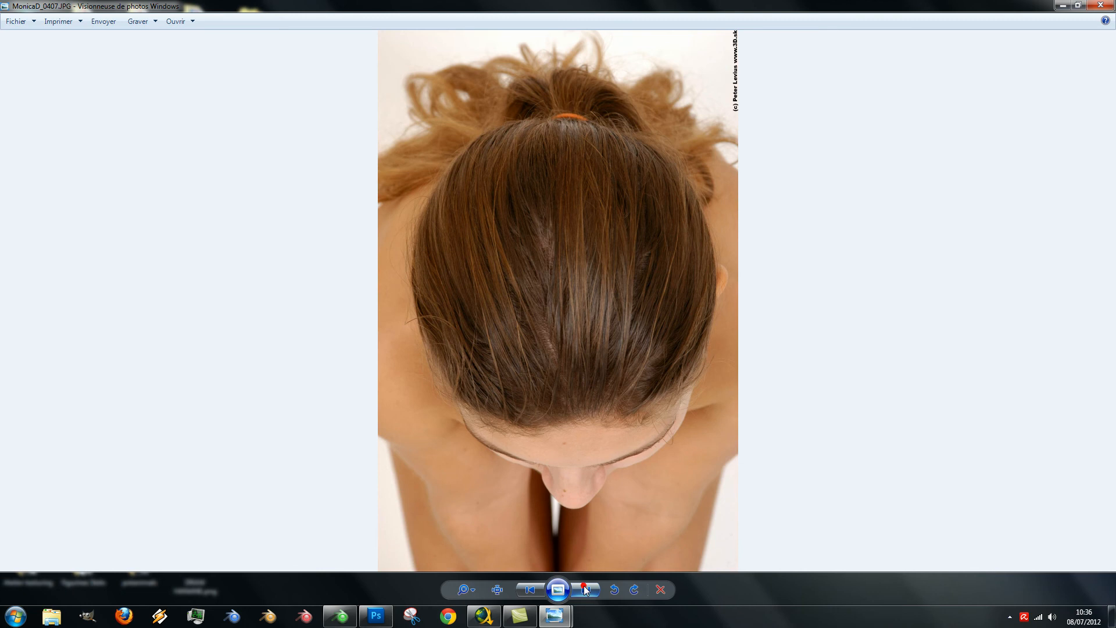
click(1064, 5)
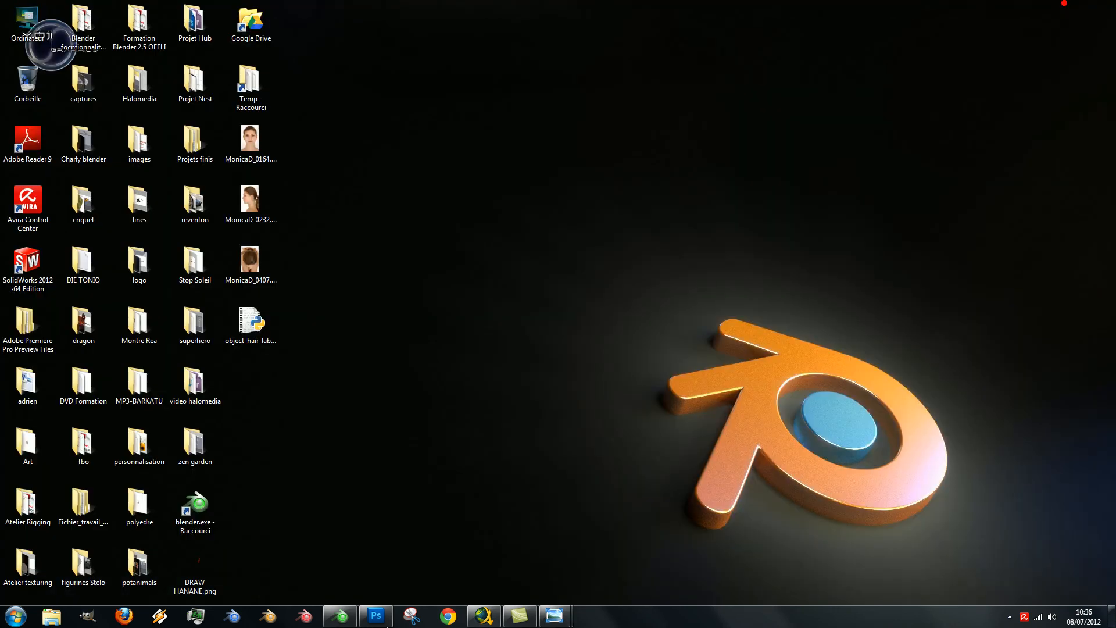
right_click(555, 616)
click(553, 588)
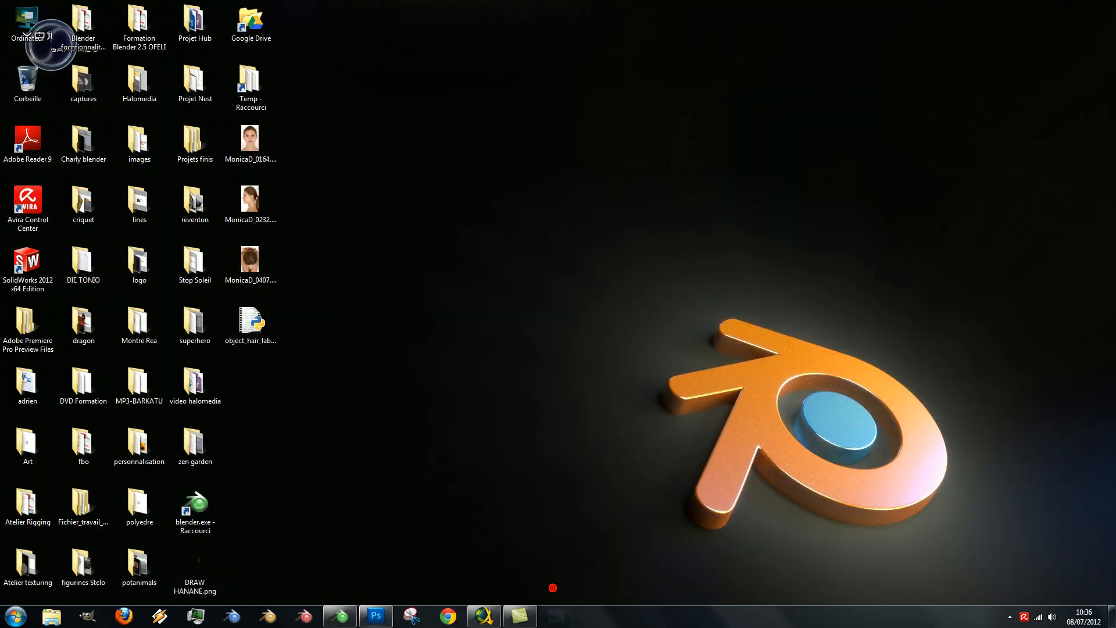
click(340, 616)
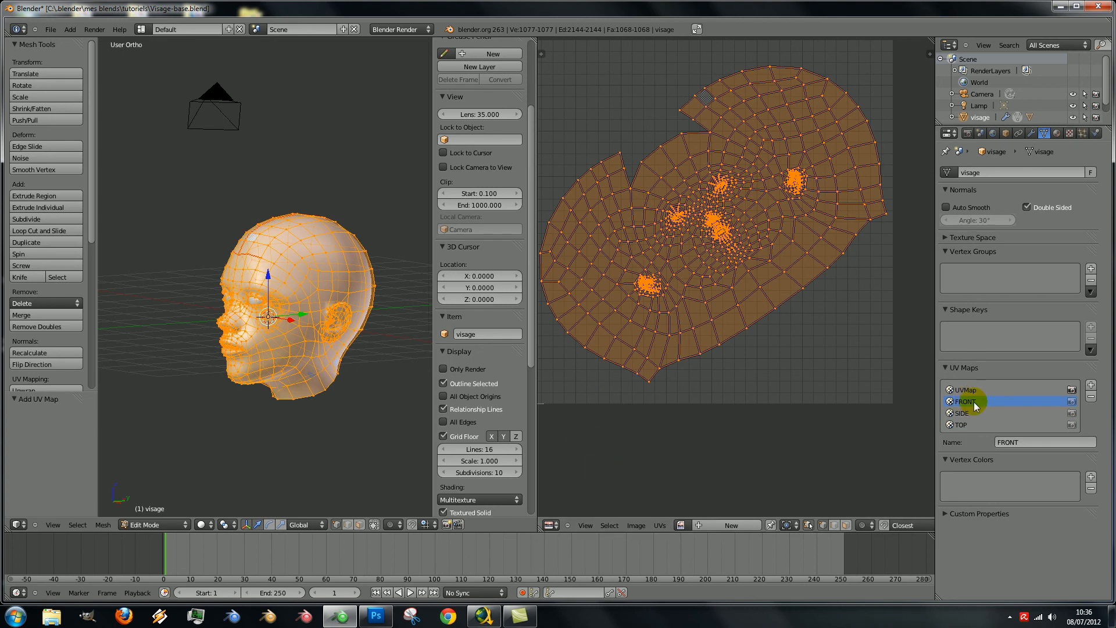
- Load MonicaD_0164.JPG from the Desktop as the background image for the FRONT UV map
click(639, 525)
click(652, 503)
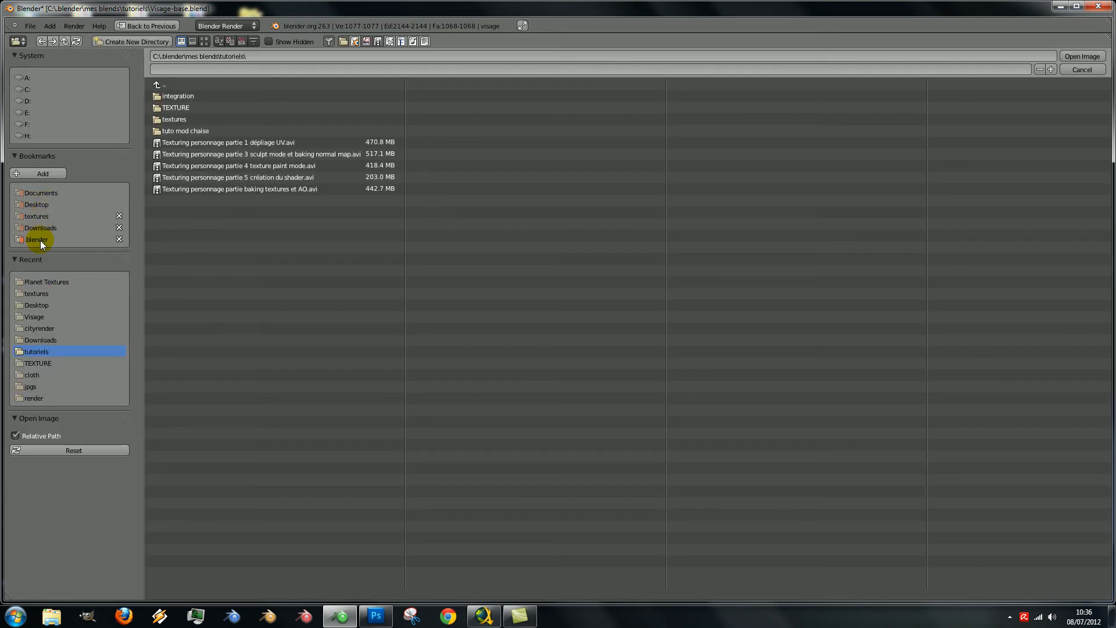
click(36, 205)
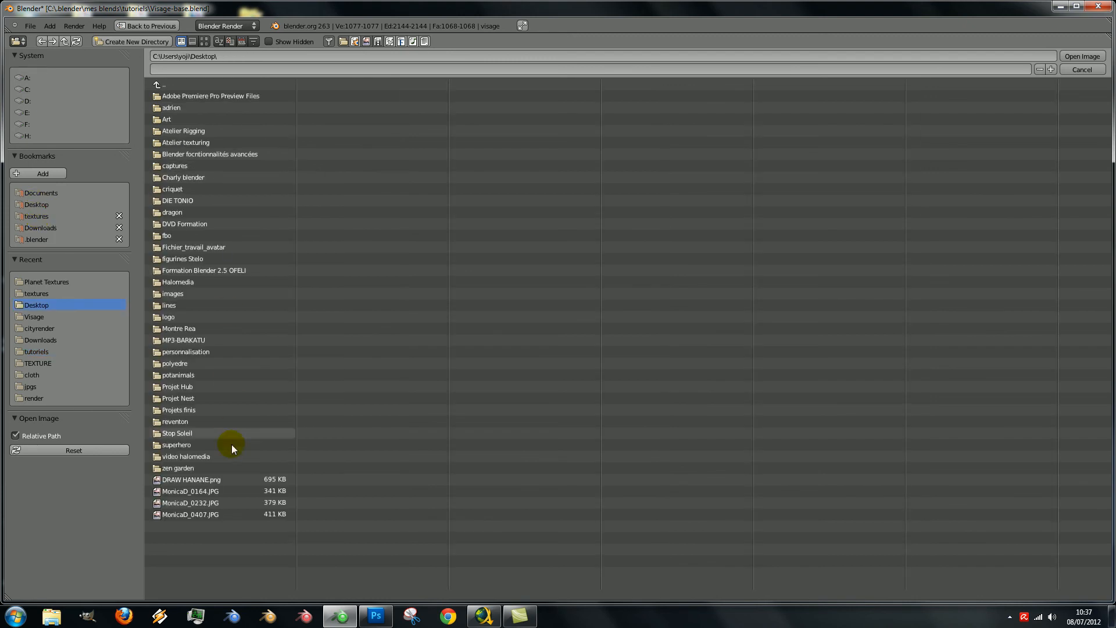
click(204, 41)
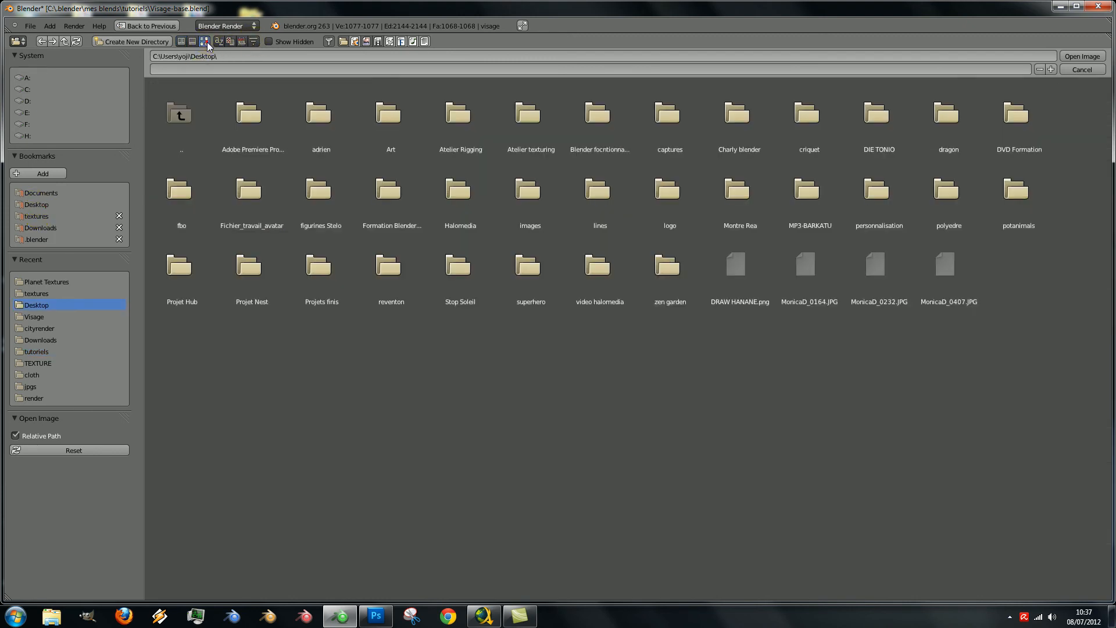
click(808, 264)
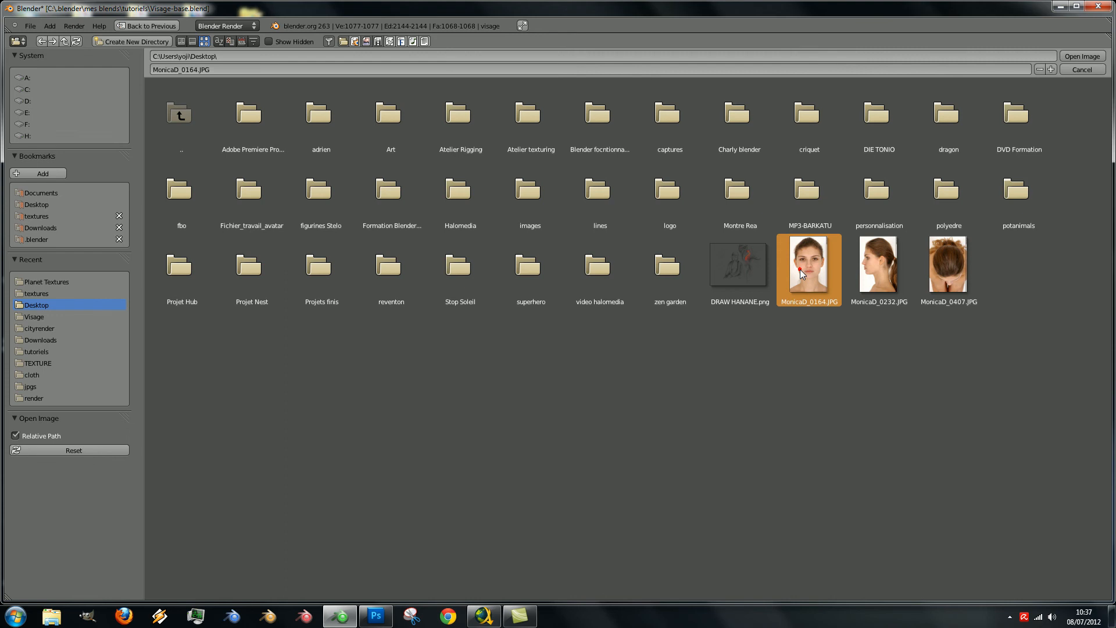
click(1084, 58)
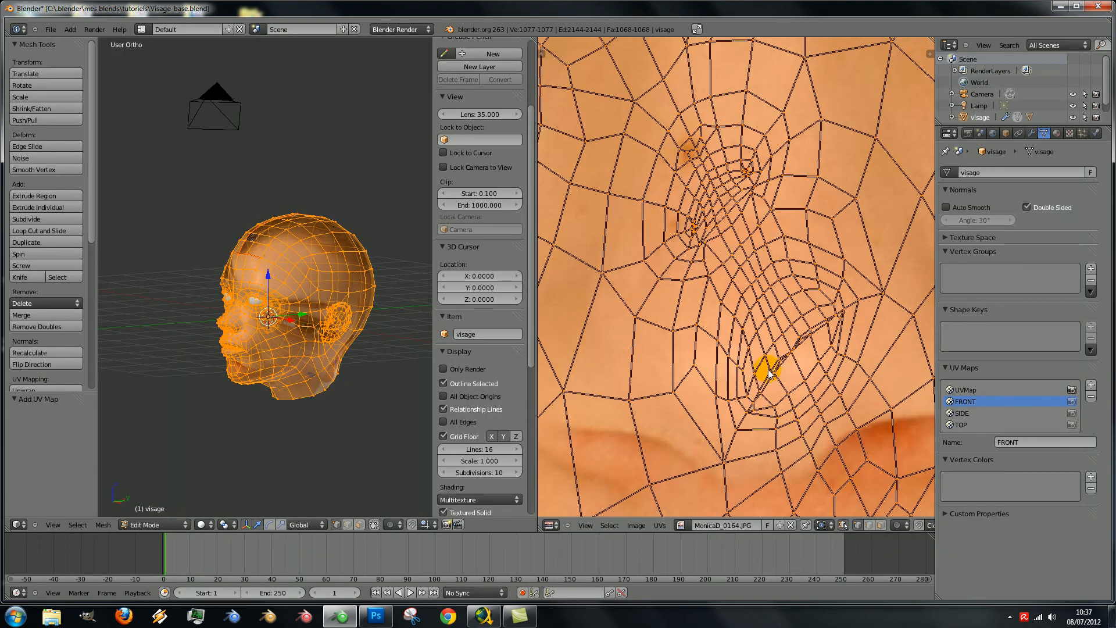
scroll(765, 363, down, 4)
scroll(708, 356, up, 3)
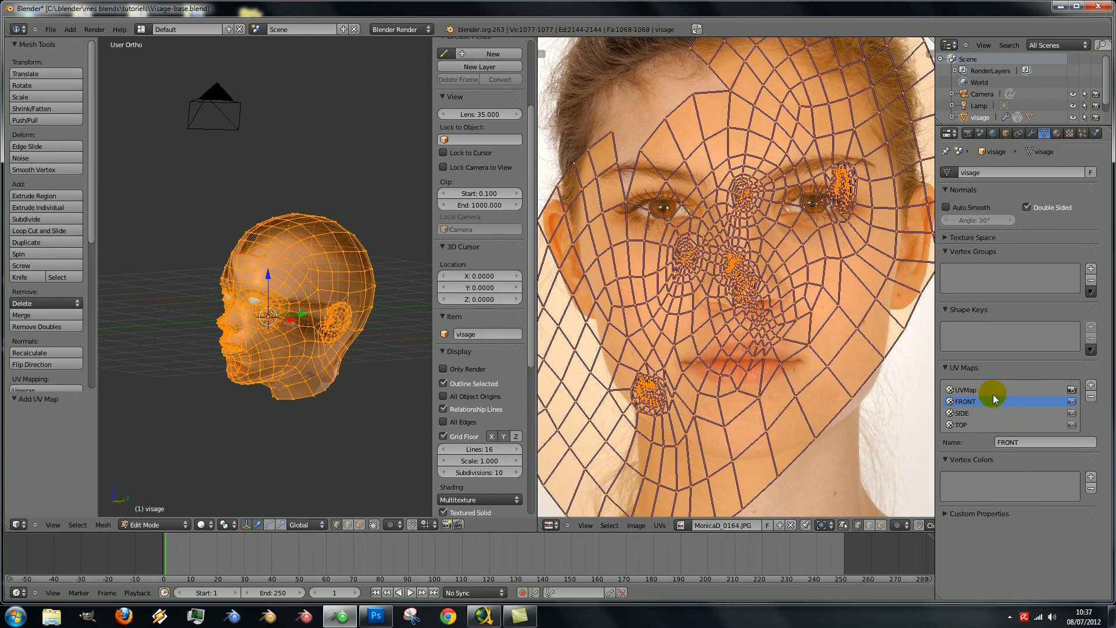
- Make the SIDE UV map active and load MonicaD_0232.JPG from the Desktop as its image
click(962, 414)
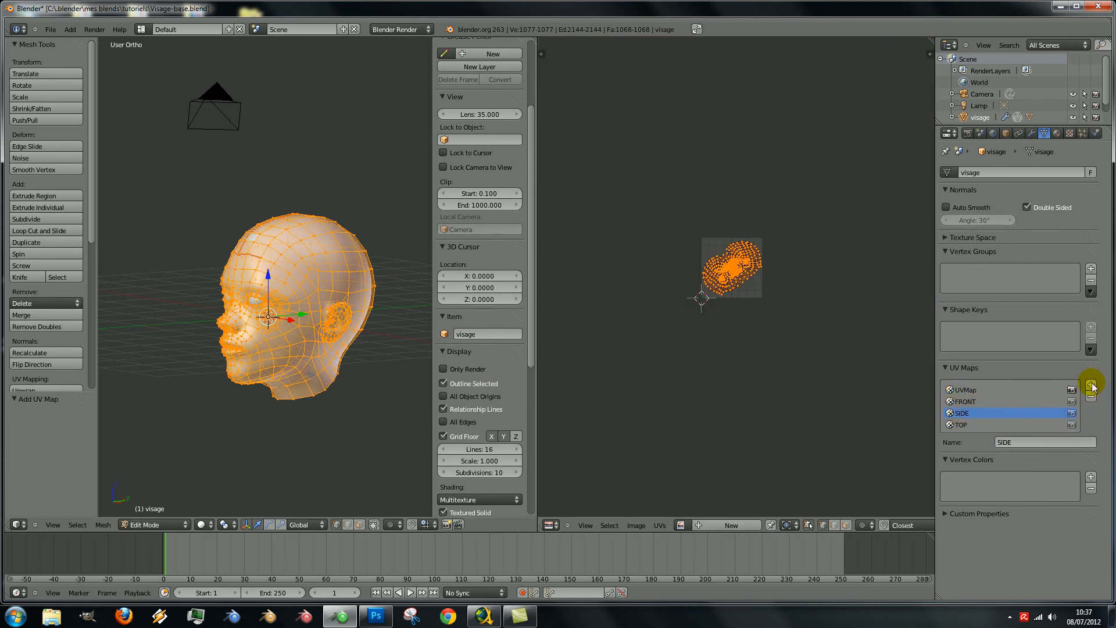
click(640, 525)
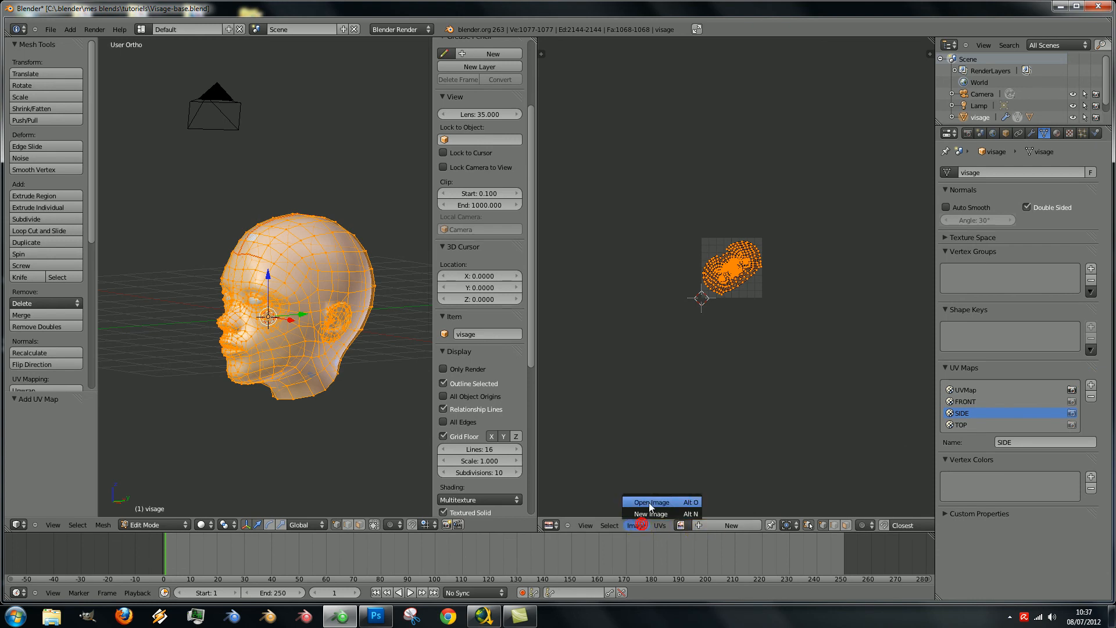
click(649, 502)
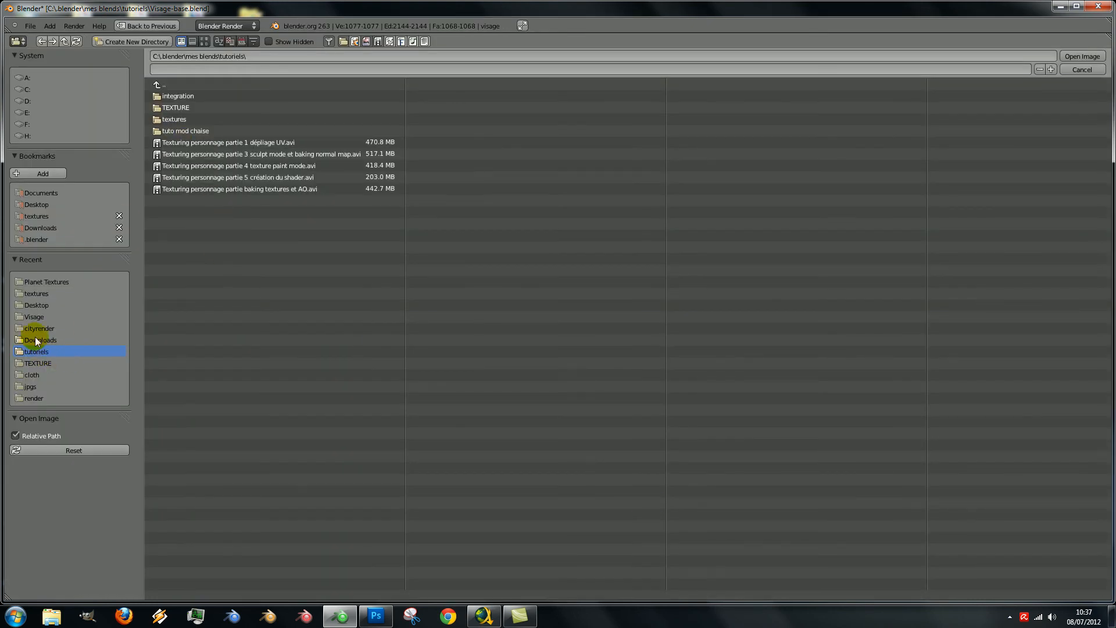
click(38, 203)
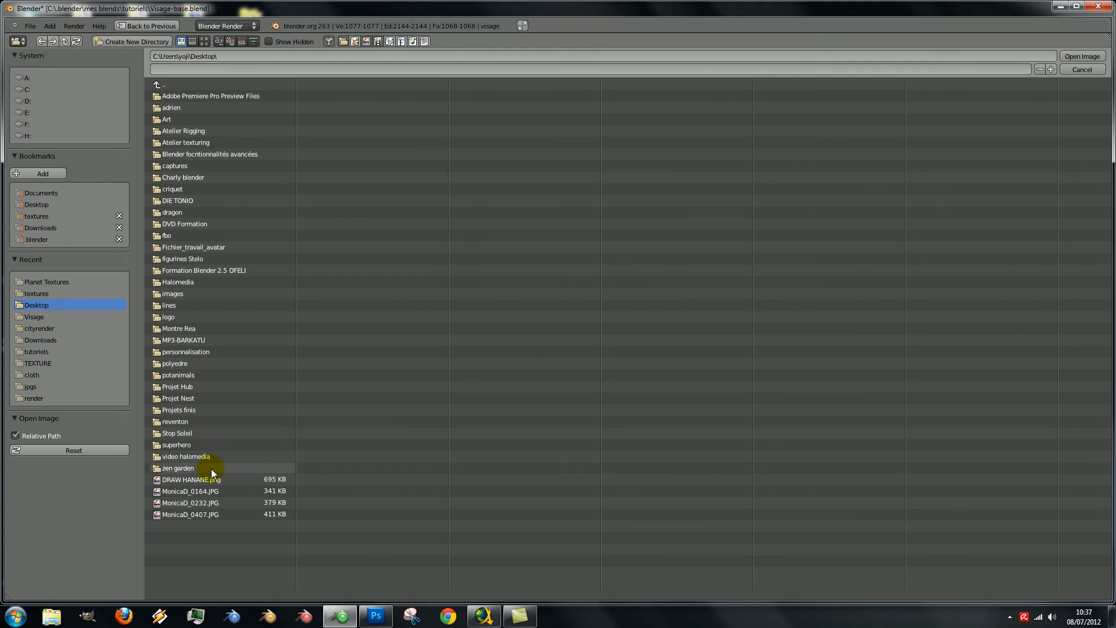
click(210, 503)
click(1078, 60)
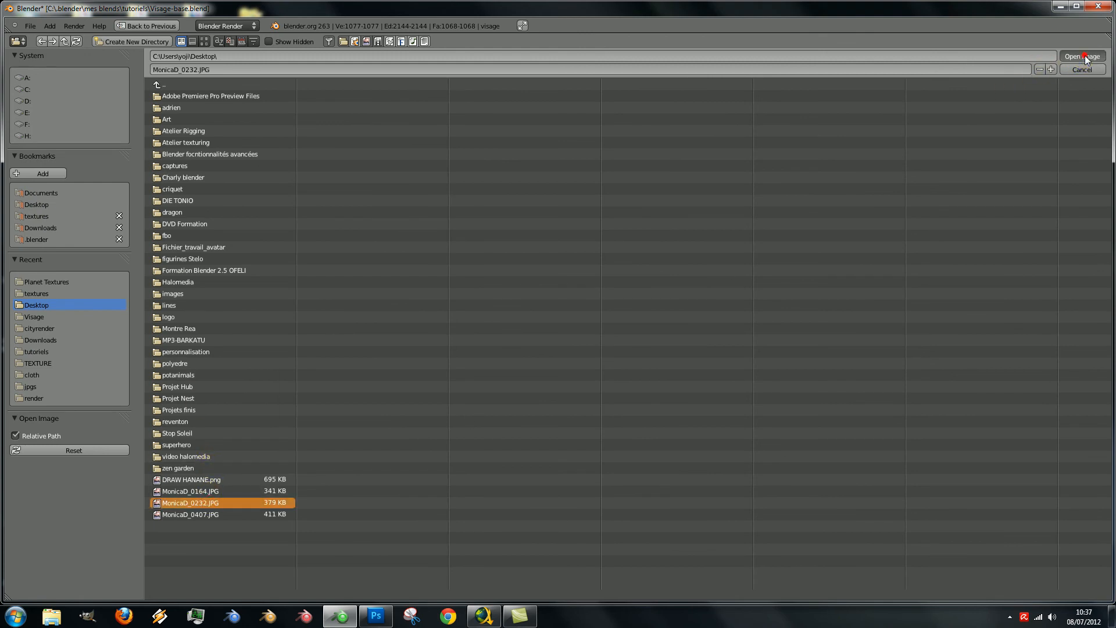
scroll(736, 212, down, 5)
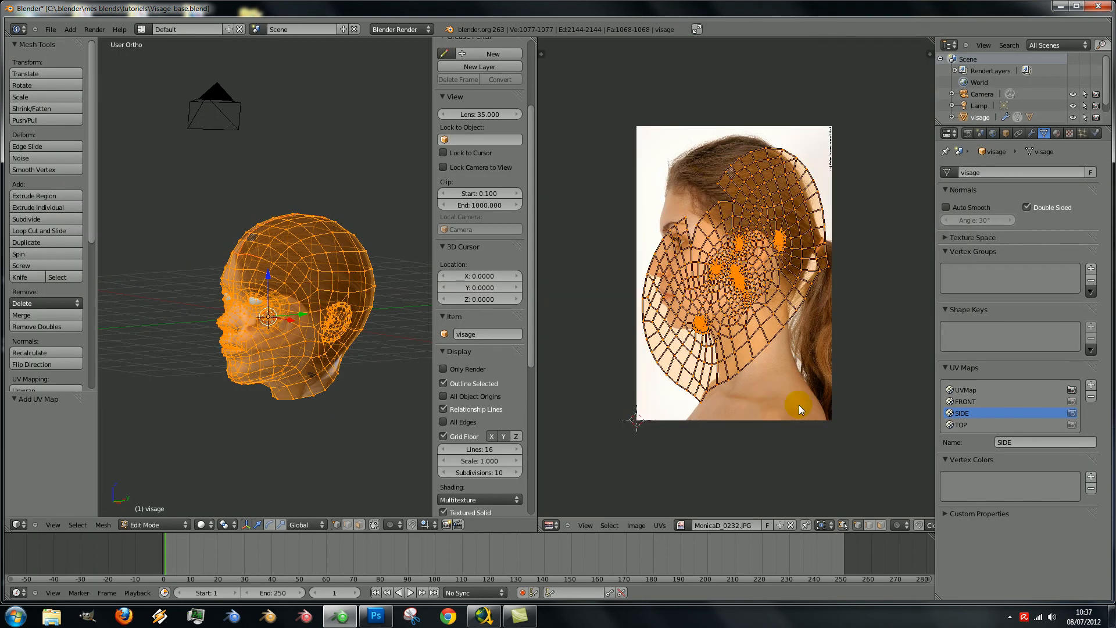
click(961, 424)
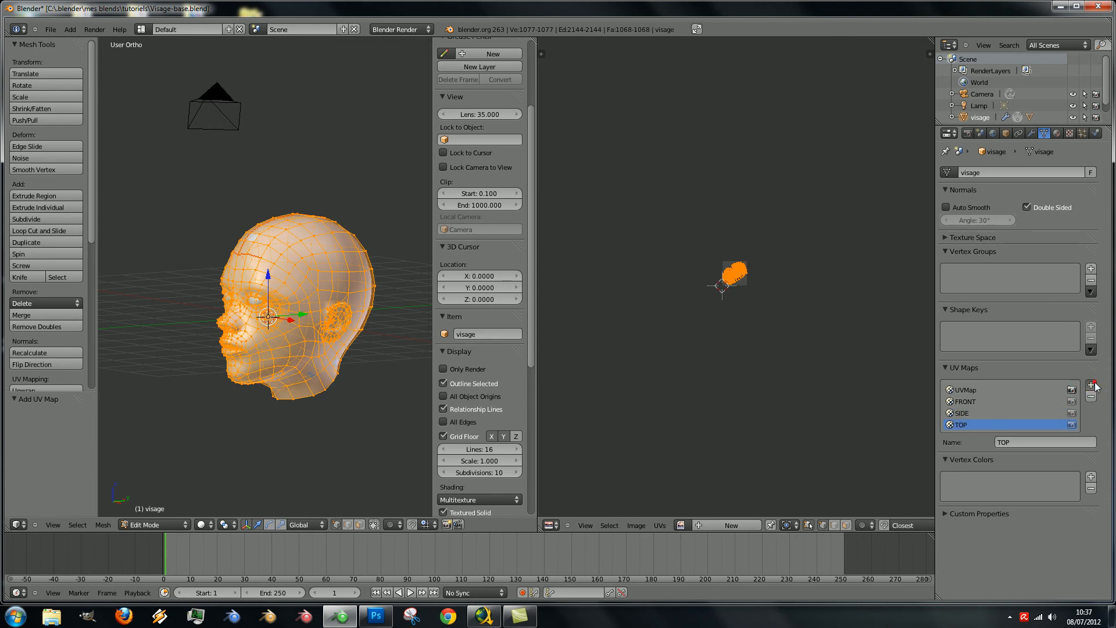
click(1091, 384)
click(1091, 397)
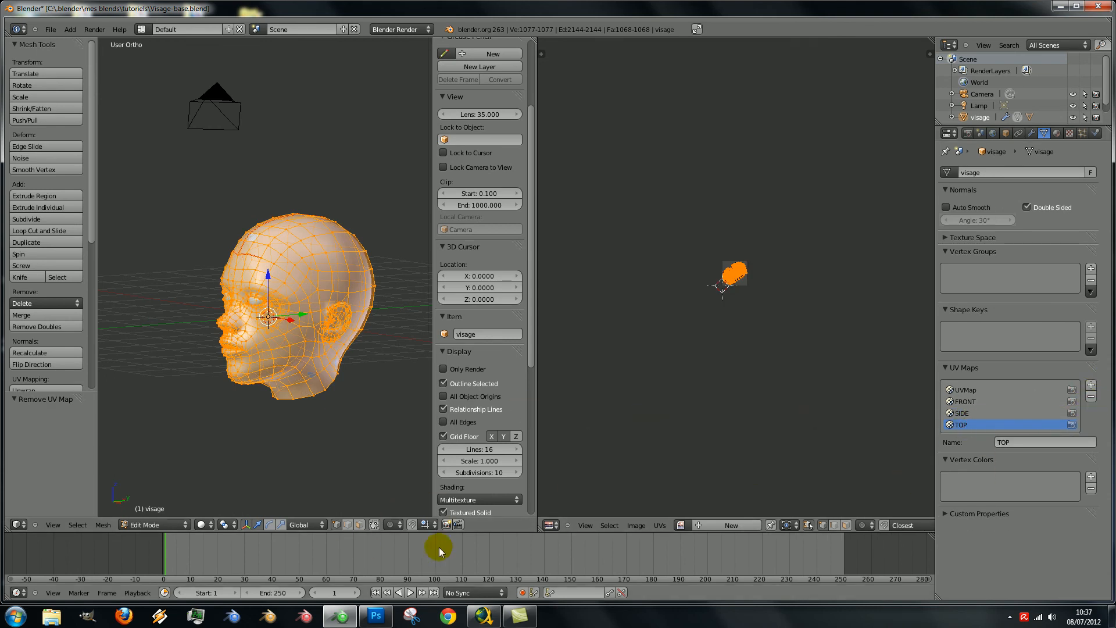
click(635, 526)
click(654, 504)
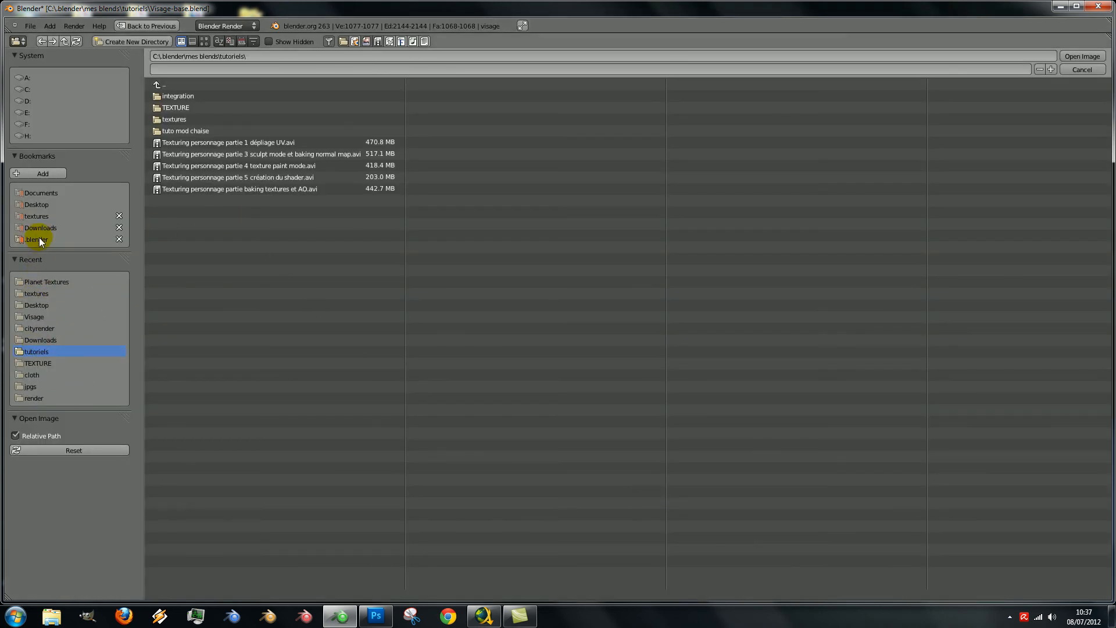
click(37, 205)
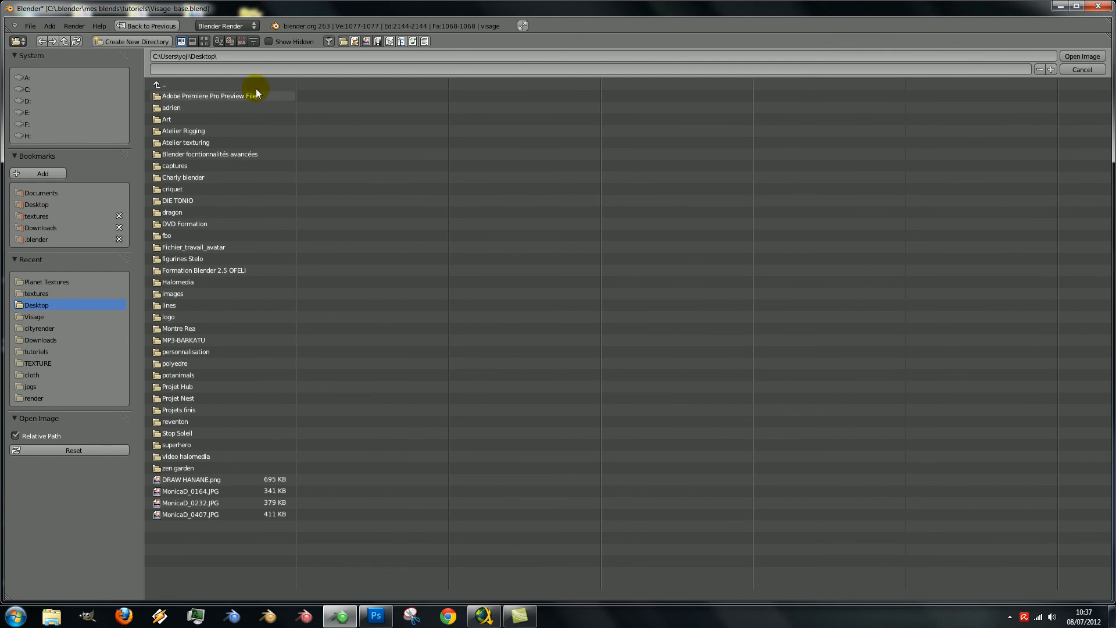
click(205, 41)
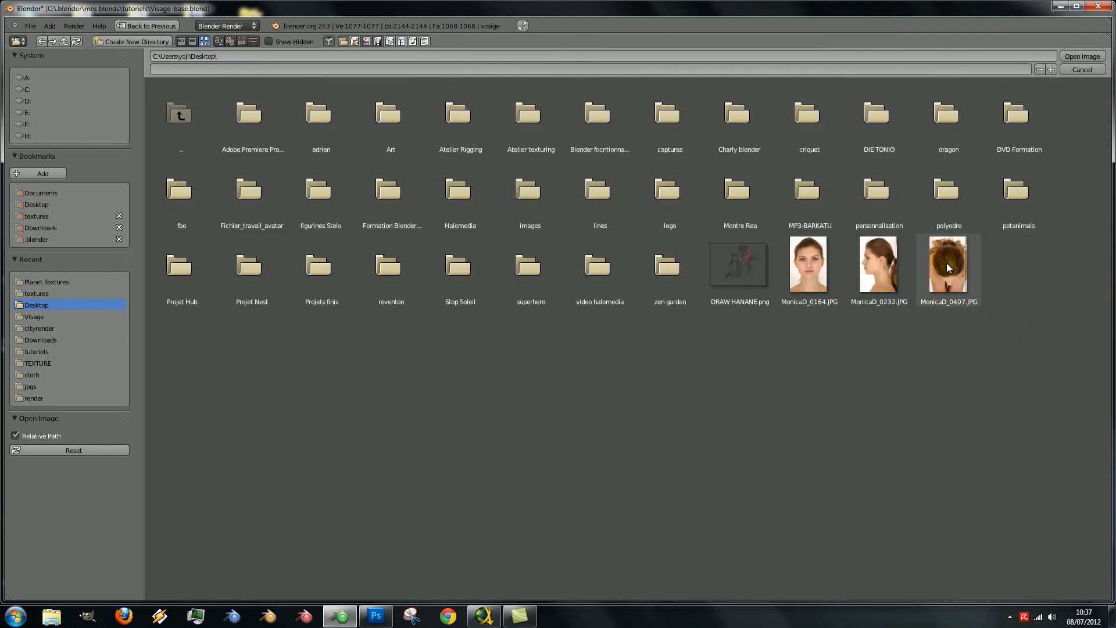
click(949, 266)
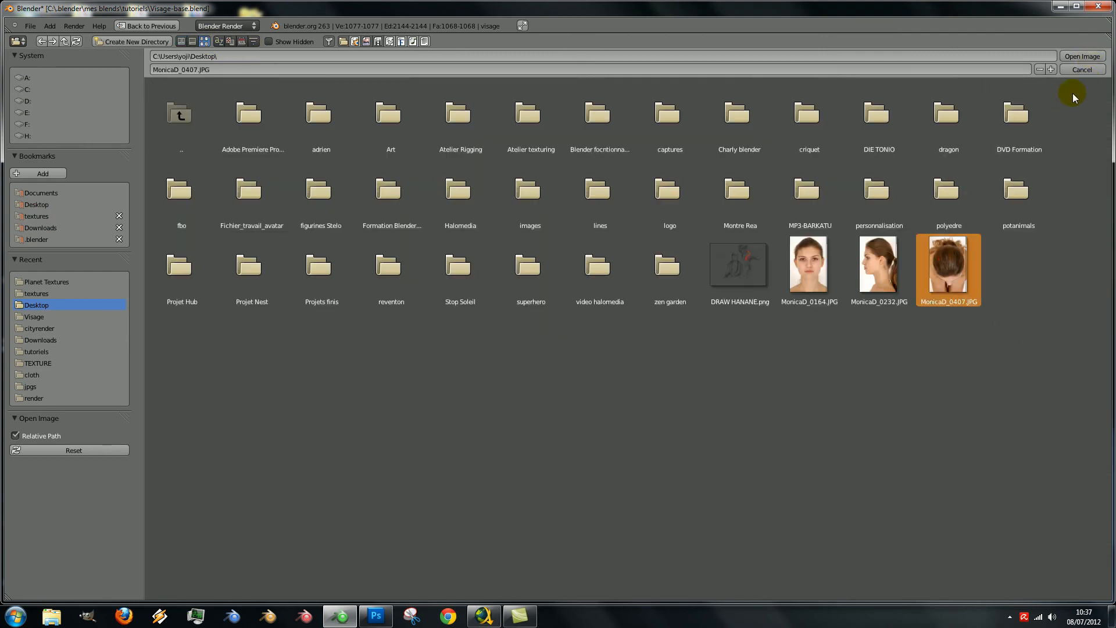
click(1085, 58)
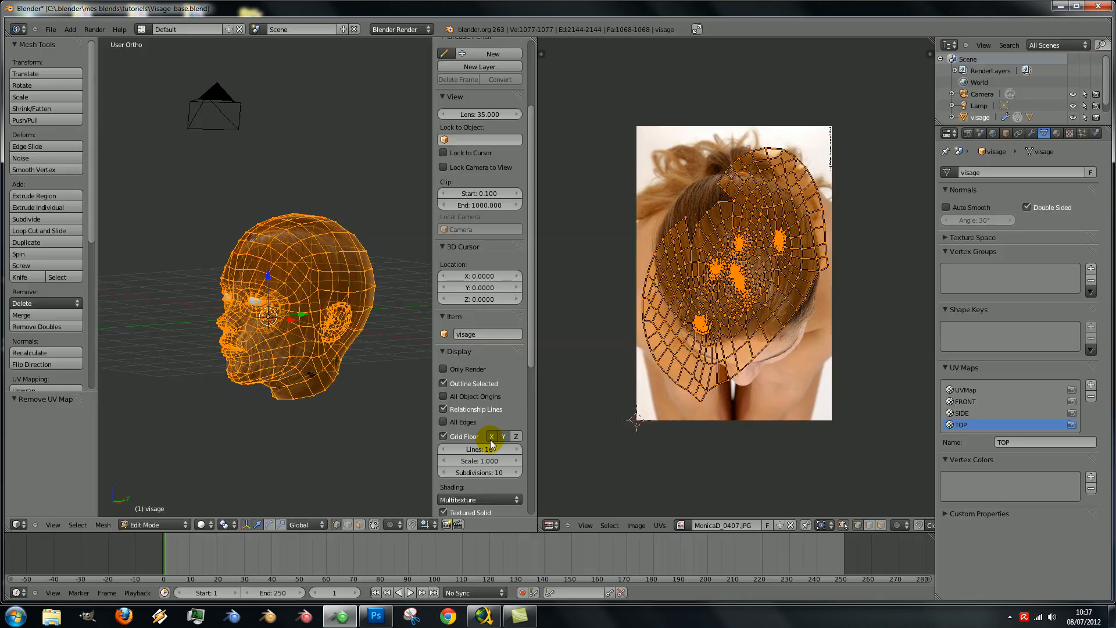
- Make the FRONT UV map active and project the head's UVs from the front orthographic view with Project From View
scroll(277, 339, up, 2)
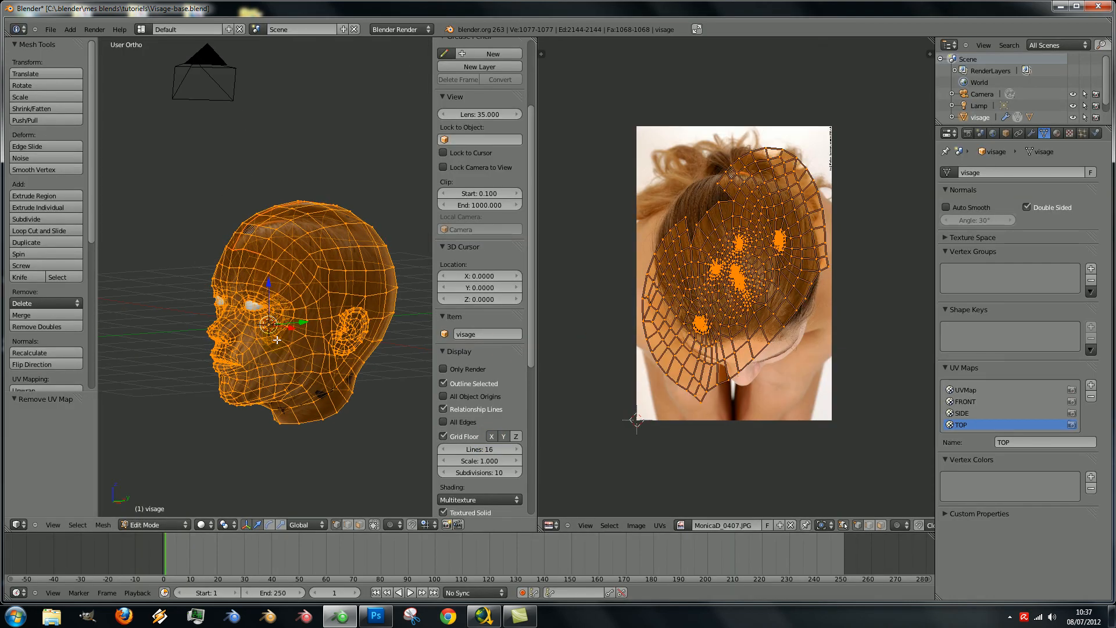
click(990, 402)
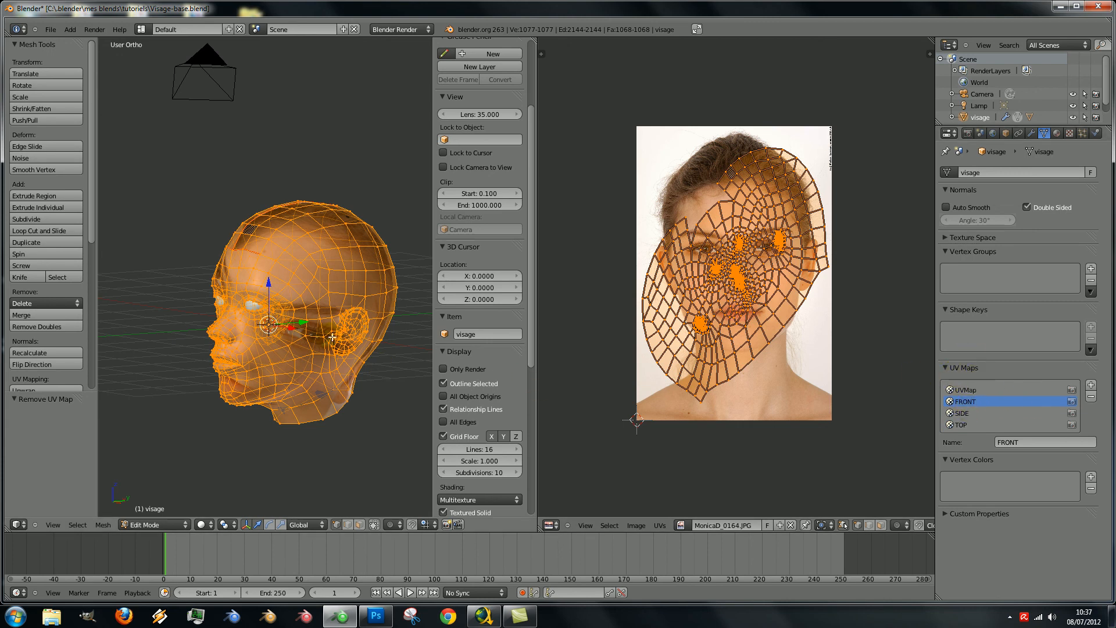
key(KP_1)
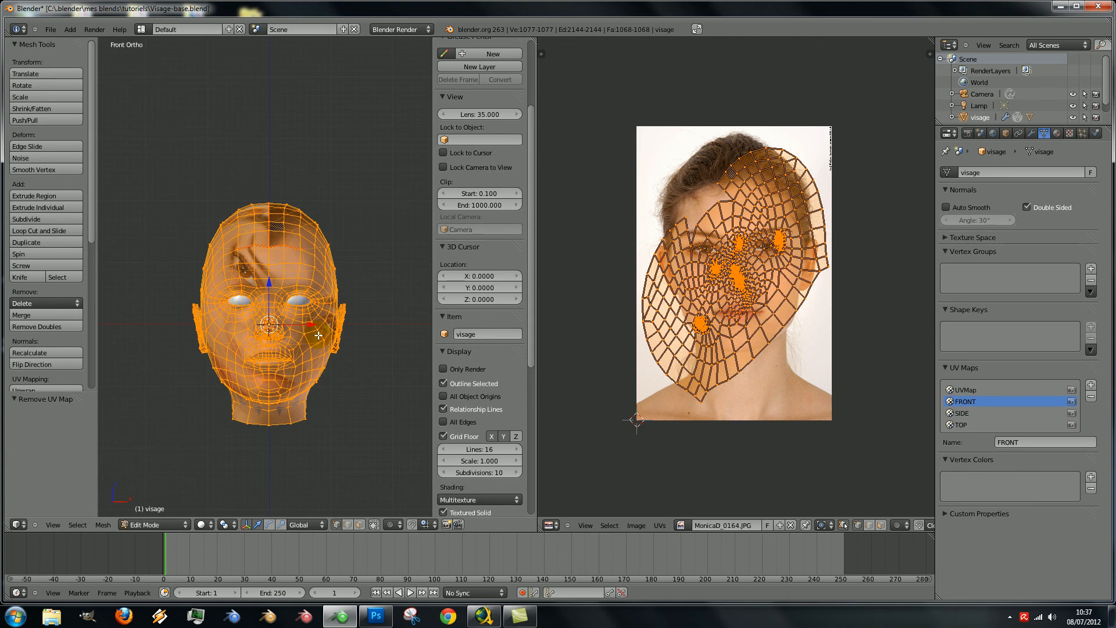
key(u)
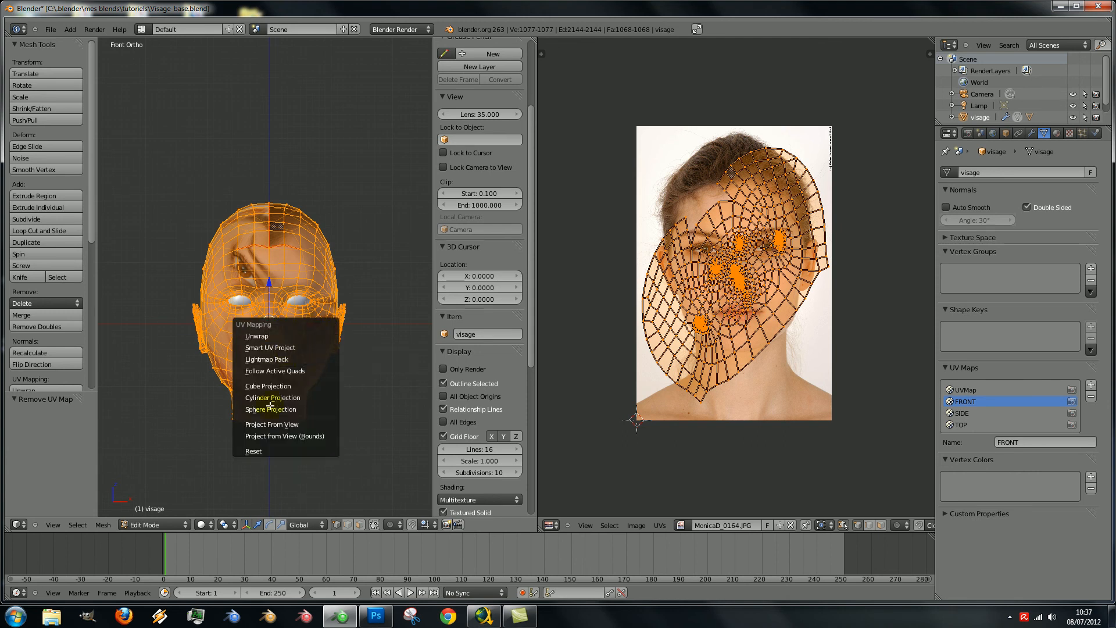
click(309, 427)
scroll(744, 329, down, 3)
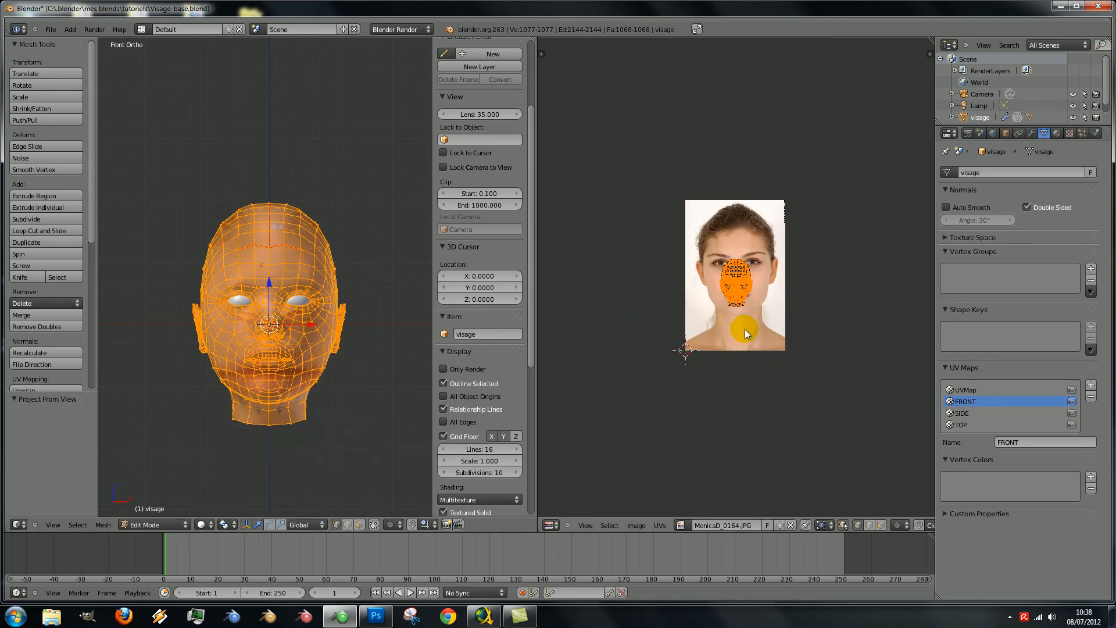
scroll(745, 329, up, 5)
scroll(745, 329, down, 3)
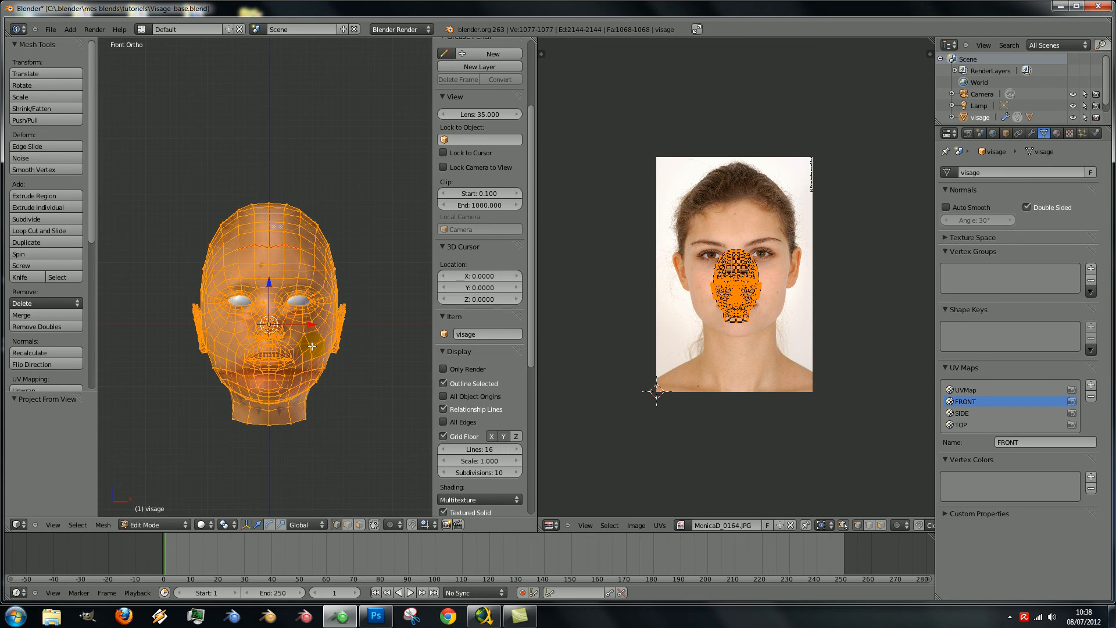
- Repeat Project From View on the FRONT map with the head enlarged in the front view to get a larger UV layout
key(u)
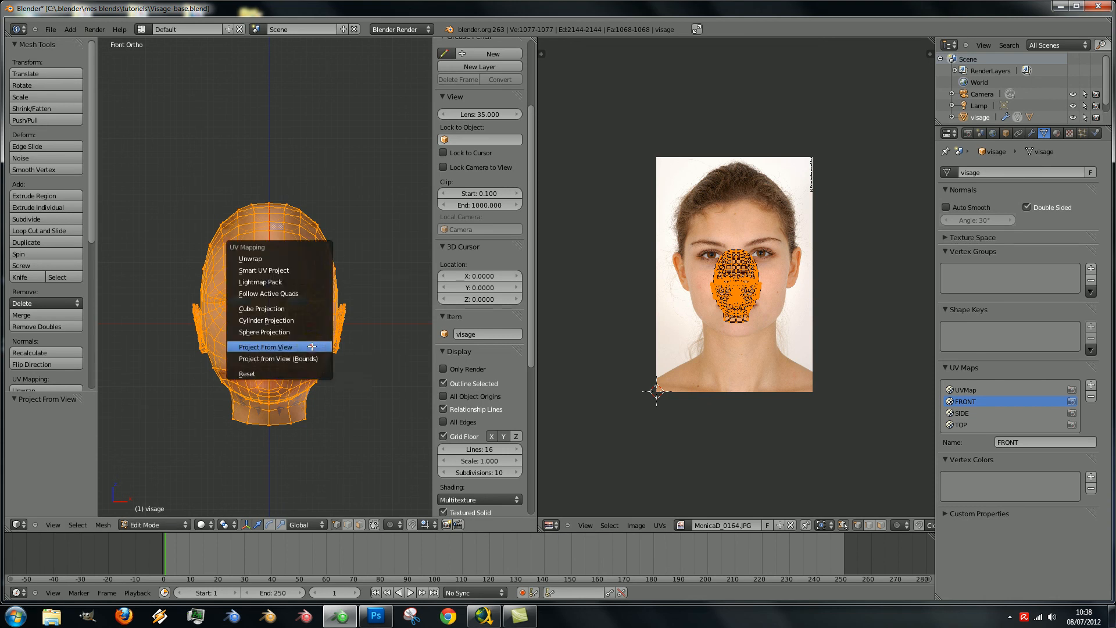
click(312, 346)
scroll(312, 346, up, 4)
scroll(312, 347, down, 2)
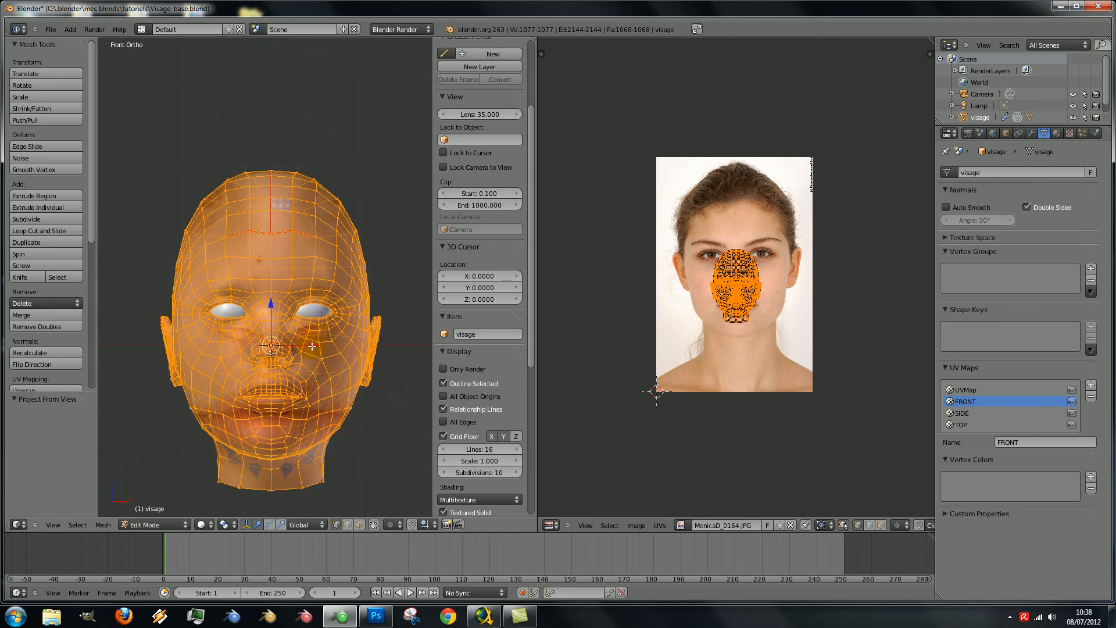
key(u)
click(312, 346)
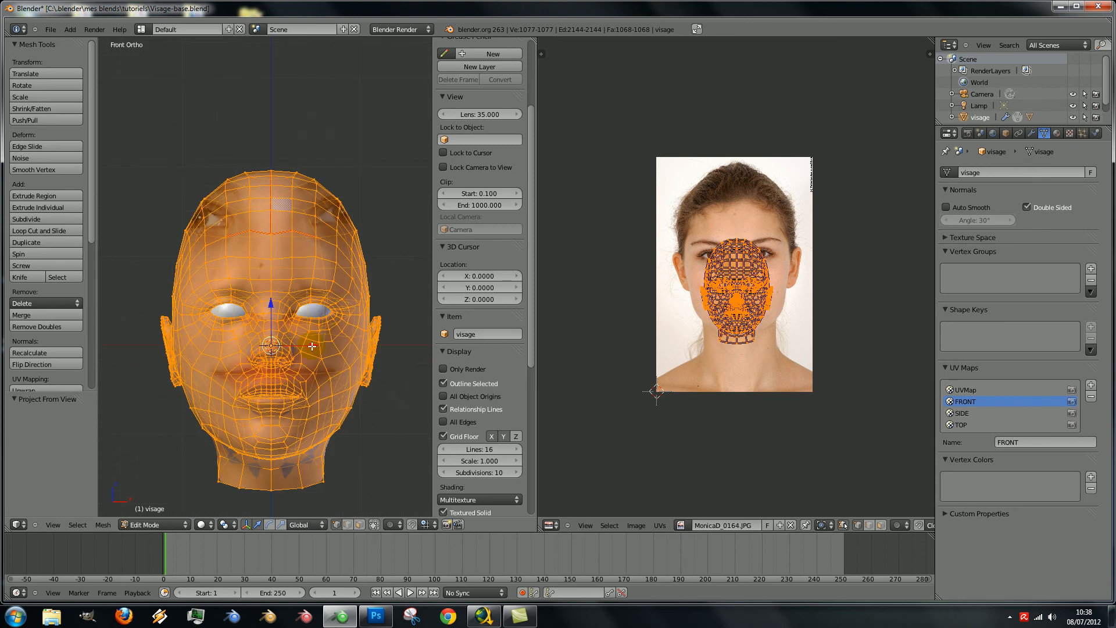
- Reproject the FRONT UVs with Project From View from a closer framing of the head in the front view
scroll(329, 345, up, 2)
key(u)
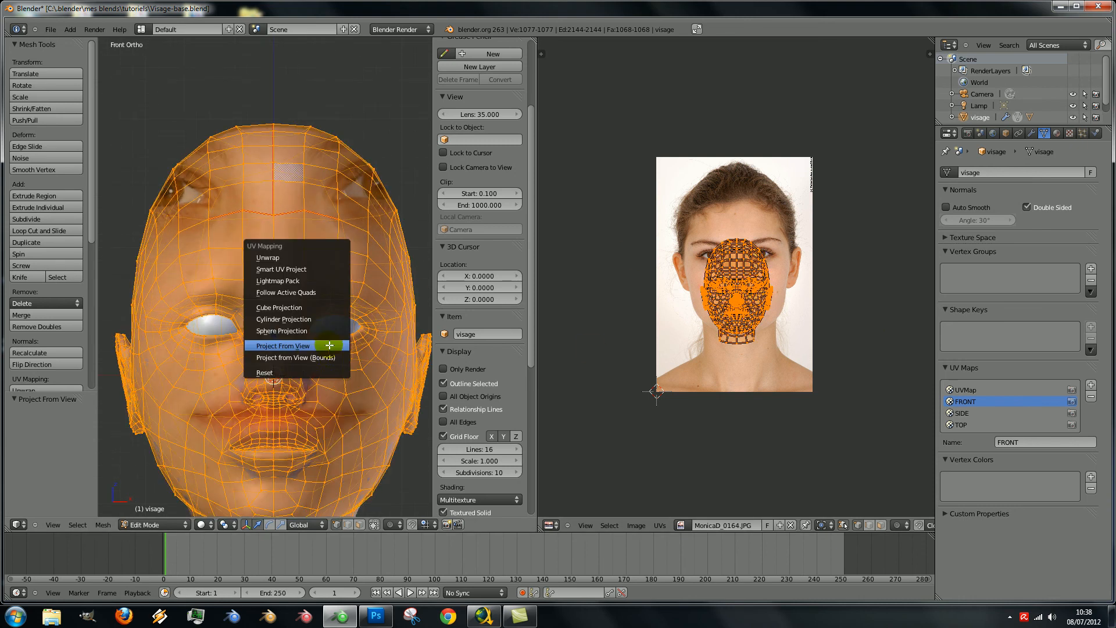
click(330, 345)
- Reproject the FRONT UVs with Project from View (Bounds) so the layout fills the reference photo
scroll(329, 345, down, 3)
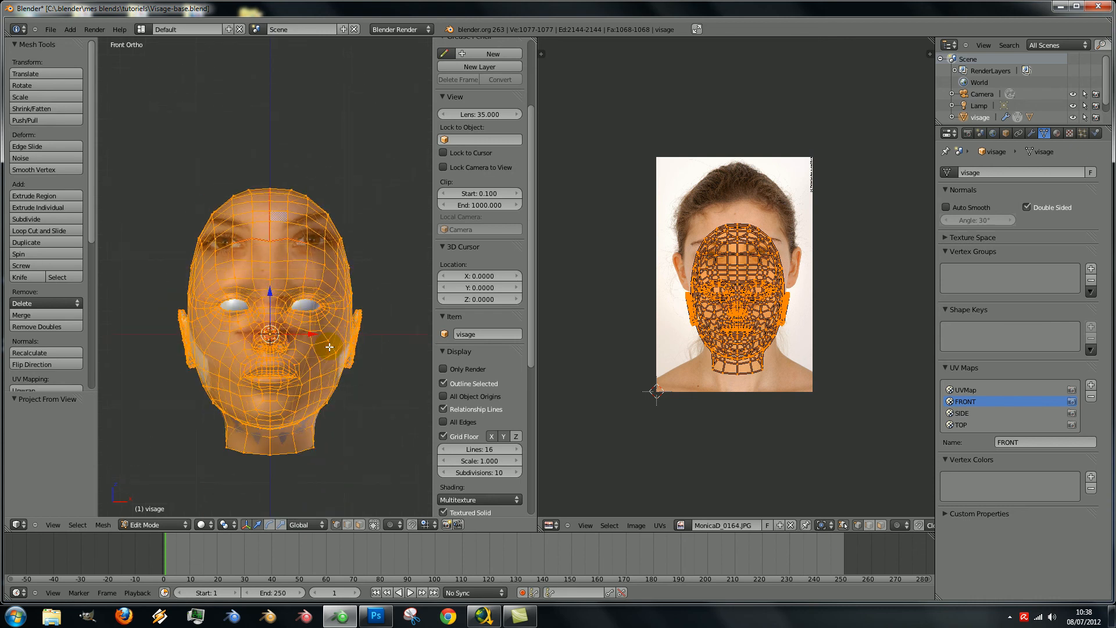
key(u)
click(319, 360)
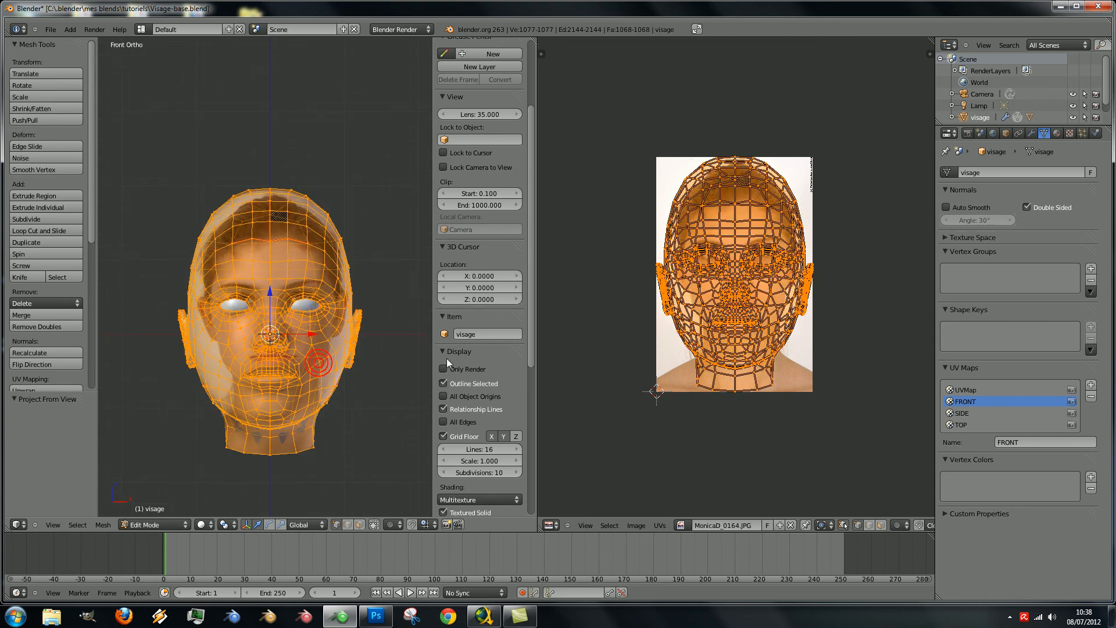
scroll(814, 297, up, 6)
scroll(814, 297, down, 6)
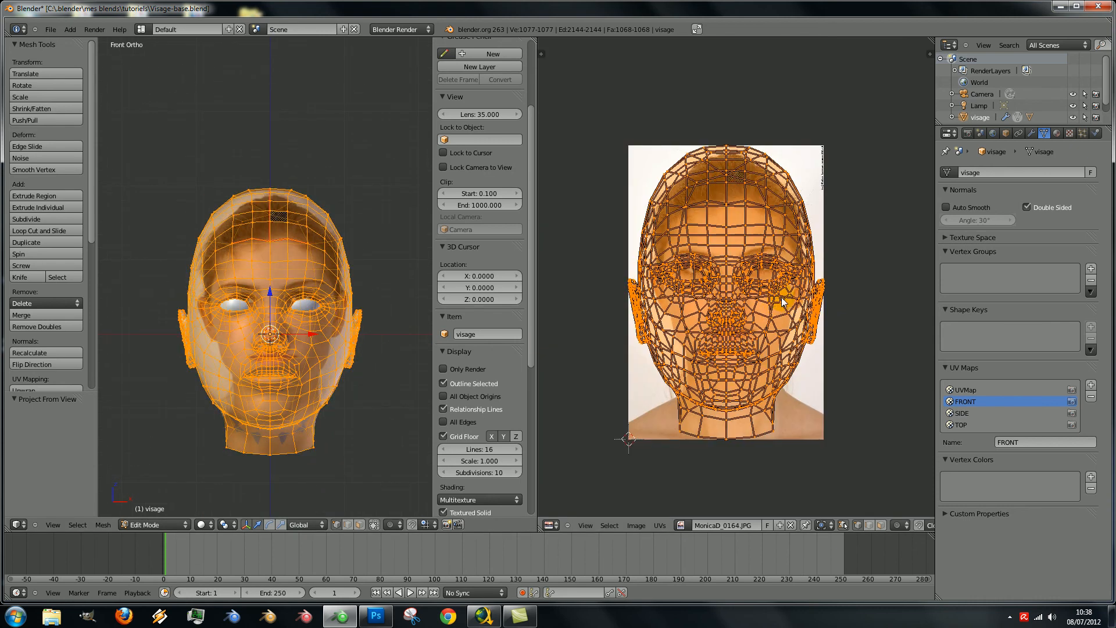
- Examine how the bounds projection fits the photo's borders by picking the layout's outermost vertices at the top, bottom and sides
right_click(730, 149)
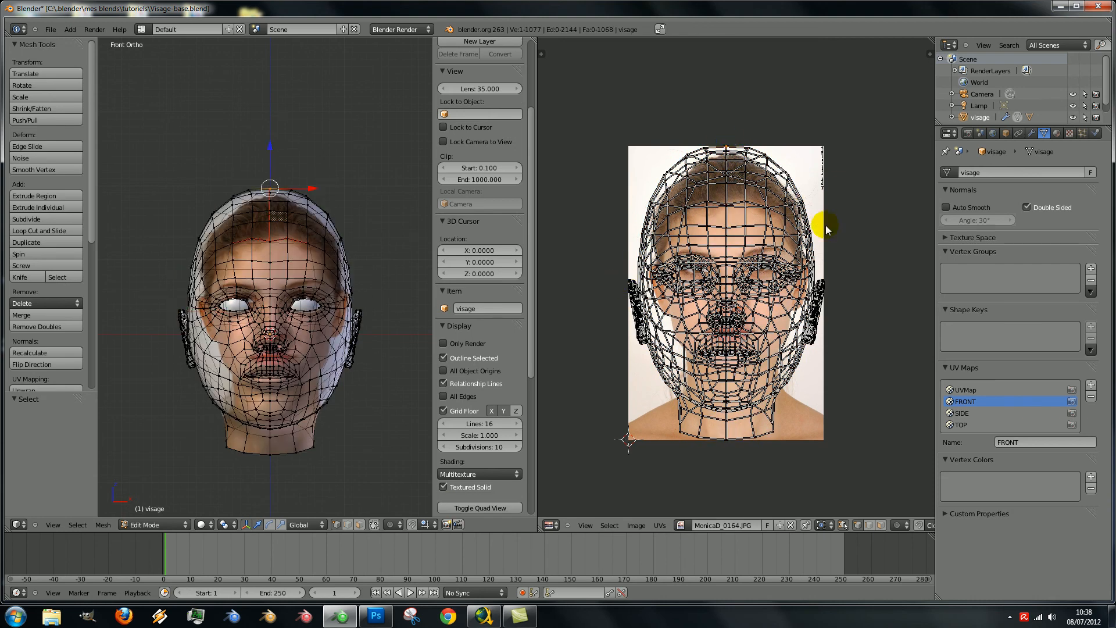
right_click(725, 439)
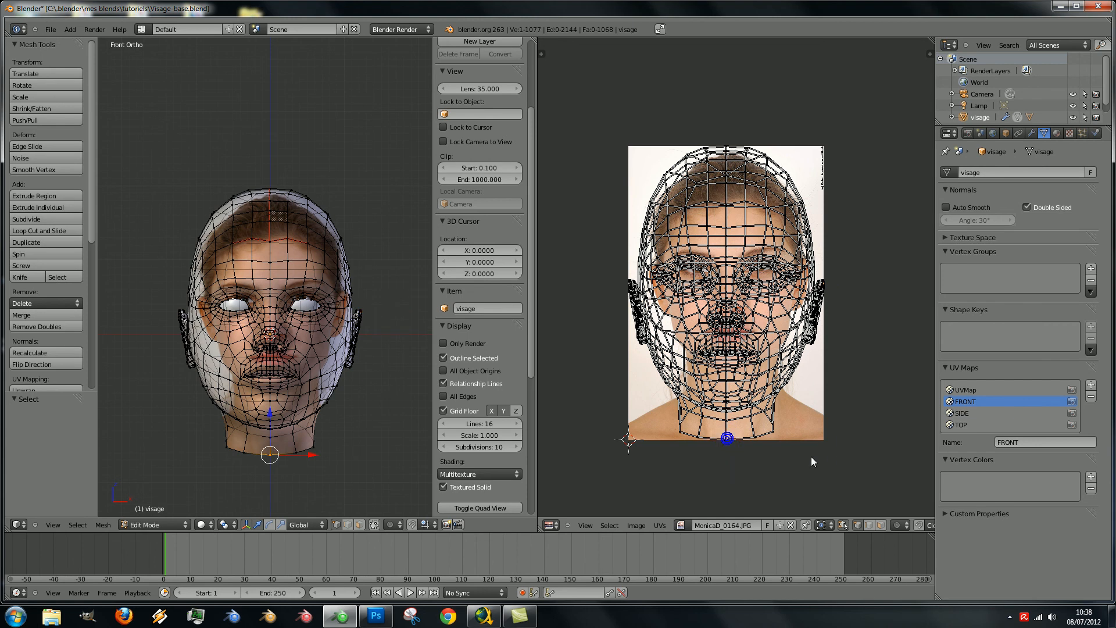
scroll(786, 463, up, 1)
scroll(786, 462, up, 1)
scroll(780, 456, down, 1)
right_click(735, 116)
right_click(853, 282)
right_click(597, 287)
right_click(736, 120)
right_click(723, 480)
scroll(270, 384, up, 1)
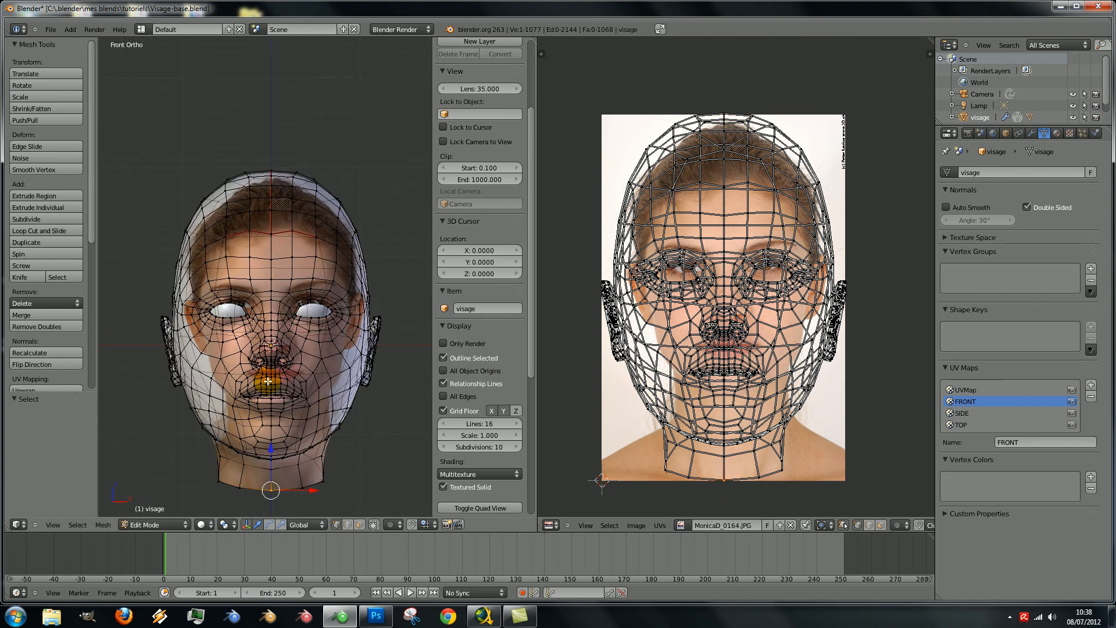
- Select the whole head mesh and reproject the FRONT UVs with Project From View from the front orthographic view
key(u)
click(333, 337)
key(u)
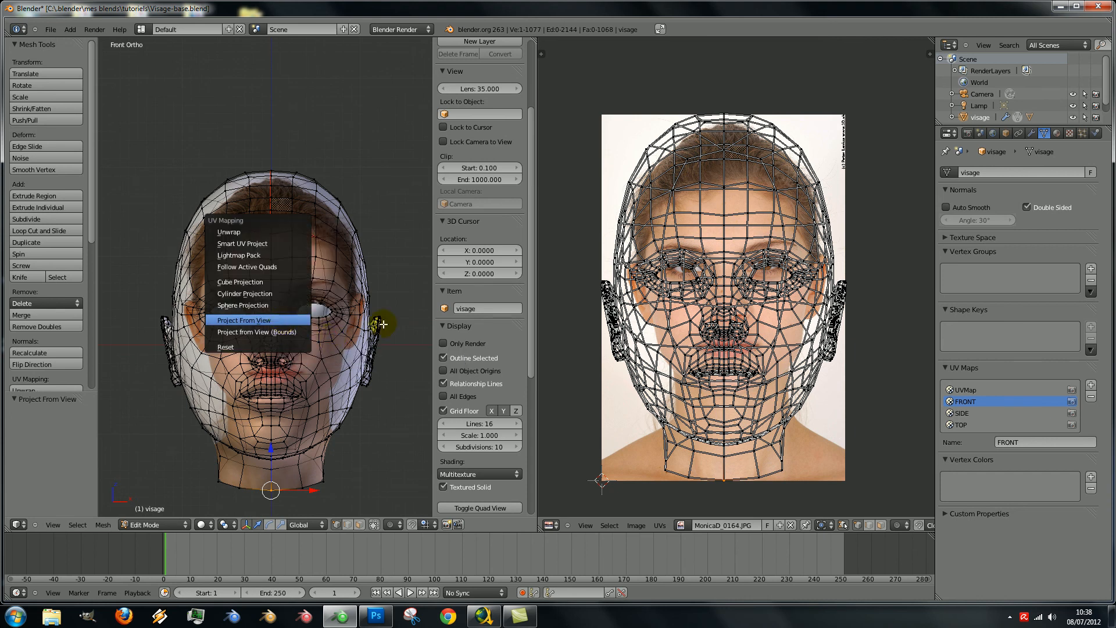
key(Escape)
key(a)
key(u)
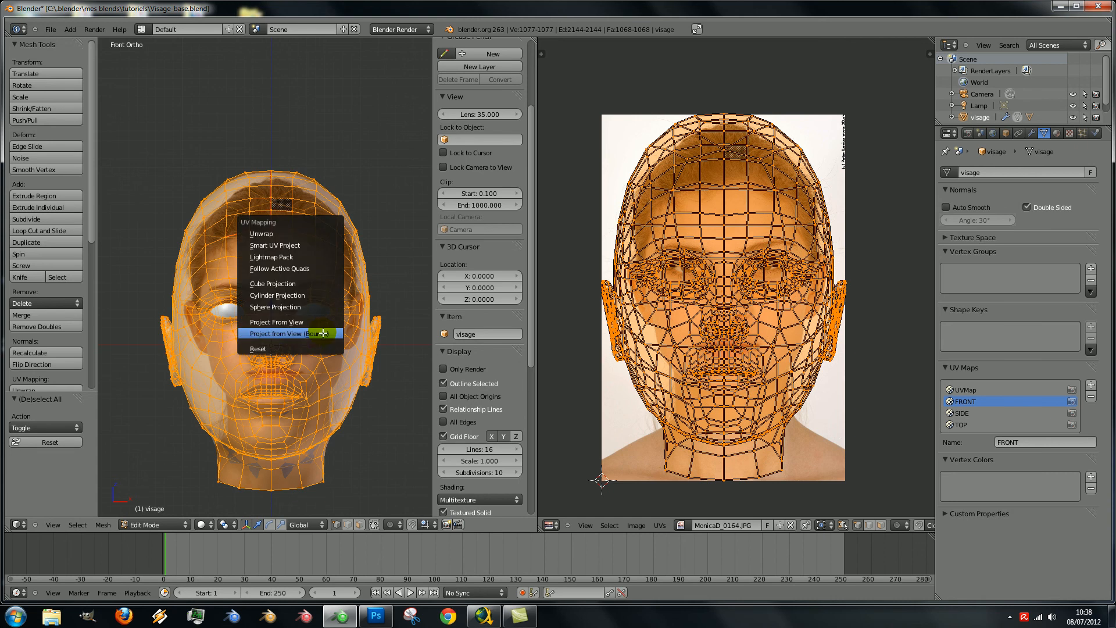
click(321, 322)
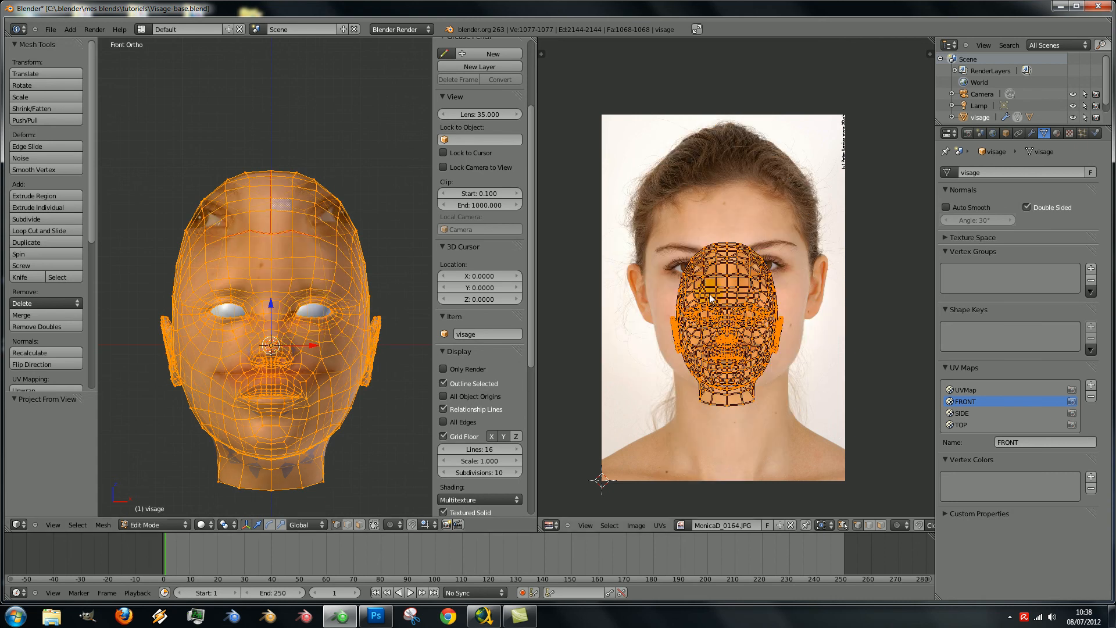
scroll(745, 309, down, 2)
scroll(744, 308, up, 4)
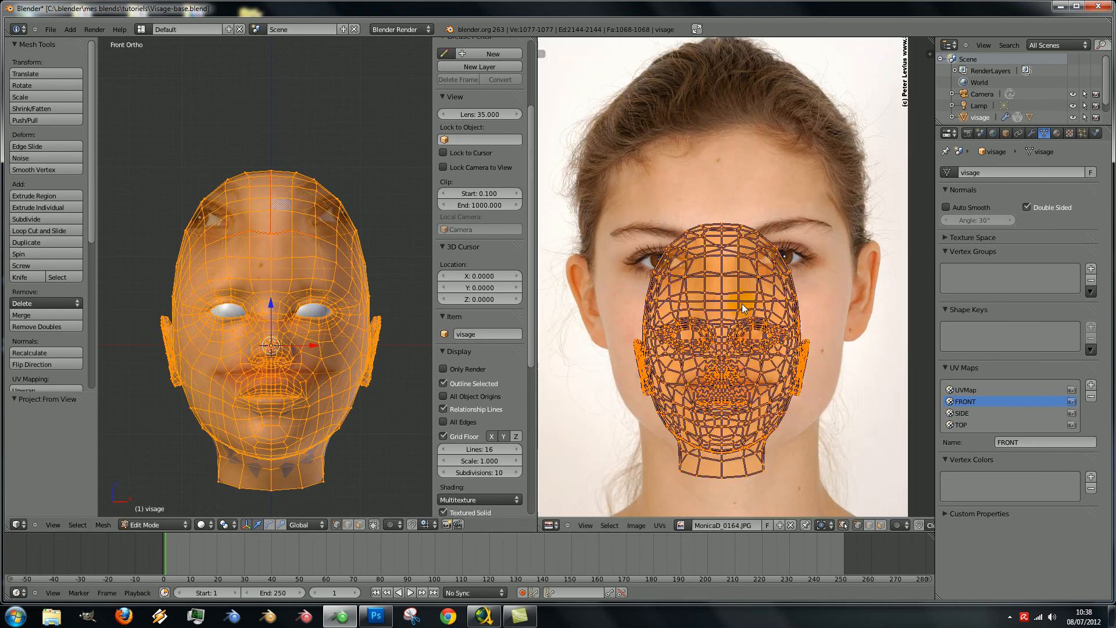
- Make the SIDE UV map active and project the head's UVs from the right orthographic view with Project From View
click(963, 413)
click(963, 414)
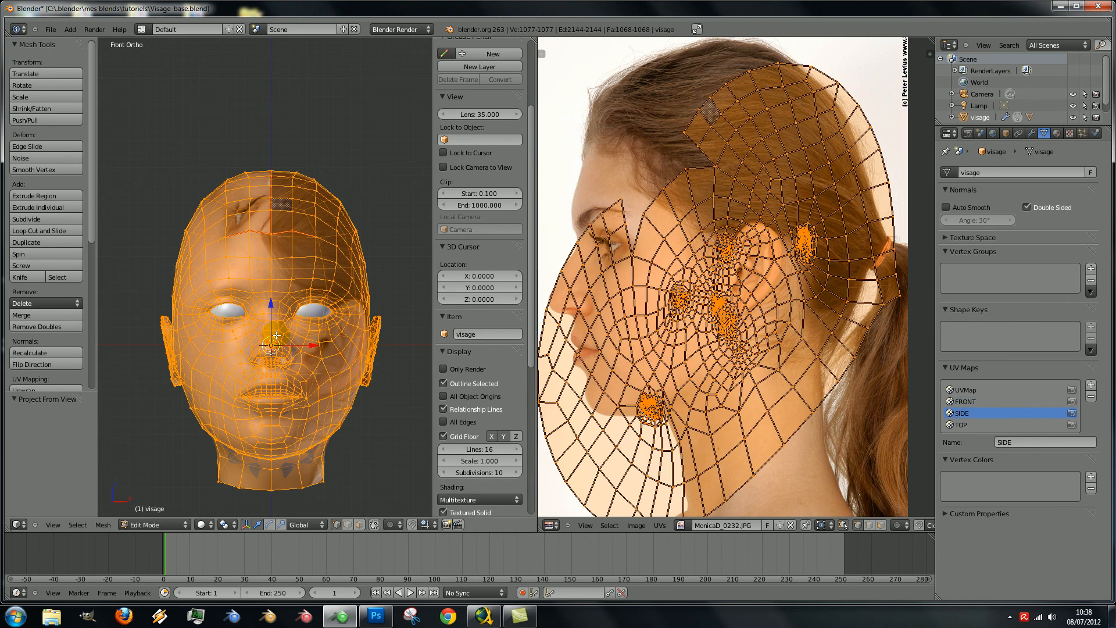
key(KP_3)
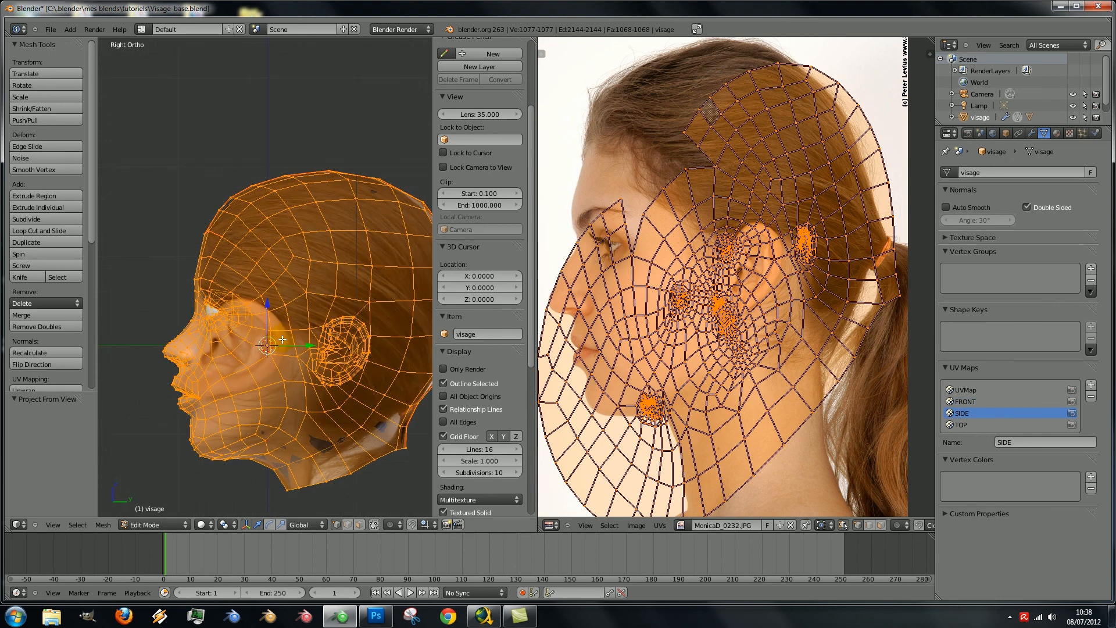
key(u)
click(282, 340)
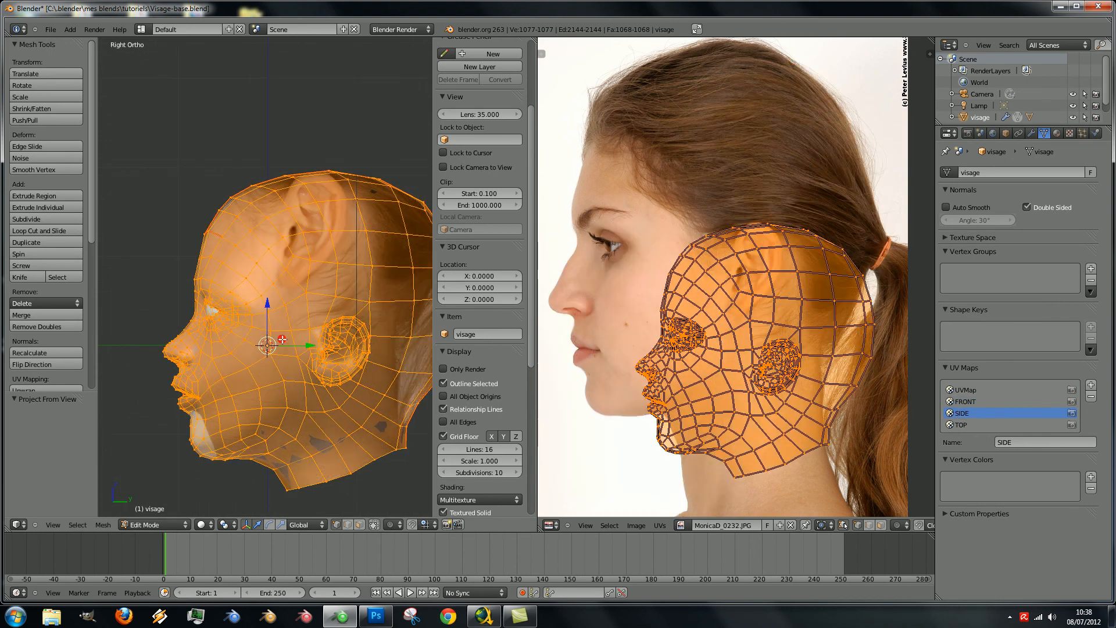
- Make the TOP UV map active and project the head's UVs from the top orthographic view with Project From View
click(962, 425)
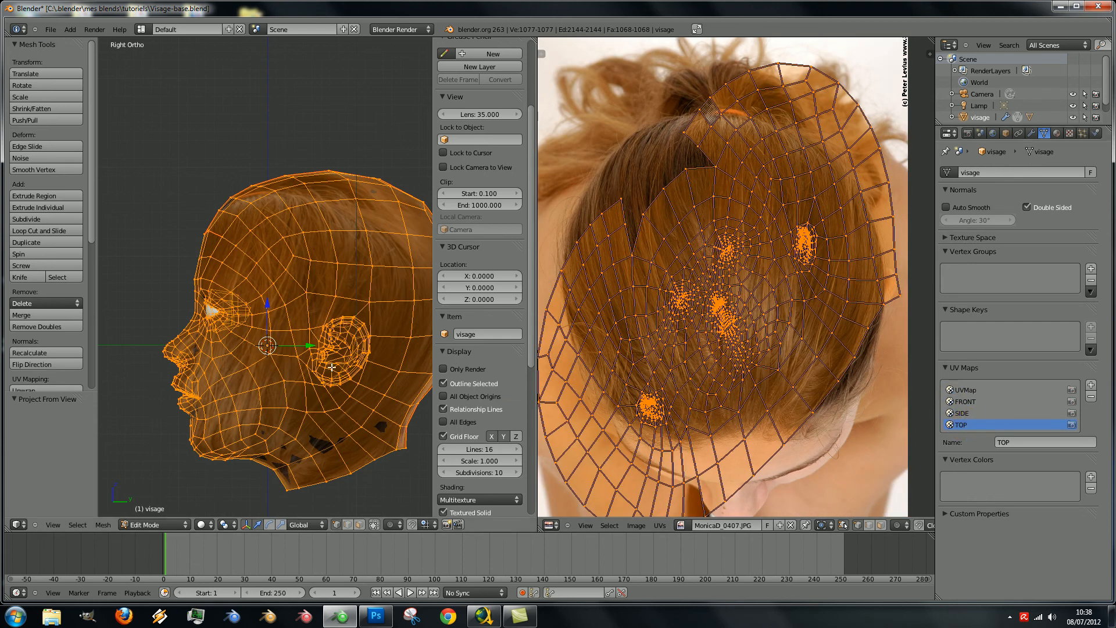
key(KP_7)
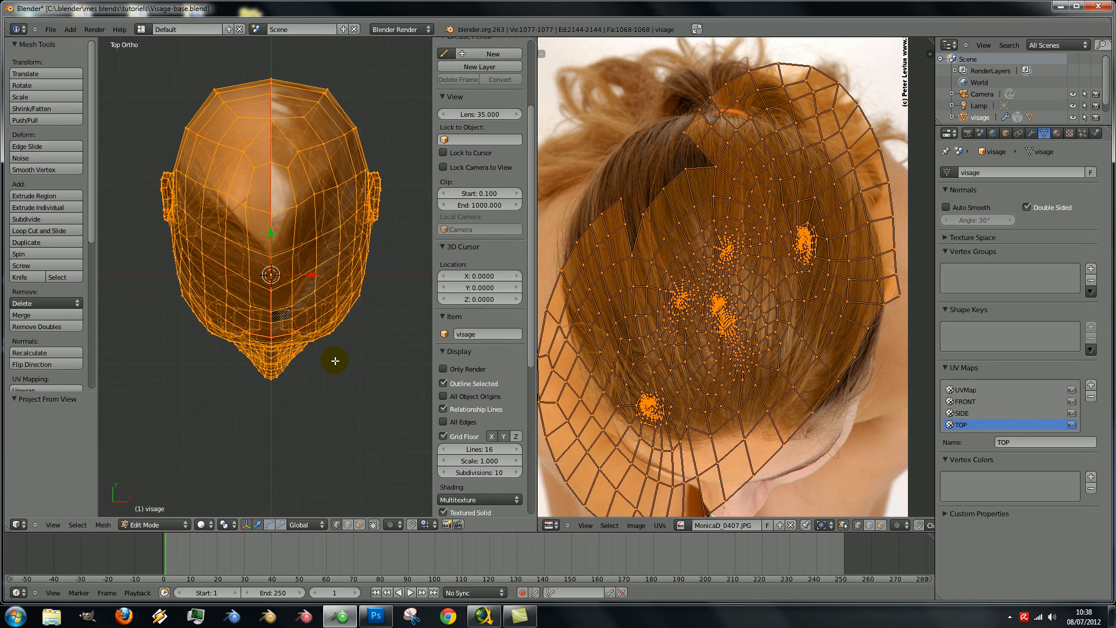
key(u)
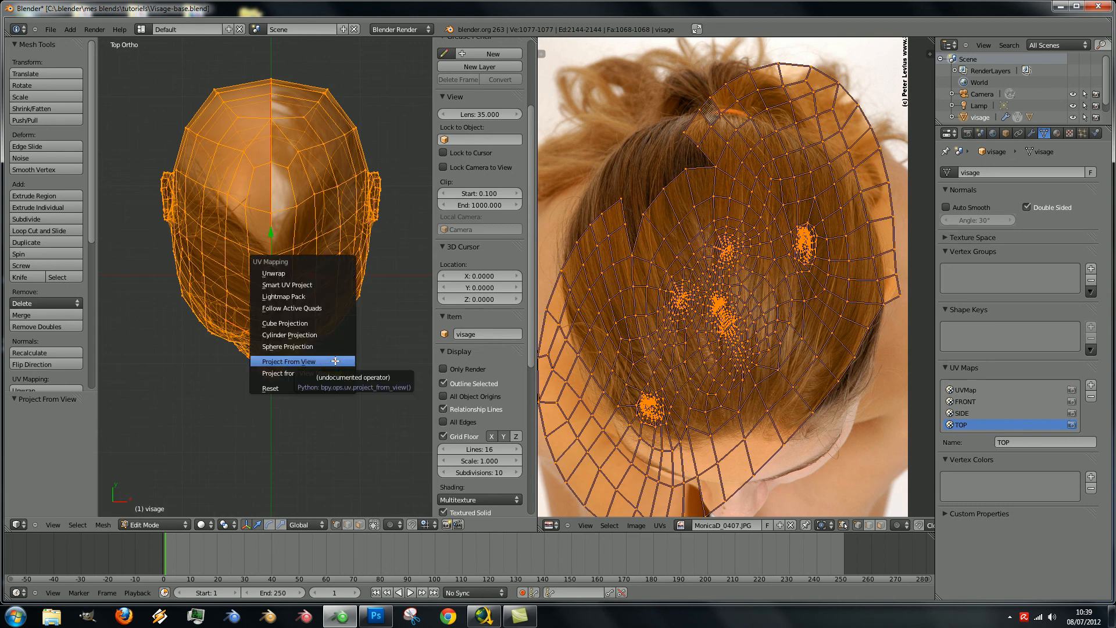
click(336, 361)
scroll(698, 326, down, 2)
scroll(814, 353, up, 2)
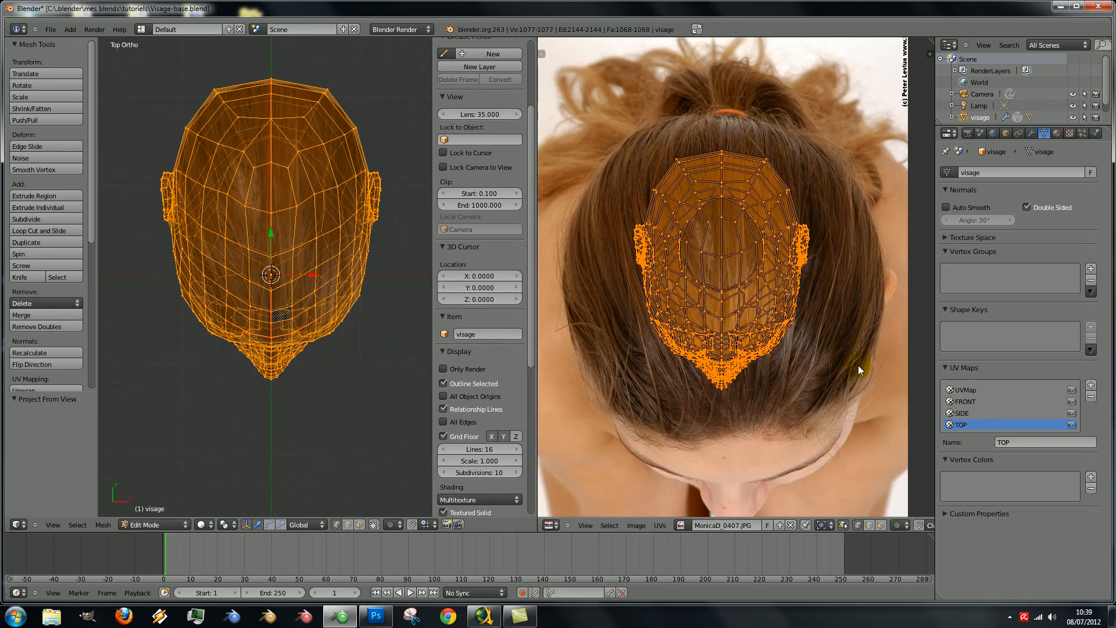
- Make the FRONT UV map active again and return the head to the front orthographic view
click(969, 401)
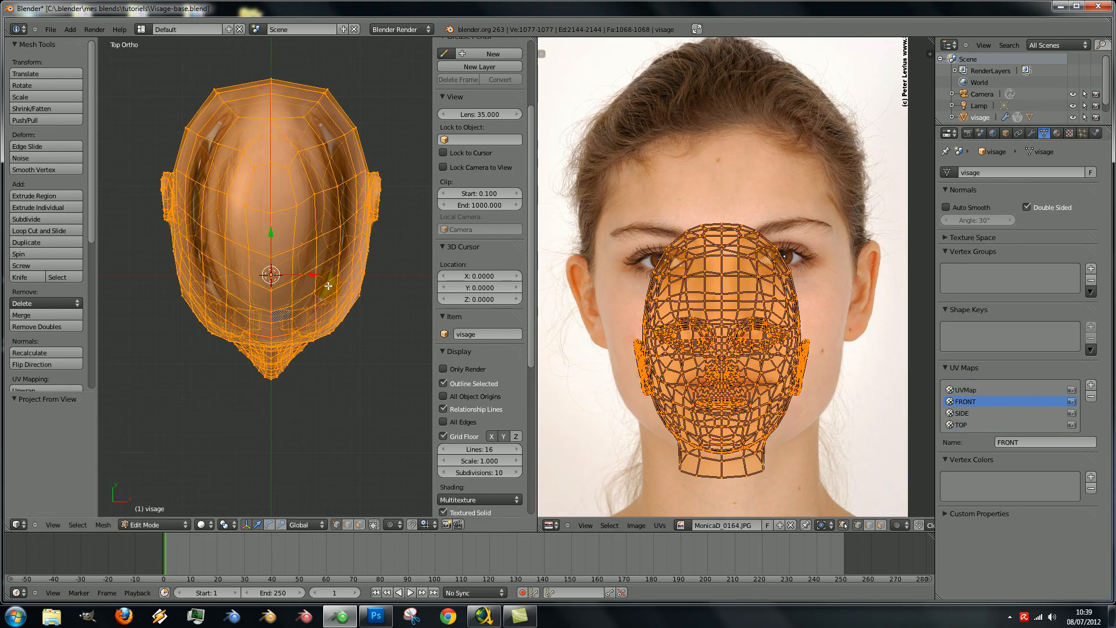
key(KP_1)
scroll(749, 320, down, 4)
scroll(751, 332, up, 4)
middle_drag(755, 347, 759, 265)
scroll(733, 276, up, 1)
scroll(734, 281, down, 1)
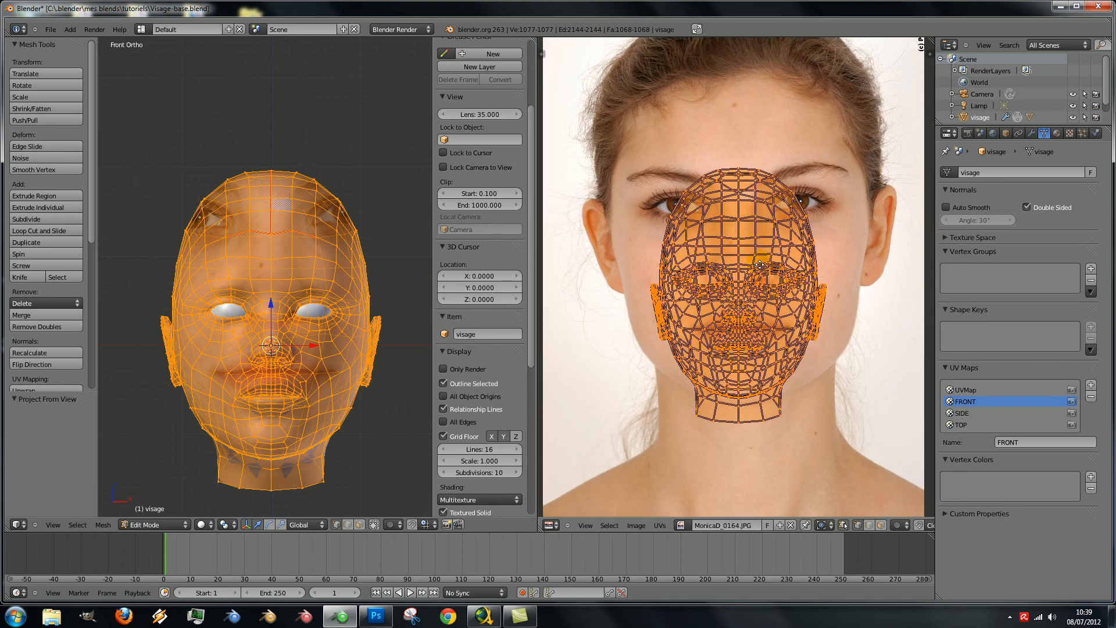
scroll(760, 263, down, 1)
scroll(798, 301, down, 1)
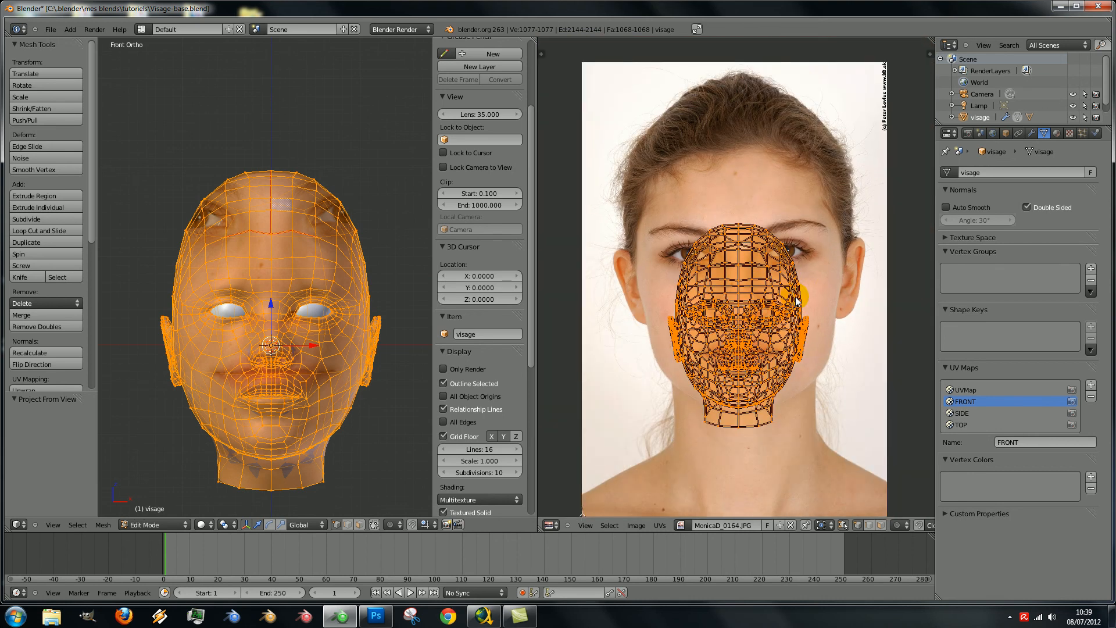
scroll(792, 314, down, 1)
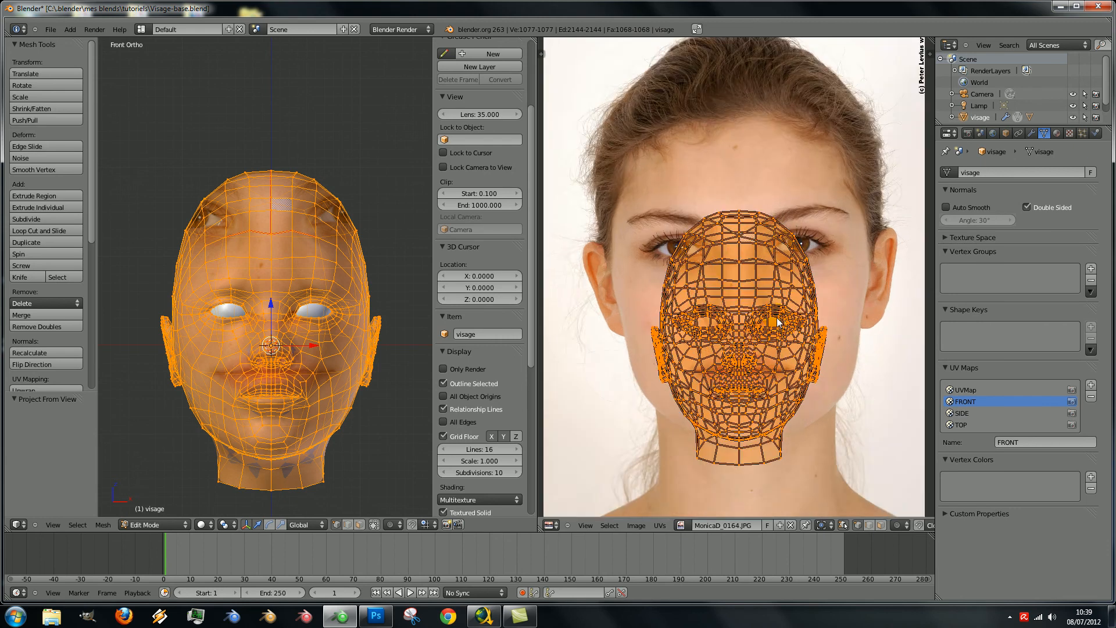
- Scale the FRONT UV layout by about 1.81 and move it up about 0.165 onto the photographed face
key(s)
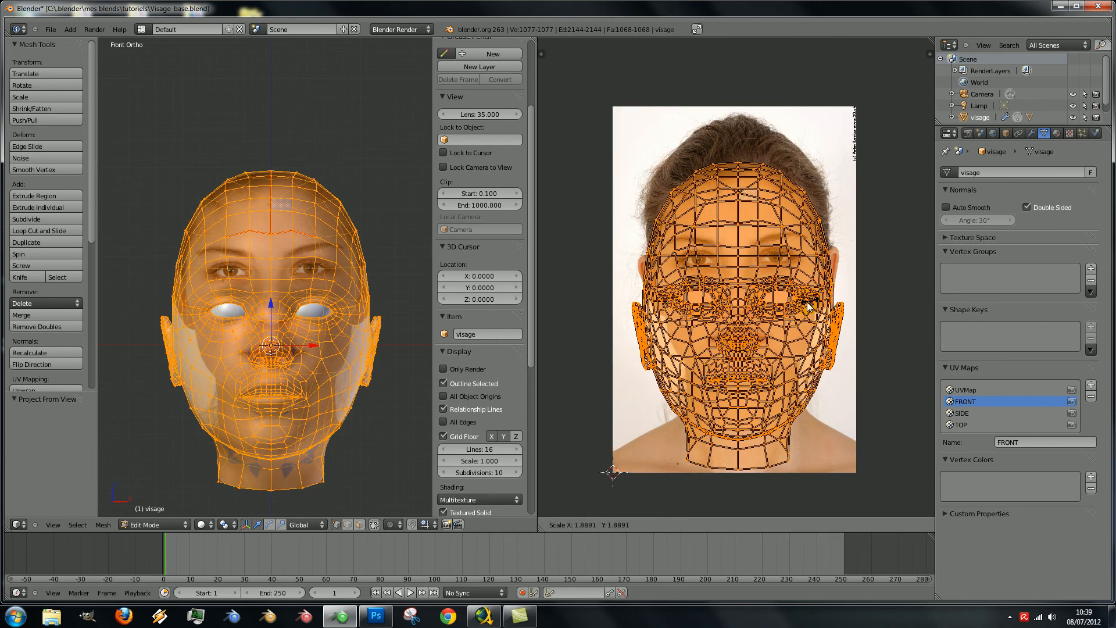
click(809, 310)
key(g)
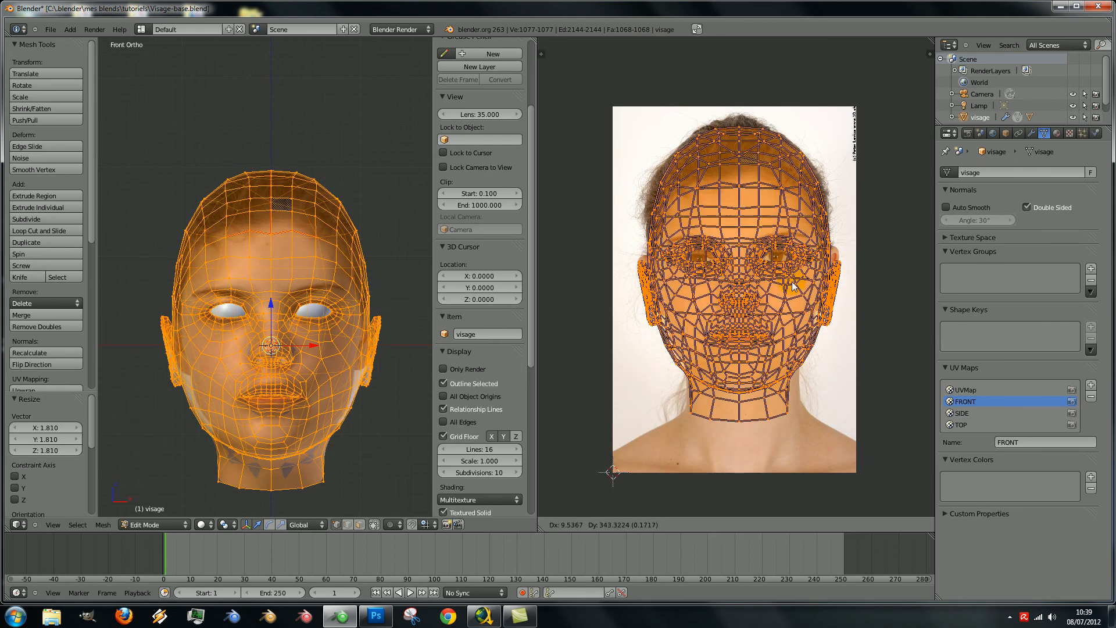
click(792, 285)
scroll(753, 286, up, 4)
middle_drag(754, 286, 738, 295)
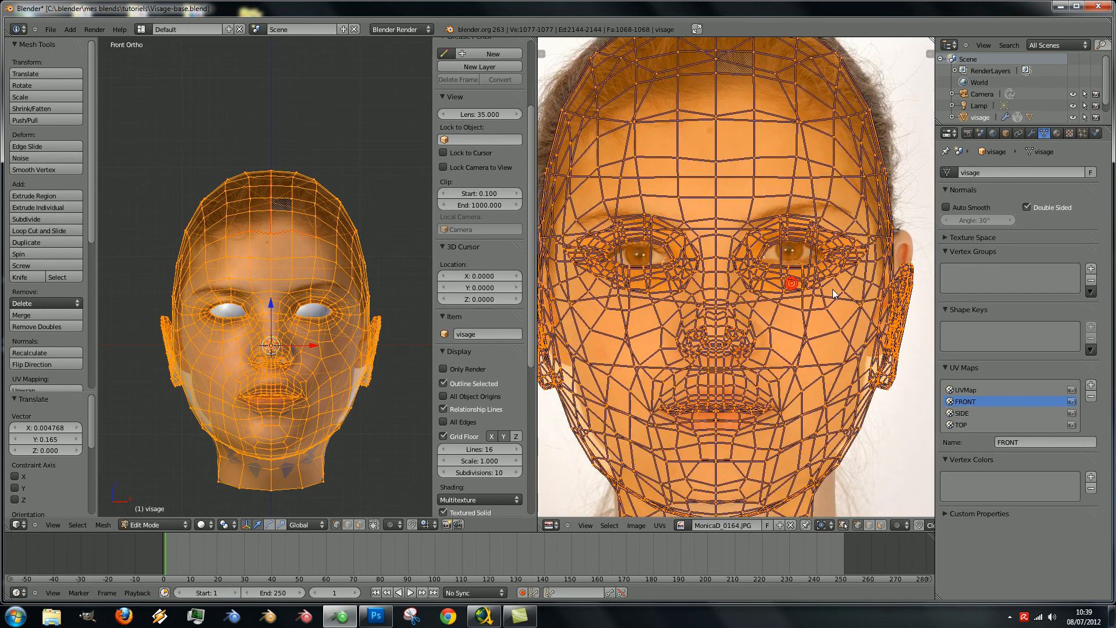
- Fine-tune the FRONT layout over the eyes and mouth with slight rotations, a scale of about 0.982 and a small move
key(r)
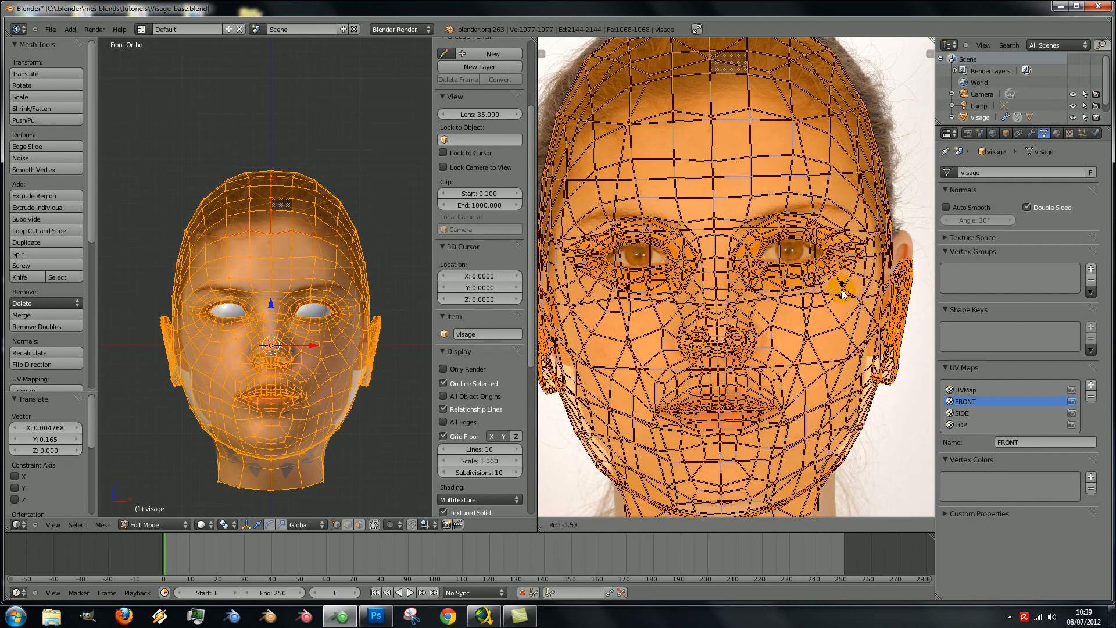
click(842, 294)
key(s)
click(844, 294)
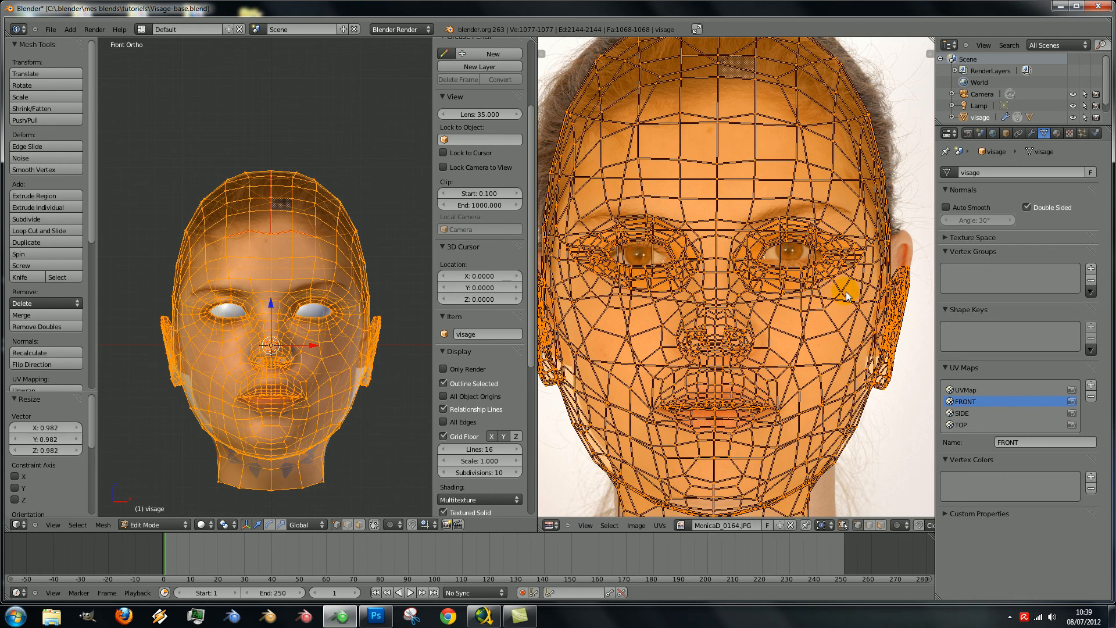
key(r)
click(816, 286)
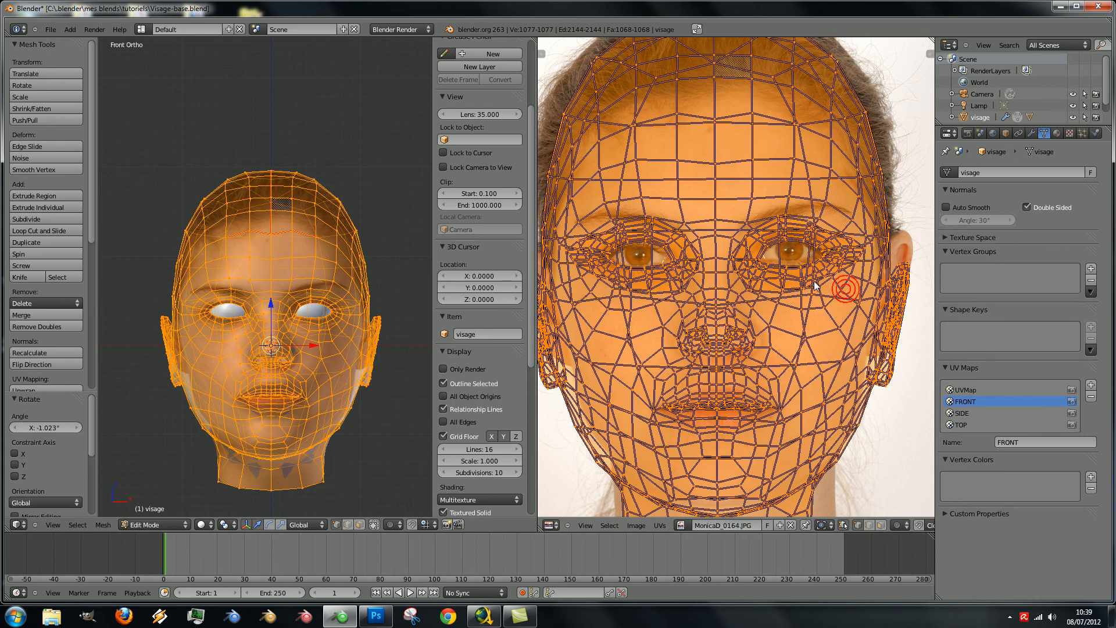
key(g)
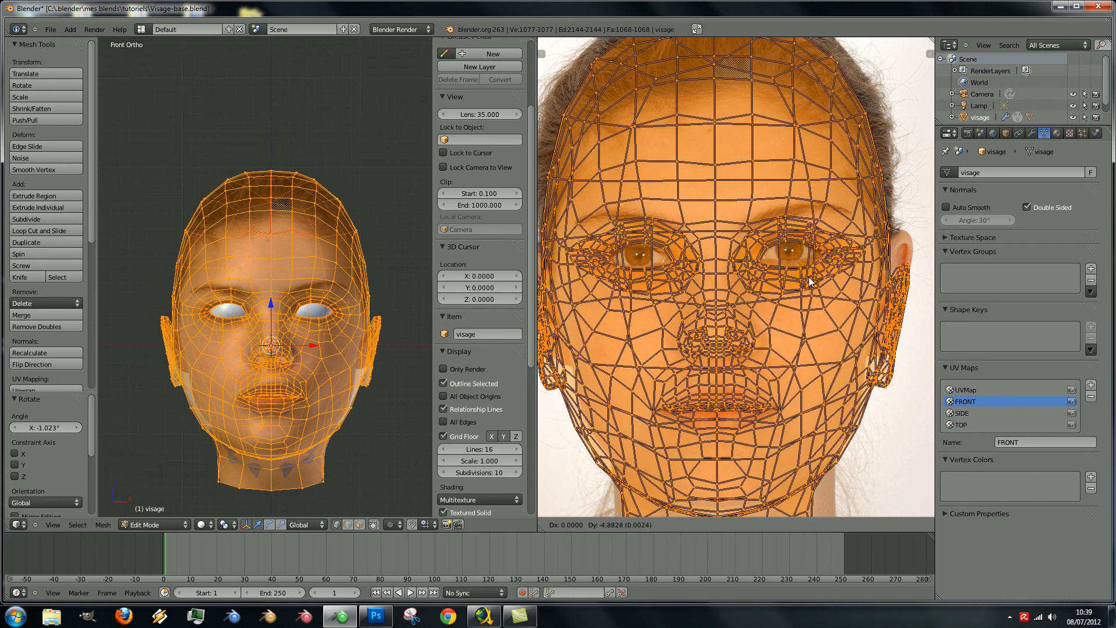
click(817, 271)
right_click(824, 260)
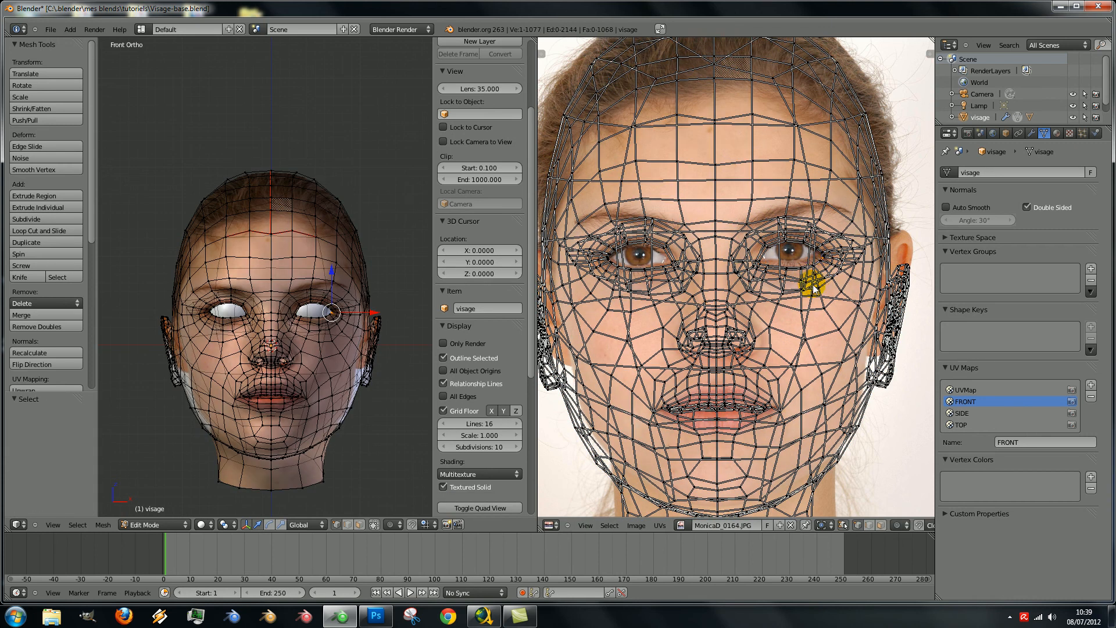
scroll(813, 286, down, 4)
scroll(805, 308, up, 3)
right_click(803, 313)
key(g)
right_click(821, 330)
- Select all FRONT UVs, scale them by about 0.963, rotate about -0.695° and move them up about 0.003 to match the face
key(a)
key(s)
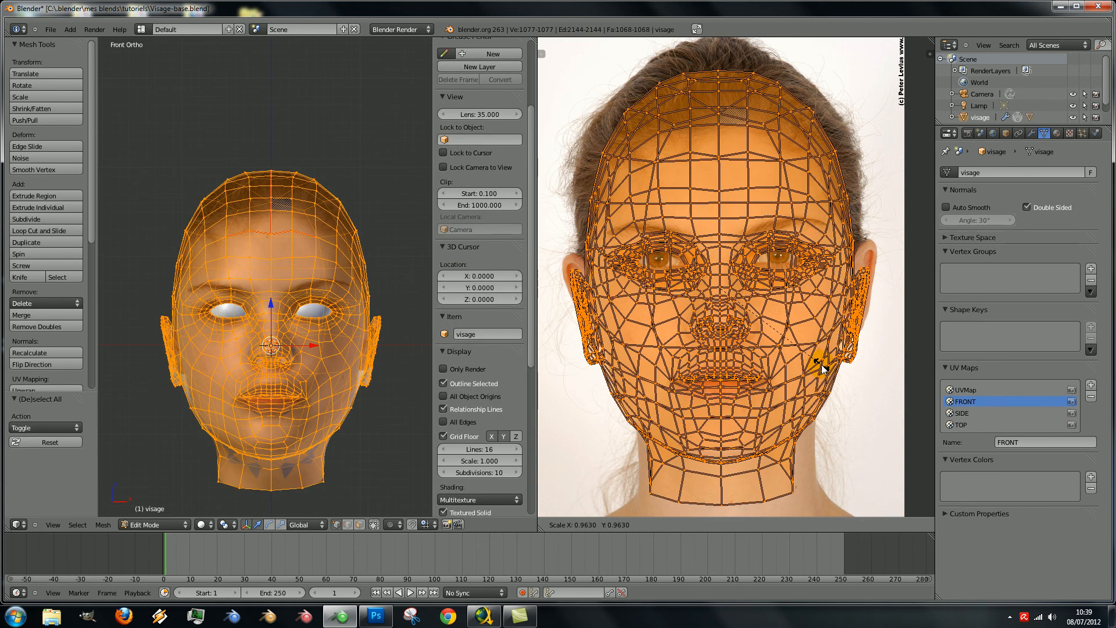
click(821, 364)
key(r)
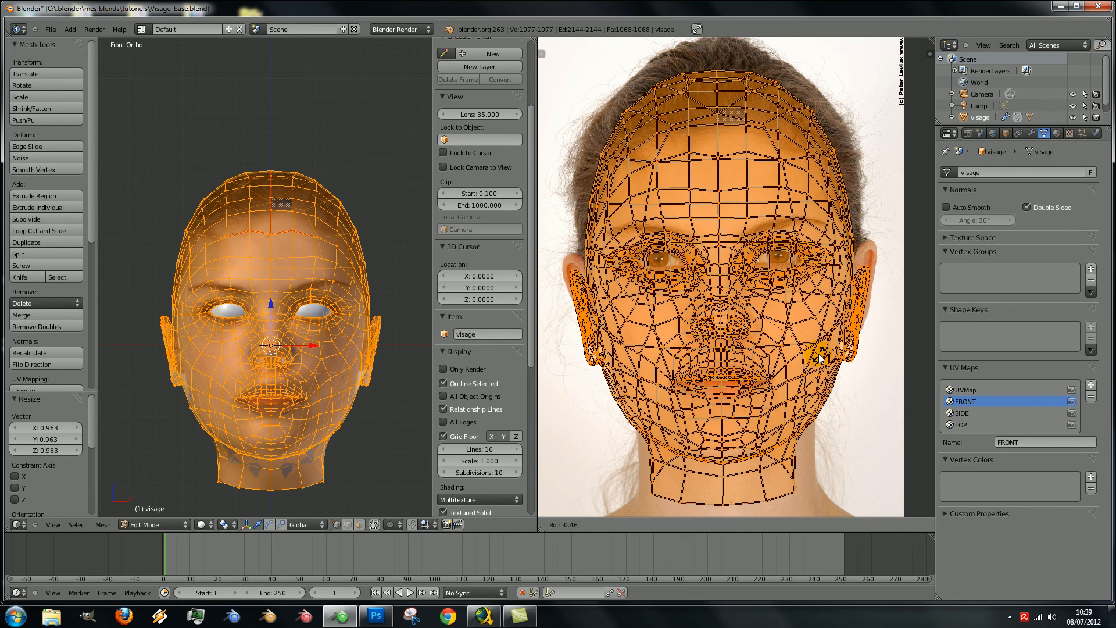
click(819, 359)
key(g)
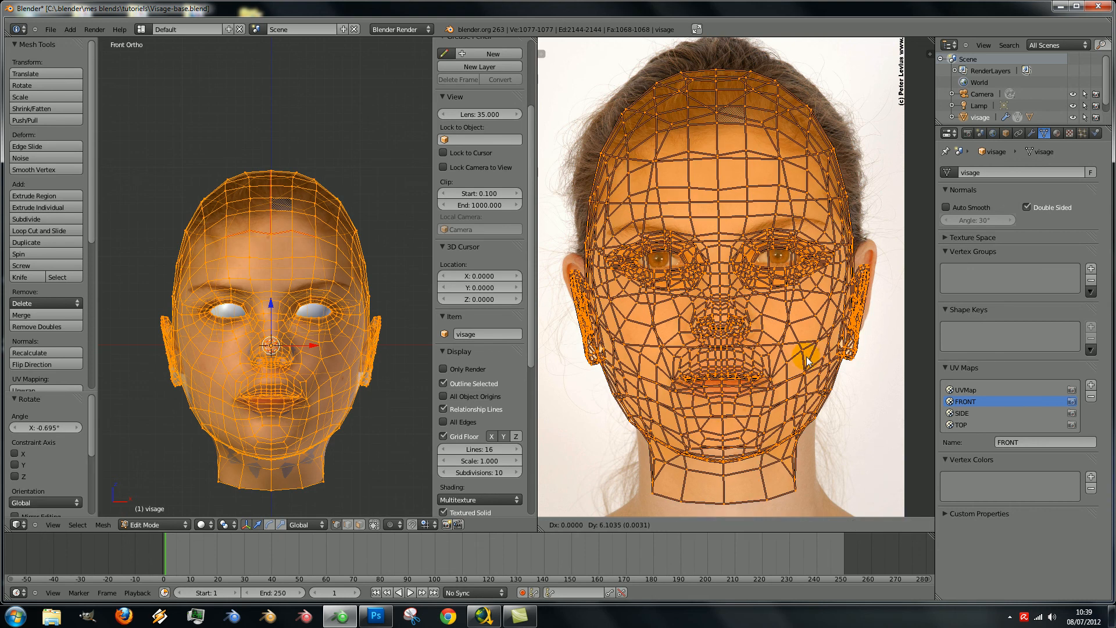
click(806, 352)
scroll(805, 340, up, 1)
scroll(803, 332, down, 1)
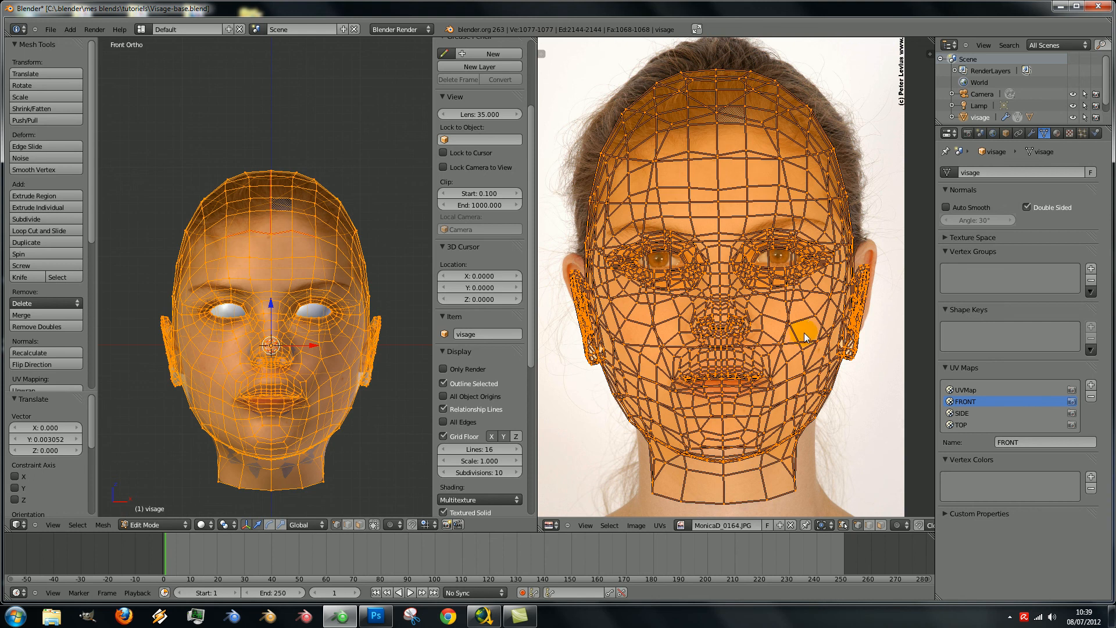
scroll(855, 312, up, 2)
scroll(841, 278, down, 2)
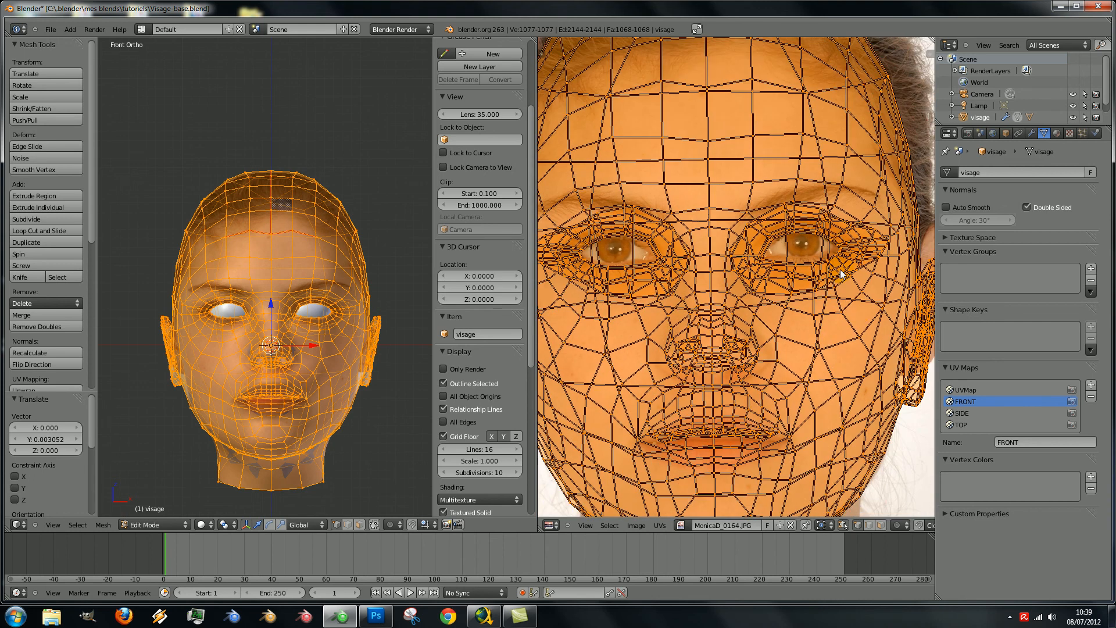
- Nudge the whole FRONT UV layout by about -0.0016 horizontally and 0.0031 vertically over the photographed eyes
scroll(842, 274, up, 3)
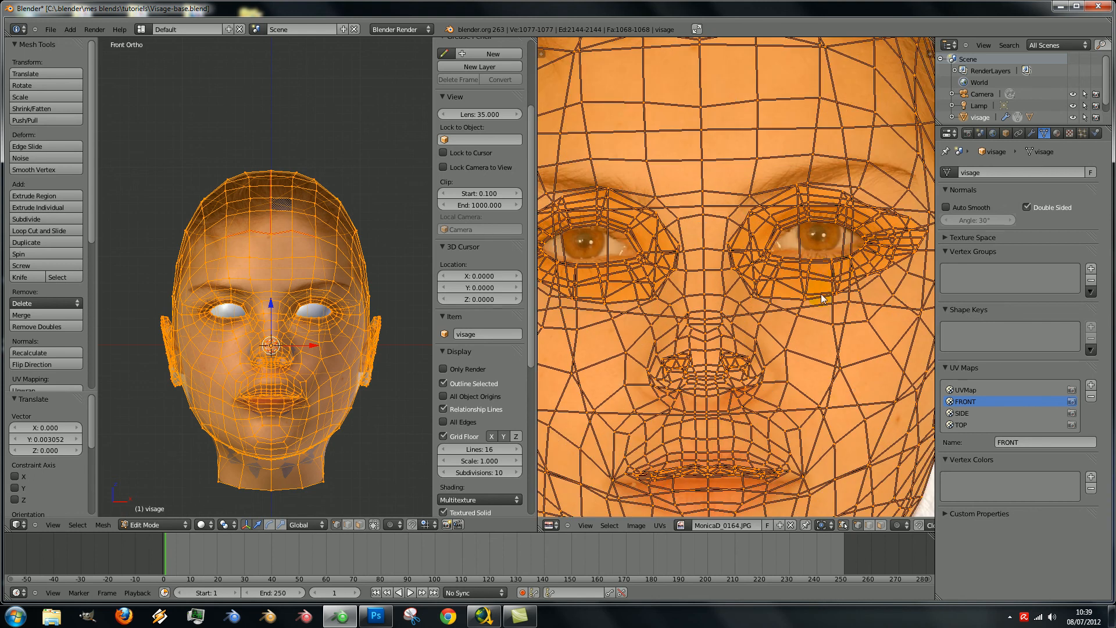
key(g)
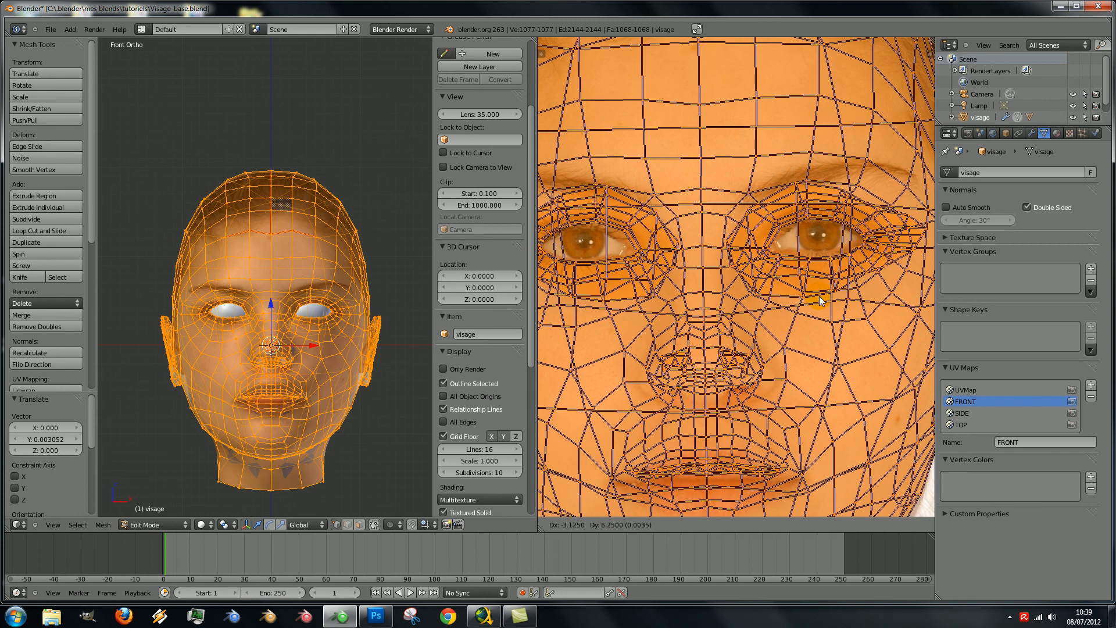
click(819, 296)
scroll(756, 372, down, 2)
- Replace the full UV selection with one point at each nostril of the FRONT layout
scroll(823, 288, up, 5)
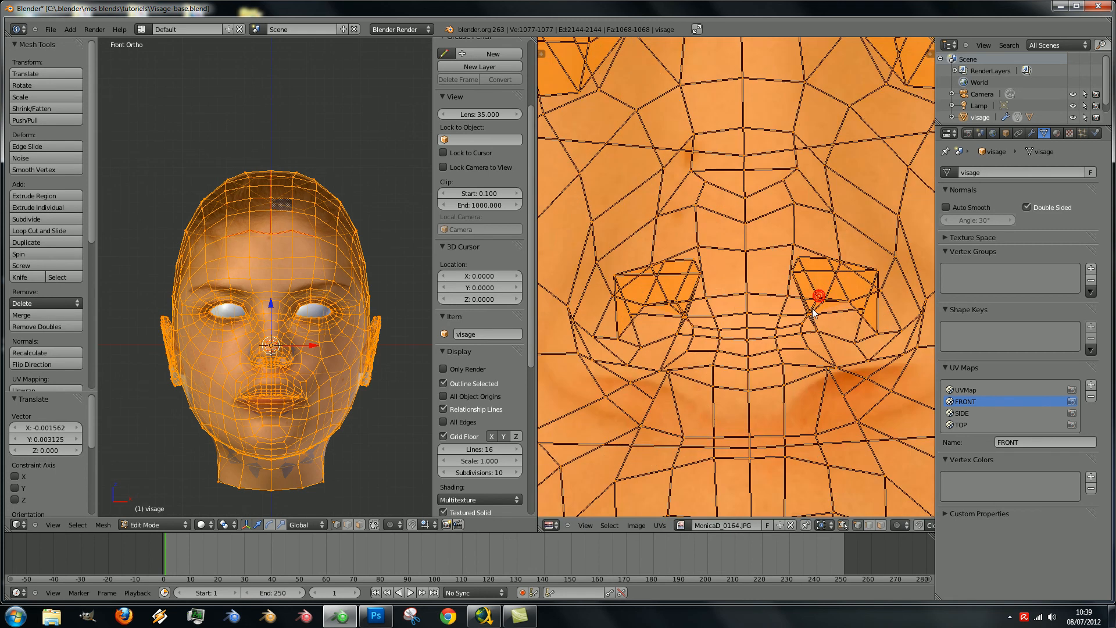
right_click(819, 282)
right_click(814, 320)
right_click(840, 320)
scroll(858, 316, down, 2)
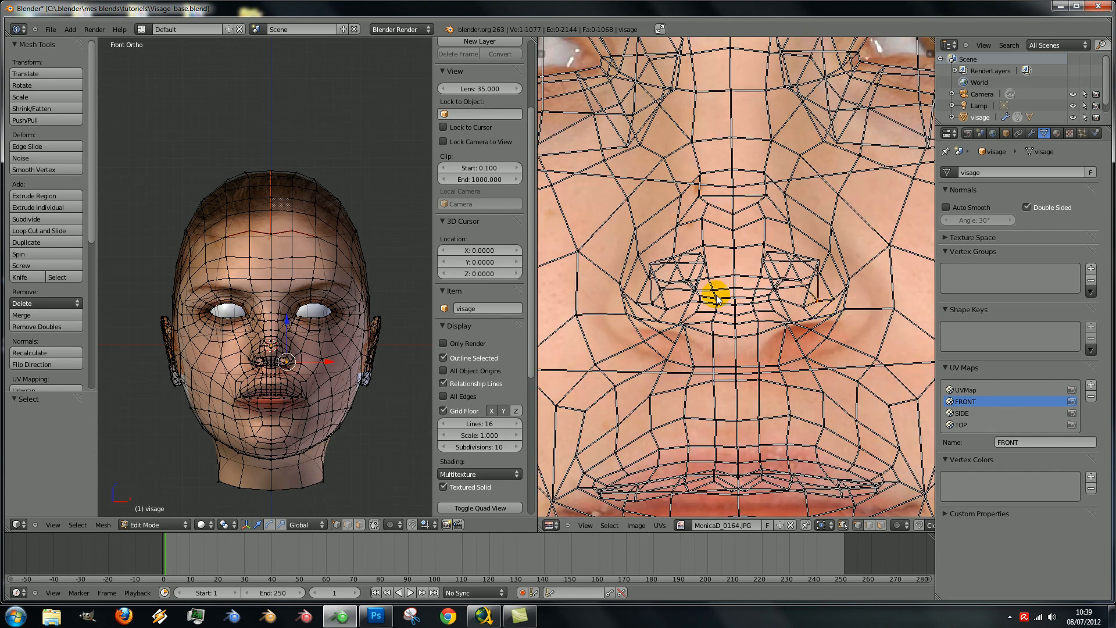
scroll(835, 314, up, 1)
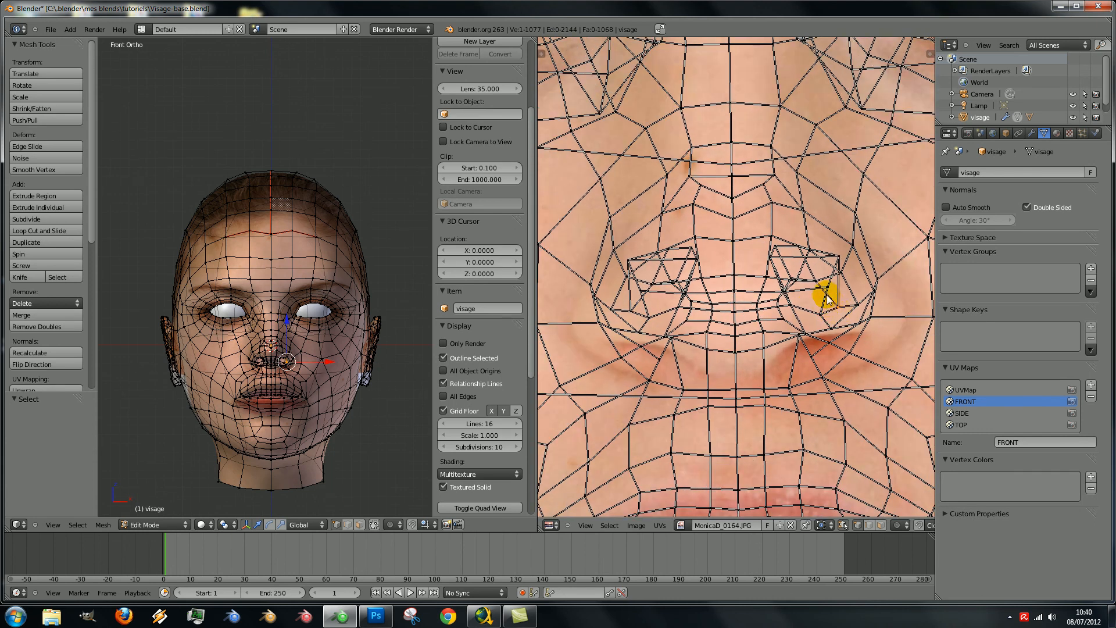
shift+right_click(640, 292)
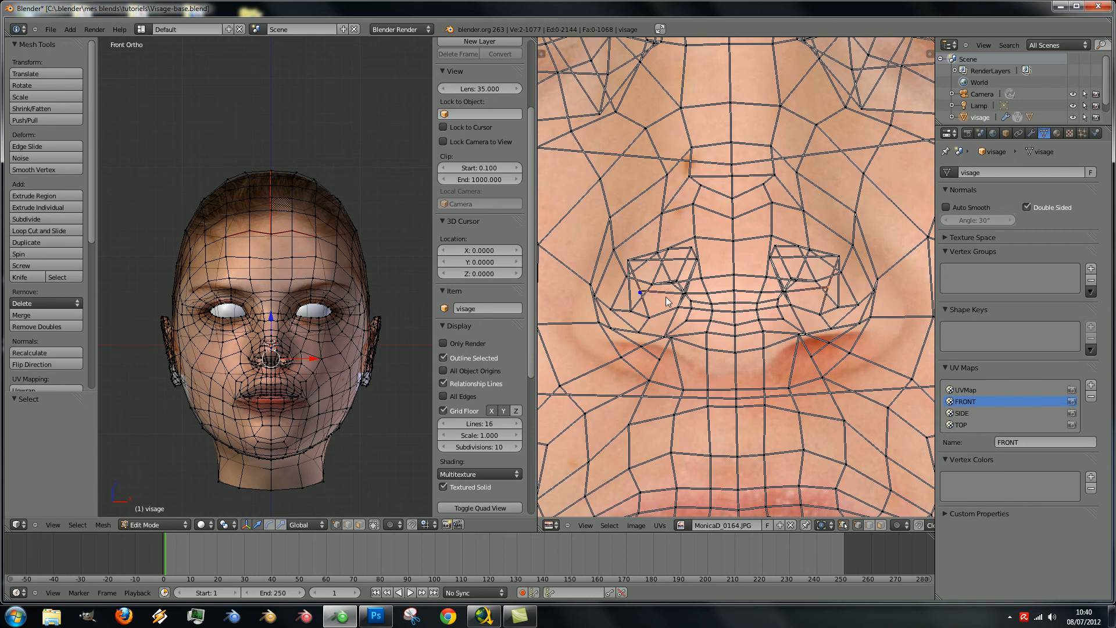
scroll(640, 291, down, 4)
scroll(804, 315, up, 3)
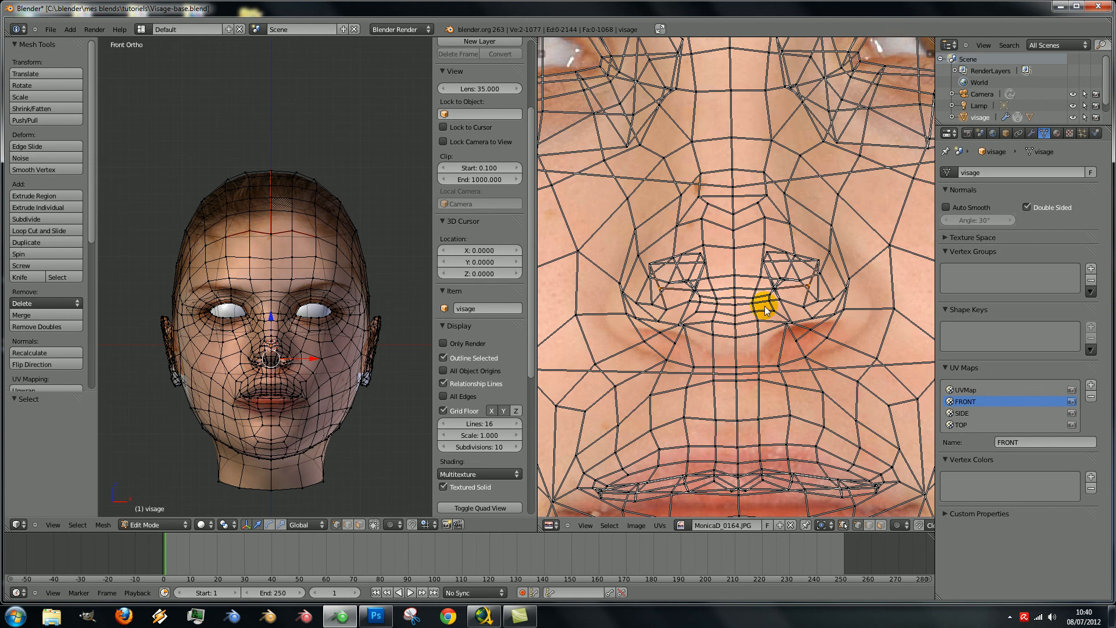
- Enable proportional editing for the UV layout
key(o)
click(903, 527)
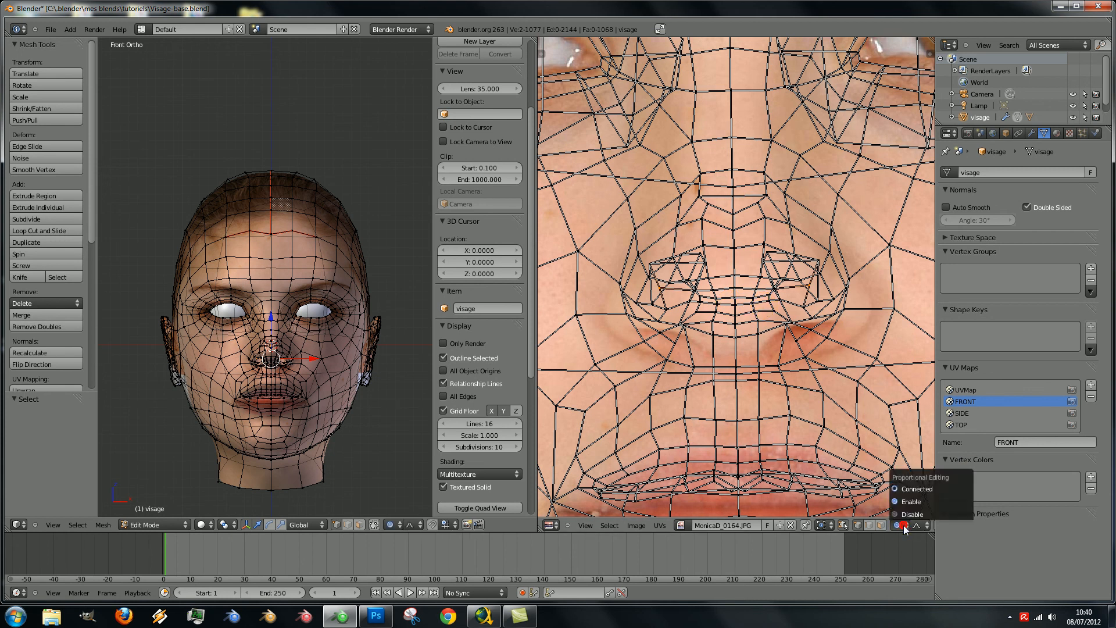
scroll(740, 386, down, 2)
scroll(810, 282, up, 2)
right_click(806, 289)
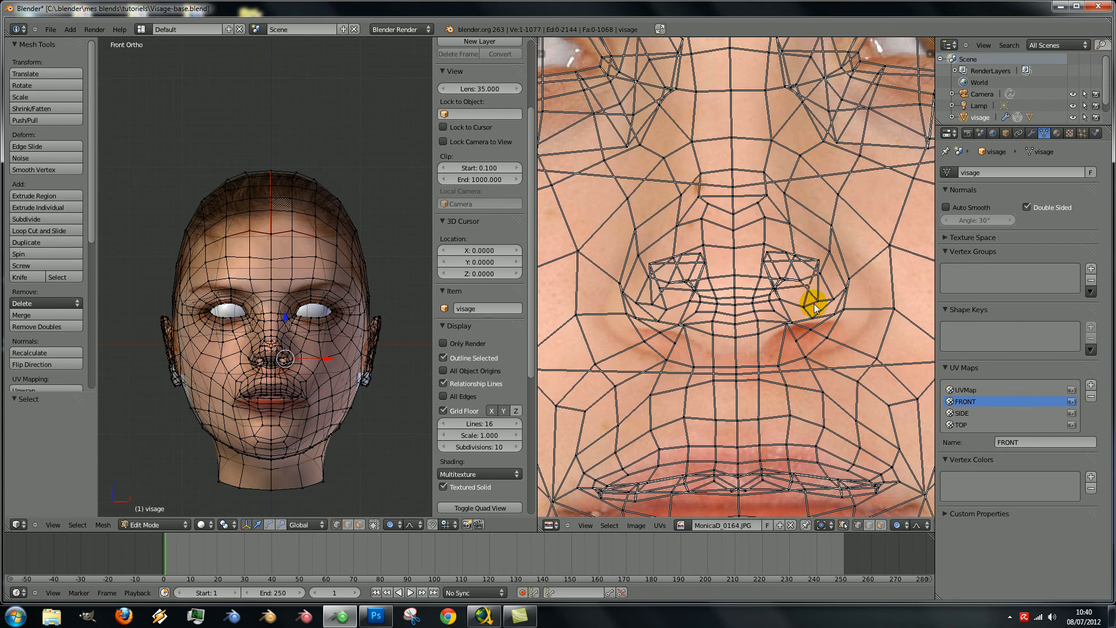
key(g)
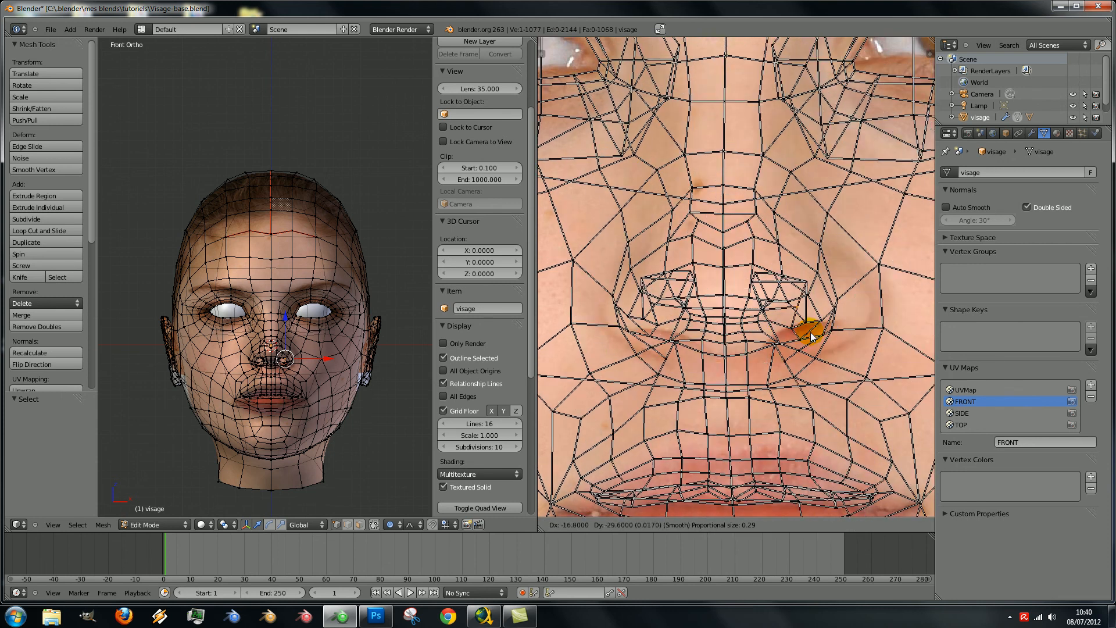
drag(775, 330, 832, 278)
scroll(832, 278, down, 2)
scroll(746, 262, down, 1)
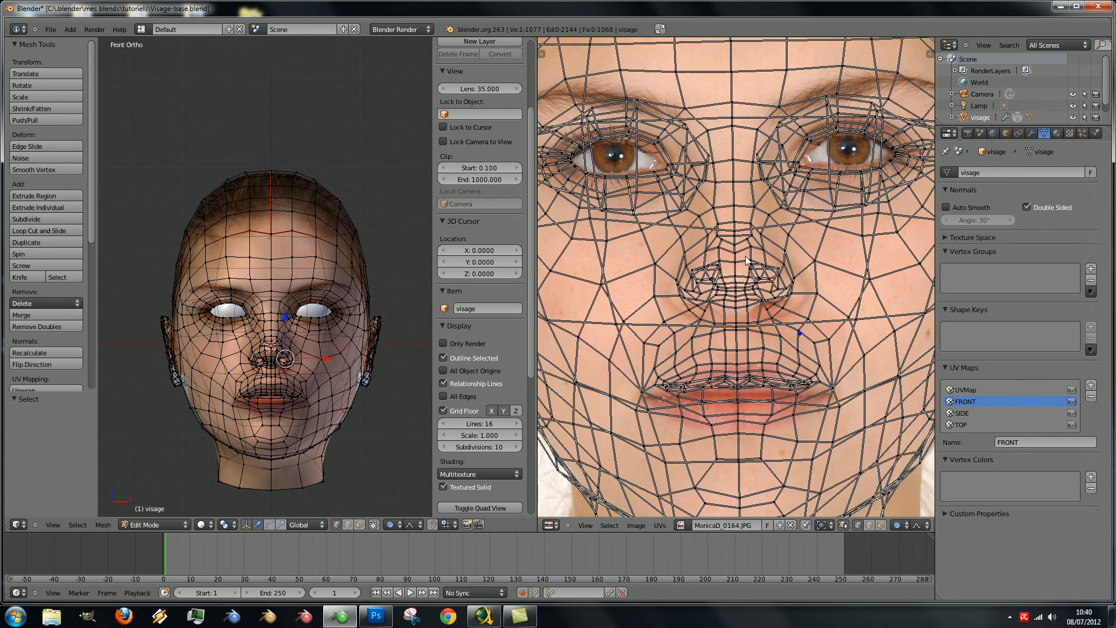
- Move both nostril UV points down about 0.0224 with smooth proportional editing at size 0.29
scroll(817, 302, up, 4)
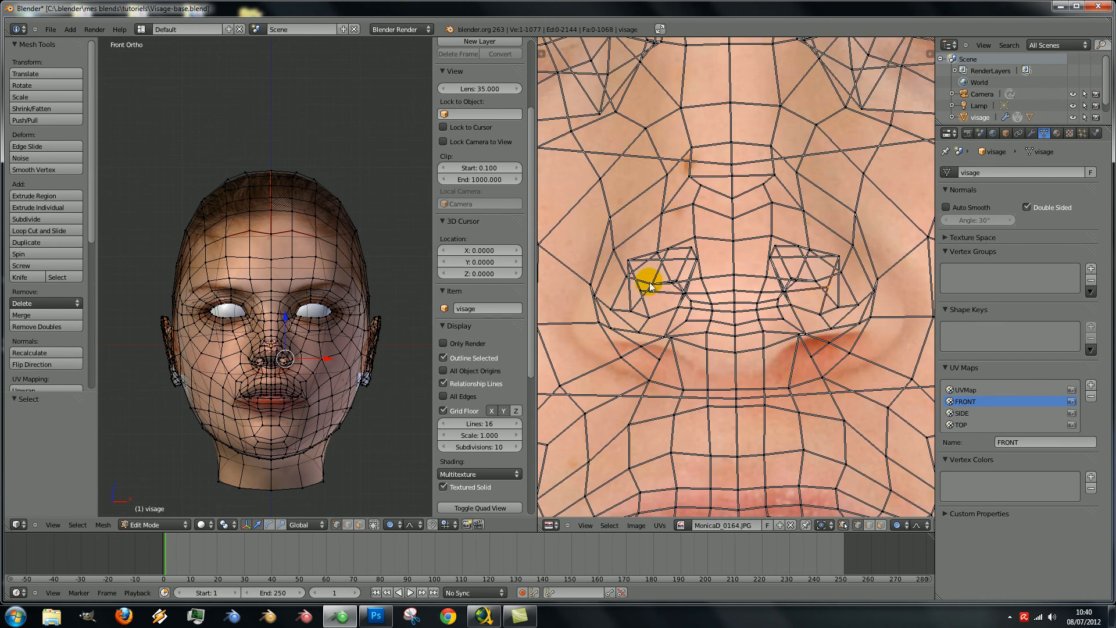
scroll(734, 299, down, 4)
scroll(785, 291, up, 4)
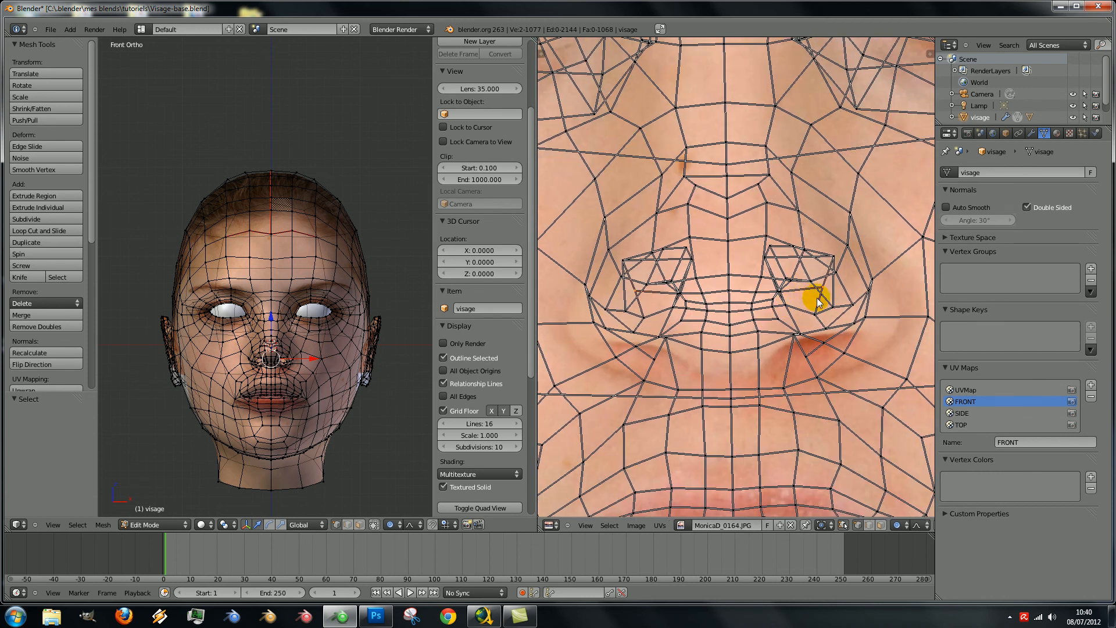
key(g)
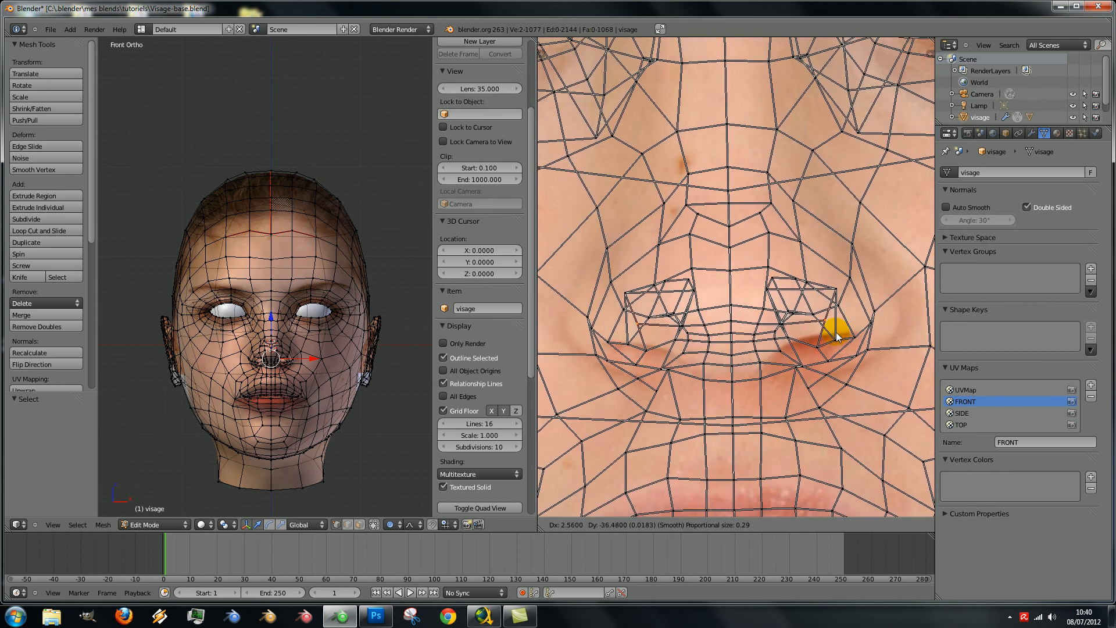
click(835, 341)
- Examine how the photo texture fits the nose and mouth of the head in the 3D view
scroll(317, 333, up, 6)
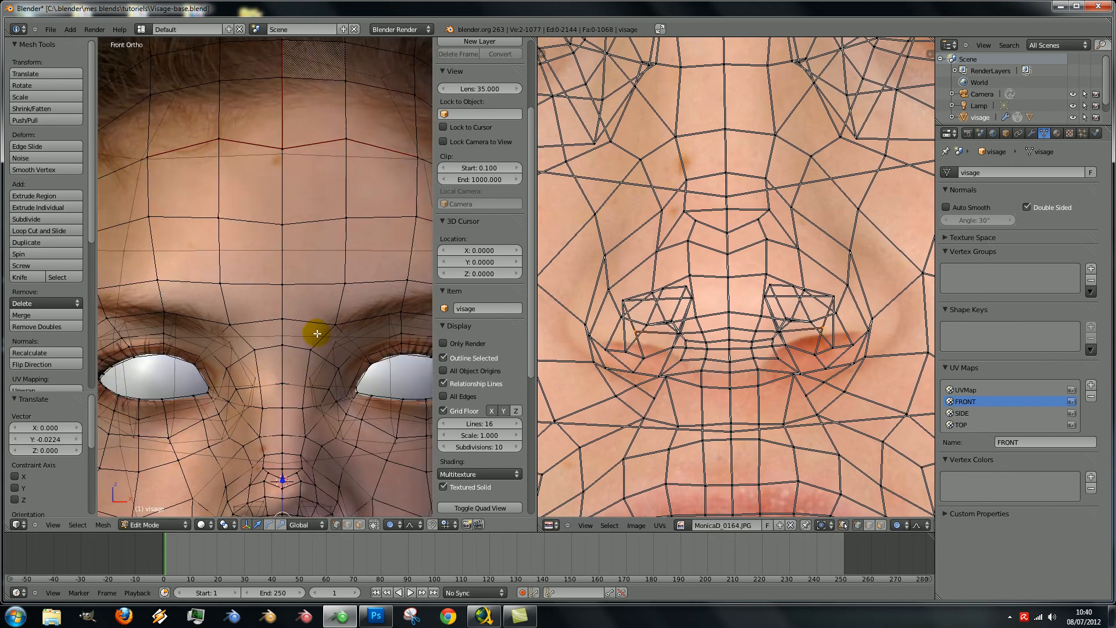
shift+middle_drag(338, 416, 309, 200)
key(Tab)
scroll(316, 239, down, 2)
key(Tab)
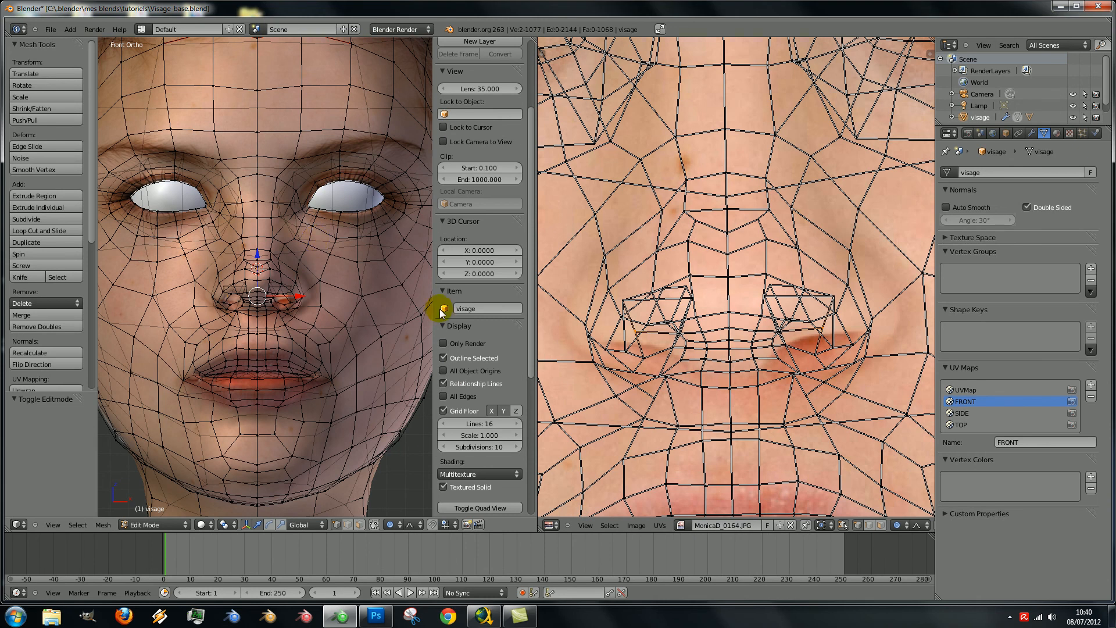
click(444, 487)
click(444, 487)
scroll(261, 311, down, 1)
scroll(267, 317, up, 3)
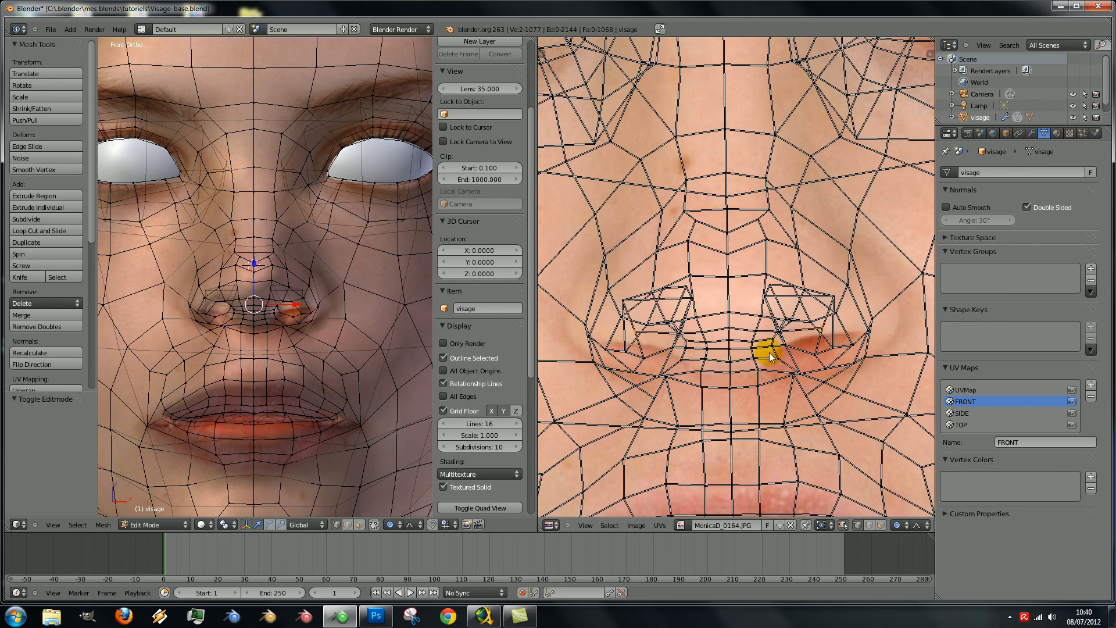
- Lower the nostril UVs slightly, and pull the outer edge of each nostril outward and up with proportional size 0.09
key(g)
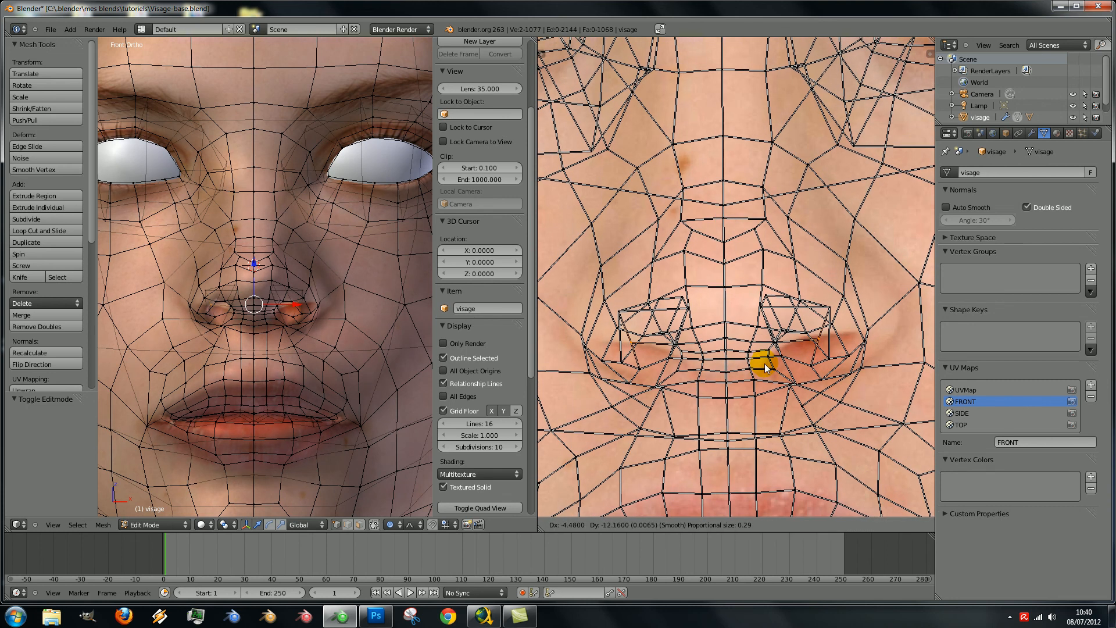
click(765, 364)
right_click(867, 366)
key(g)
scroll(875, 371, up, 12)
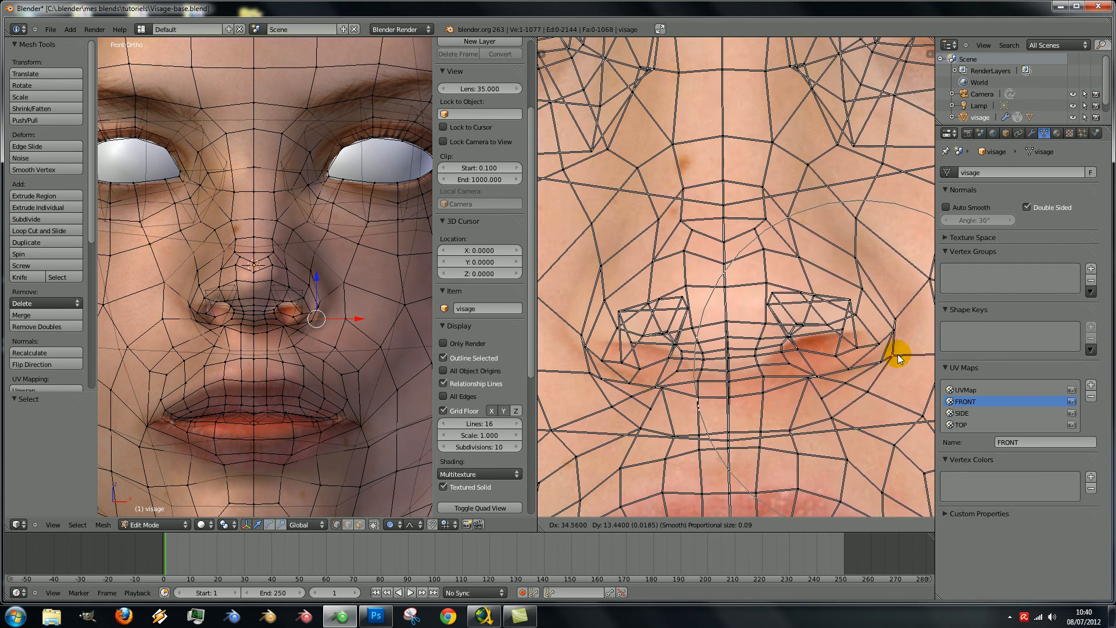
click(899, 357)
right_click(584, 372)
key(g)
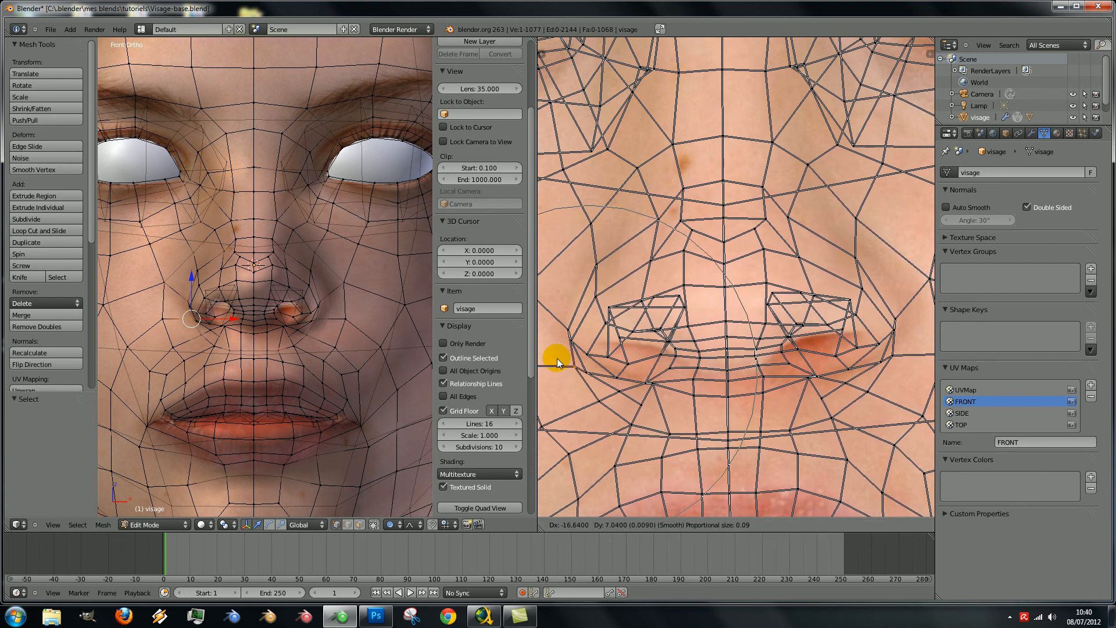
click(553, 351)
- Inspect the nose and lips on the textured head and compare the mouth with the reference photo
scroll(312, 295, down, 3)
key(Tab)
scroll(312, 296, down, 4)
middle_drag(277, 304, 281, 305)
scroll(281, 304, up, 2)
key(Tab)
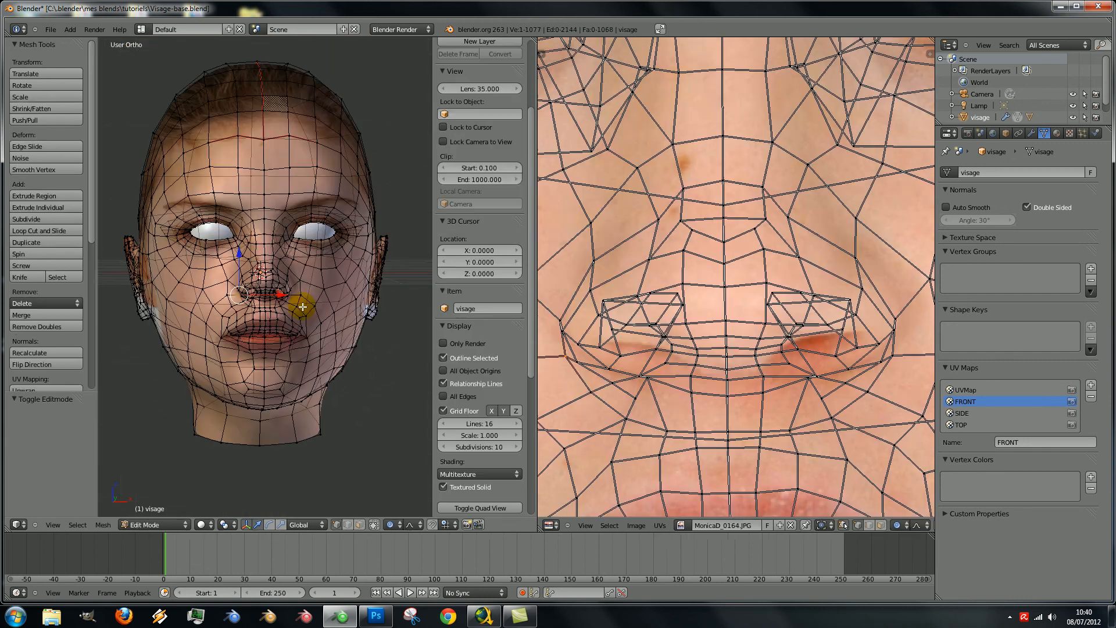
scroll(773, 411, up, 3)
middle_drag(773, 411, 774, 189)
middle_drag(783, 378, 779, 126)
scroll(772, 227, down, 3)
middle_drag(789, 264, 816, 246)
scroll(254, 293, up, 7)
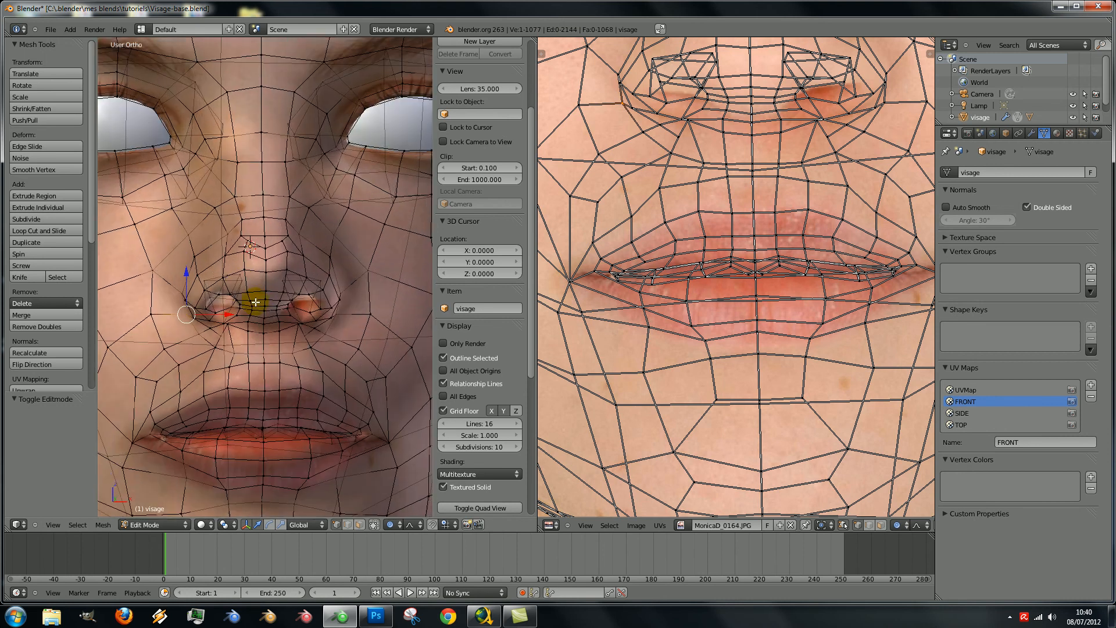
key(Tab)
scroll(278, 348, up, 3)
shift+middle_drag(277, 375, 260, 233)
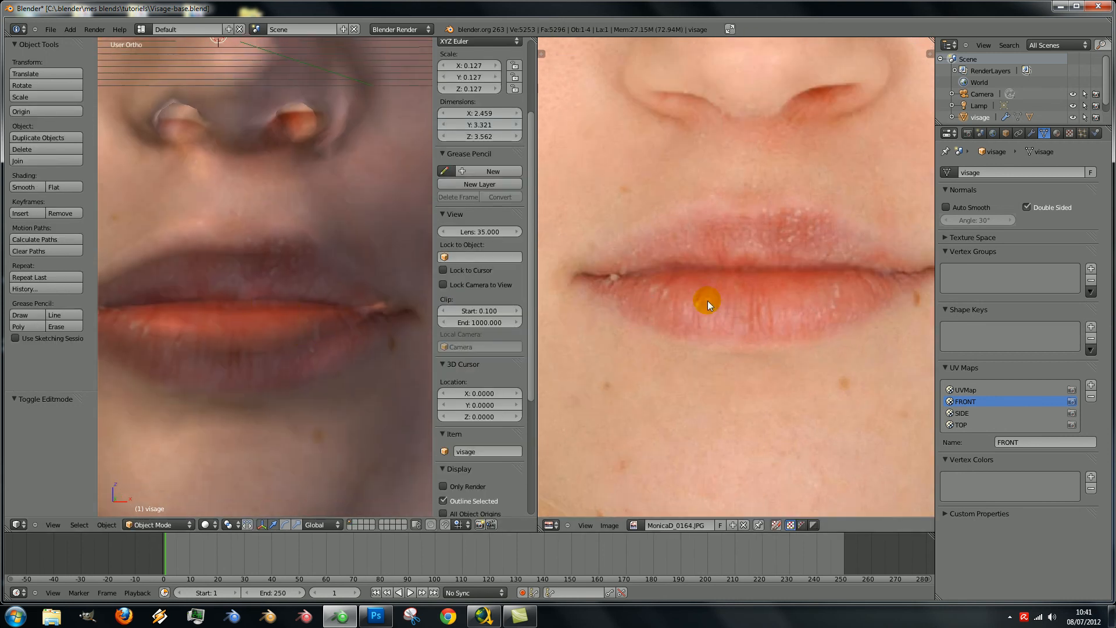
- Move the UV point at the middle of the lip line down about 0.003 with proportional size 0.09 and check the lips
key(Tab)
scroll(781, 284, up, 1)
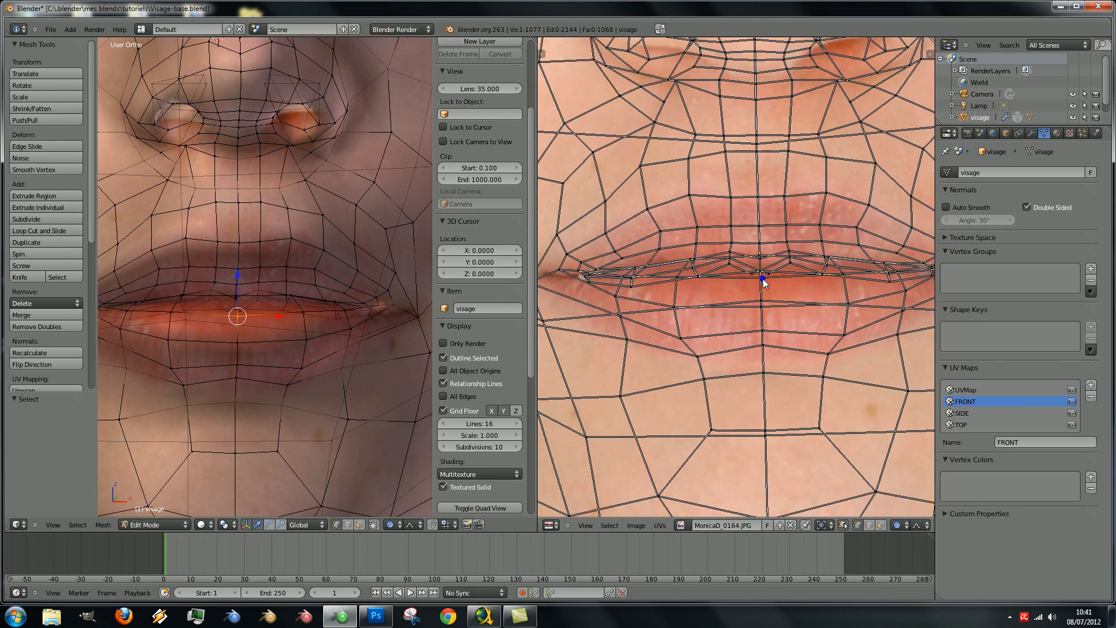
key(g)
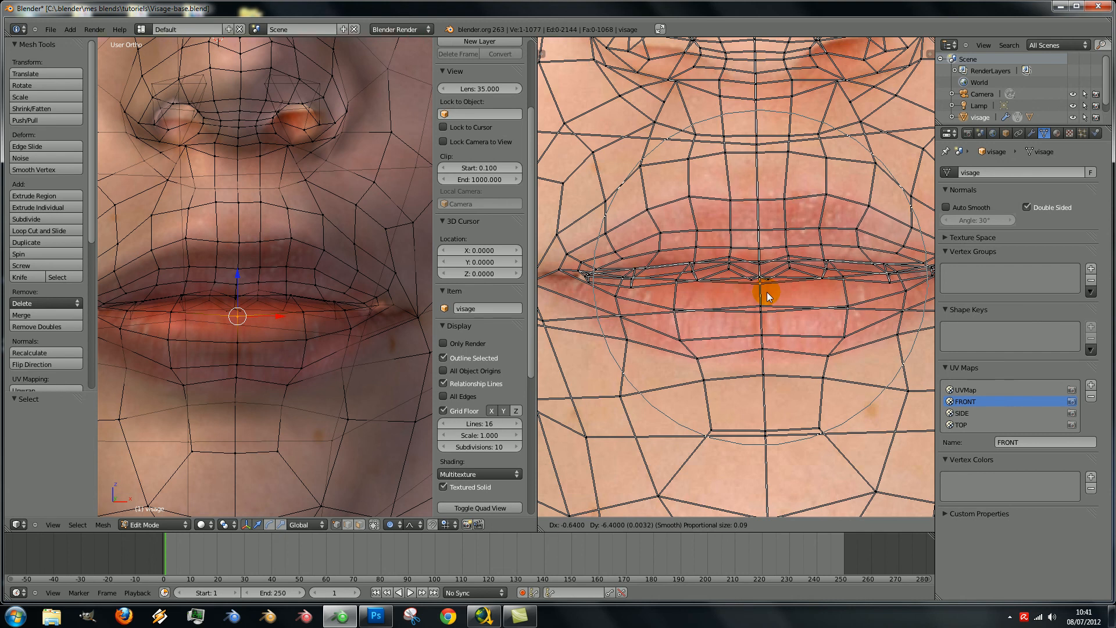
click(766, 292)
key(Tab)
scroll(290, 273, down, 3)
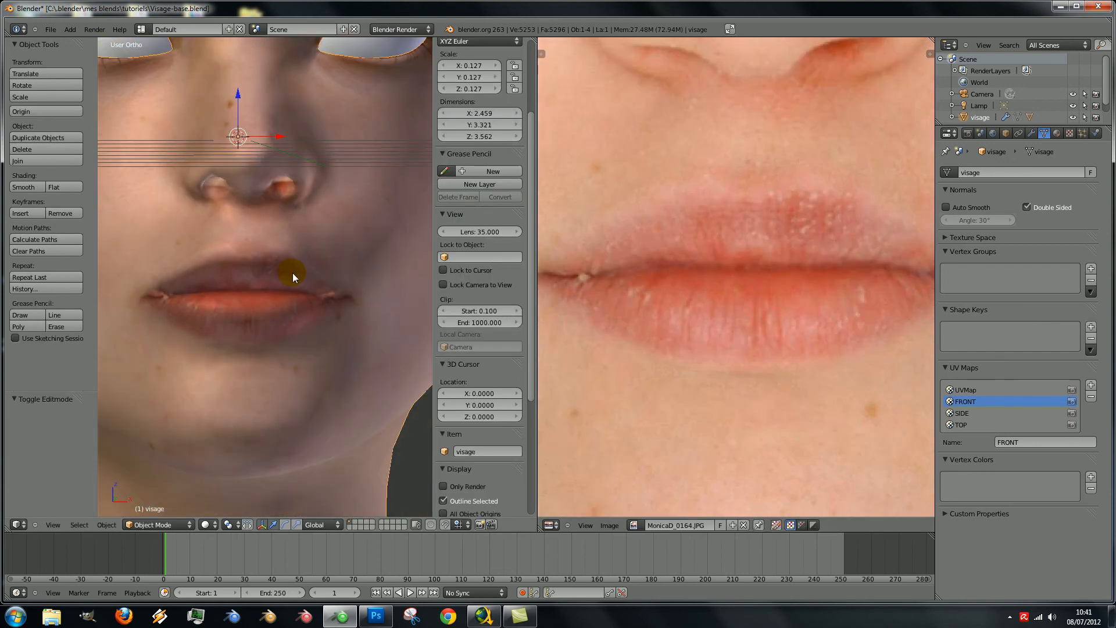
scroll(292, 274, up, 4)
key(Tab)
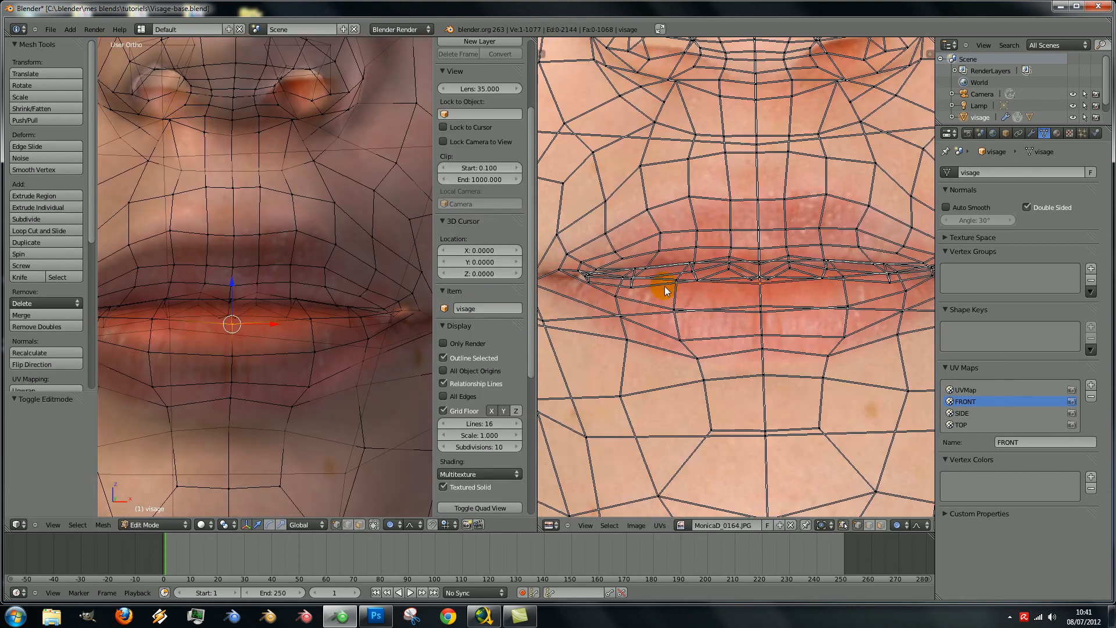
- Select both mouth-corner UVs, scale them by 1.134 and move them down about 0.0055 with proportional editing
scroll(875, 278, up, 3)
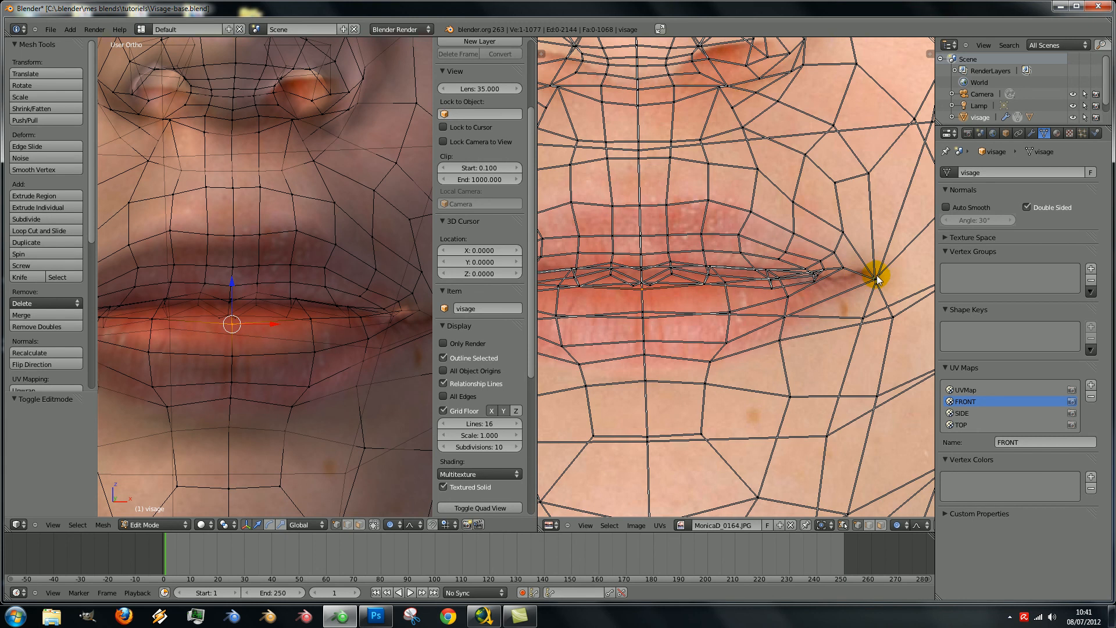
scroll(300, 299, down, 2)
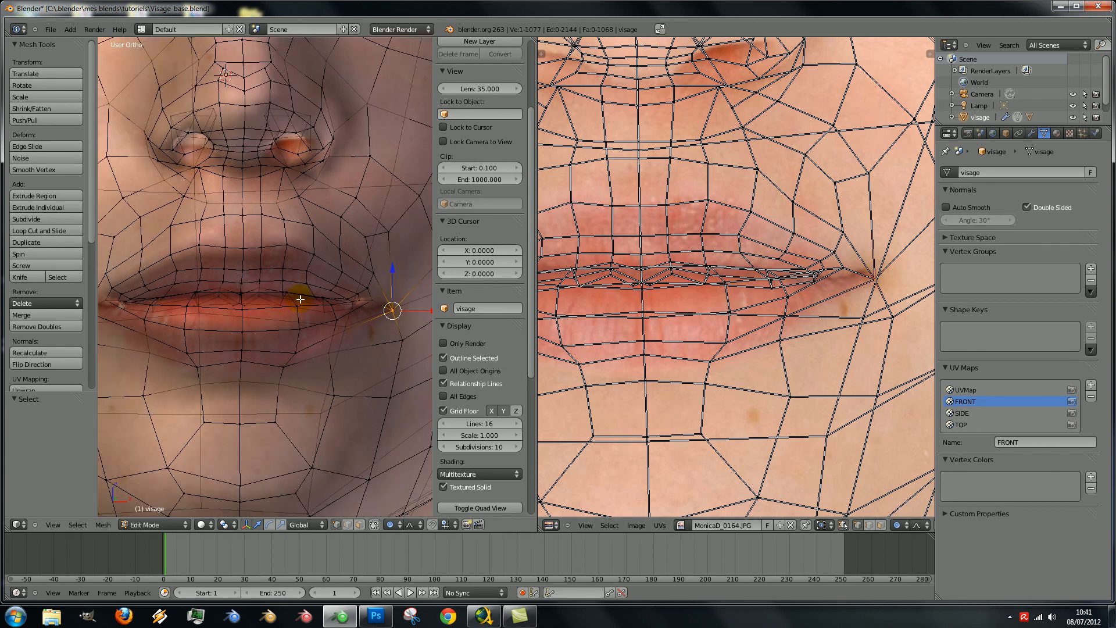
scroll(703, 316, down, 4)
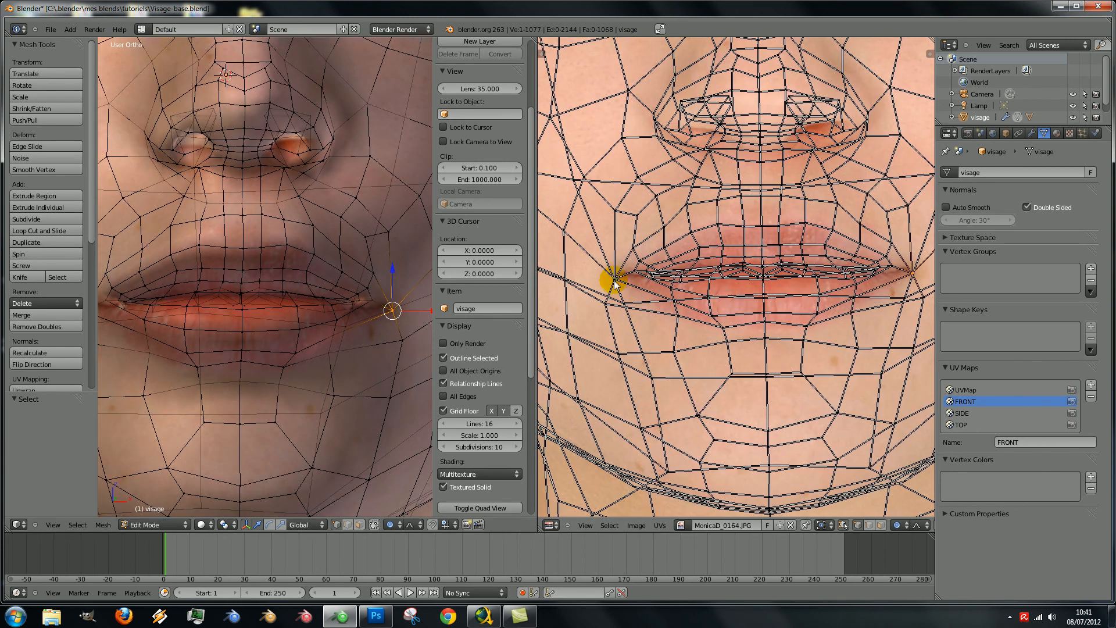
scroll(685, 288, down, 3)
scroll(668, 294, up, 4)
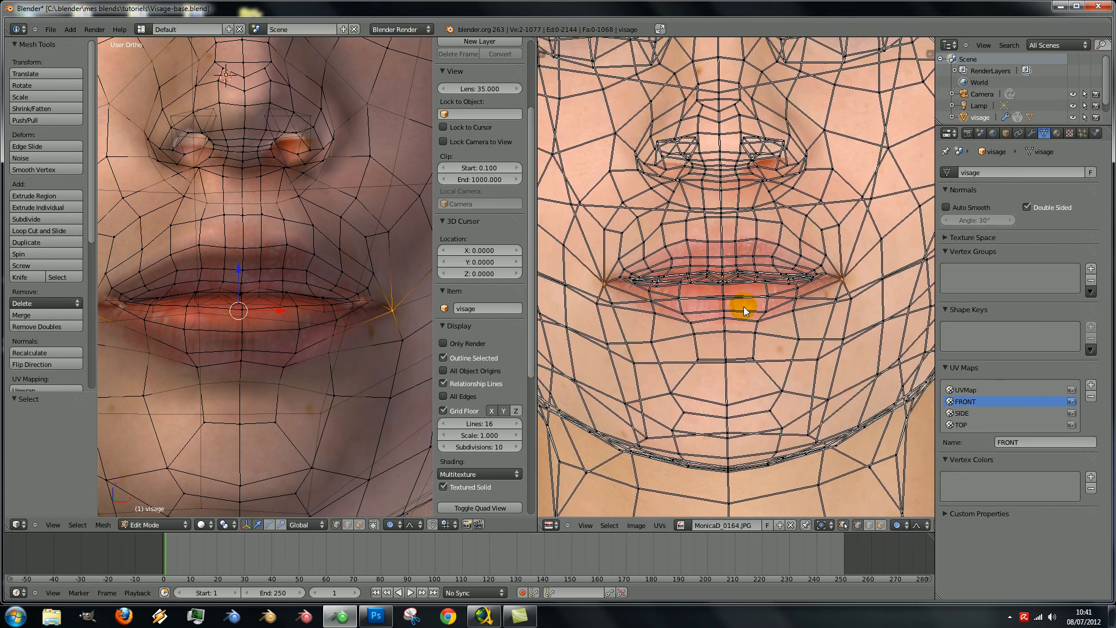
key(s)
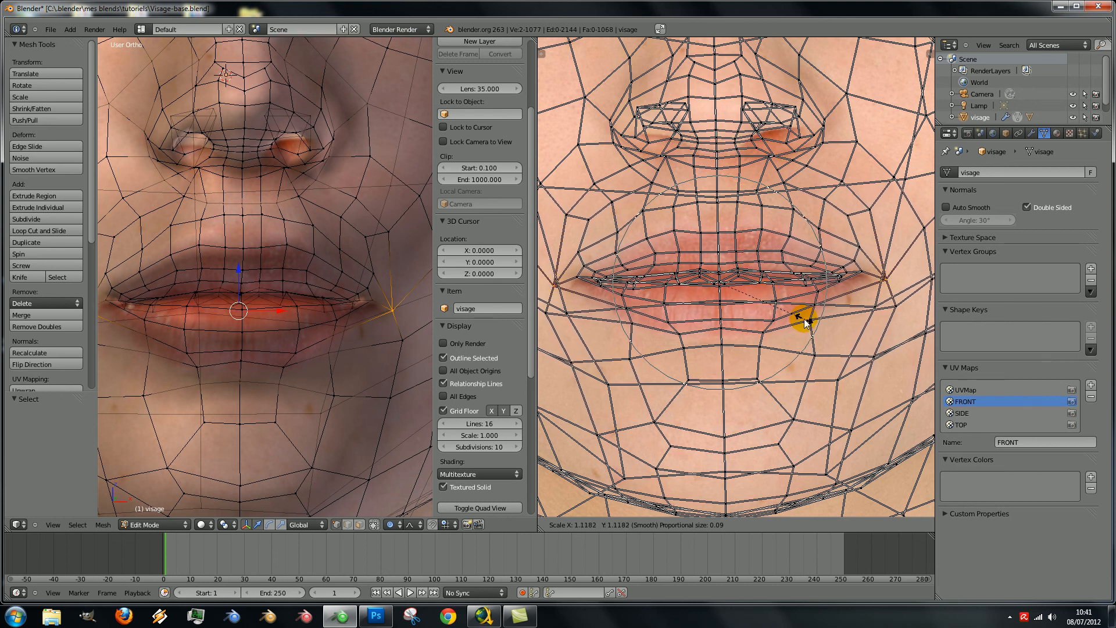
click(807, 322)
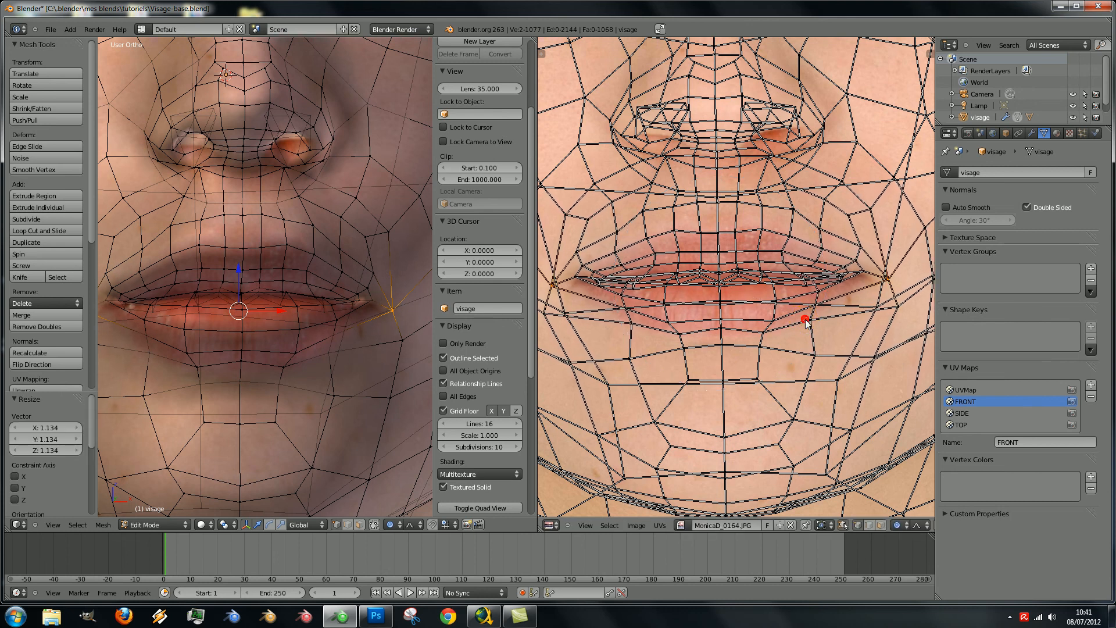
key(g)
click(838, 318)
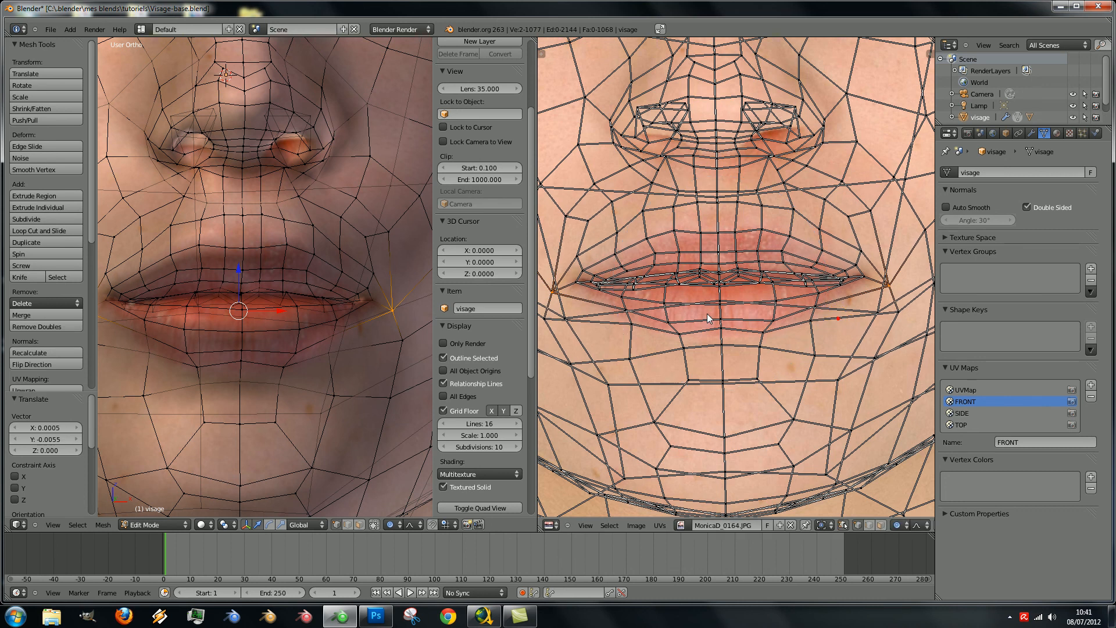
- Check the textured face from several angles in the 3D view
key(Tab)
scroll(227, 287, down, 2)
middle_drag(221, 287, 277, 290)
middle_drag(388, 297, 374, 264)
scroll(322, 288, down, 4)
scroll(301, 280, up, 4)
scroll(259, 274, down, 4)
- Move the UVs of the ear on the photo's right side up about 0.057 with proportional size 0.09
key(Tab)
scroll(750, 274, down, 6)
middle_drag(772, 254, 689, 276)
scroll(758, 250, up, 4)
middle_drag(780, 220, 757, 267)
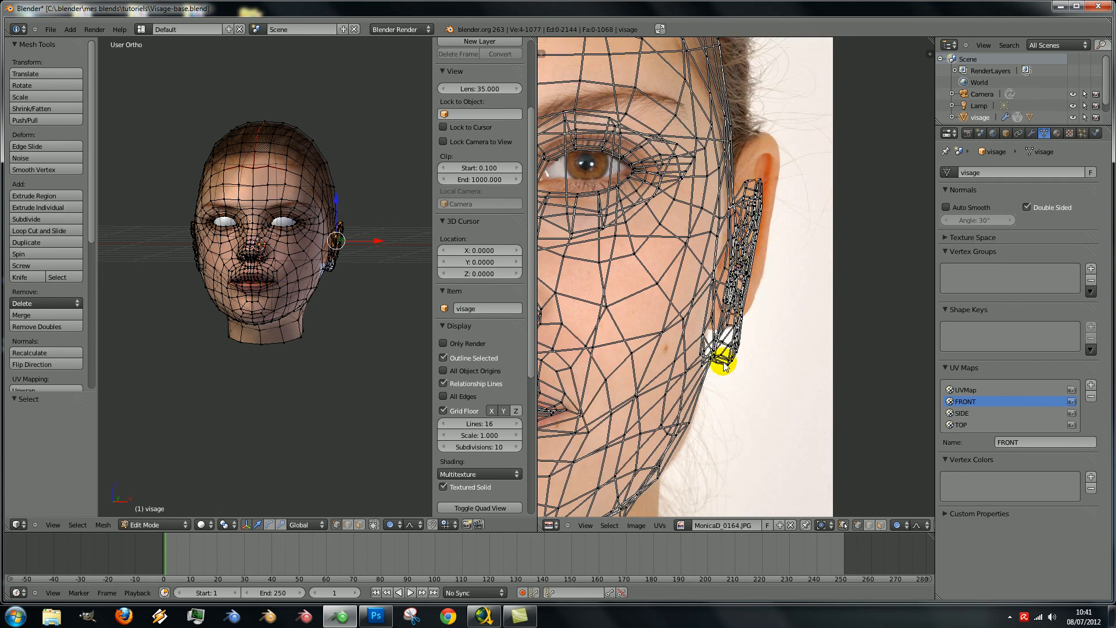
scroll(759, 346, down, 3)
scroll(758, 346, up, 1)
middle_drag(750, 325, 761, 324)
key(g)
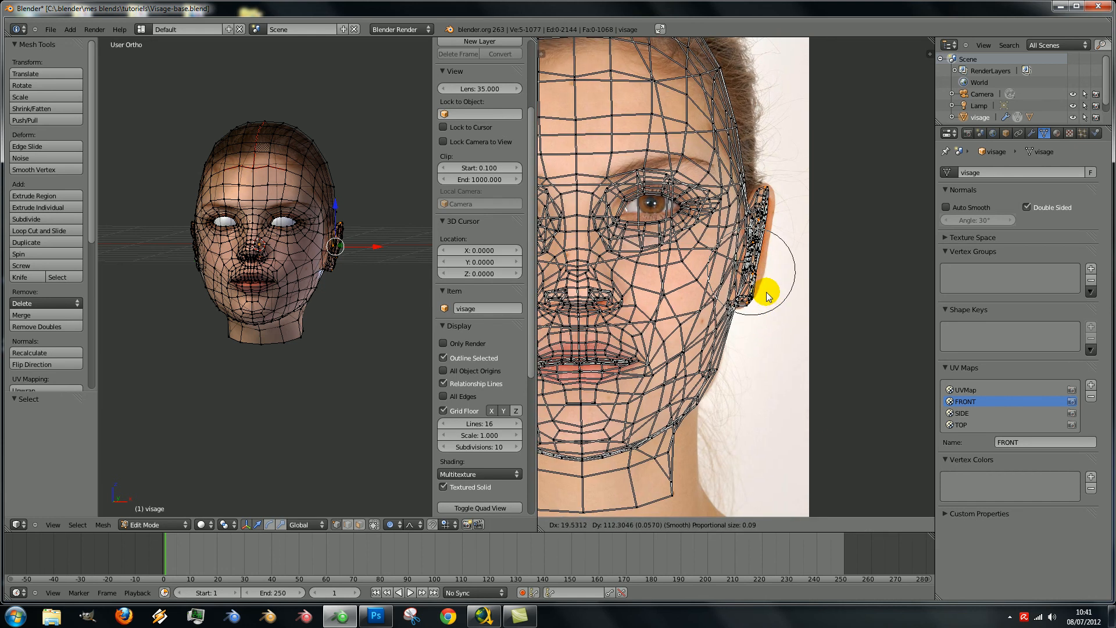
click(767, 292)
- Move the jaw UV point just below that earlobe about 0.017 toward the face and 0.0025 up with proportional editing
scroll(754, 333, up, 3)
key(g)
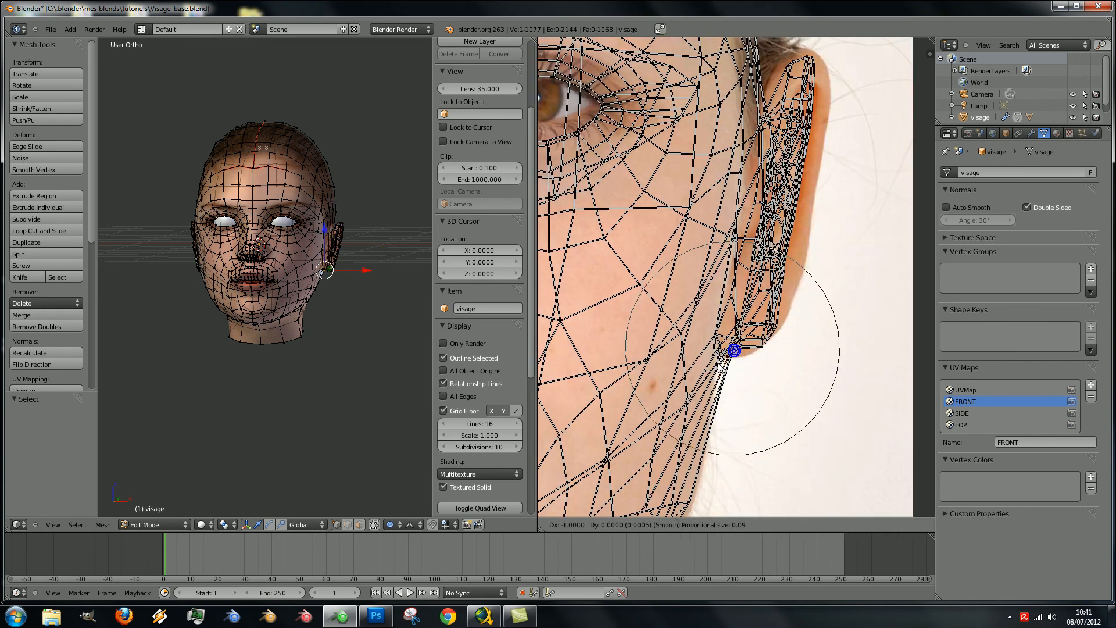
click(769, 247)
scroll(769, 248, down, 3)
scroll(742, 215, up, 3)
scroll(645, 269, down, 4)
- Move the opposite ear's UVs up about 0.045 and rotate them about -5.8° with proportional editing to match the photo
middle_drag(645, 269, 792, 262)
scroll(653, 269, up, 3)
middle_drag(652, 270, 756, 264)
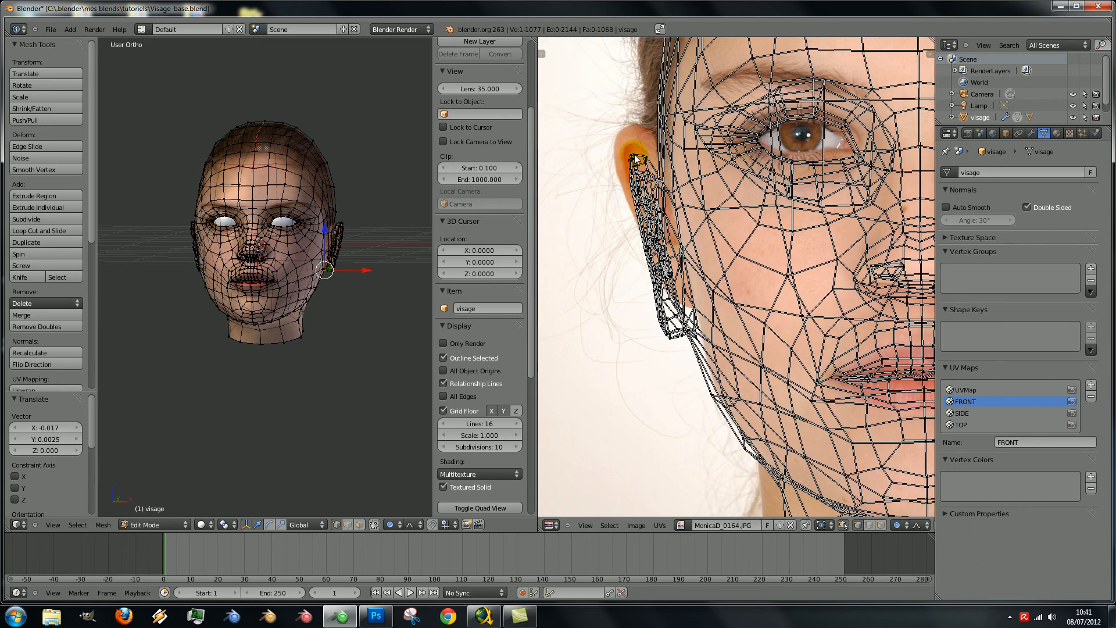
right_click(648, 198)
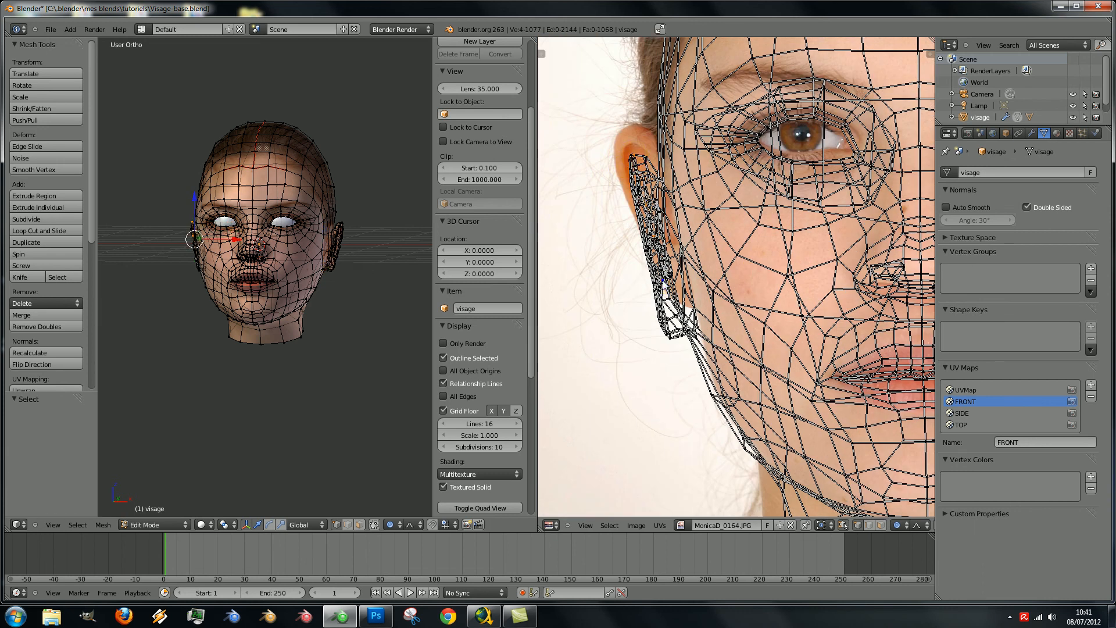
right_drag(687, 303, 688, 273)
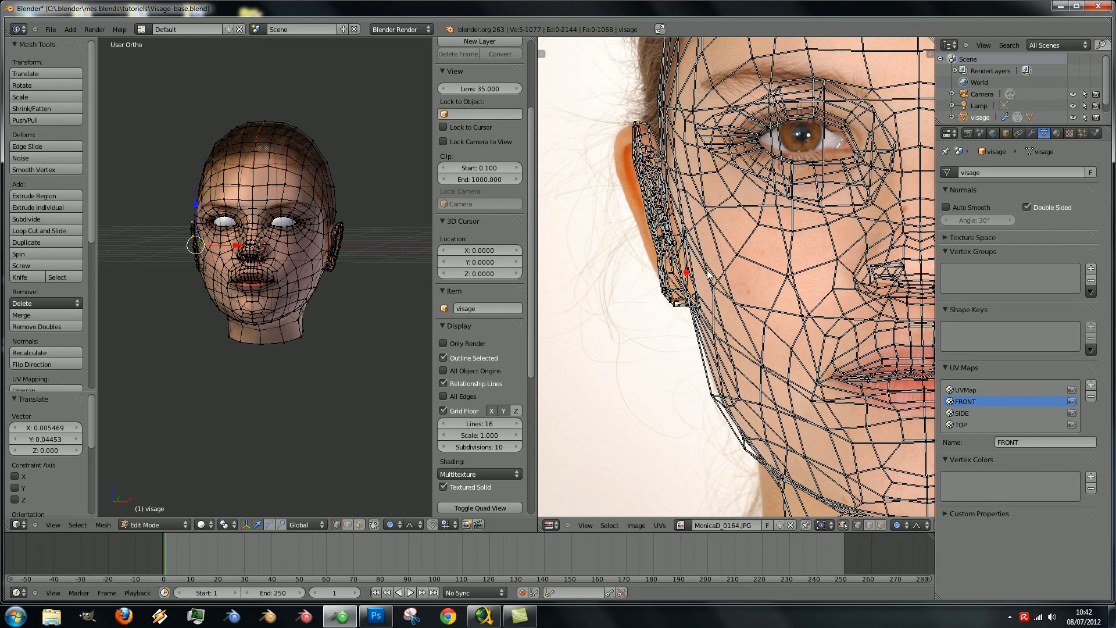
key(r)
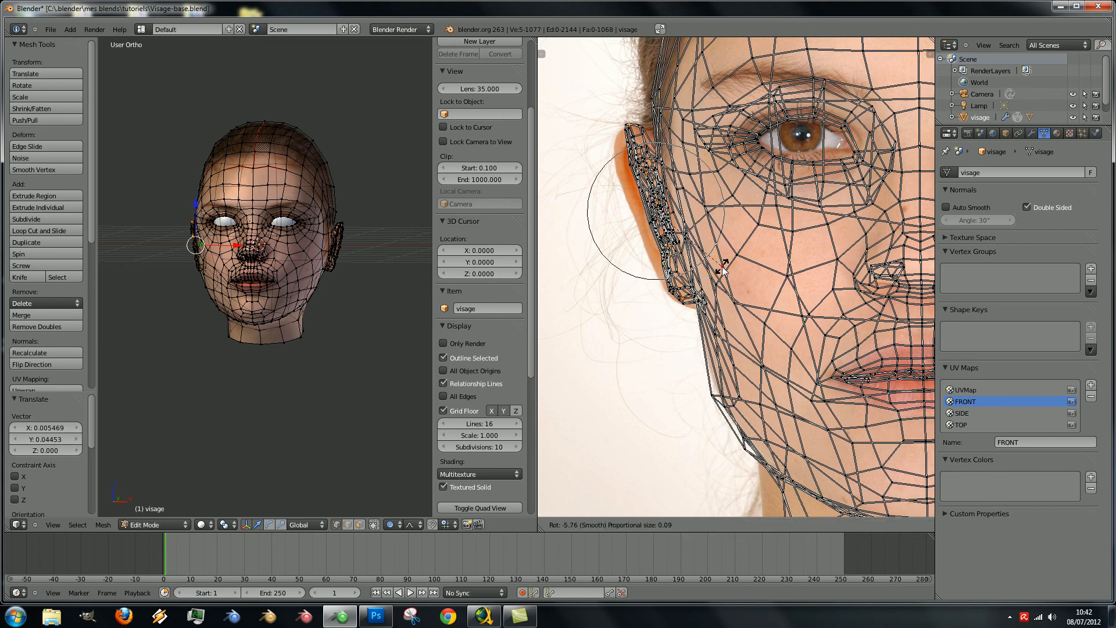
click(724, 269)
- Pull the UV points on the jaw edge below that ear inward onto the photo's jawline and check the head's profile
right_click(715, 397)
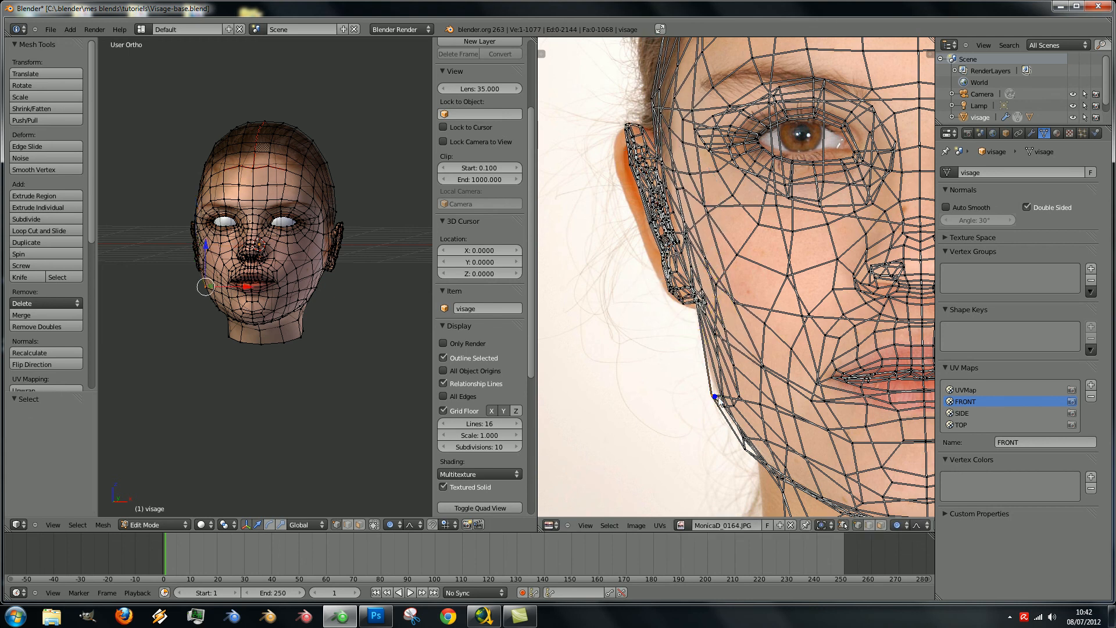
key(g)
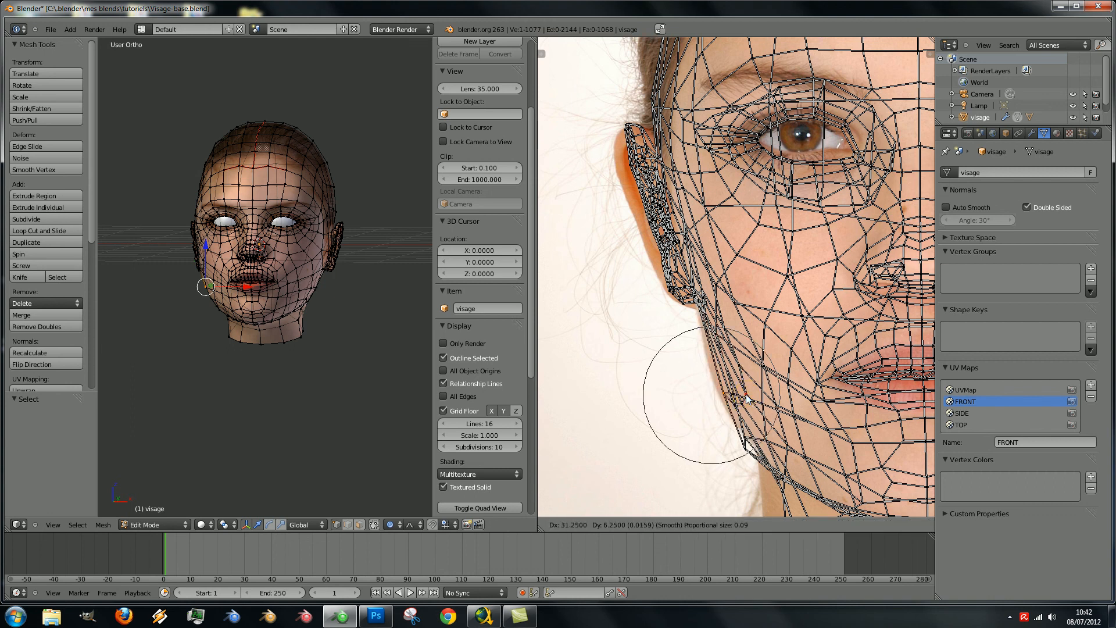
click(769, 447)
scroll(368, 309, down, 3)
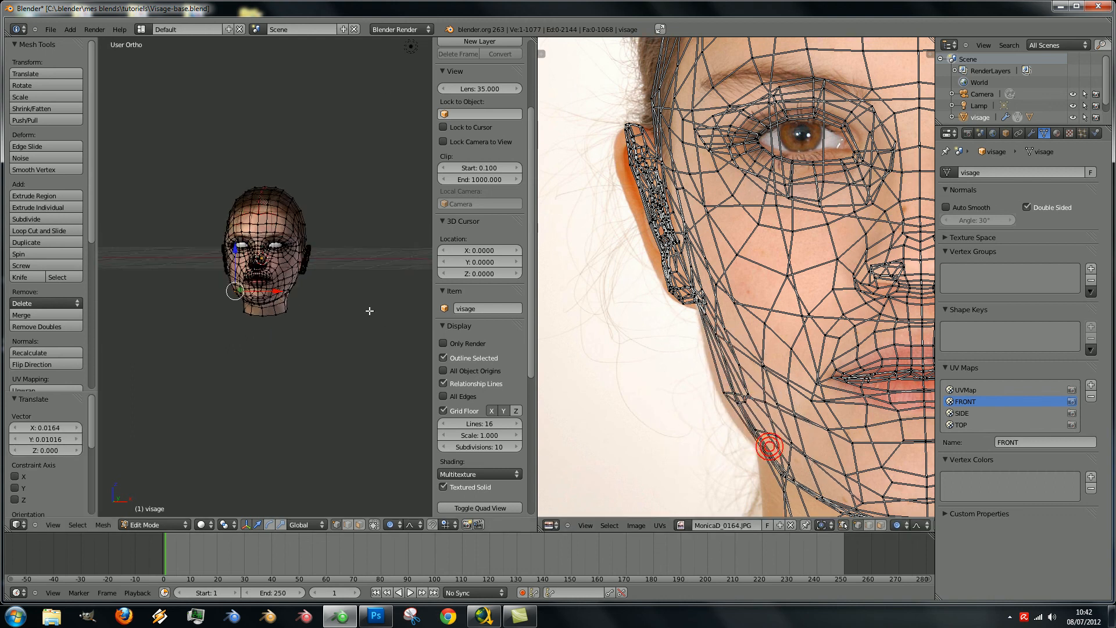
middle_drag(368, 309, 291, 297)
scroll(291, 297, up, 7)
scroll(365, 238, down, 5)
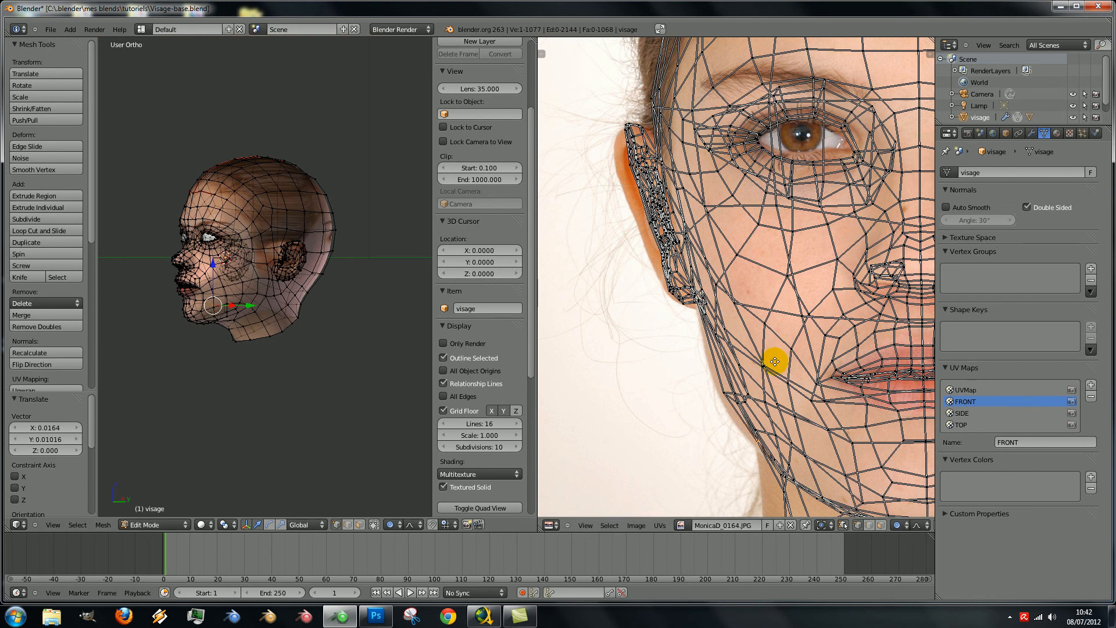
- Fit the lower eyelid UVs of the eye on the photo's right side to the lid line with proportional editing
scroll(743, 357, down, 3)
scroll(741, 359, up, 4)
scroll(736, 326, down, 2)
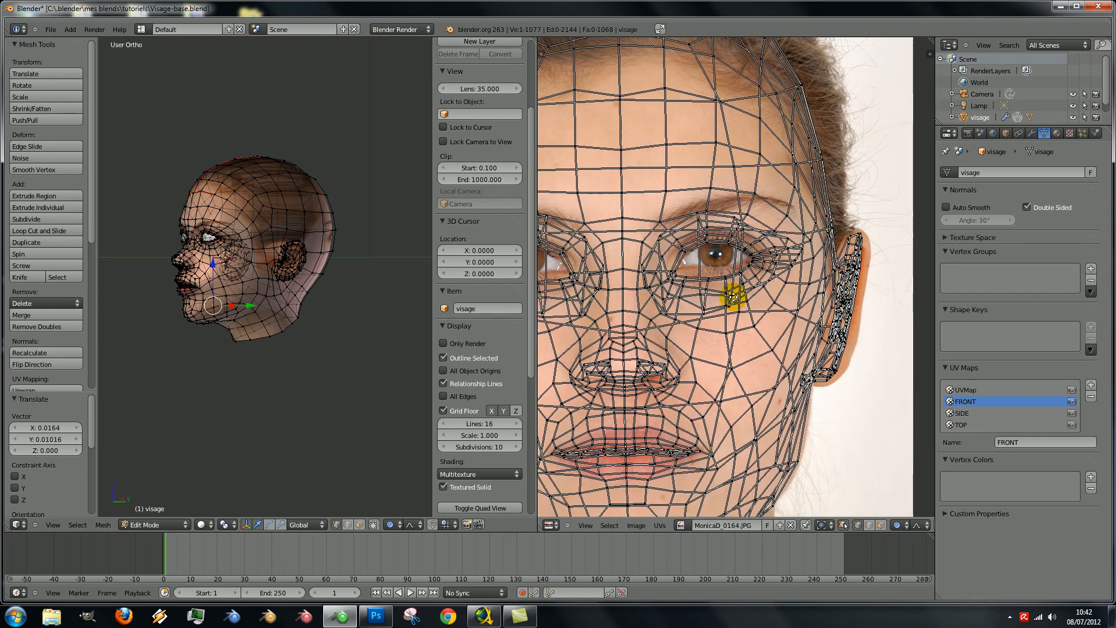
scroll(797, 294, up, 5)
right_click(781, 291)
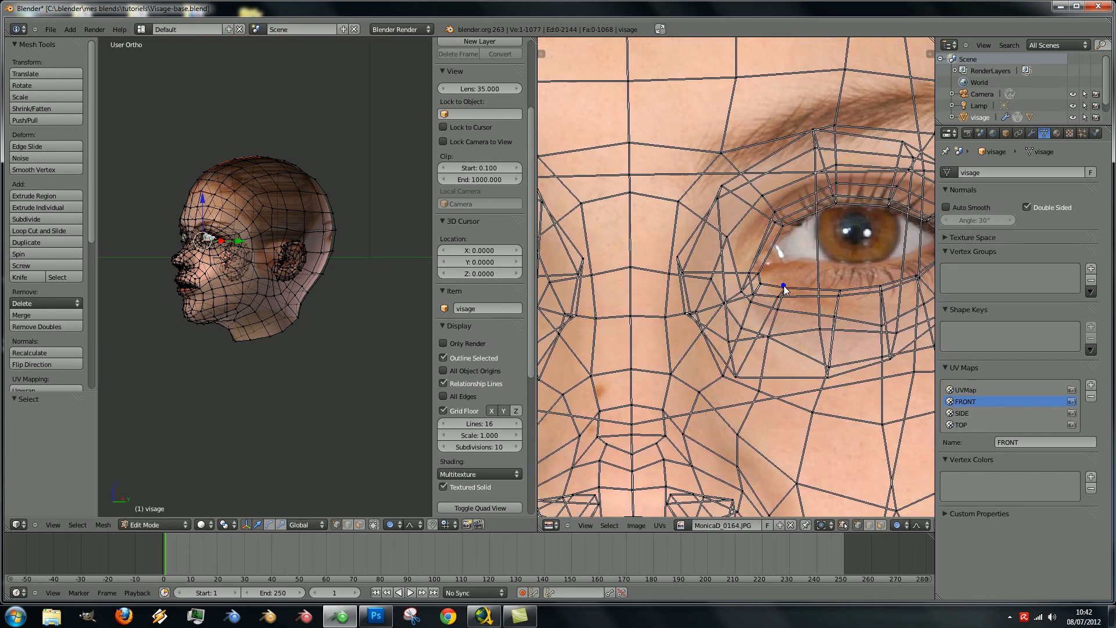
right_drag(813, 294, 882, 269)
right_click(882, 273)
click(883, 267)
middle_drag(885, 268, 816, 273)
right_drag(853, 277, 852, 264)
- Fit the same eye's upper eyelid UVs to the lash line with proportional size 0.07
right_drag(849, 214, 849, 216)
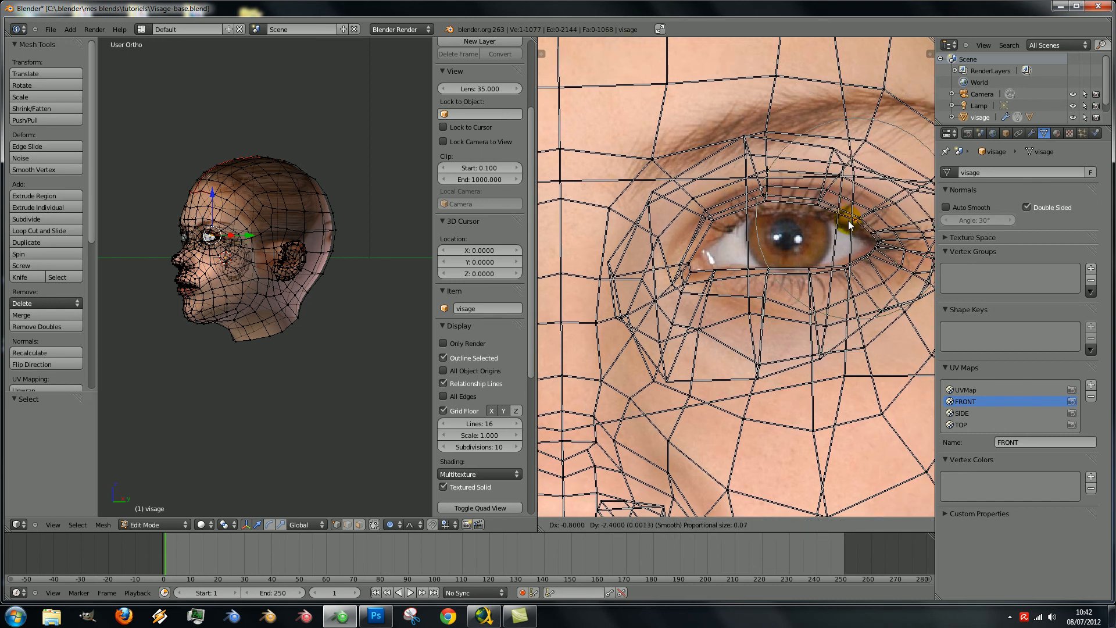
click(848, 222)
right_drag(764, 199, 721, 230)
click(771, 207)
click(721, 233)
- Fit the other eye's lower lid, upper lid and corner UVs to the photo with proportional editing
scroll(721, 232, down, 5)
scroll(764, 291, up, 7)
right_click(747, 286)
right_drag(761, 287, 815, 256)
click(797, 261)
click(814, 256)
right_drag(790, 214, 781, 218)
click(780, 217)
right_drag(669, 272, 667, 264)
click(668, 264)
- Leave Edit Mode and examine the front-textured head from several angles
scroll(785, 265, down, 6)
middle_drag(808, 288, 752, 291)
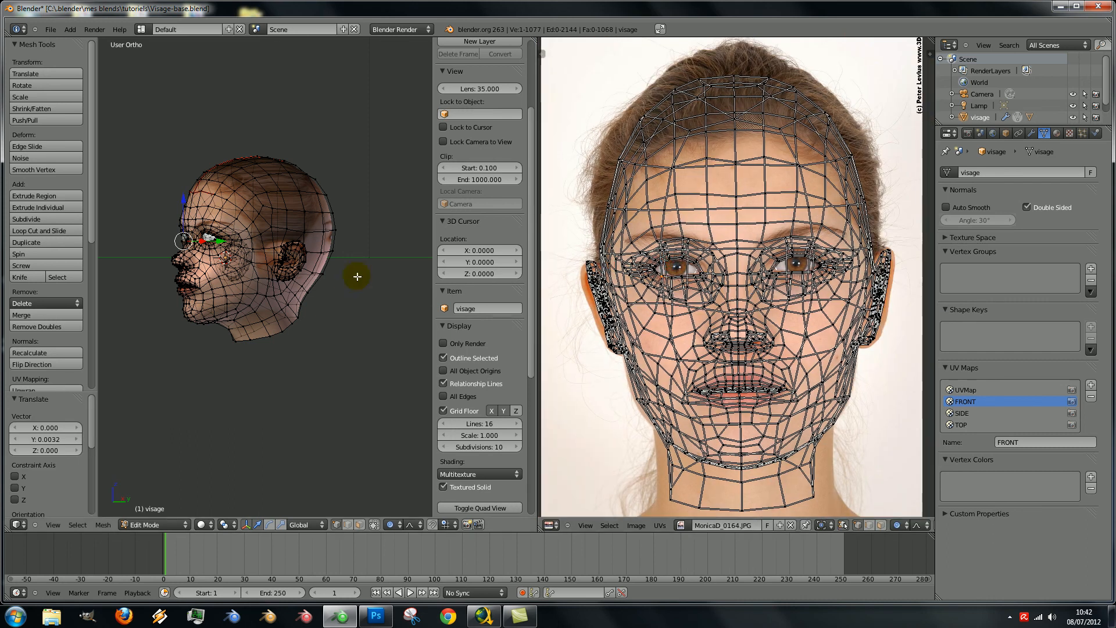
key(Tab)
scroll(257, 274, up, 4)
middle_drag(260, 272, 348, 151)
middle_drag(257, 242, 386, 239)
scroll(352, 242, down, 4)
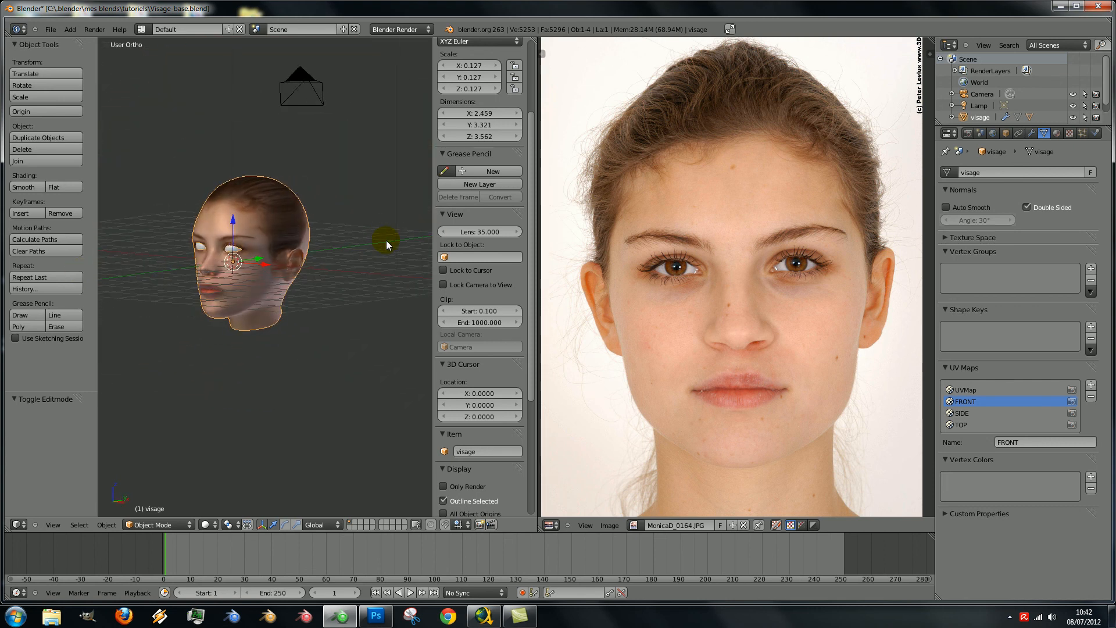
- Make SIDE the active UV map and select the whole head mesh in Edit Mode
click(965, 412)
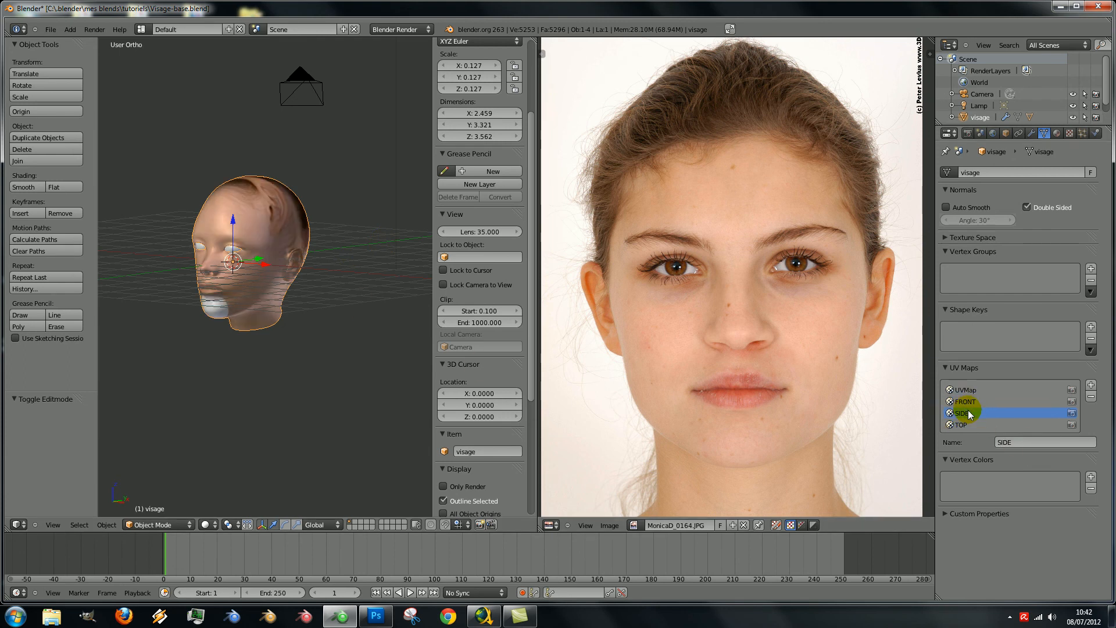
mouse_move(274, 286)
middle_down()
mouse_move(301, 287)
mouse_move(279, 287)
middle_up()
key(Tab)
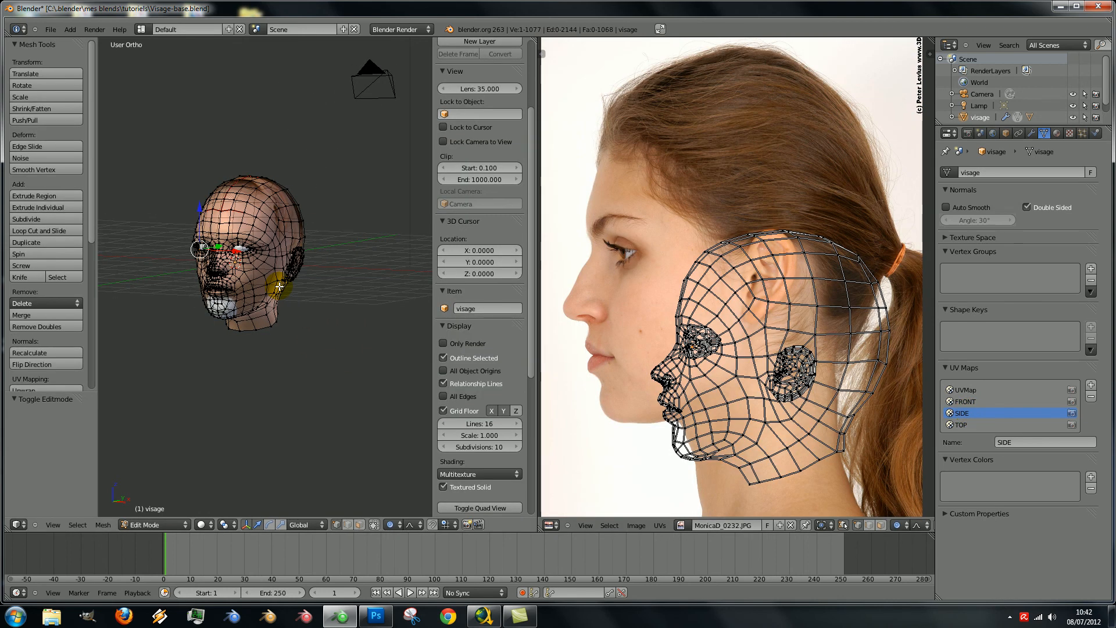
key(a)
scroll(775, 270, down, 1)
scroll(775, 270, up, 4)
scroll(779, 279, down, 4)
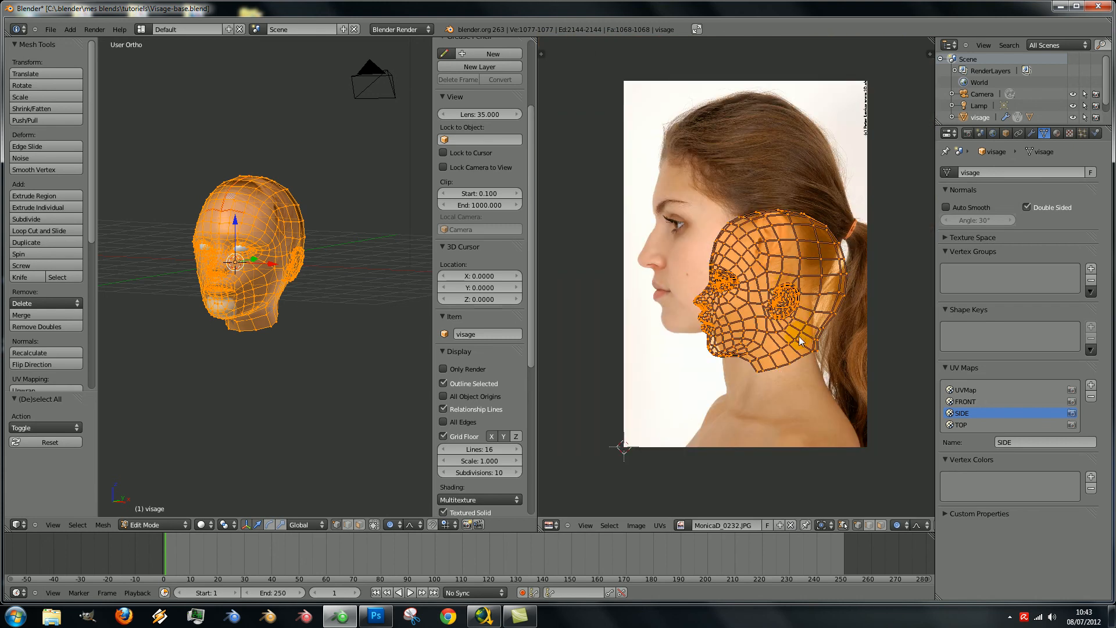
- Scale the whole SIDE layout by about 1.408 and move it about -0.076 in X and 0.234 in Y over the profile
key(s)
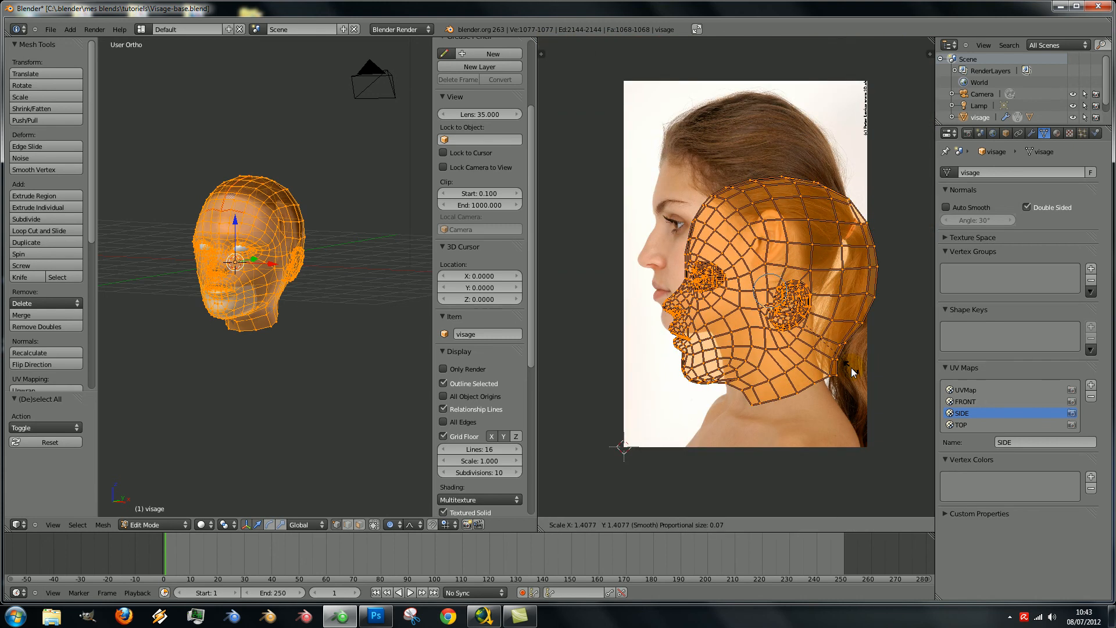
click(851, 369)
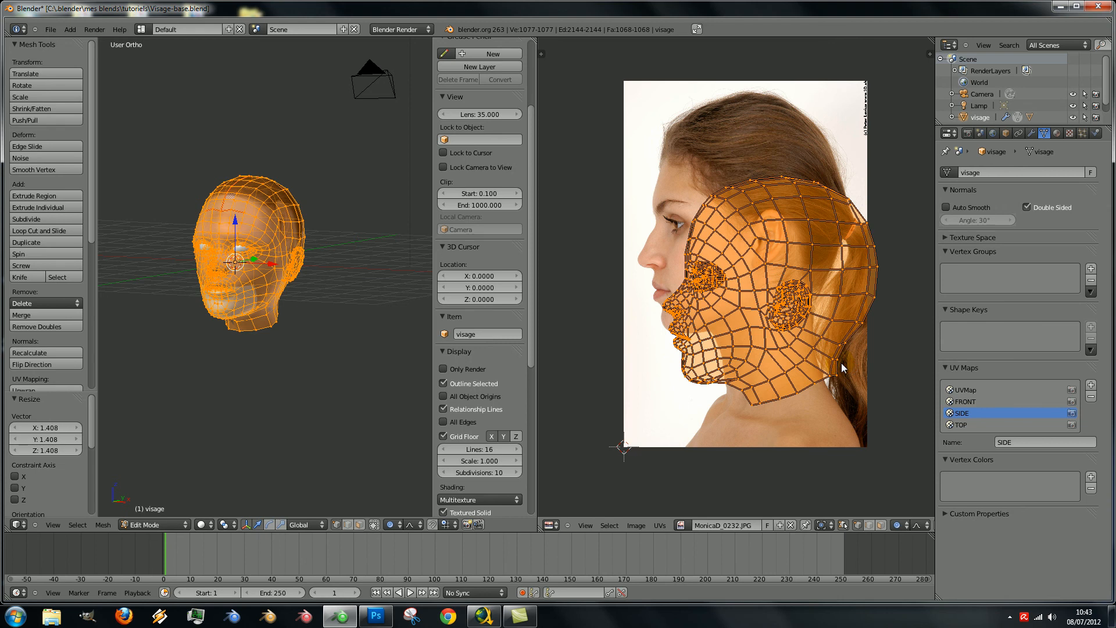
key(g)
click(822, 309)
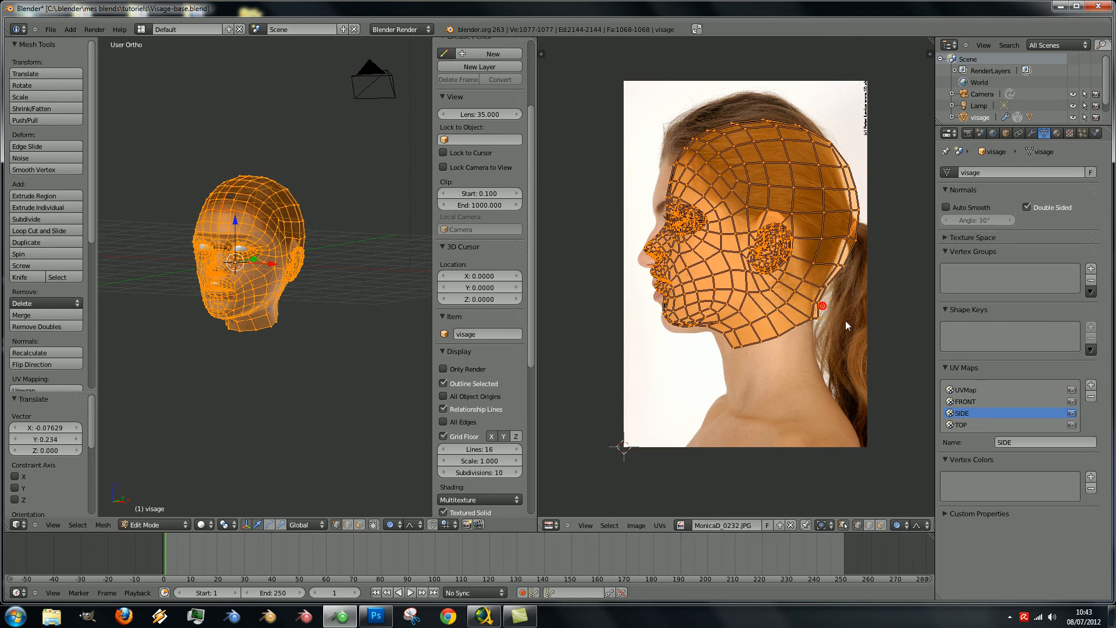
- Rotate the SIDE layout about -3.1°, shift it about -0.019 in X and -0.005 in Y, and scale it by 1.045
key(r)
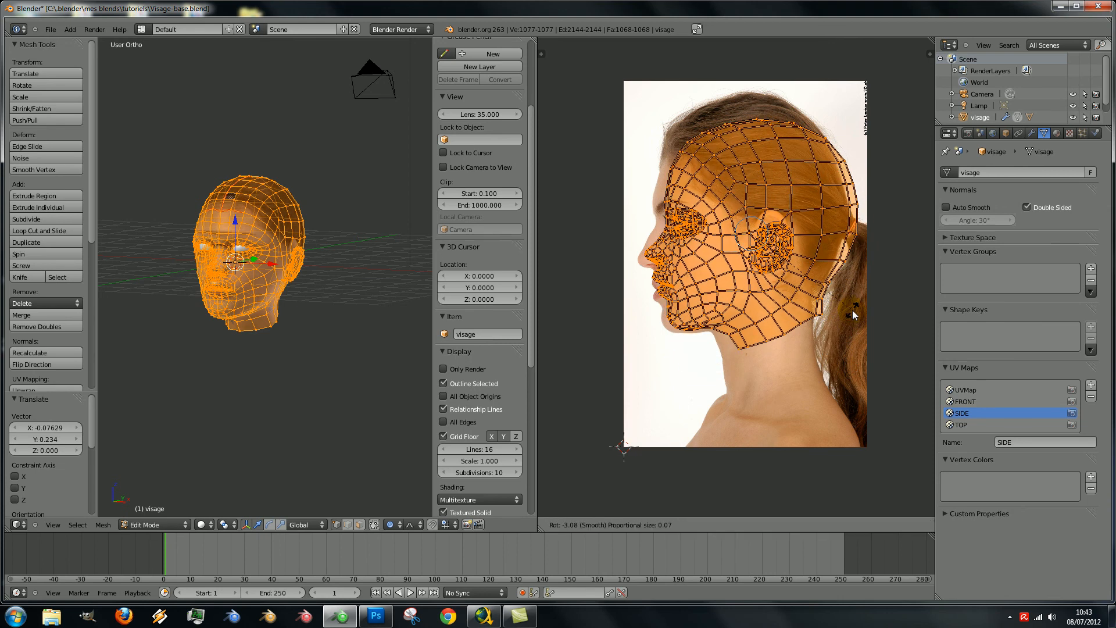
click(852, 309)
key(g)
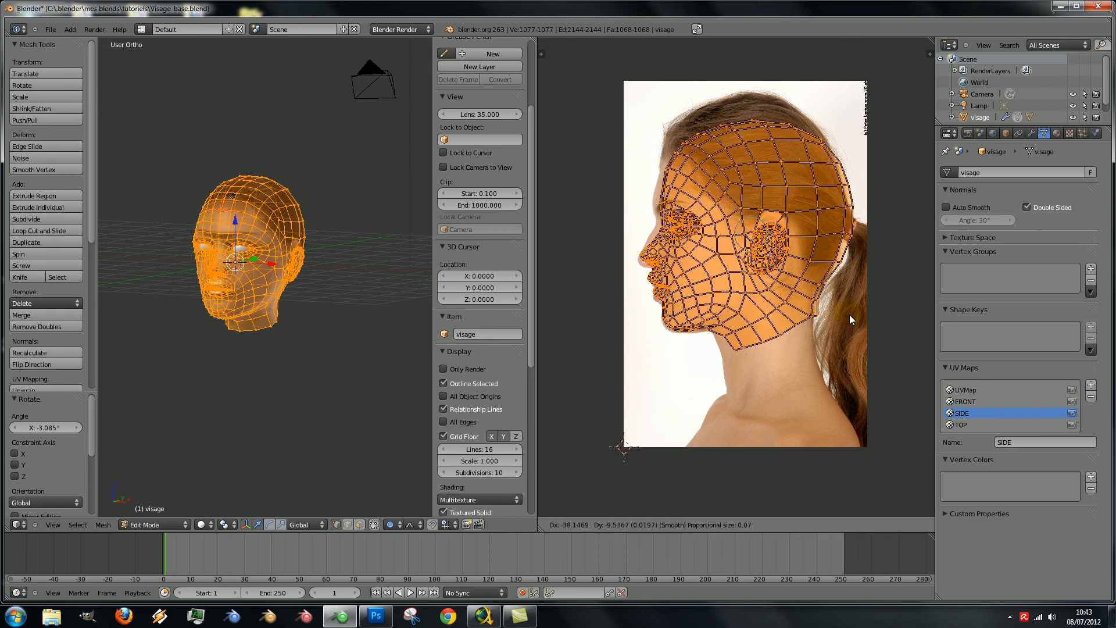
click(846, 310)
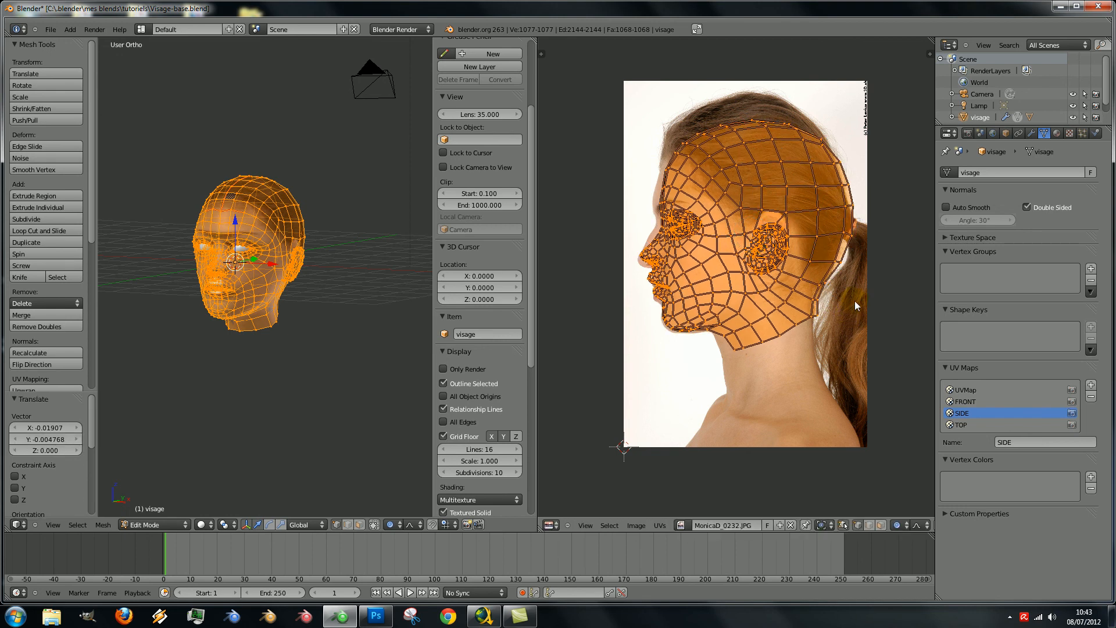
key(s)
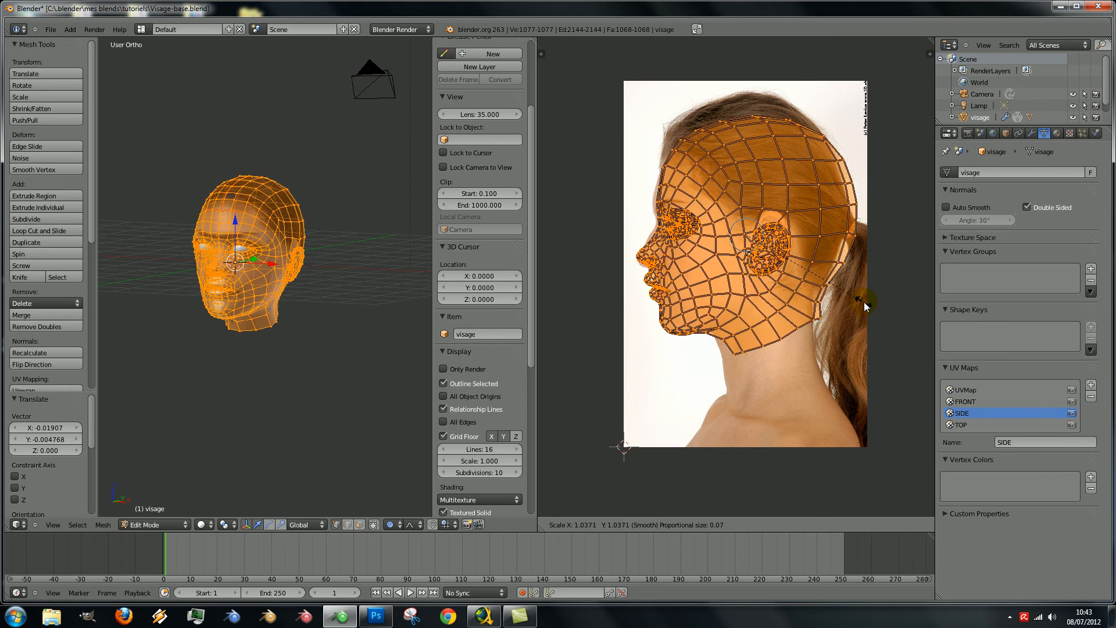
click(864, 303)
- Align the SIDE layout with the eye, nose and lips by moving it about 0.023 in X and -0.0025 in Y and rotating it -0.936°
scroll(767, 316, up, 1)
scroll(767, 317, up, 3)
scroll(845, 288, up, 5)
middle_drag(609, 211, 595, 308)
scroll(766, 193, down, 2)
scroll(716, 190, down, 1)
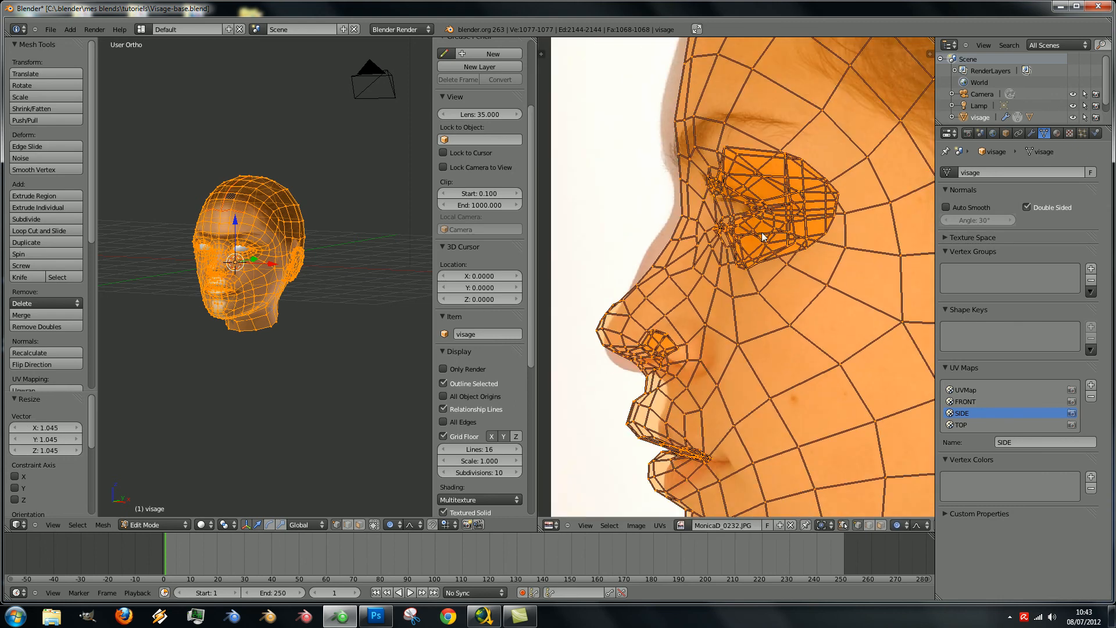
key(g)
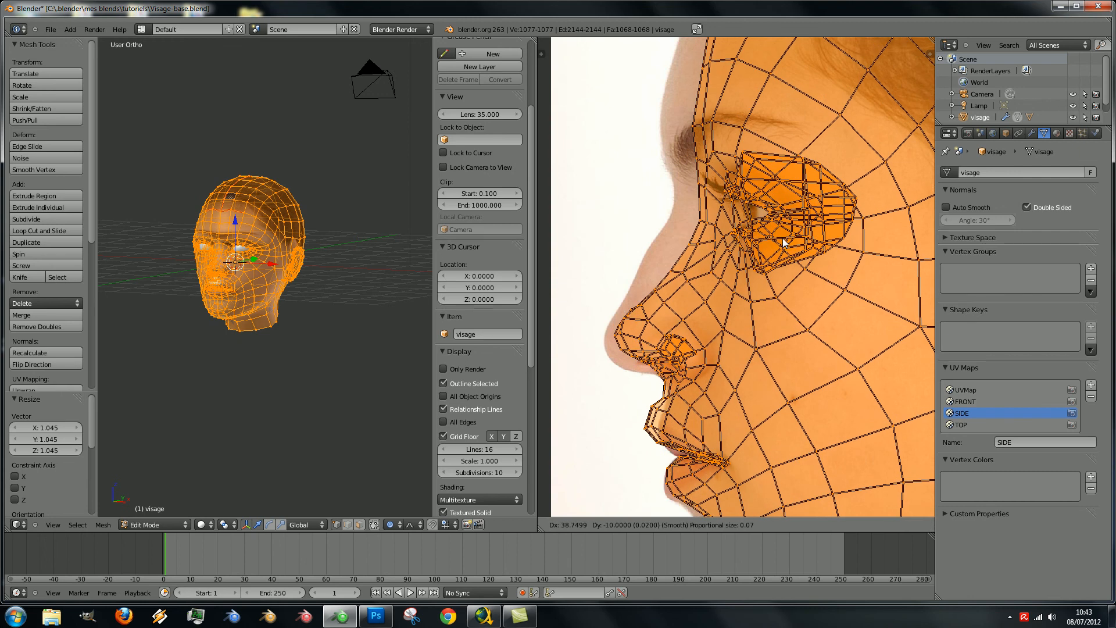
click(784, 240)
key(r)
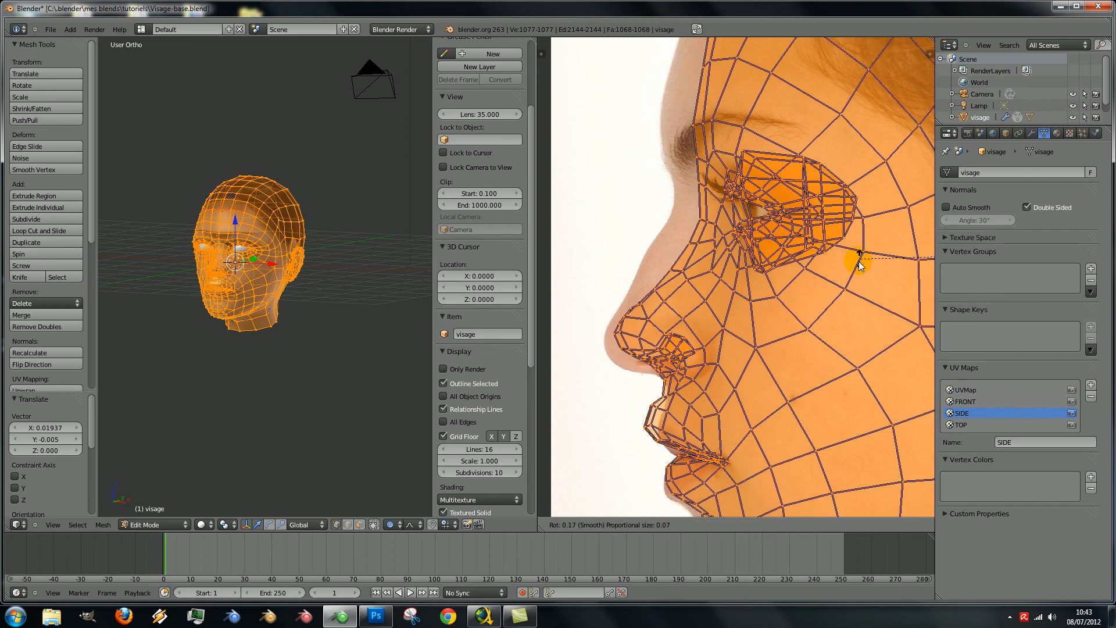
click(859, 266)
key(g)
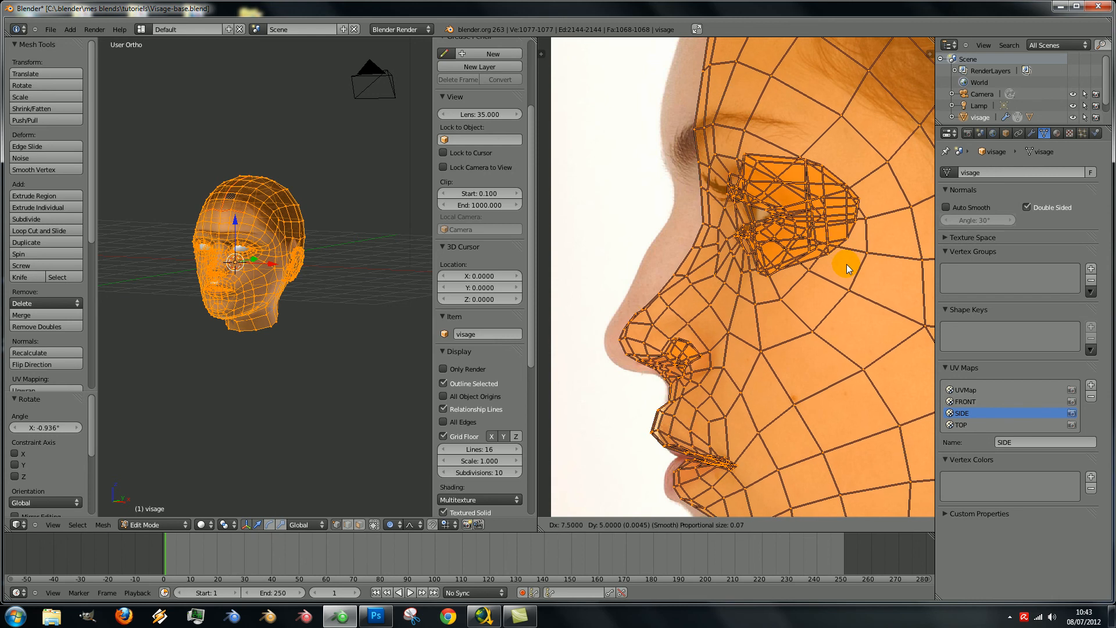
click(847, 265)
- Pull the UV points along the forehead edge outward to the photo's profile line with proportional editing
scroll(795, 257, down, 5)
scroll(794, 257, up, 4)
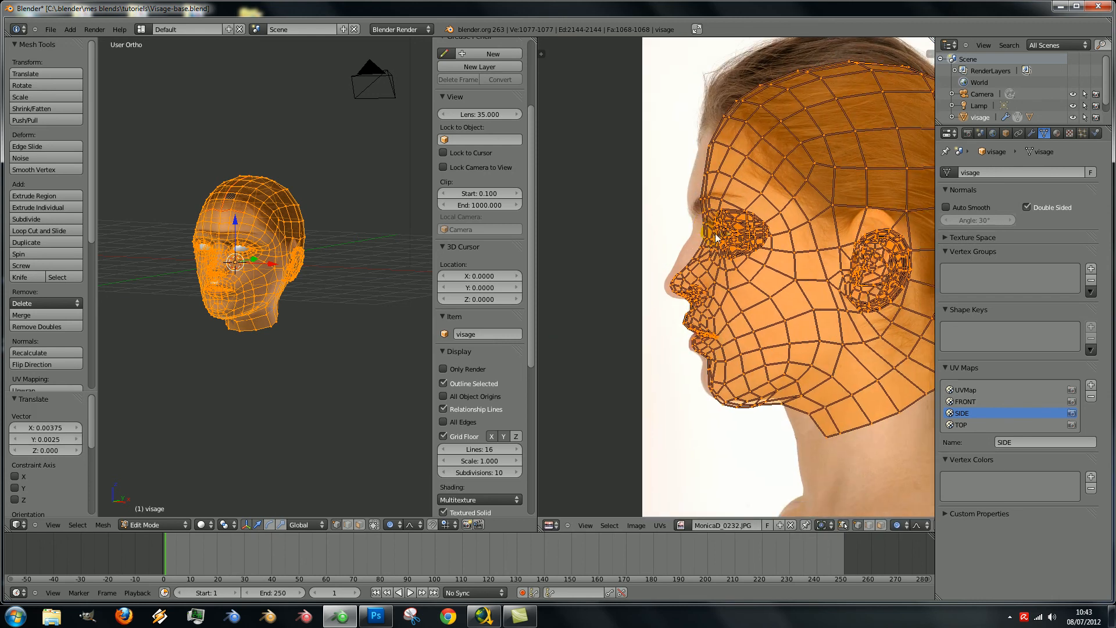
scroll(734, 201, up, 2)
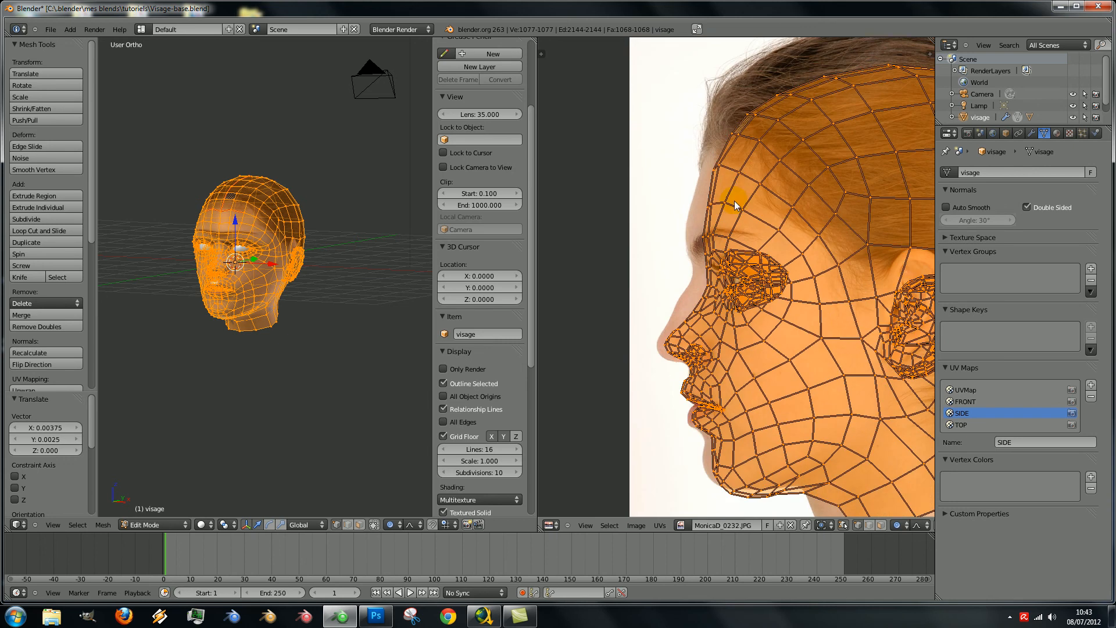
right_click(730, 132)
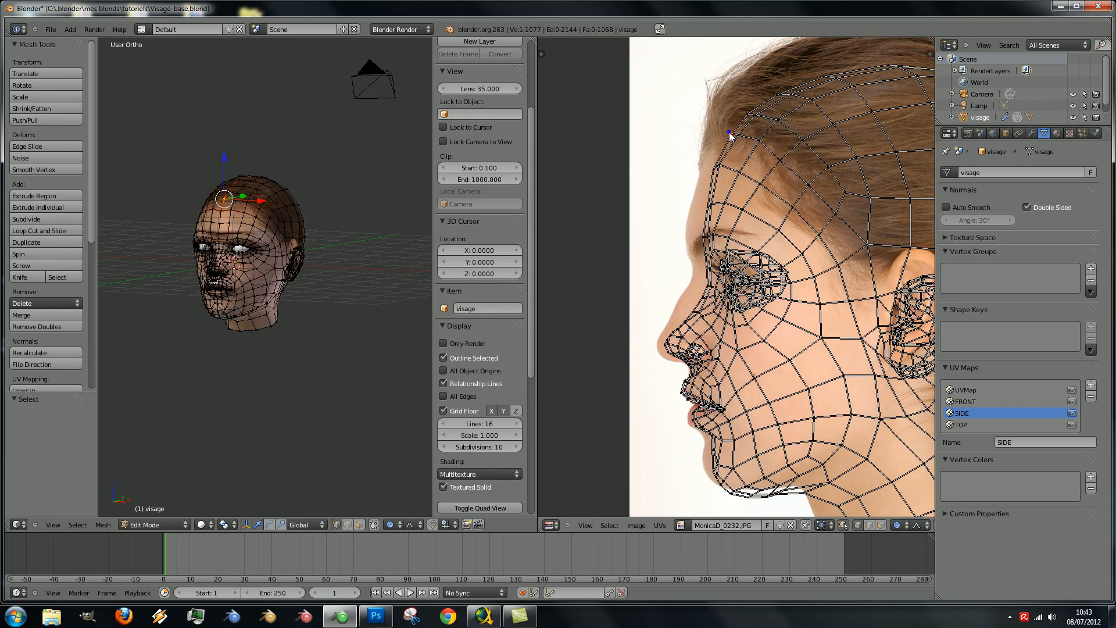
key(g)
click(717, 168)
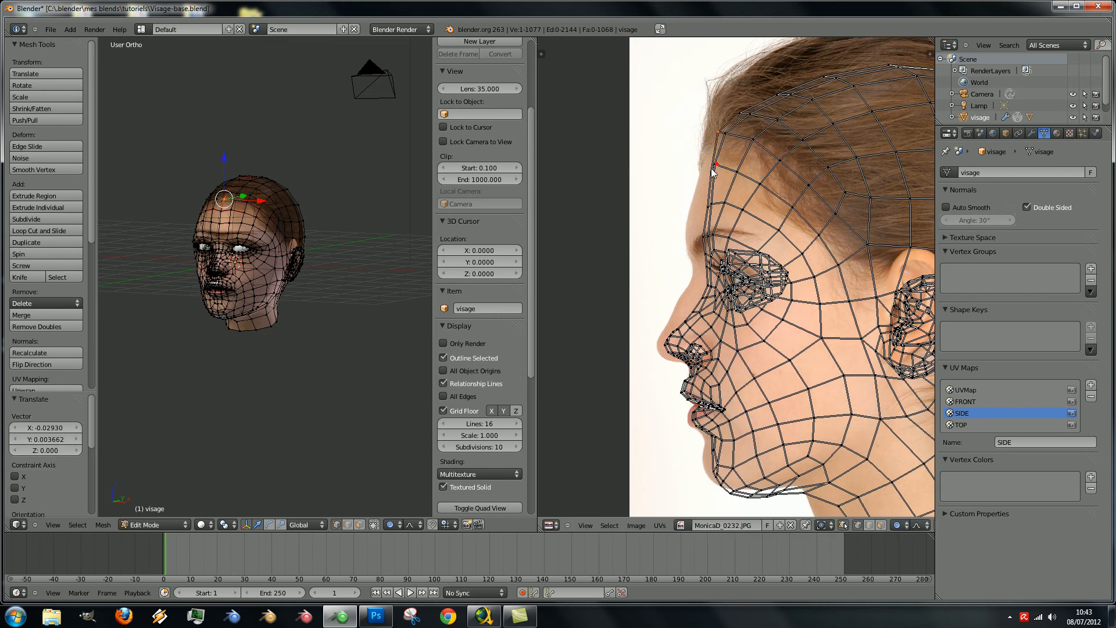
key(g)
click(703, 195)
click(701, 208)
key(g)
click(677, 215)
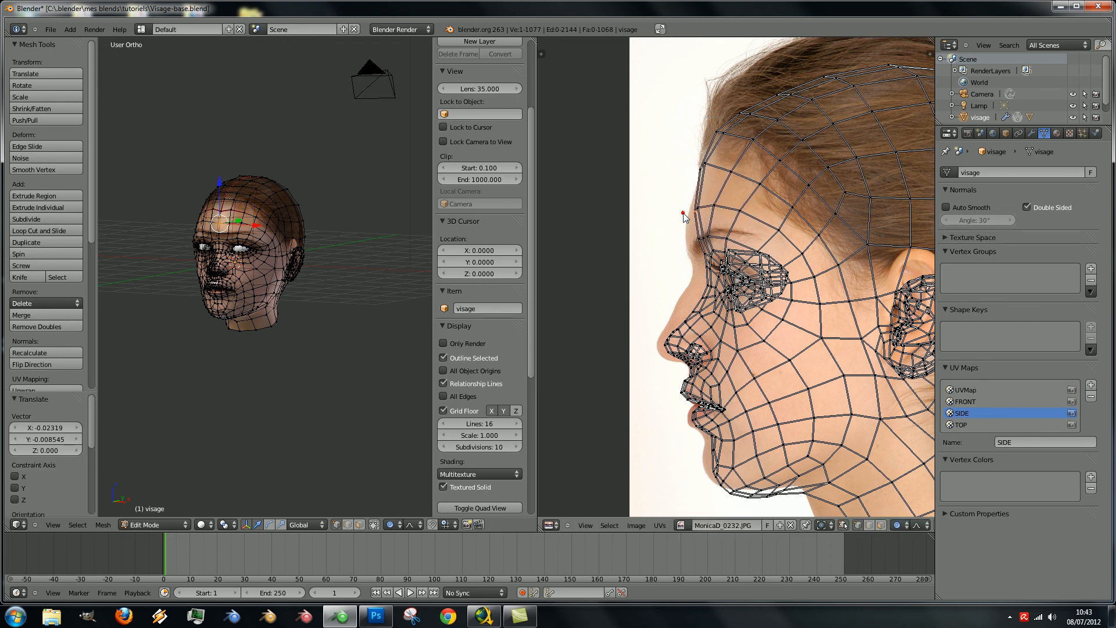
- Pull the UV points on the lower forehead and brow ridge out to the photo's profile line with proportional editing
key(g)
click(709, 181)
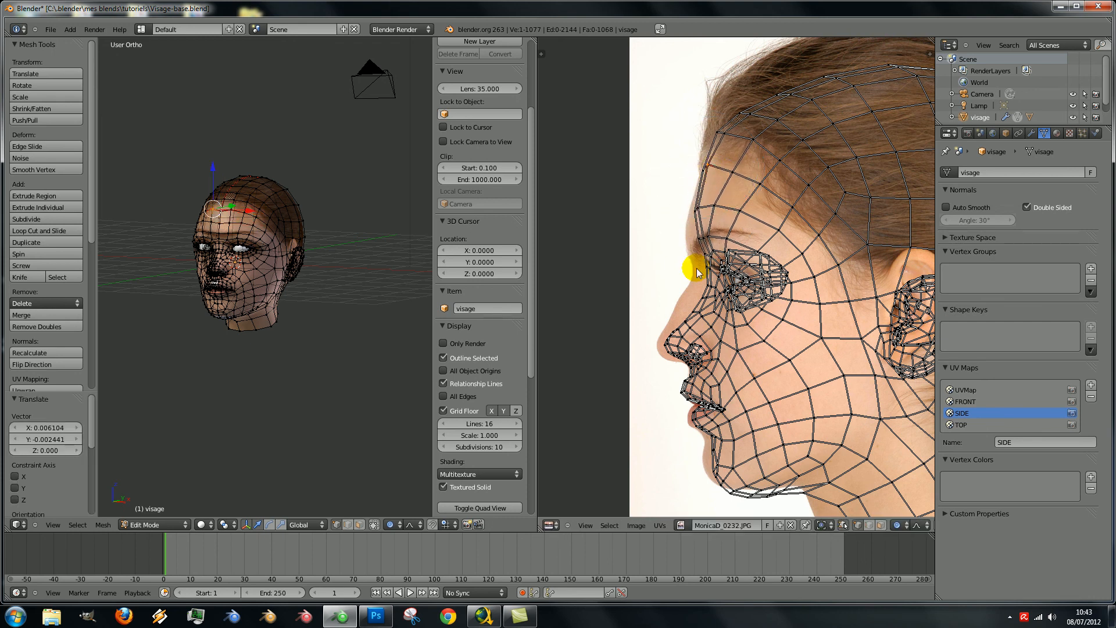
scroll(698, 272, up, 3)
right_click(670, 238)
key(g)
scroll(663, 236, up, 4)
click(647, 237)
right_click(653, 204)
key(g)
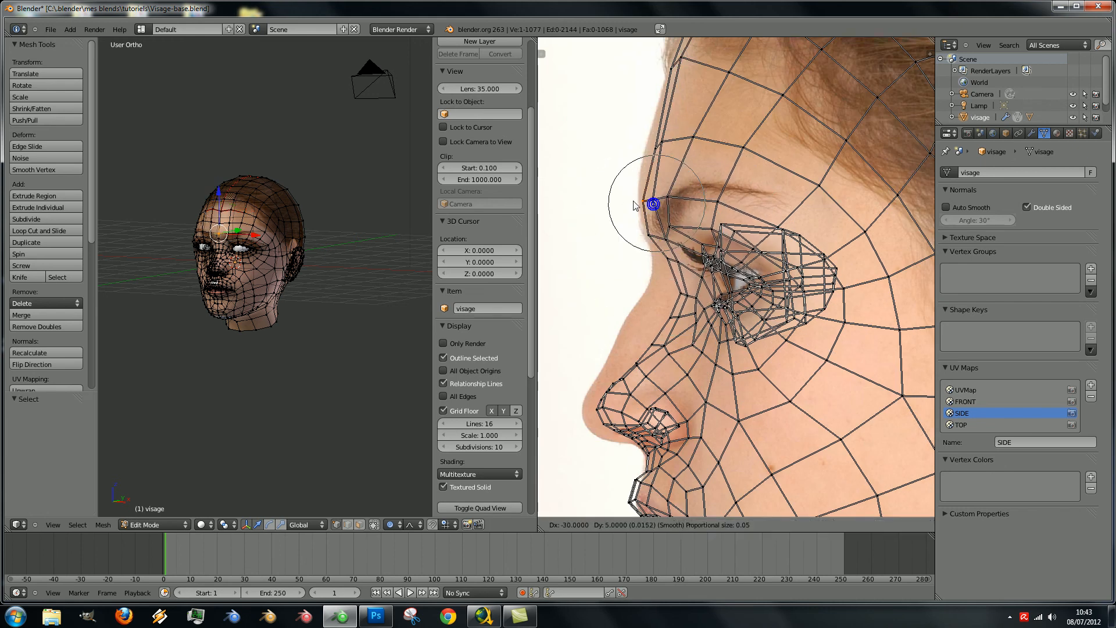
click(635, 204)
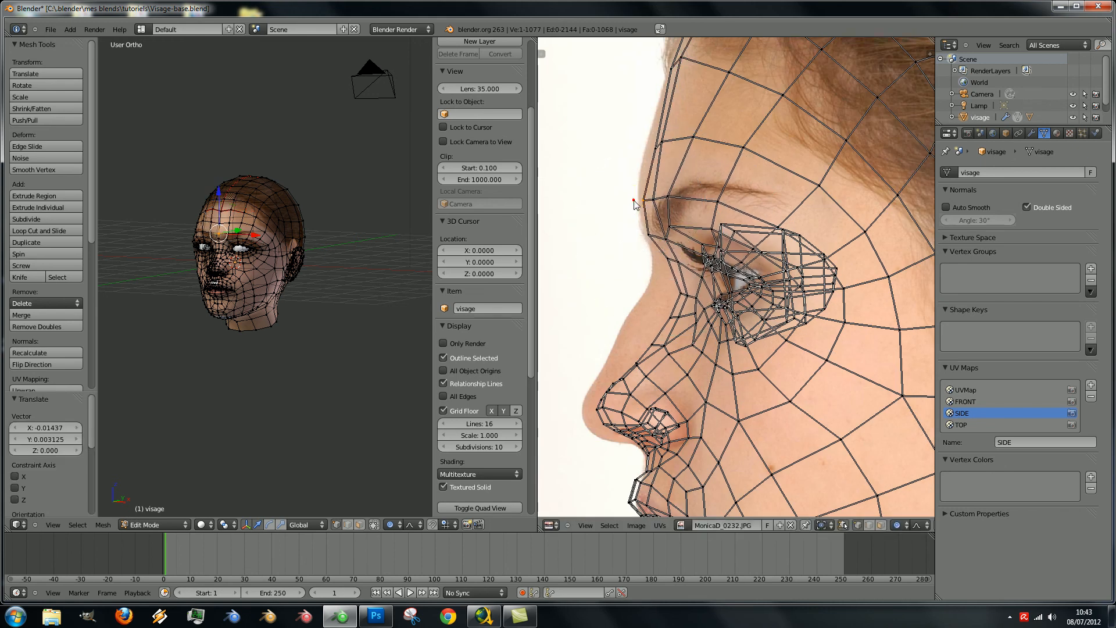
- Move the UV points along the upper nose bridge outward onto the photo's nose contour
right_click(673, 294)
key(g)
click(640, 288)
right_click(643, 291)
key(g)
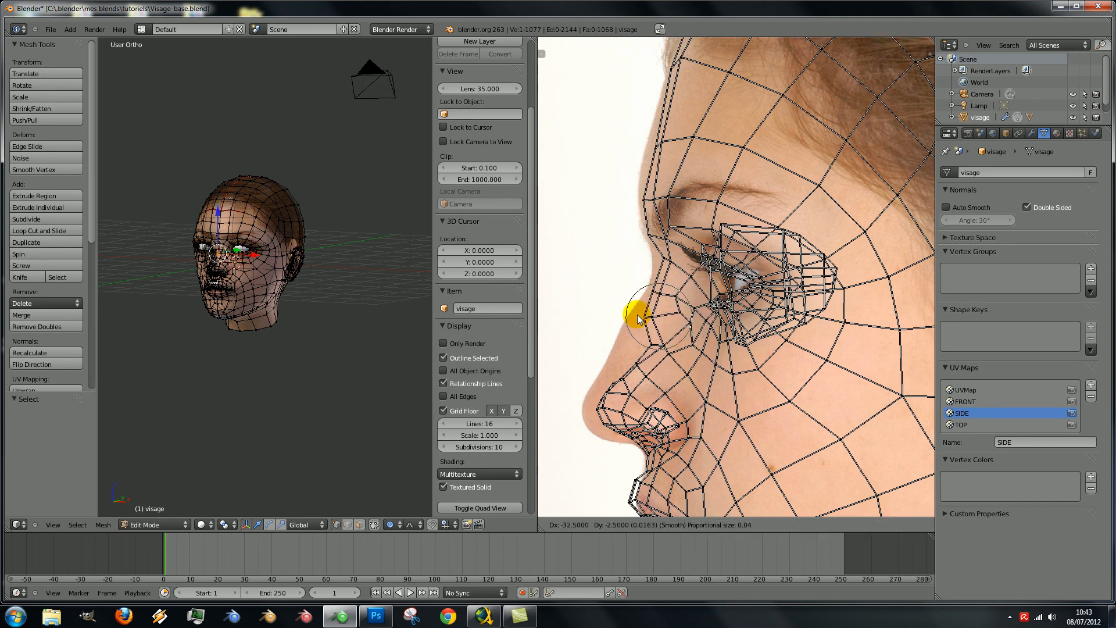
click(637, 318)
right_click(651, 347)
key(g)
click(626, 331)
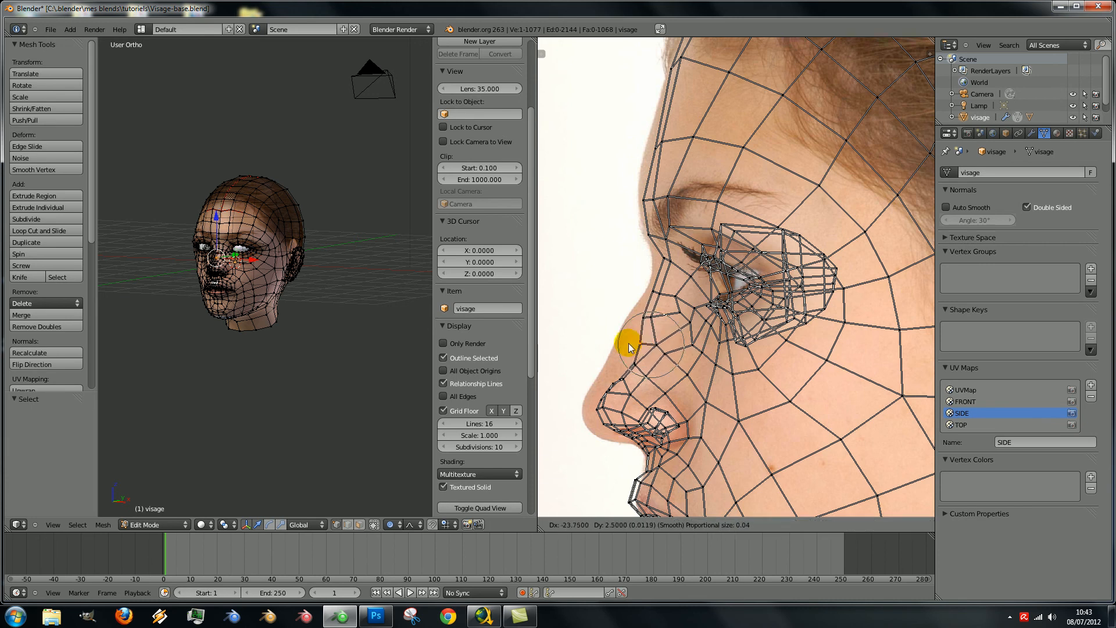
- Fit the UV points along the lower nose bridge to the contour and refine their spacing up to the mid-bridge
right_click(637, 365)
key(g)
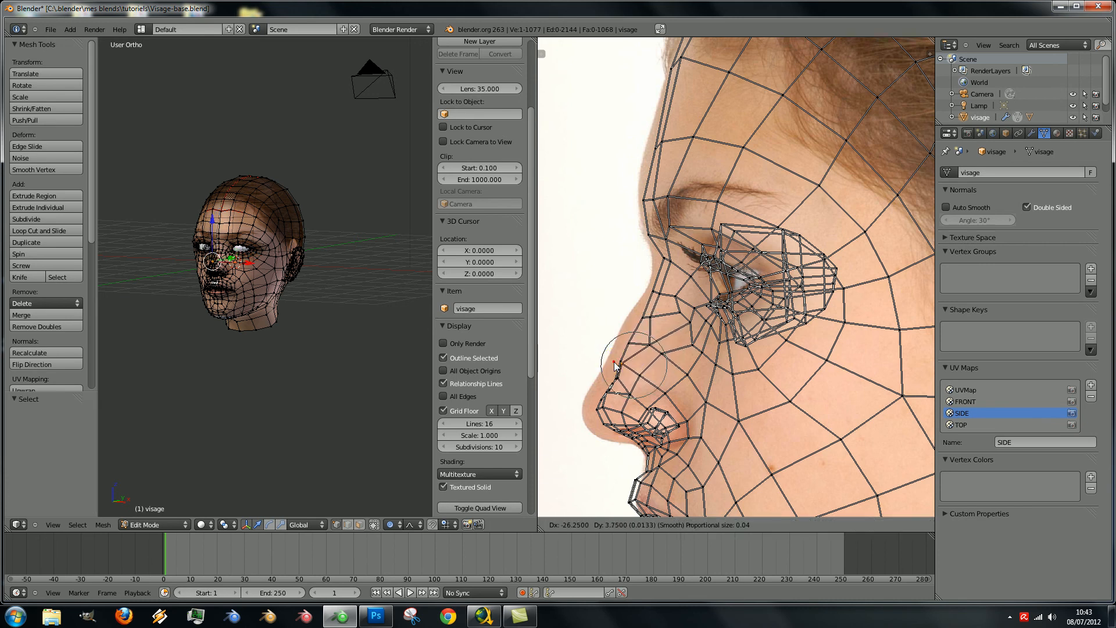
click(614, 364)
right_click(605, 377)
key(g)
click(609, 378)
right_click(618, 362)
key(g)
click(610, 358)
right_click(628, 342)
key(g)
click(632, 342)
right_click(644, 324)
key(g)
click(637, 317)
- Move the nose-tip UV point about -0.012 in X and -0.005 in Y, and fit the nose's underside to the photo
scroll(660, 280, down, 4)
scroll(688, 331, up, 3)
middle_drag(674, 344, 748, 237)
scroll(748, 237, up, 2)
right_click(681, 269)
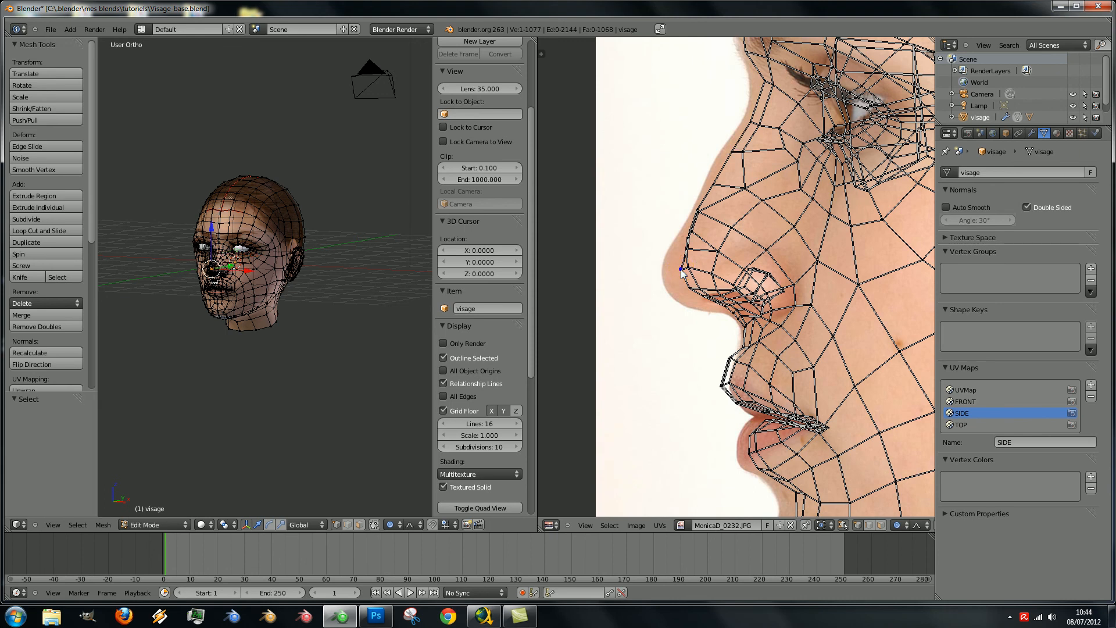
scroll(681, 269, down, 1)
key(g)
scroll(669, 273, down, 5)
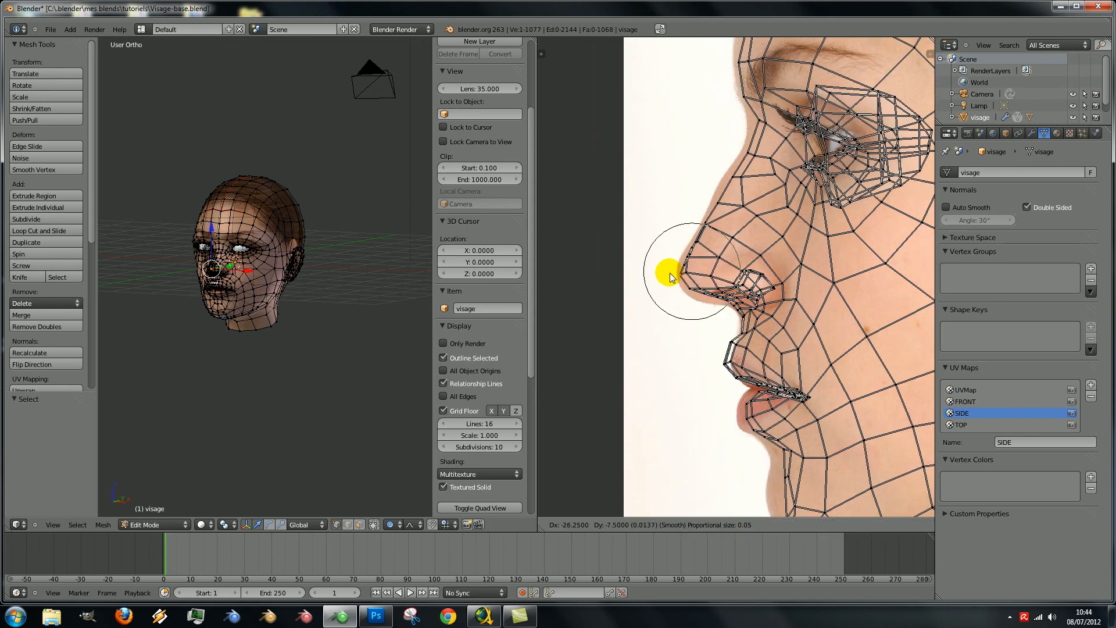
click(669, 274)
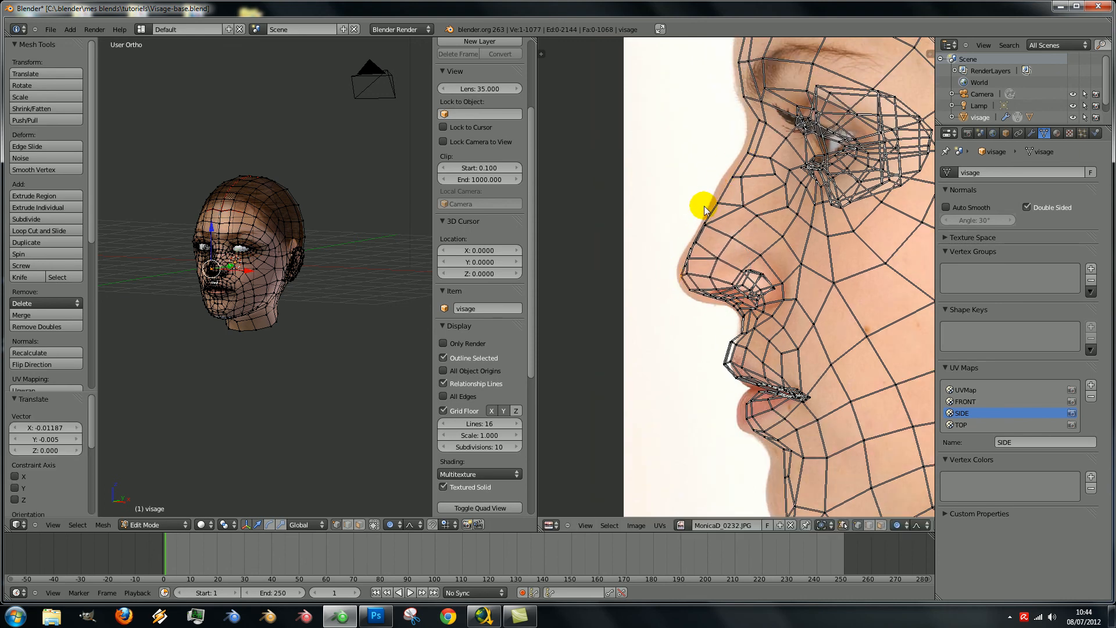
key(g)
click(699, 297)
- Align the UV points under the nose with the photo and move the upper lip point 0.010 in X and -0.00375 in Y
right_click(743, 314)
key(g)
click(747, 314)
right_click(720, 361)
key(g)
click(729, 365)
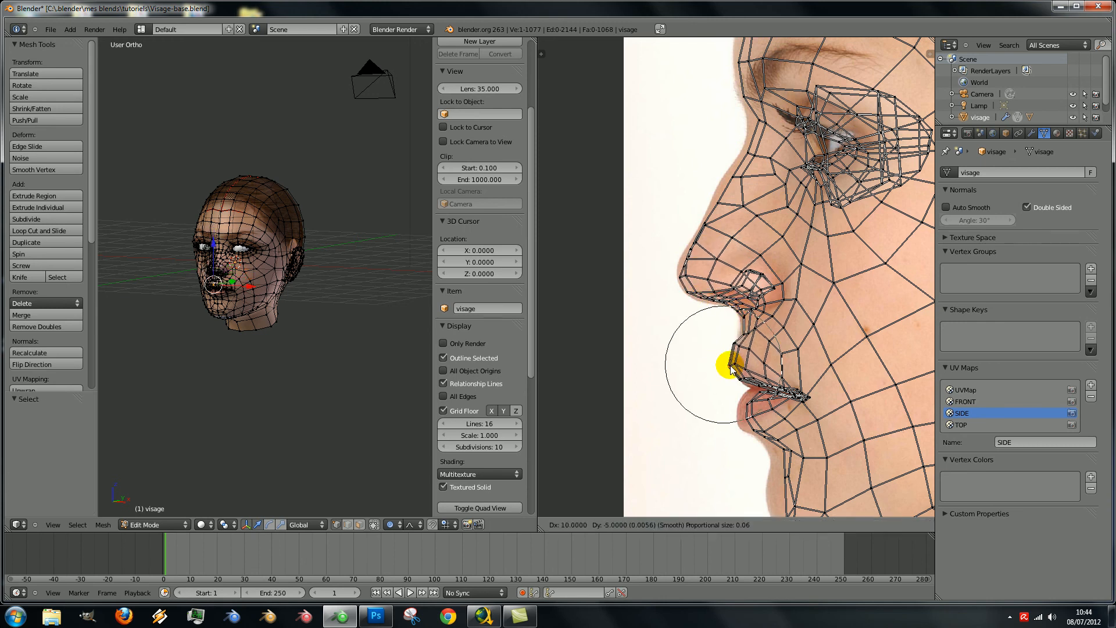
- Pull the front of the lower lip out to the photo's lip contour and adjust the neighbouring point at its upper edge
right_click(744, 404)
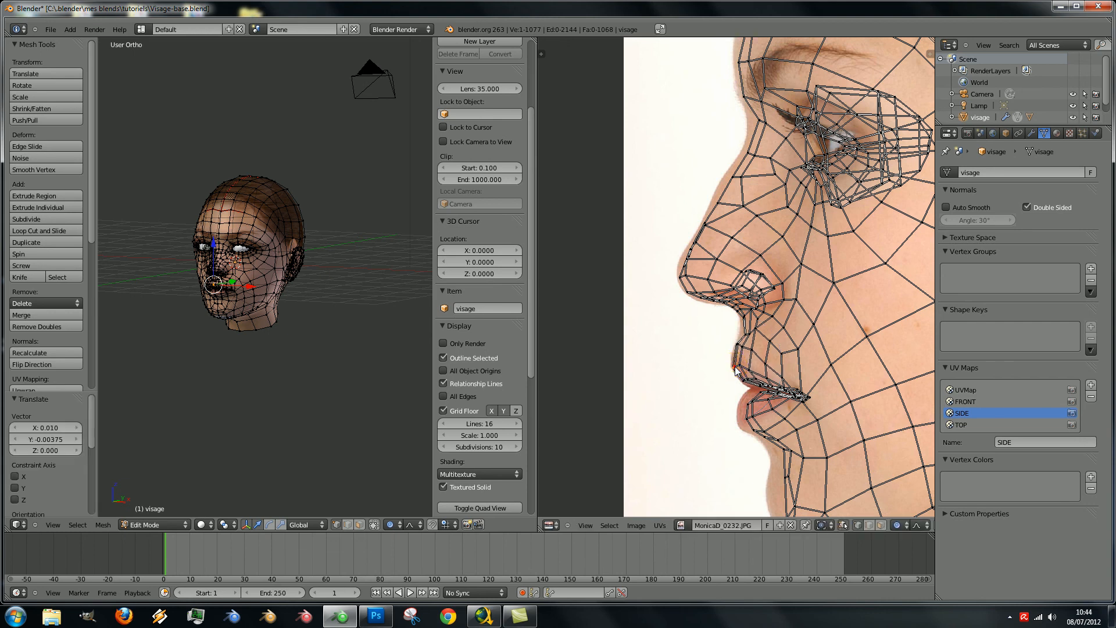
key(g)
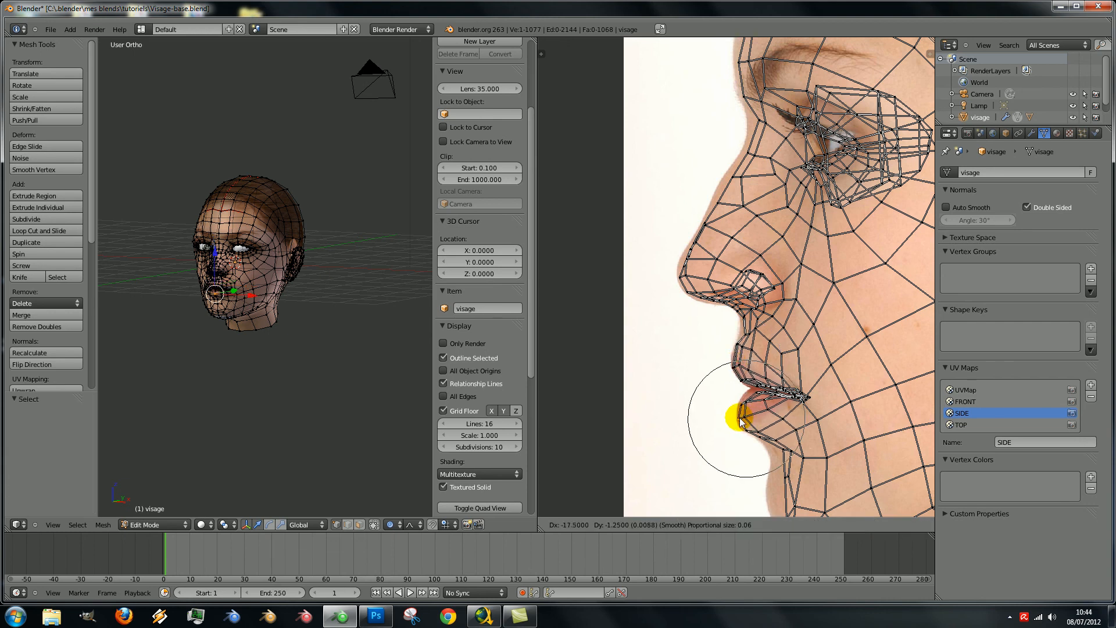
click(741, 419)
right_click(753, 400)
key(g)
scroll(751, 398, up, 2)
scroll(751, 397, up, 1)
click(750, 396)
- Refine the UV points at the lower lip's upper edge and raise the point beneath the lip by 0.0025 in Y
right_click(757, 393)
key(g)
click(751, 395)
right_click(740, 401)
key(g)
click(746, 402)
right_click(762, 437)
key(g)
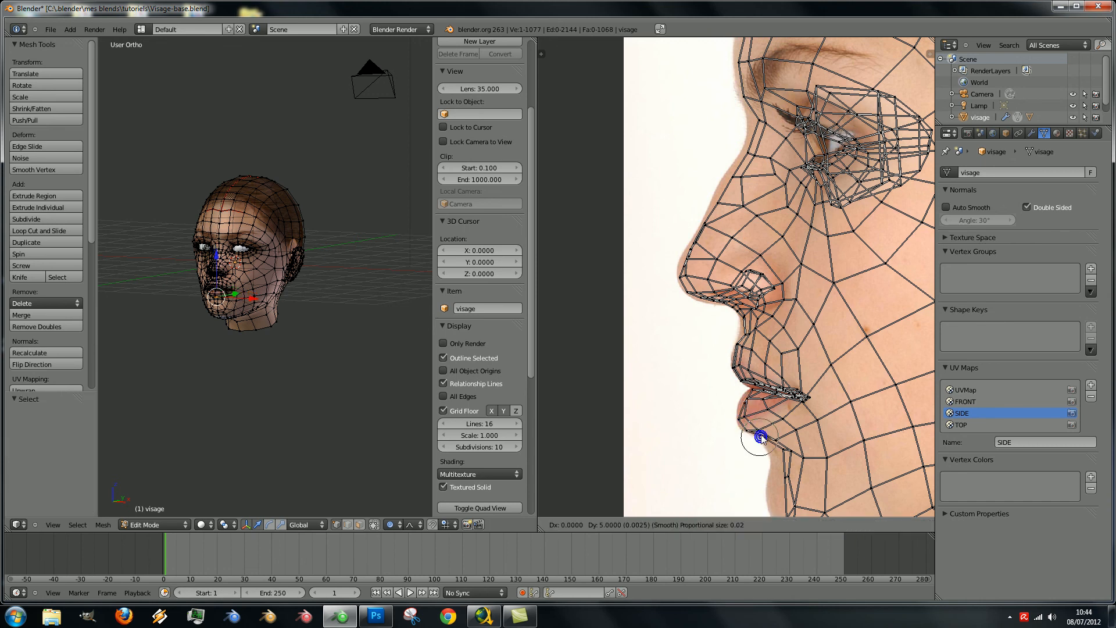
click(760, 435)
- Raise the chin's underside onto the photo's jawline and move the front chin point about -0.006 in X and 0.005 in Y
scroll(760, 434, down, 3)
middle_drag(760, 434, 753, 380)
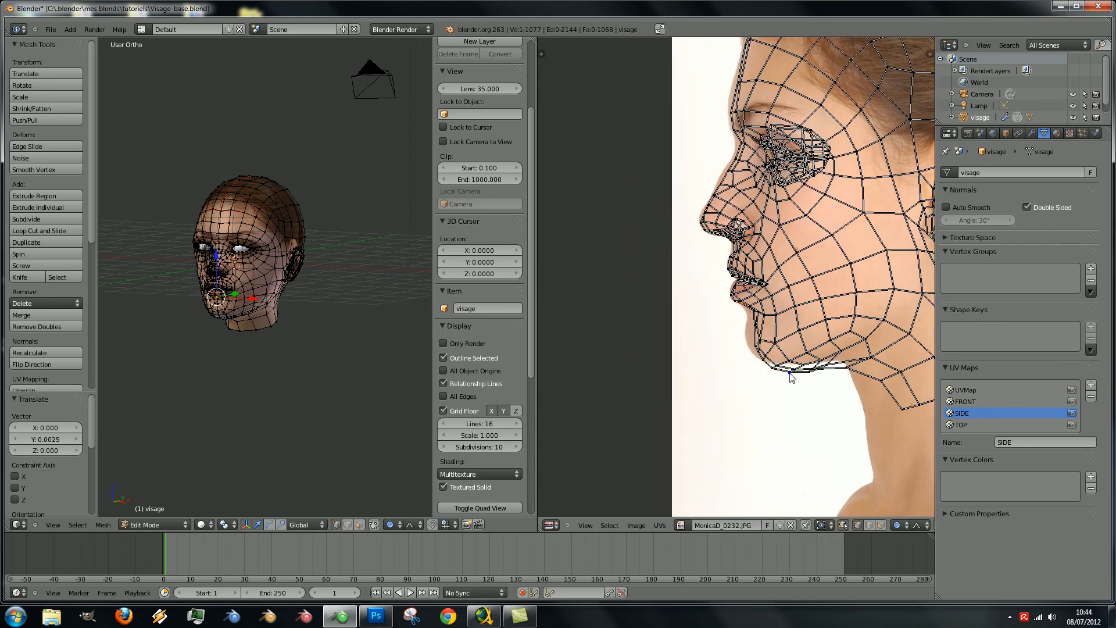
right_click(791, 377)
key(g)
scroll(796, 379, down, 12)
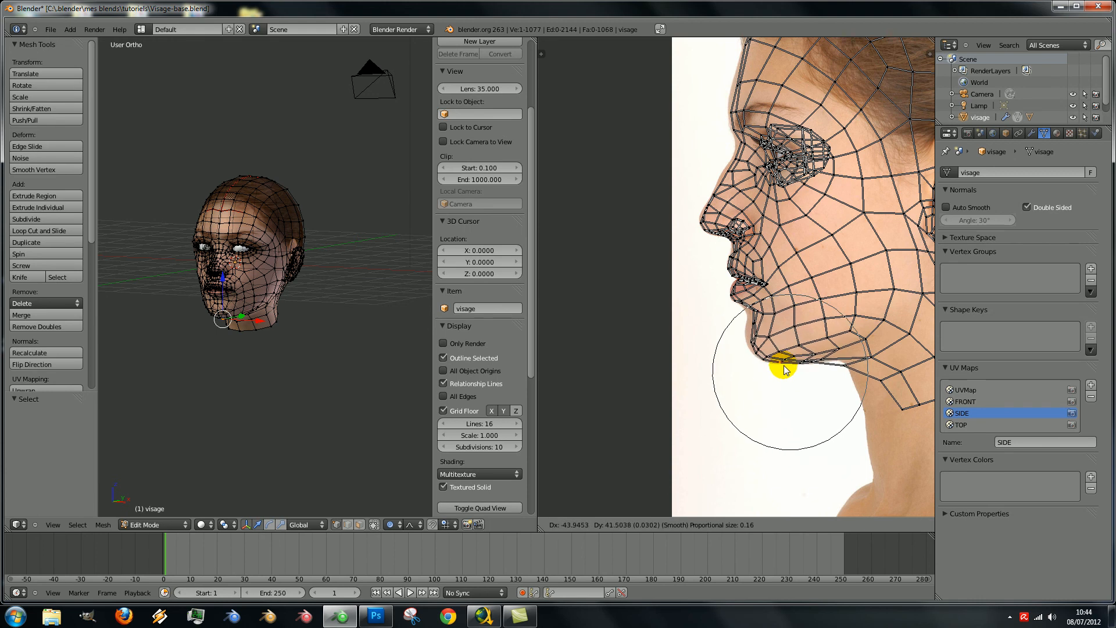
click(782, 362)
right_click(746, 329)
key(g)
click(748, 335)
scroll(748, 335, up, 3)
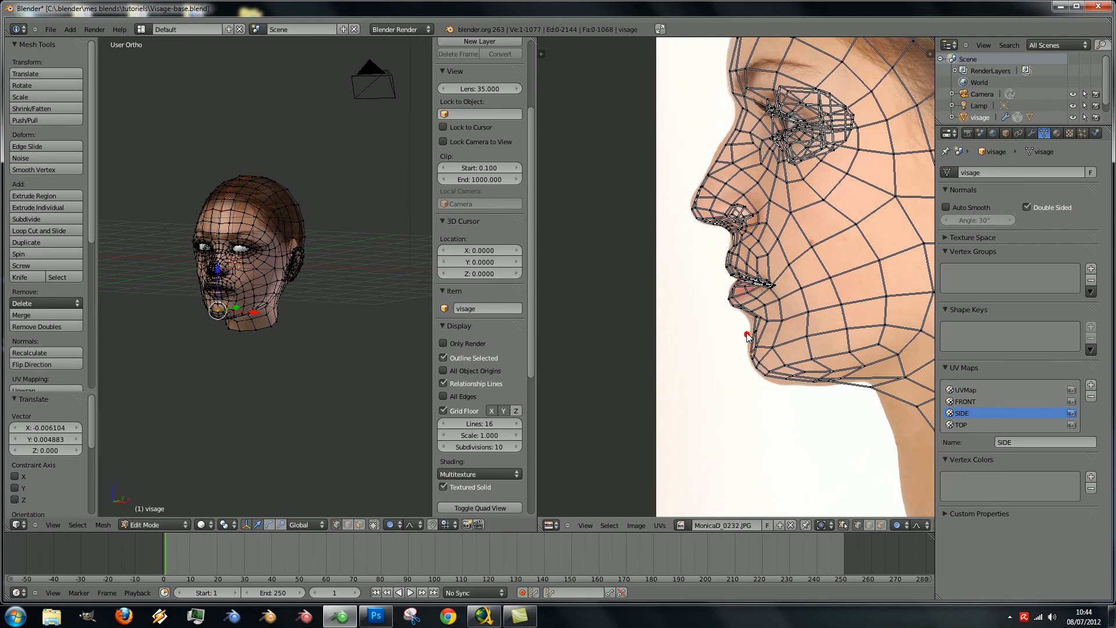
- Move the UV point in the crease below the lower lip -0.010 in X and about -0.0019 in Y
right_click(765, 340)
key(g)
scroll(765, 340, up, 4)
scroll(763, 343, up, 8)
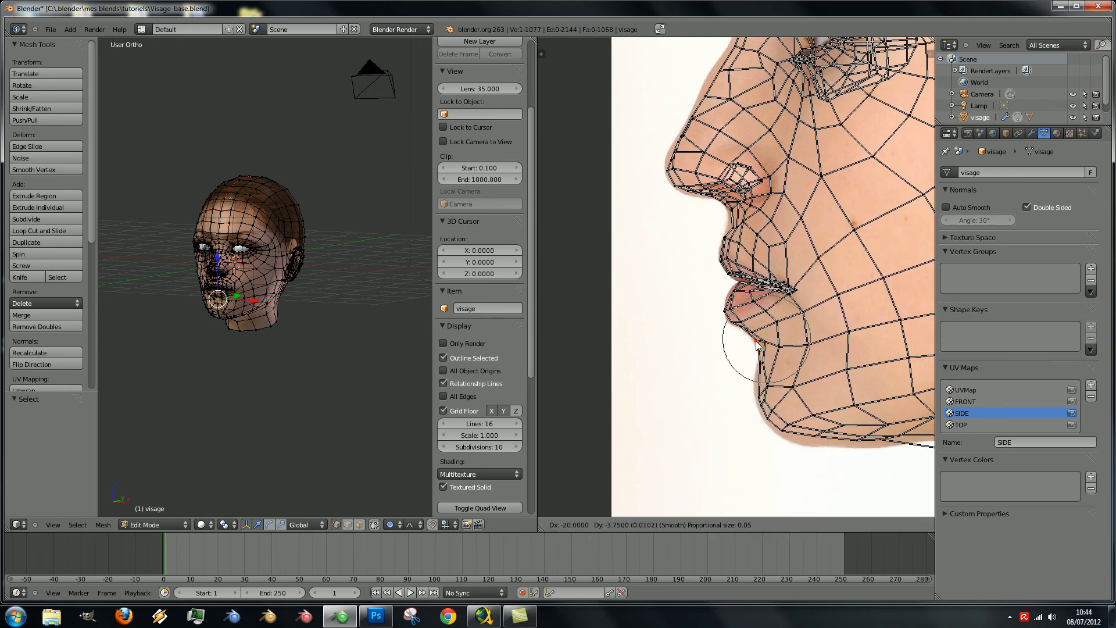
click(756, 342)
- Move the lower front neck corner to the photo's neck edge and raise the throat points under the jaw with proportional editing
scroll(756, 340, down, 3)
middle_drag(919, 377, 755, 341)
scroll(750, 378, up, 2)
scroll(742, 425, down, 3)
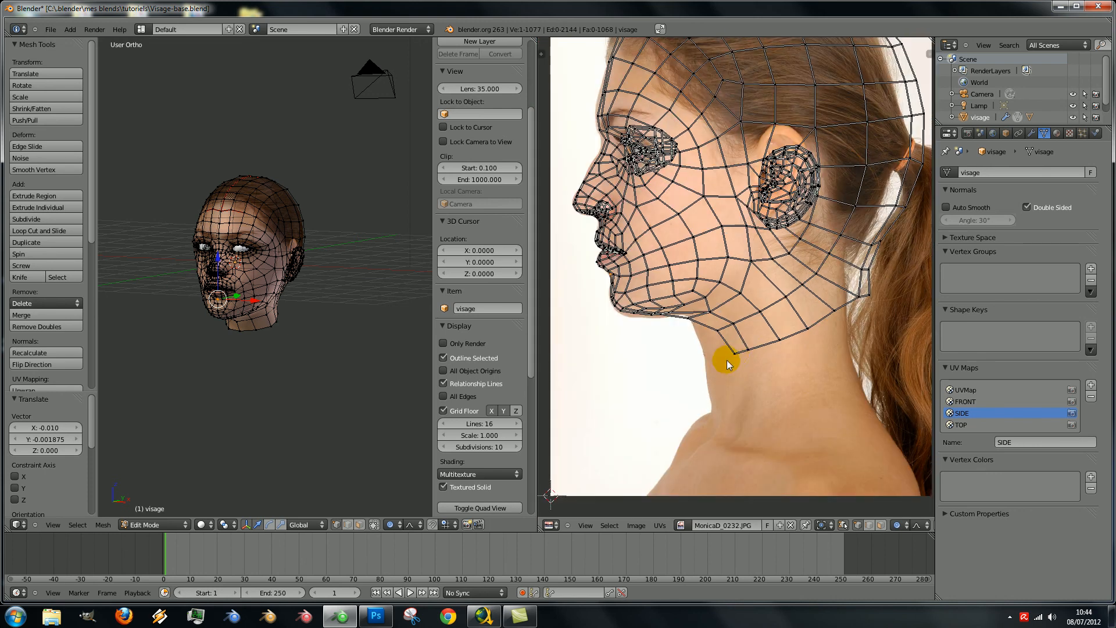
right_click(735, 355)
key(g)
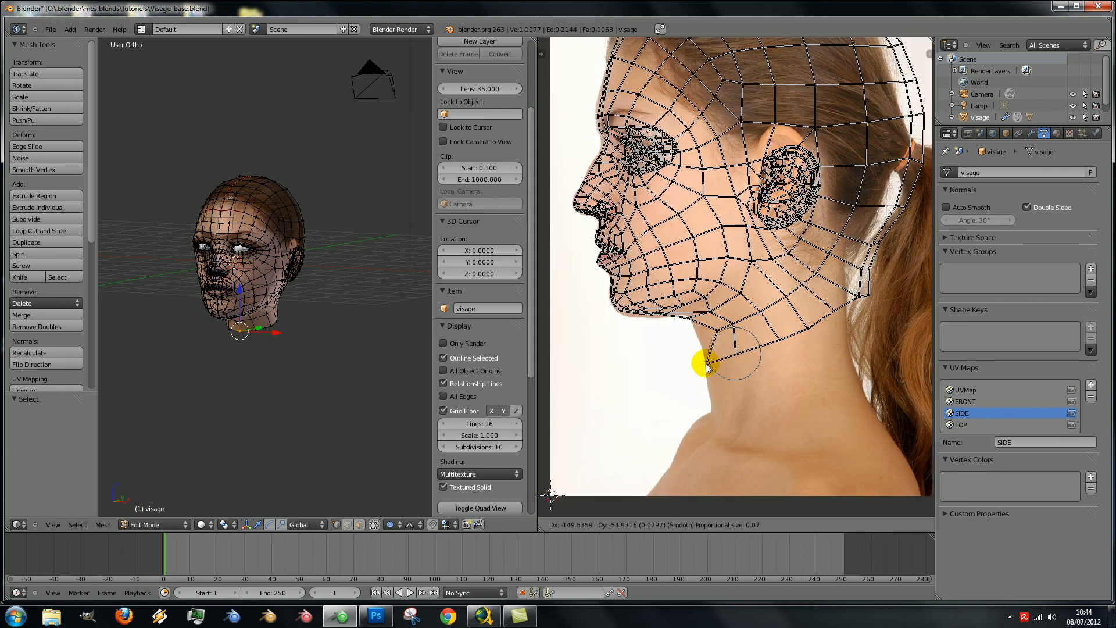
click(710, 367)
right_click(686, 324)
key(g)
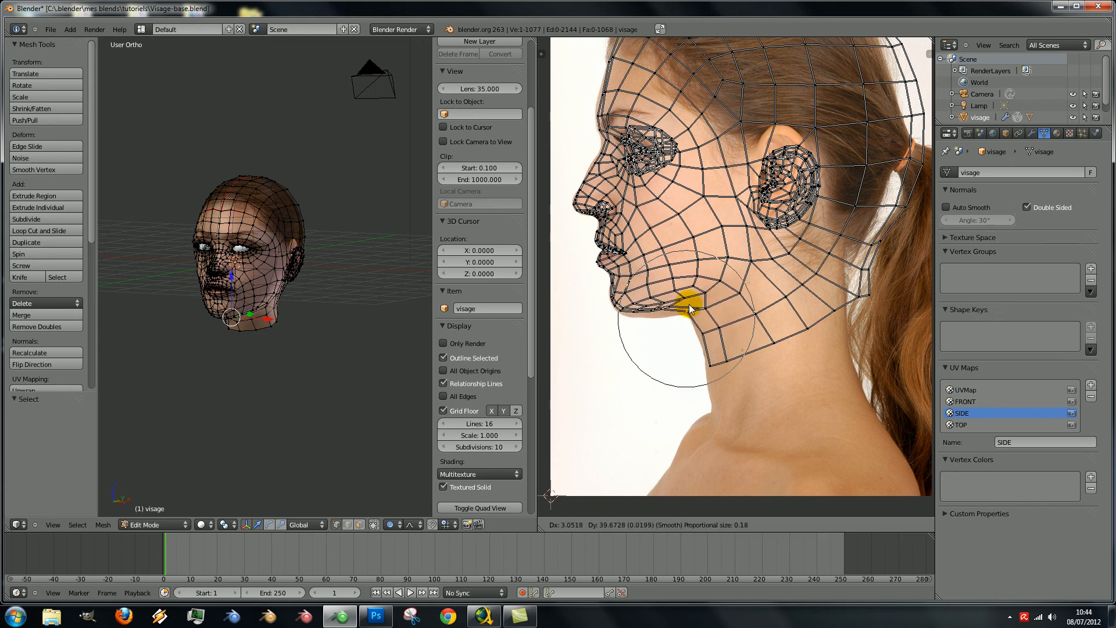
click(690, 302)
- Examine the textured head from the right side in Object Mode, checking the profile and ear alignment
scroll(274, 270, up, 6)
middle_drag(274, 269, 229, 265)
scroll(229, 265, down, 1)
key(KP_3)
scroll(228, 265, down, 2)
key(Tab)
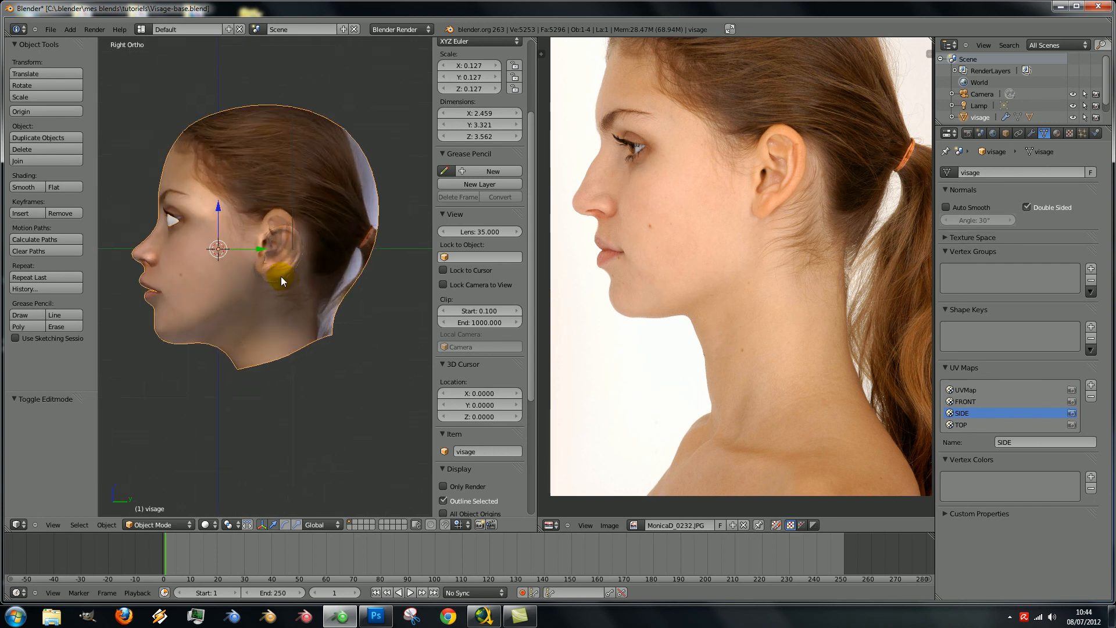
shift+middle_drag(282, 277, 315, 298)
scroll(317, 291, up, 2)
scroll(319, 281, down, 4)
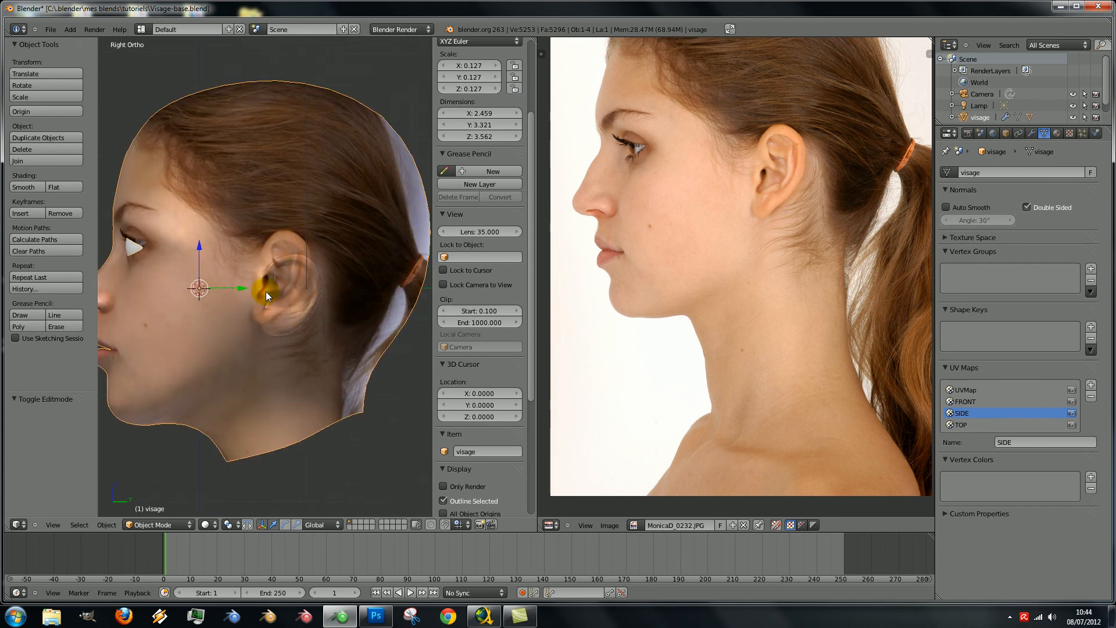
scroll(299, 289, up, 3)
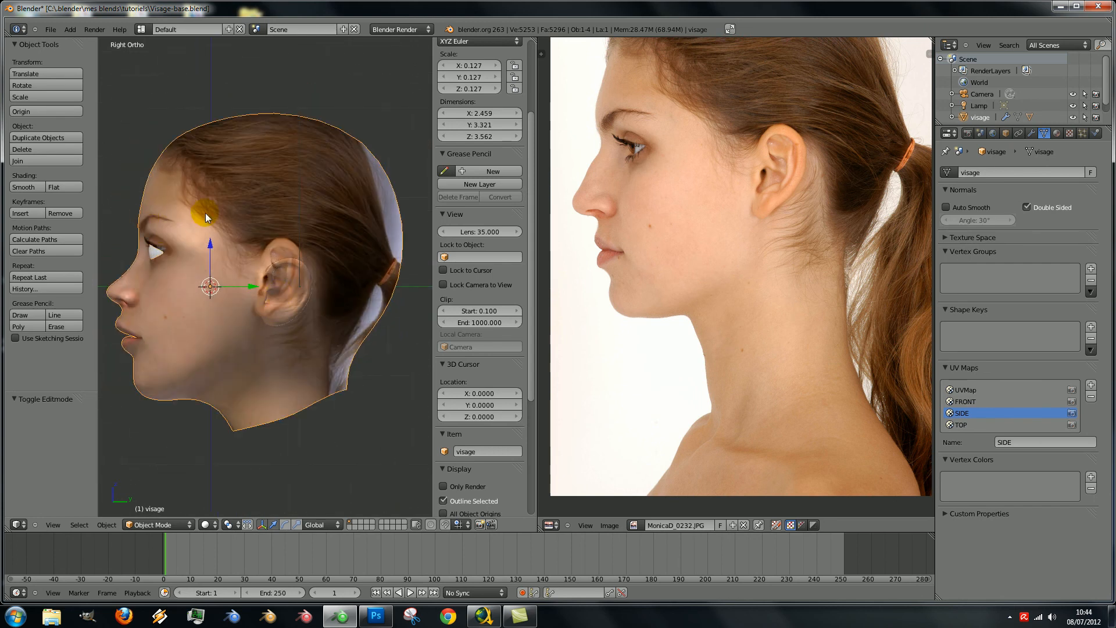
- In Edit Mode, shift the eye's UV points toward the photo's eye using a proportional size of about 0.10
key(Tab)
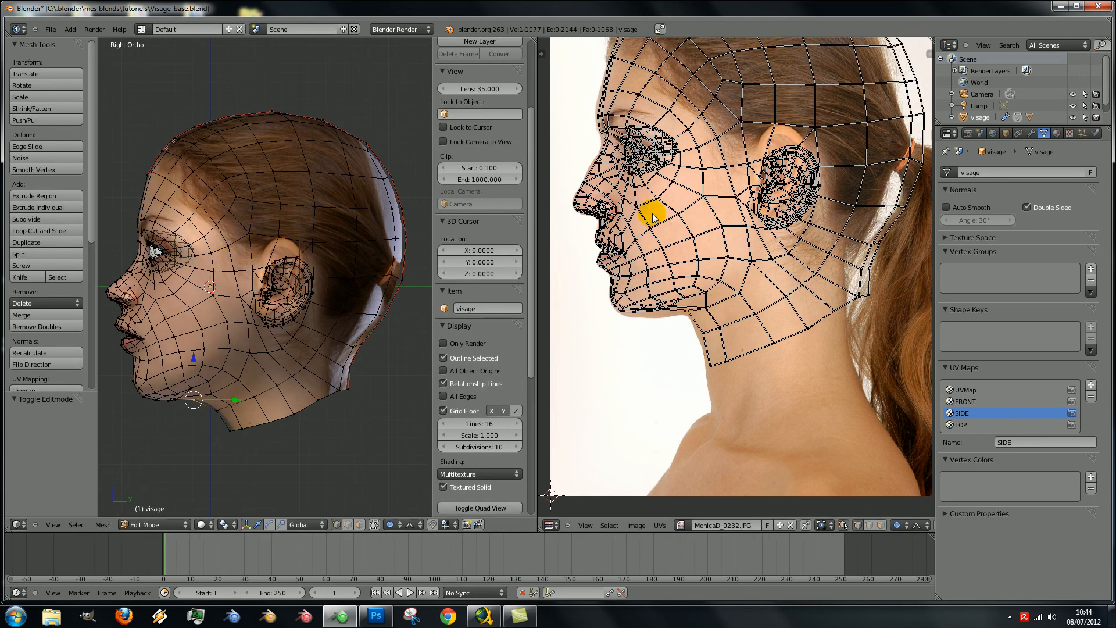
scroll(653, 182, up, 8)
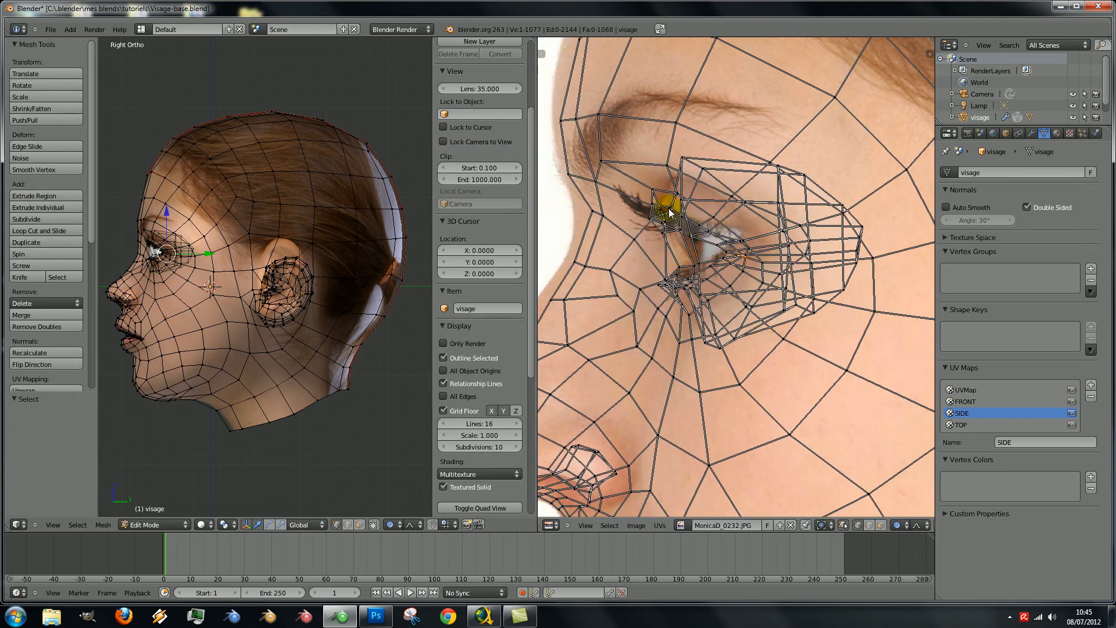
key(g)
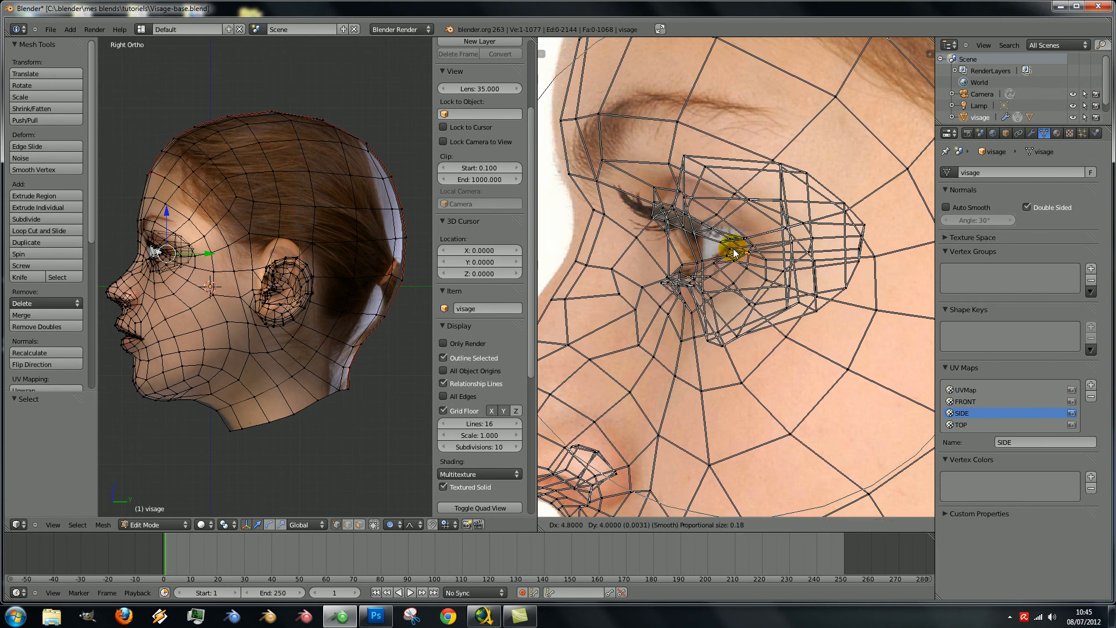
scroll(740, 244, up, 6)
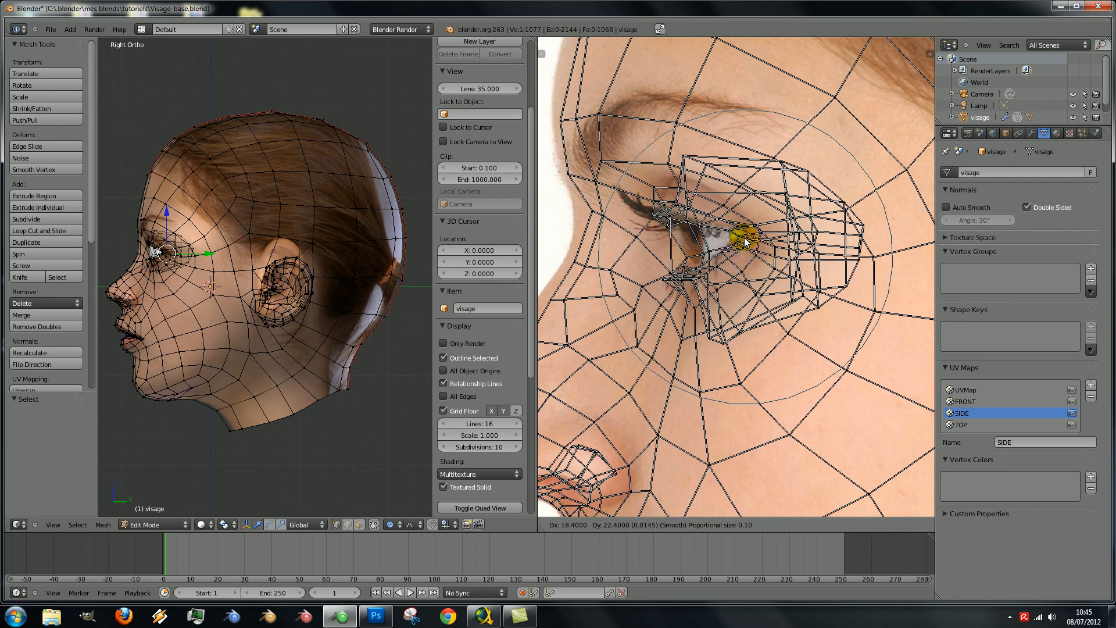
click(705, 244)
- Examine the textured eye and ear in Object Mode and compare them with the side photo
key(Tab)
mouse_move(252, 253)
middle_down()
mouse_move(224, 269)
mouse_move(323, 274)
mouse_move(249, 266)
middle_up()
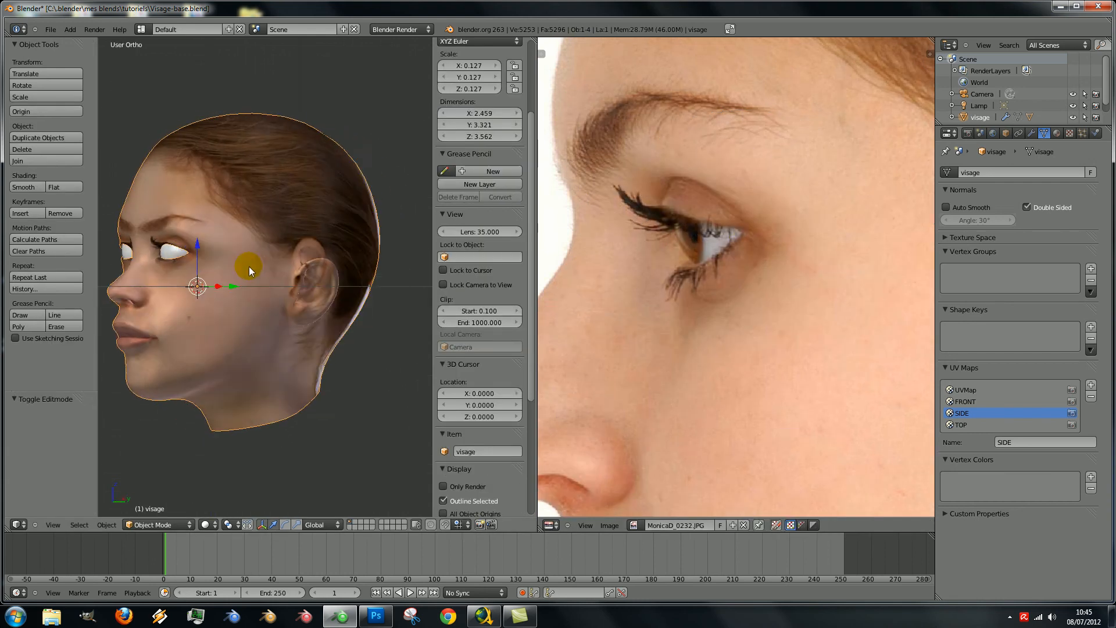
scroll(260, 267, down, 5)
scroll(756, 331, down, 4)
middle_drag(768, 329, 675, 329)
middle_drag(124, 282, 250, 306)
scroll(250, 305, up, 8)
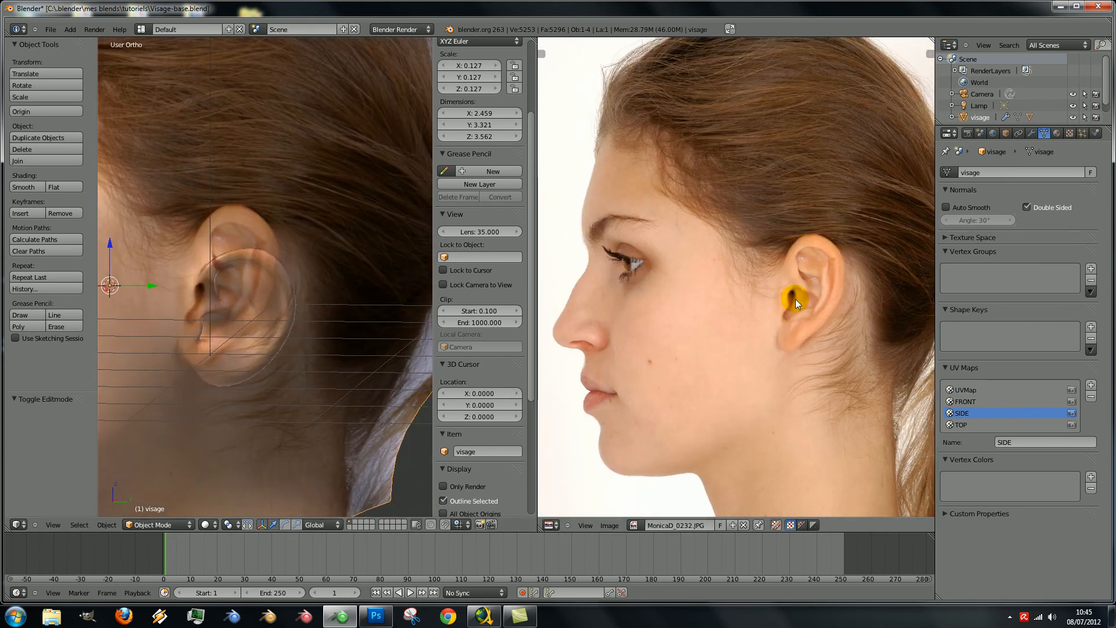
- In Edit Mode, scale the ear's UV points by 0.935 and move them up onto the ear in the photo
key(Tab)
scroll(797, 293, up, 5)
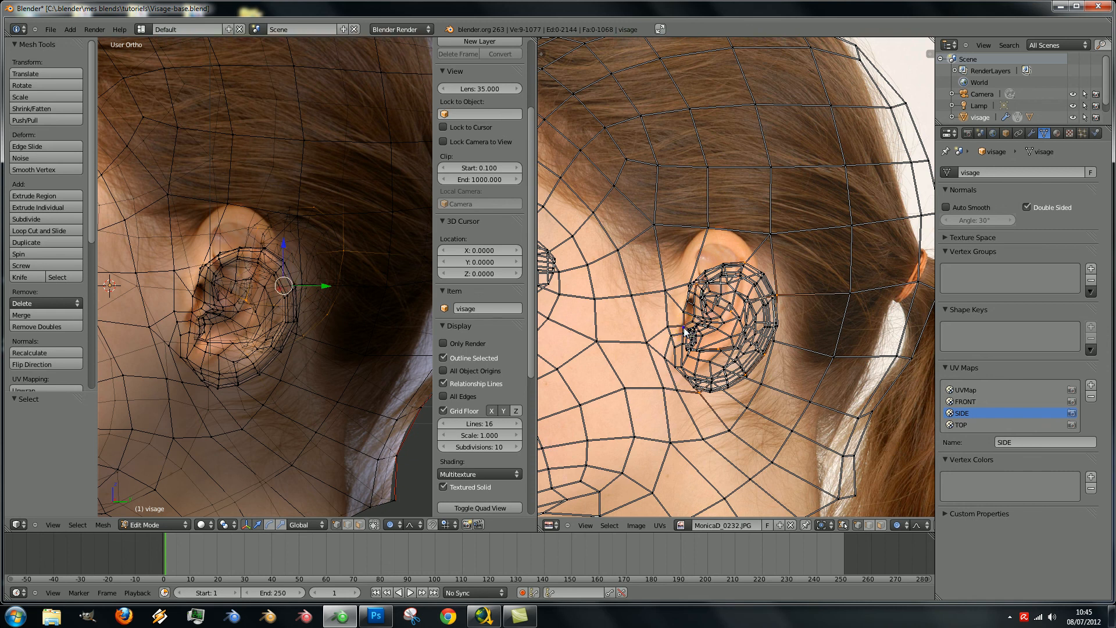
key(s)
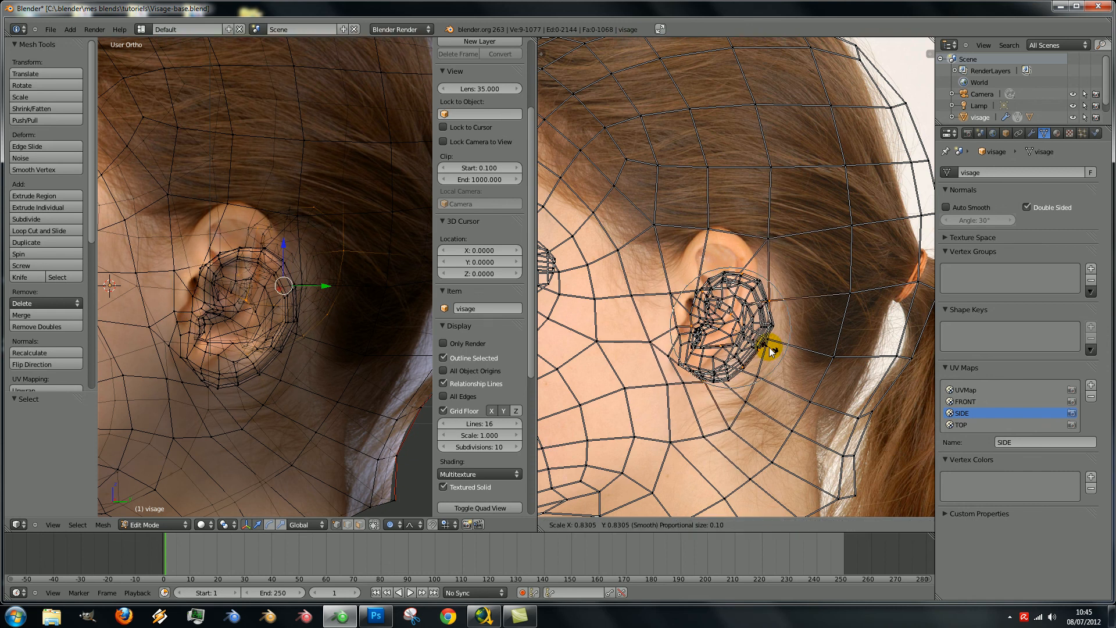
click(777, 351)
key(g)
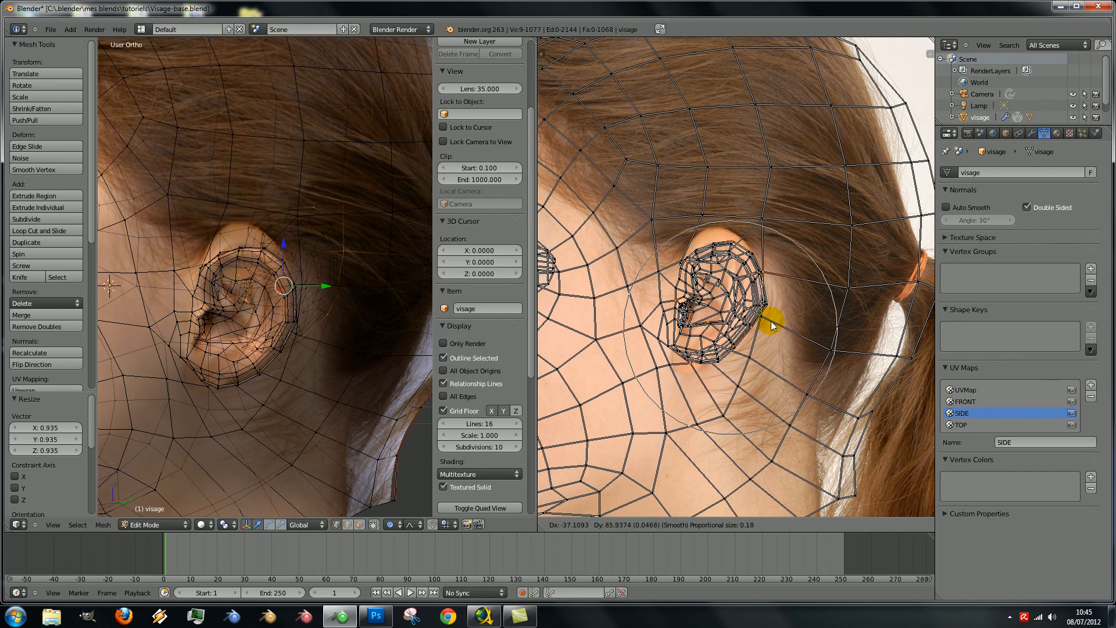
click(767, 321)
- Move the UV points at the ear's top and upper front onto the photo's ear outline, using a proportional size of about 0.14
right_click(730, 241)
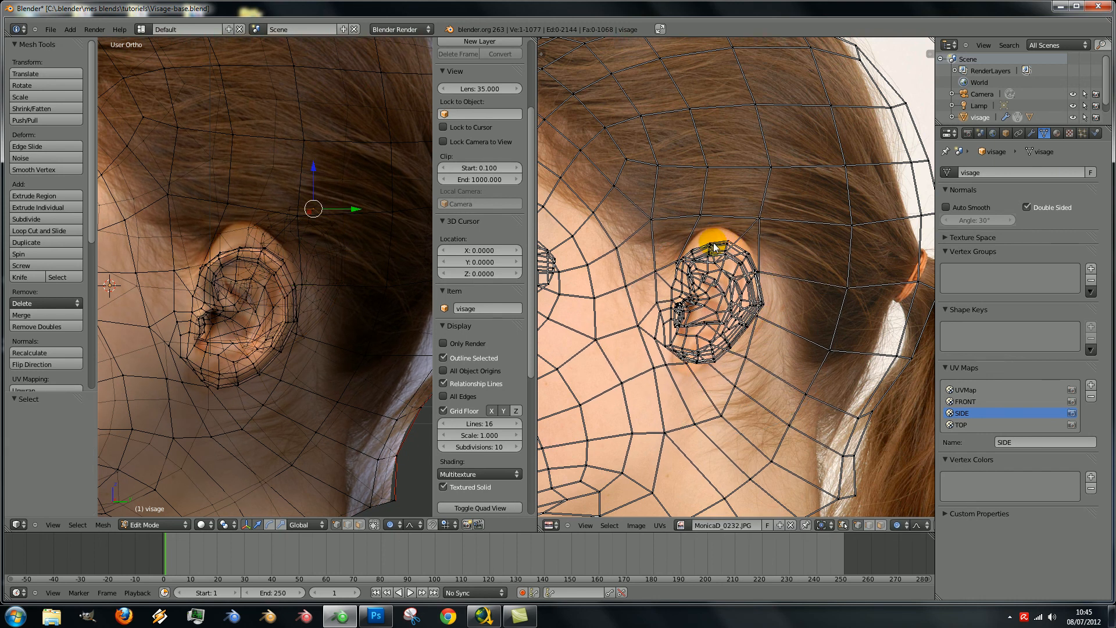
key(g)
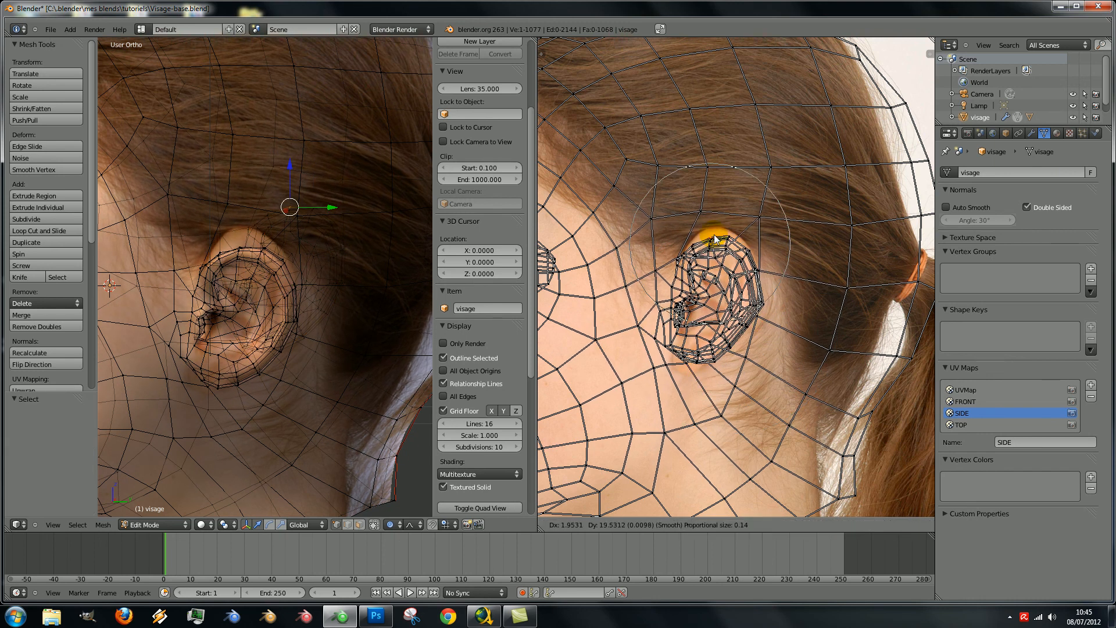
click(714, 233)
right_click(682, 258)
key(g)
click(687, 260)
- Adjust the UV points along the ear's rear rim so they follow the outer edge of the ear in the side photo
right_click(753, 270)
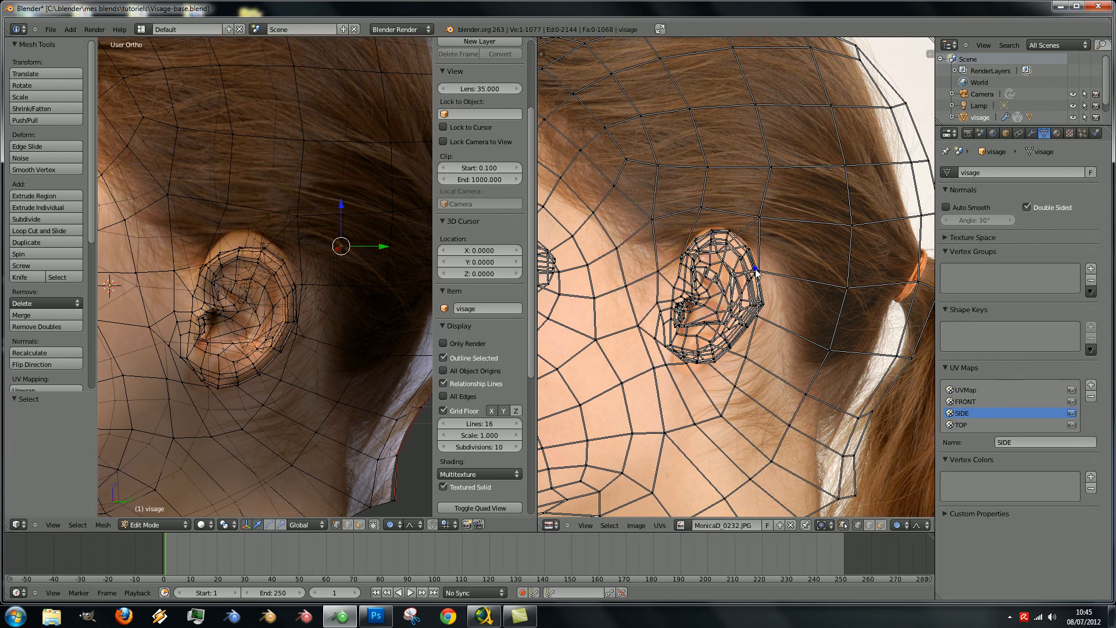
key(g)
click(763, 299)
right_click(755, 271)
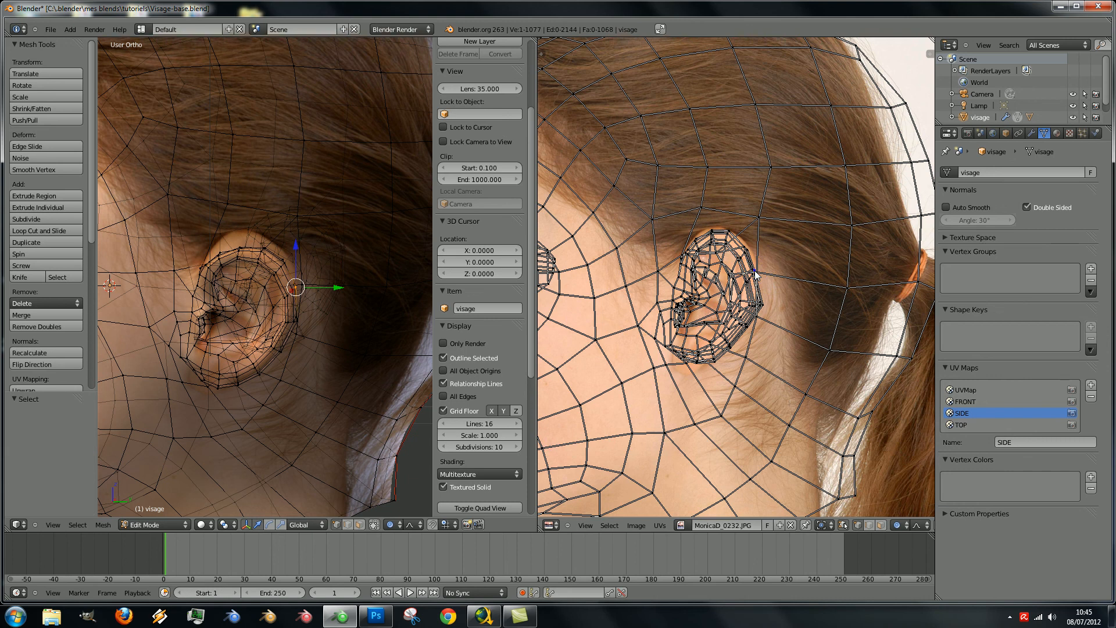
key(g)
click(763, 273)
key(g)
click(766, 304)
- Pull the ear's lowest UV points onto the photo's earlobe and check the ear texture in Object Mode
right_click(713, 360)
key(g)
scroll(681, 371, up, 3)
click(680, 375)
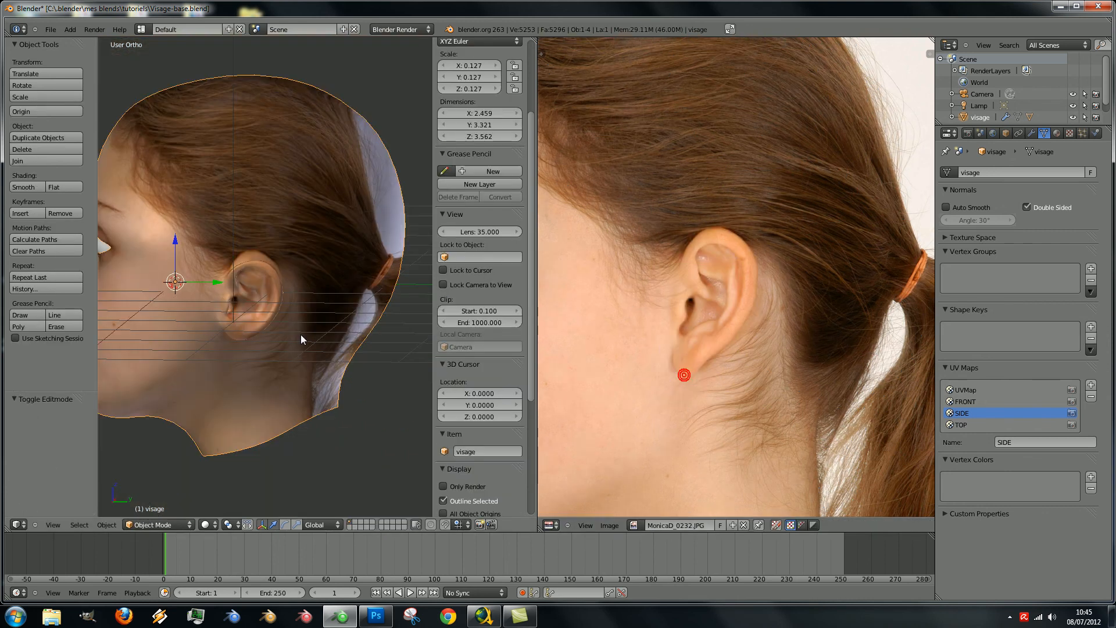
scroll(301, 334, up, 3)
mouse_move(340, 308)
middle_down()
mouse_move(255, 309)
mouse_move(343, 304)
middle_up()
click(740, 273)
- In Edit Mode, disable proportional editing and move the upper inner ear UV point onto the ear's top rim
key(Tab)
scroll(251, 272, up, 6)
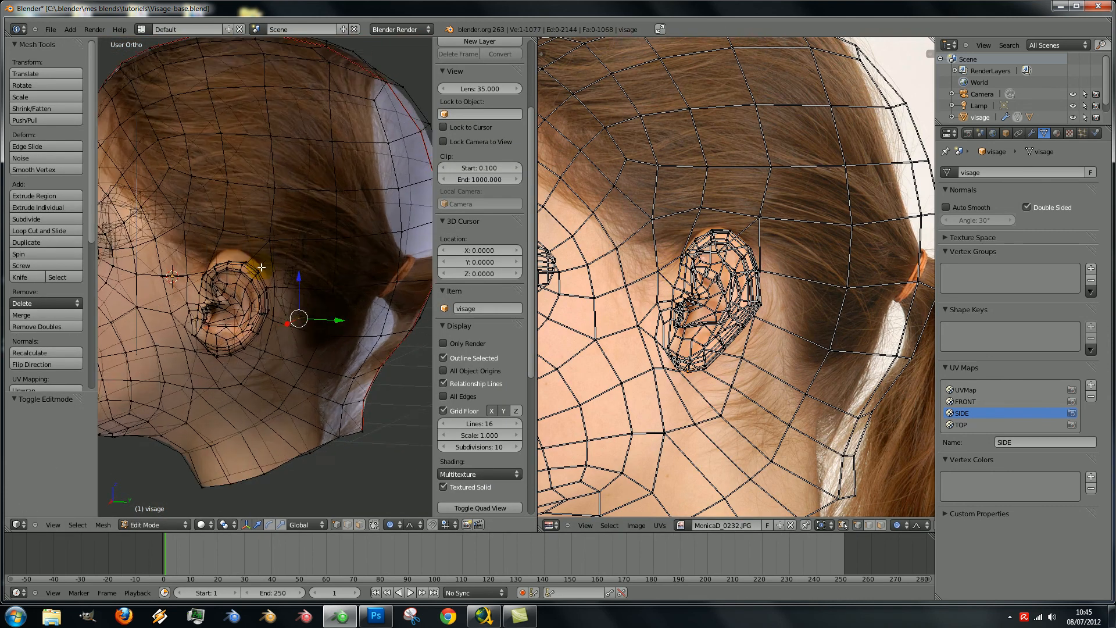
scroll(731, 237, down, 1)
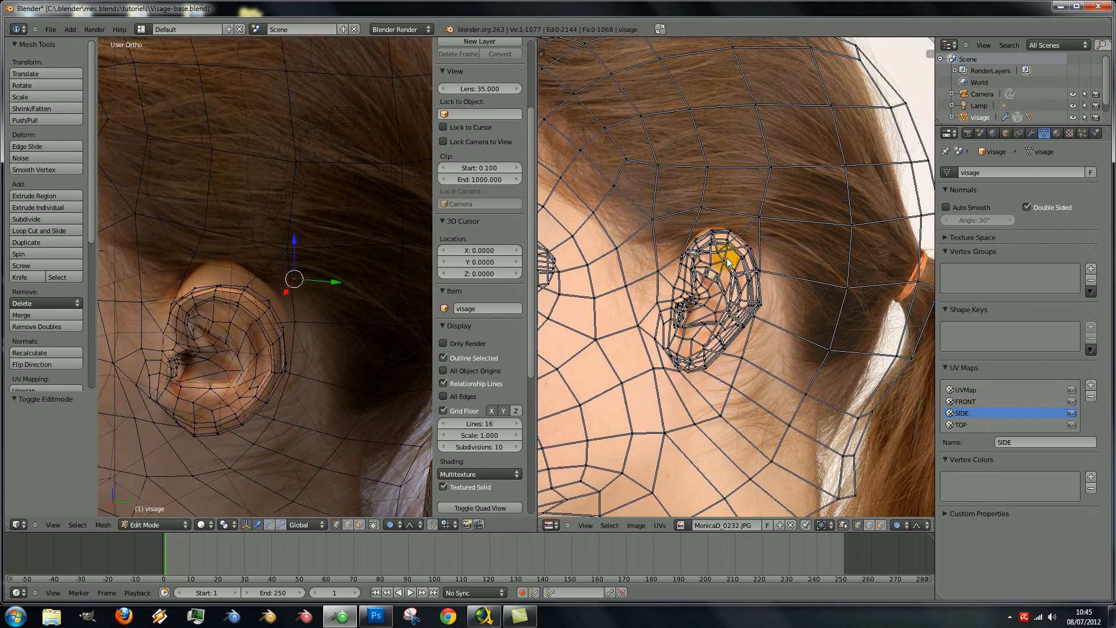
scroll(721, 253, up, 7)
middle_drag(733, 272, 825, 302)
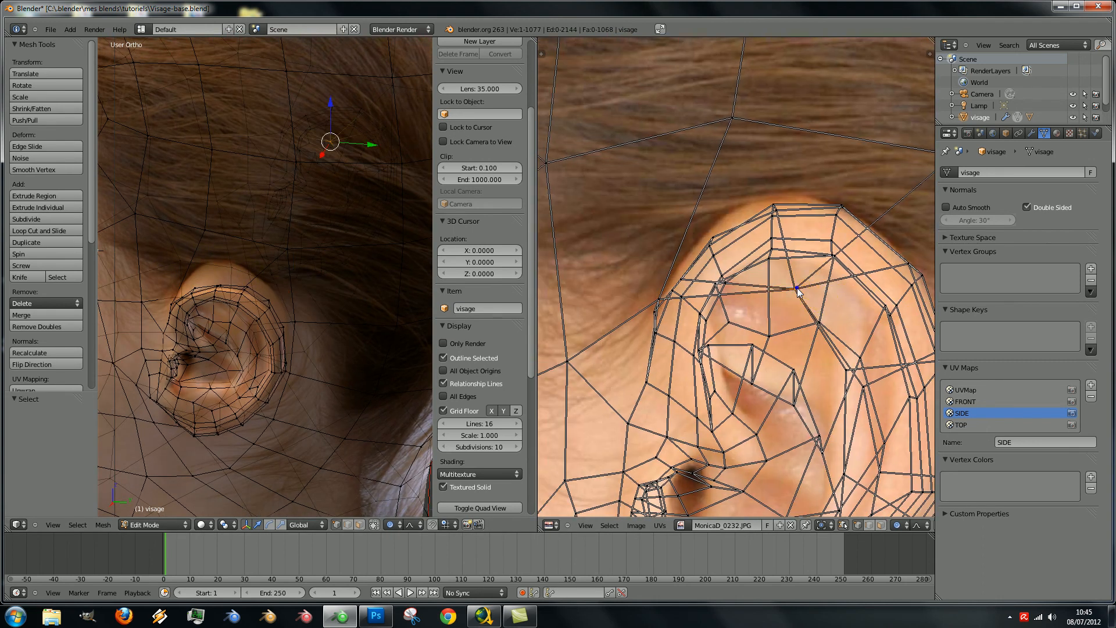
scroll(797, 291, down, 3)
scroll(801, 298, up, 3)
middle_drag(268, 343, 227, 280)
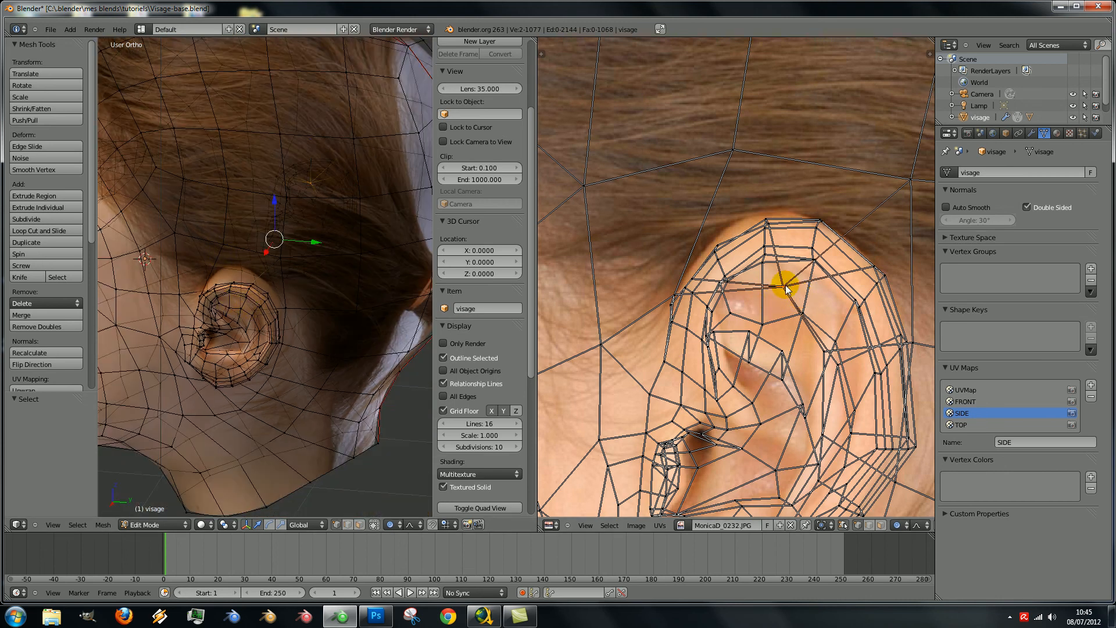
key(g)
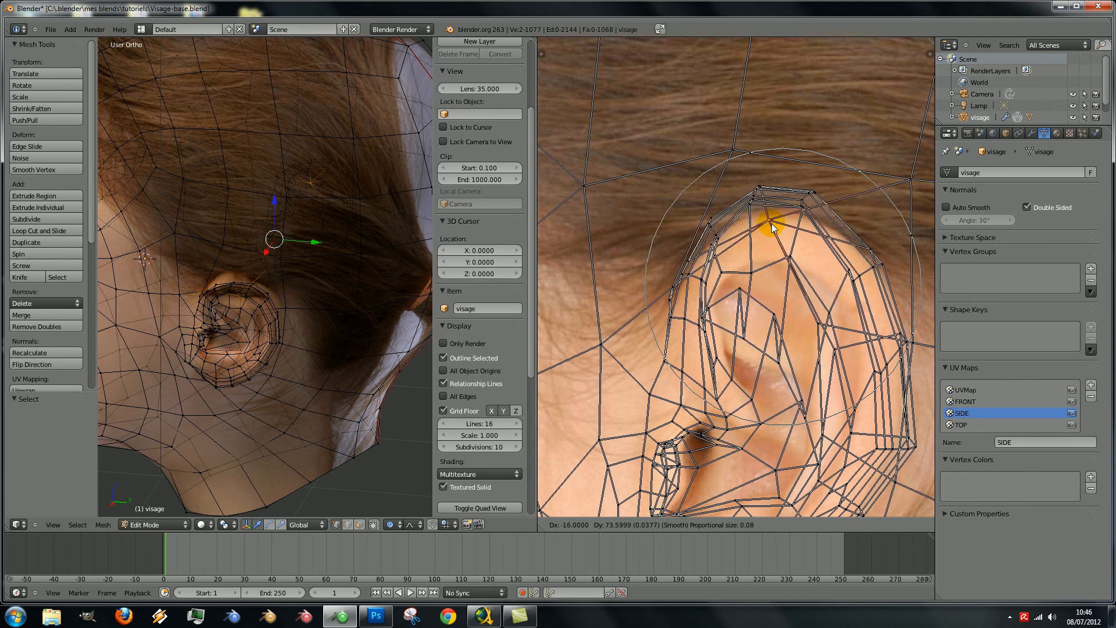
drag(775, 282, 758, 230)
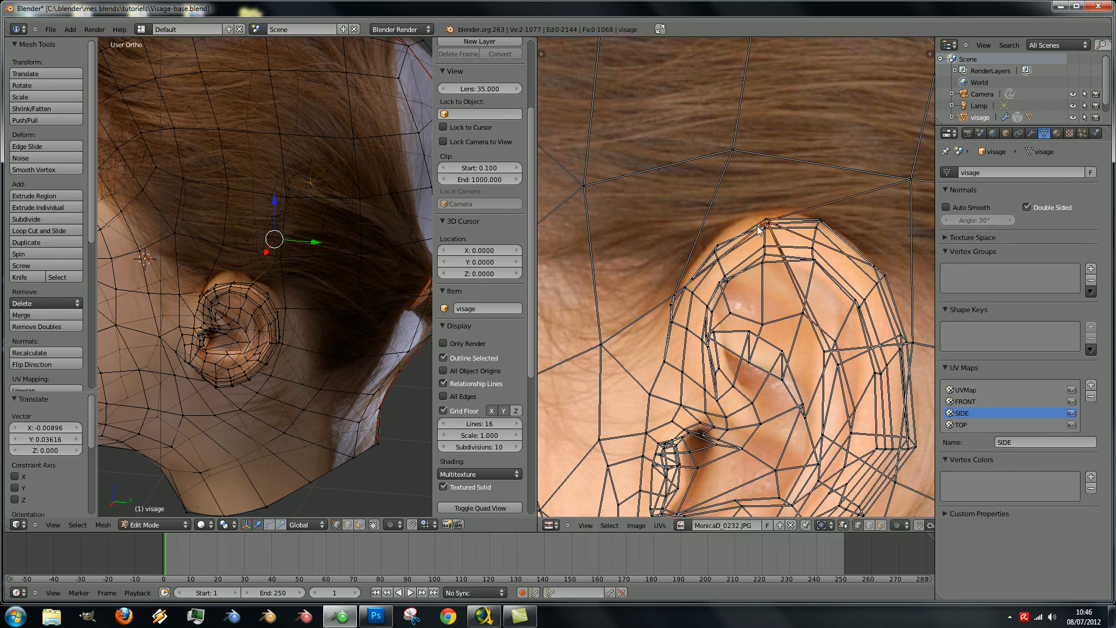
- Select the UV point at the ear's upper front edge and move it up toward the hair without proportional editing
shift+right_click(676, 297)
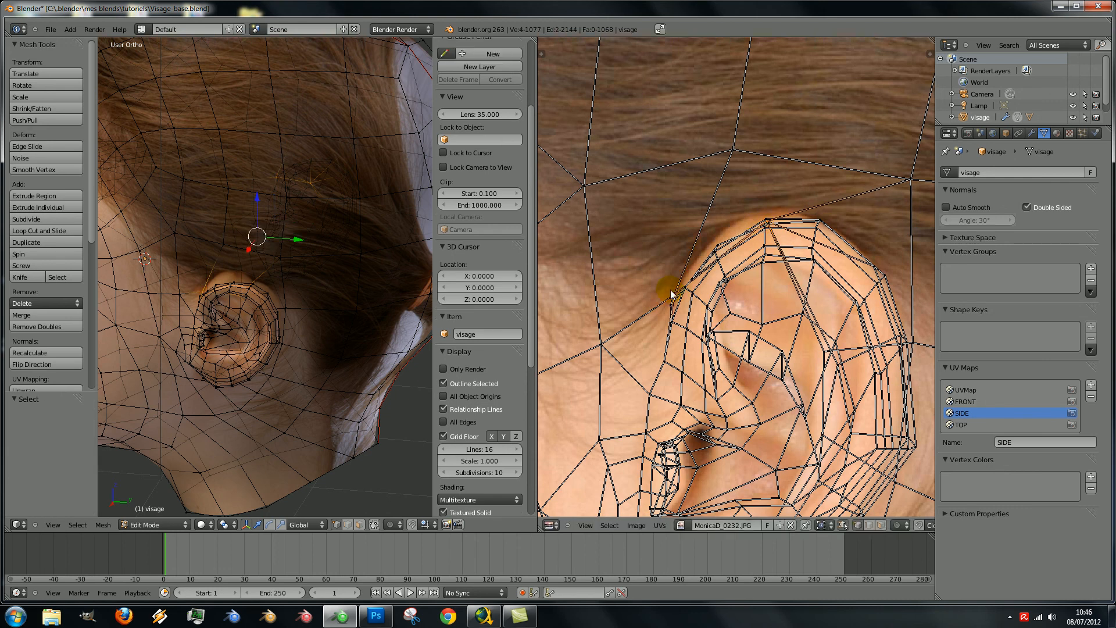
key(g)
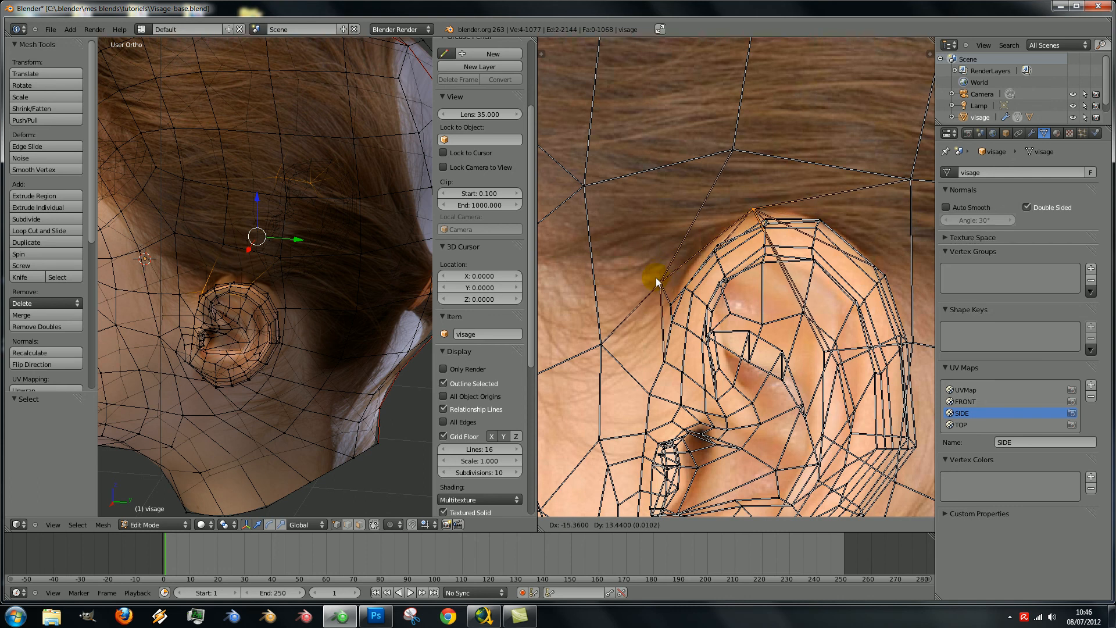
right_click(657, 277)
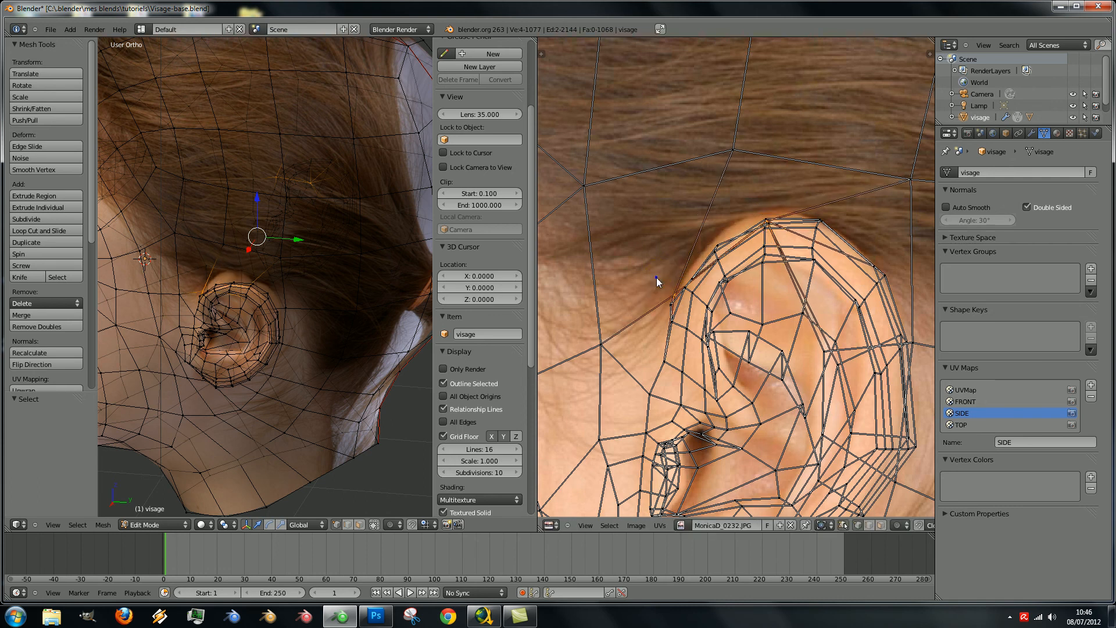
right_click(769, 233)
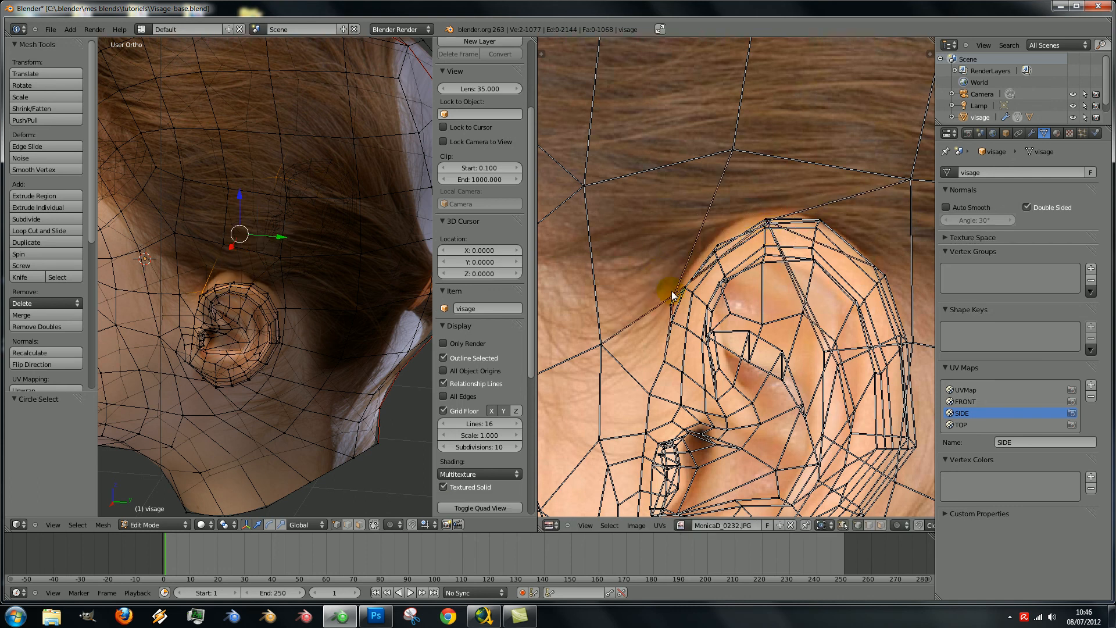
key(g)
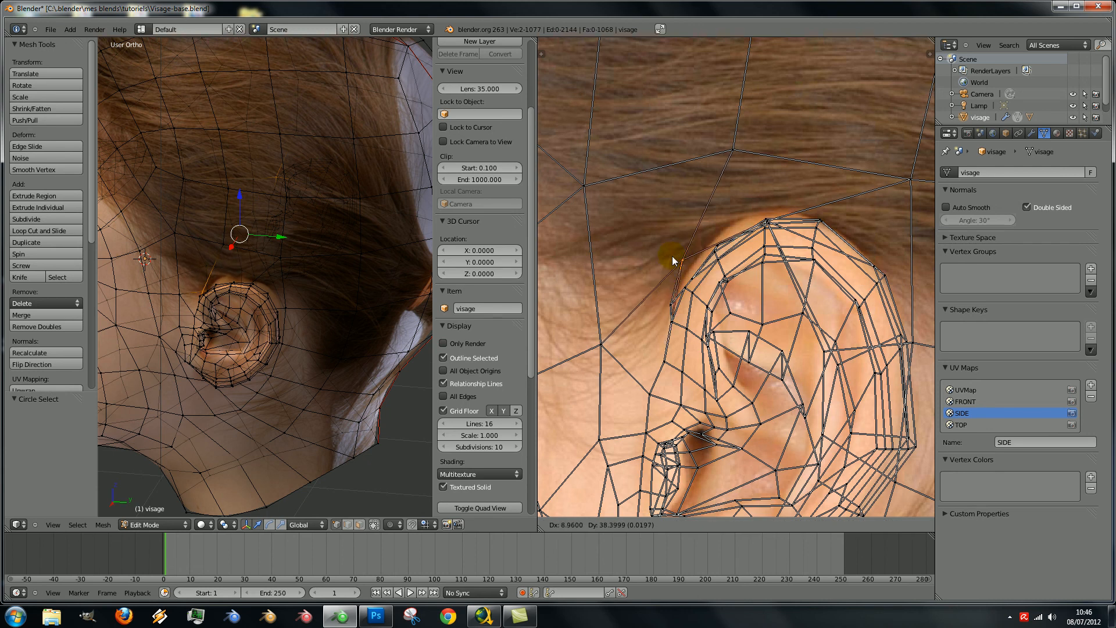
click(685, 247)
- Return to Object Mode, make the TOP UV map active and show its UVs over the top photo in Edit Mode
middle_drag(384, 250, 337, 285)
scroll(244, 267, down, 4)
key(Tab)
scroll(337, 285, down, 7)
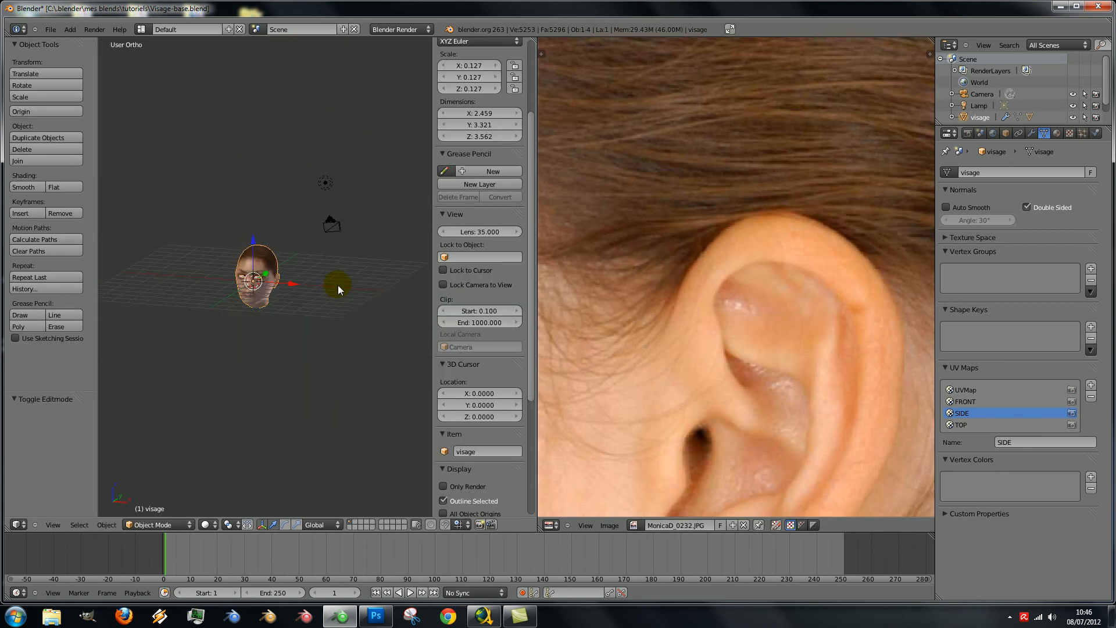
click(962, 426)
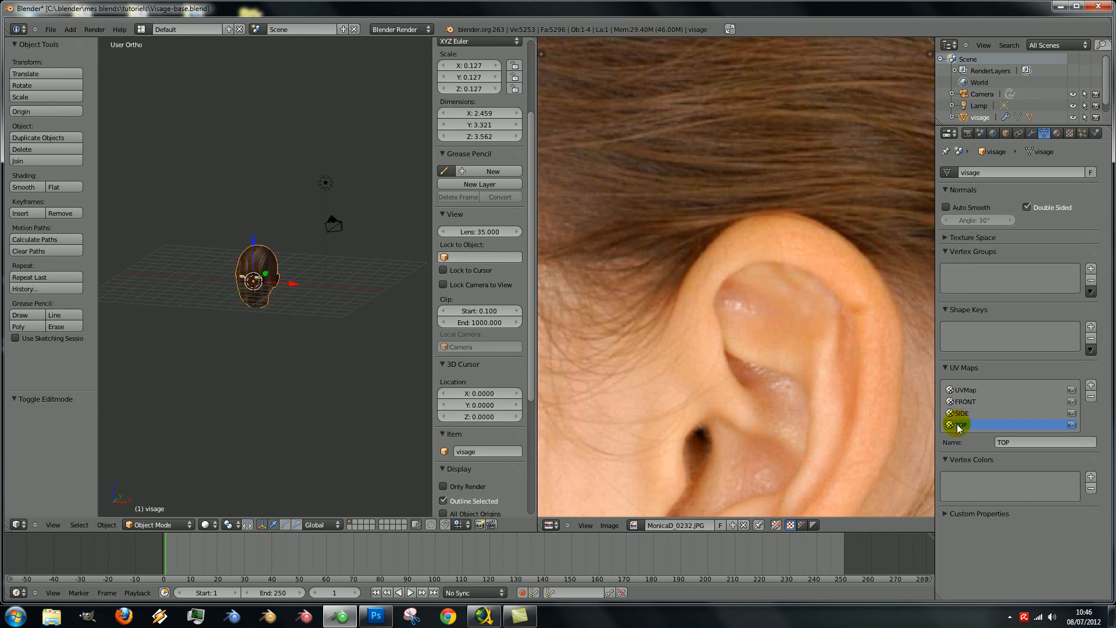
key(Tab)
scroll(746, 296, down, 6)
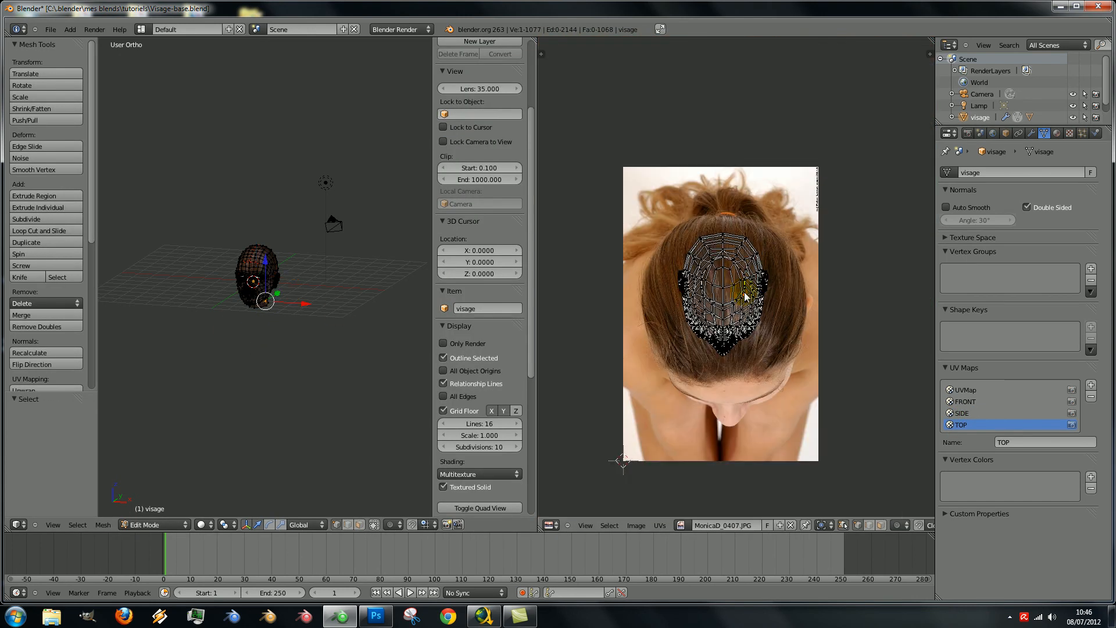
scroll(742, 298, up, 1)
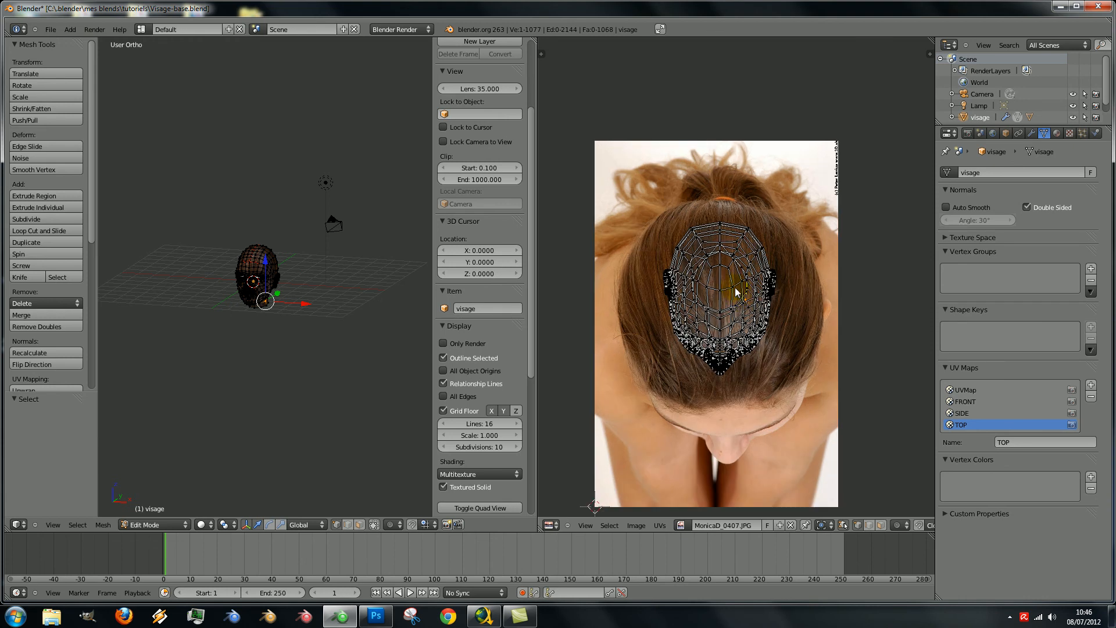
- Turn off UV sync selection and select the whole head mesh with all its TOP UVs
key(l)
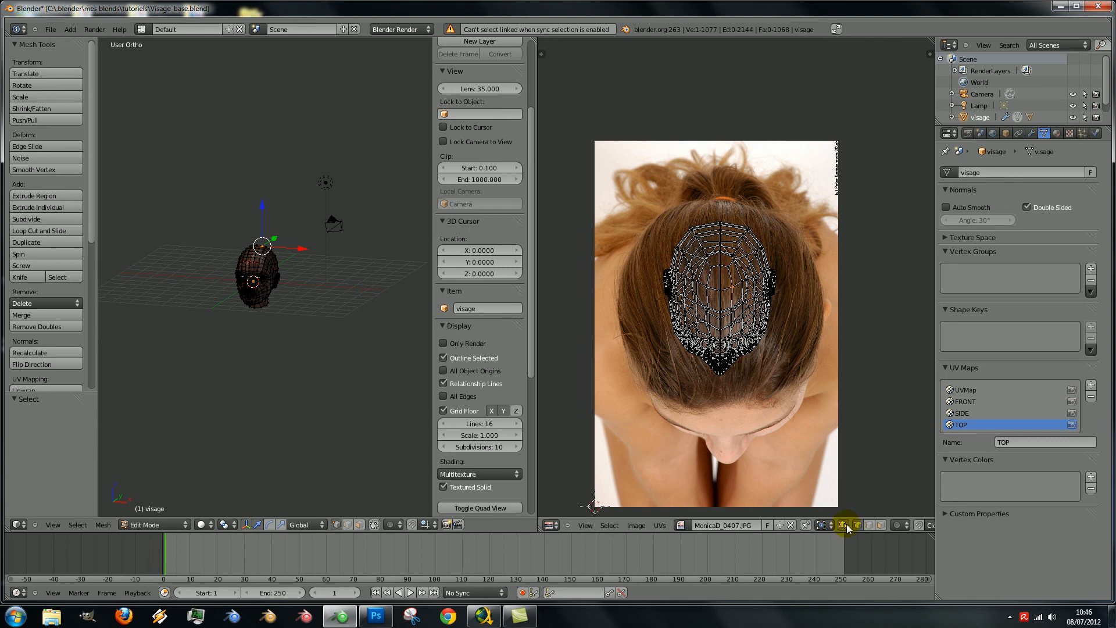
click(843, 525)
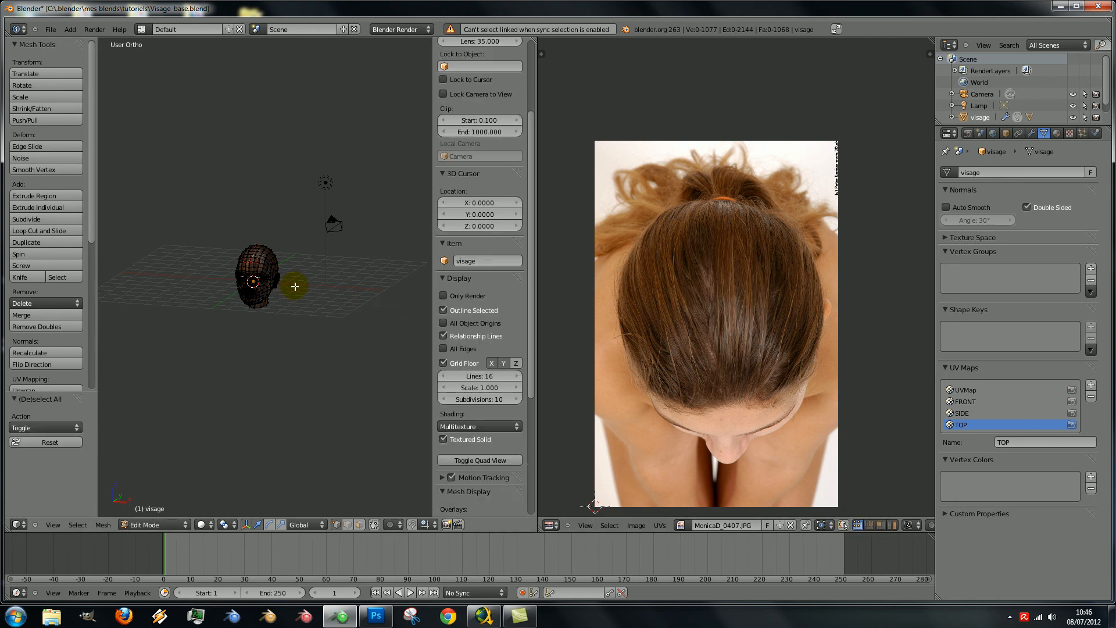
key(a)
scroll(779, 353, up, 1)
key(a)
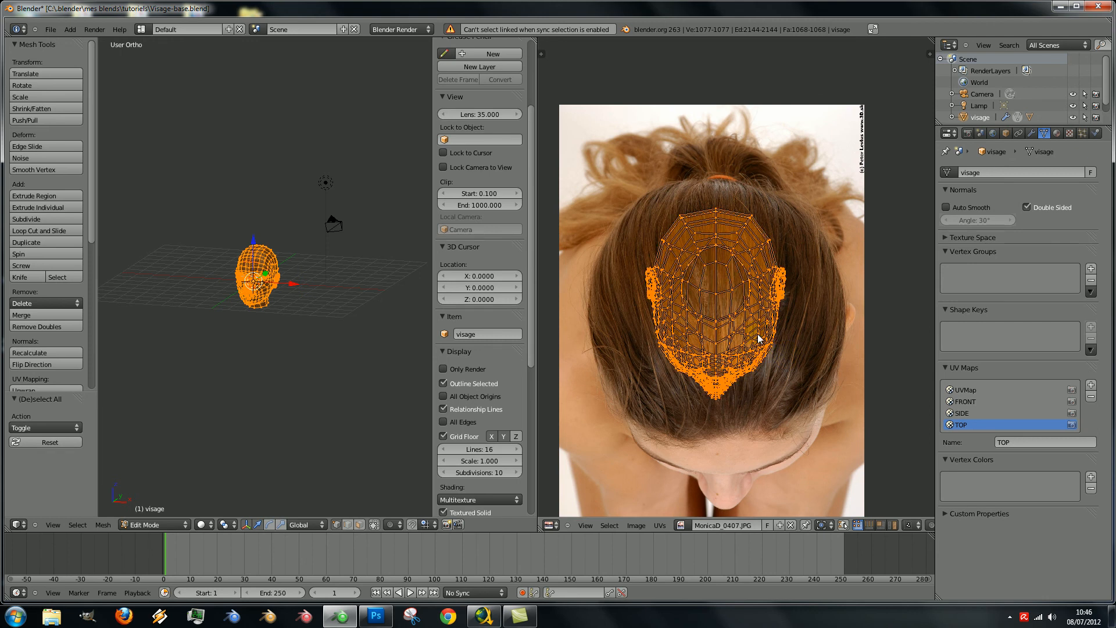
- Fit the TOP UVs to the photo's head: scale by 1.737, rotate -1.566°, move X 0.01907, Y -0.147, and scale by 1.004
key(s)
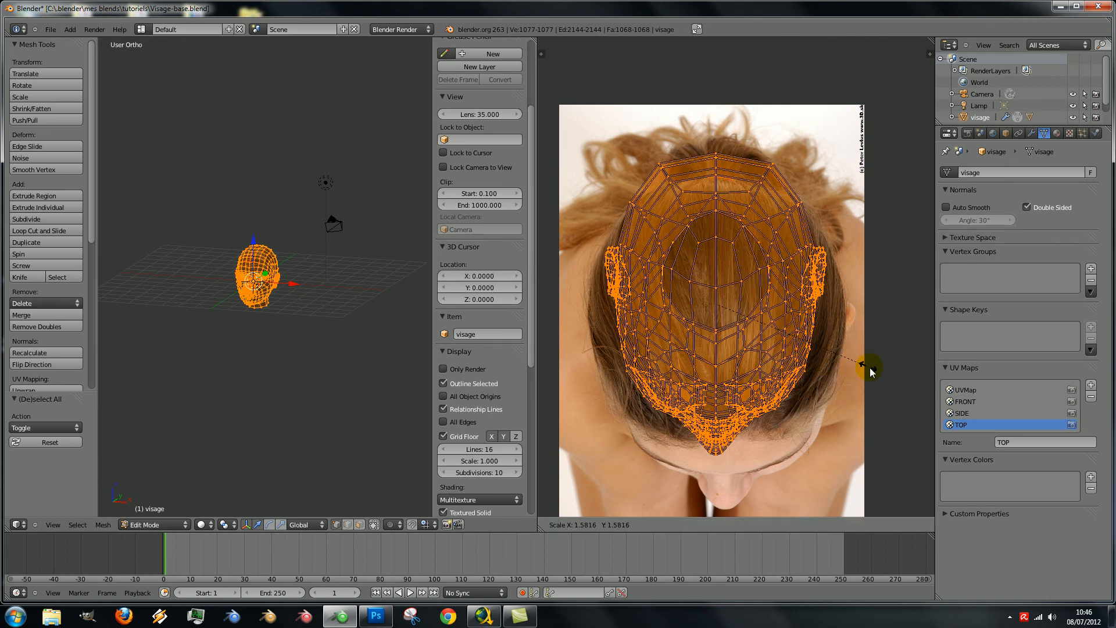
click(873, 368)
key(r)
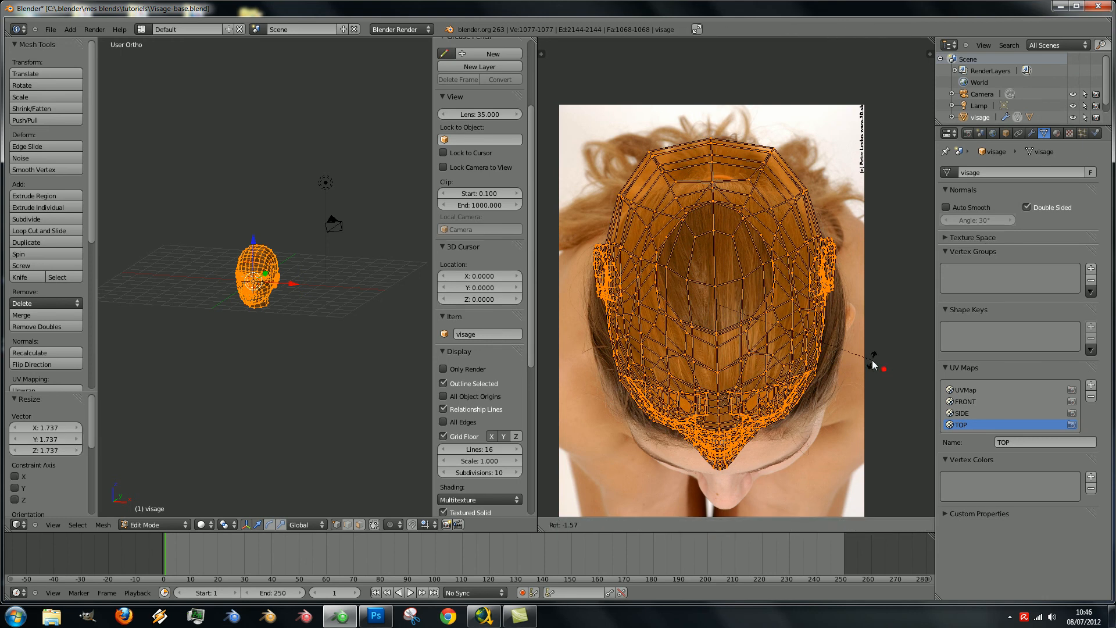
click(872, 360)
key(g)
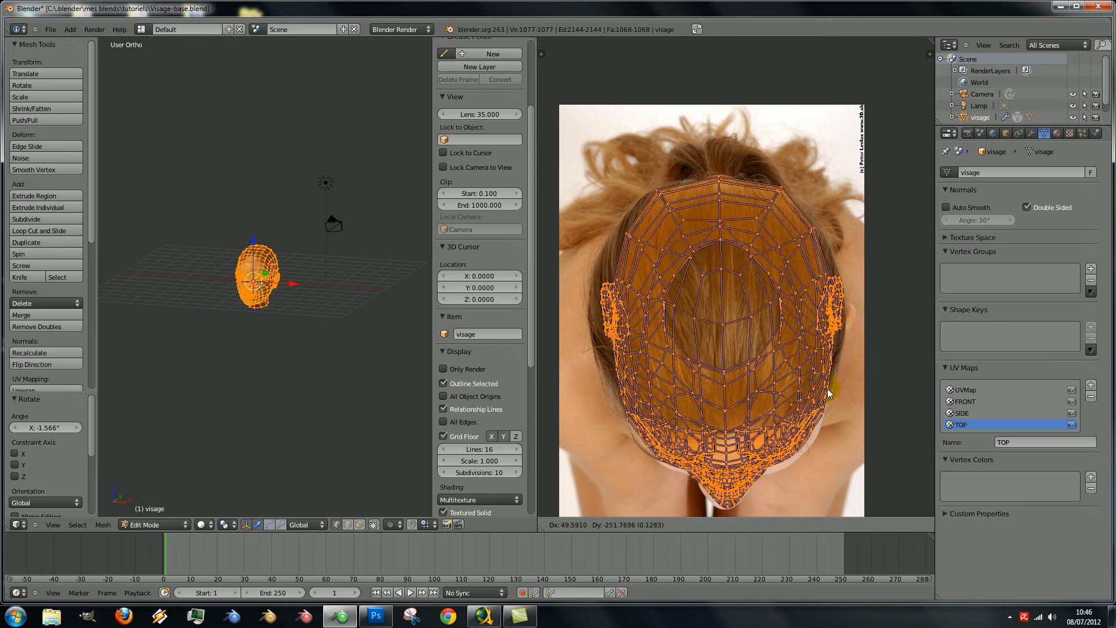
click(826, 395)
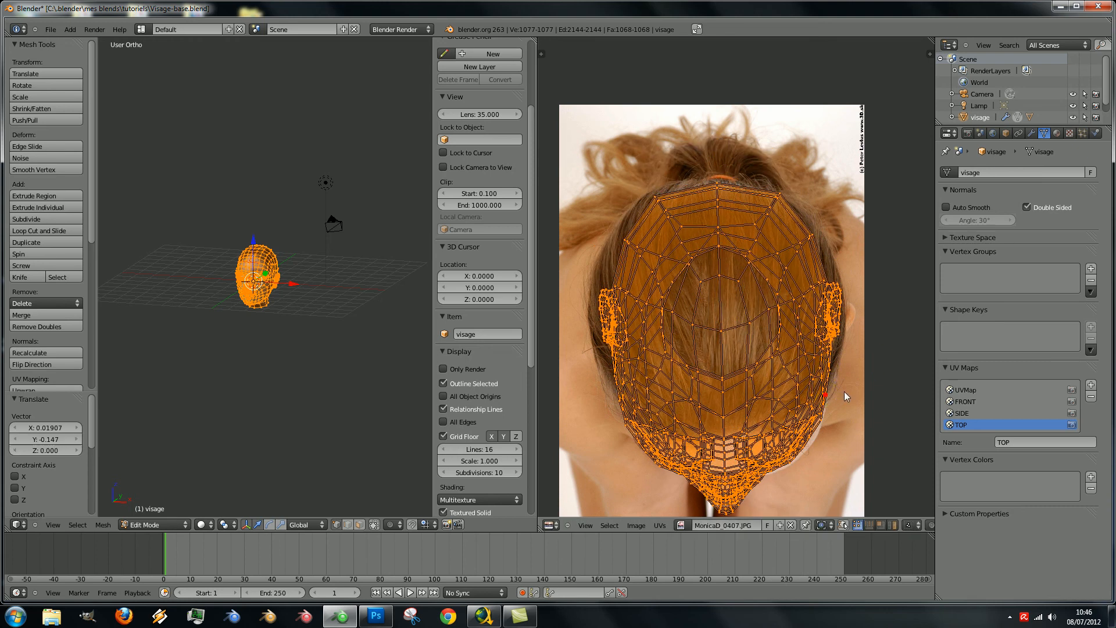
key(s)
click(849, 389)
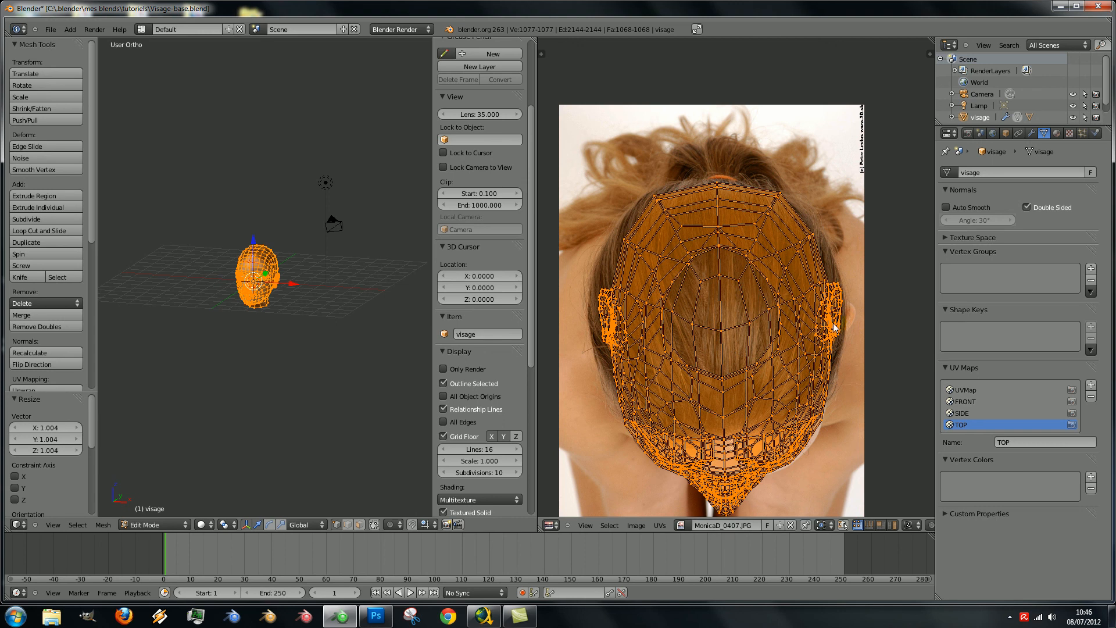
- Examine the head from above in Object Mode to check how the top photo's hair is projected
scroll(226, 303, up, 6)
key(Tab)
middle_drag(227, 302, 303, 434)
scroll(807, 294, down, 1)
scroll(798, 308, up, 1)
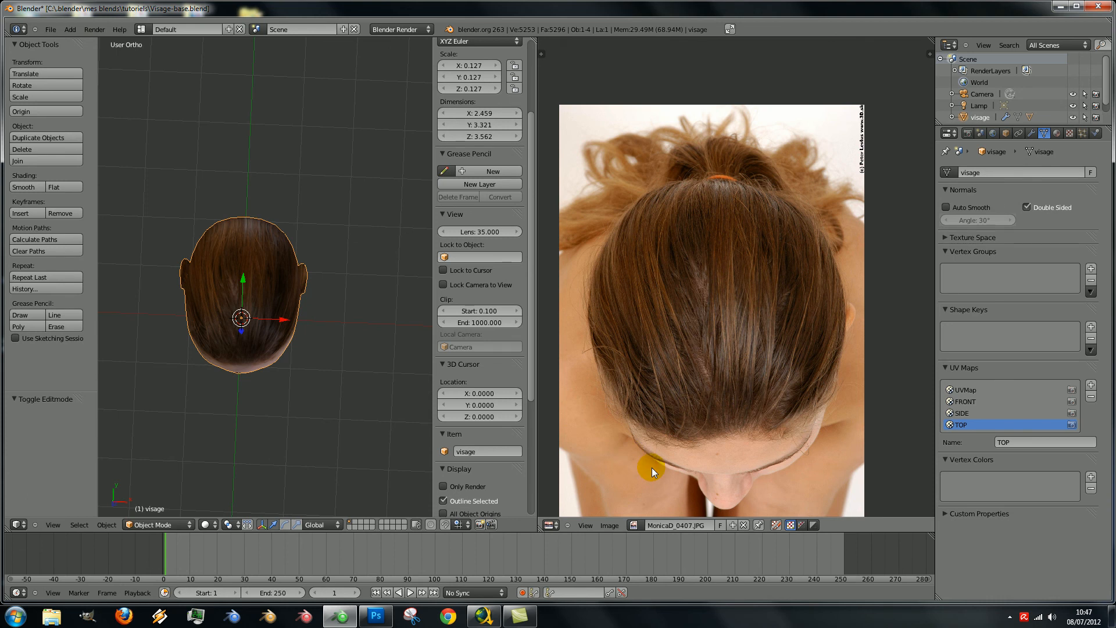
- Preview the head with the FRONT, SIDE and TOP UV maps active in turn, and finish with UVMap active
click(967, 390)
scroll(300, 297, down, 3)
scroll(300, 296, up, 4)
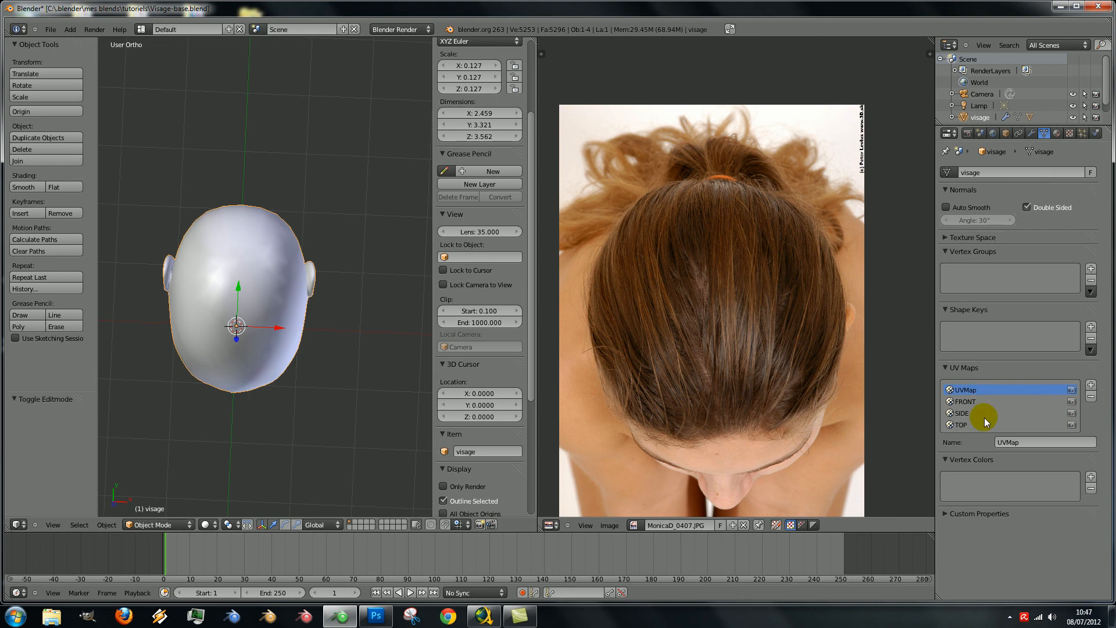
click(959, 401)
middle_drag(311, 317, 285, 246)
middle_drag(360, 349, 317, 280)
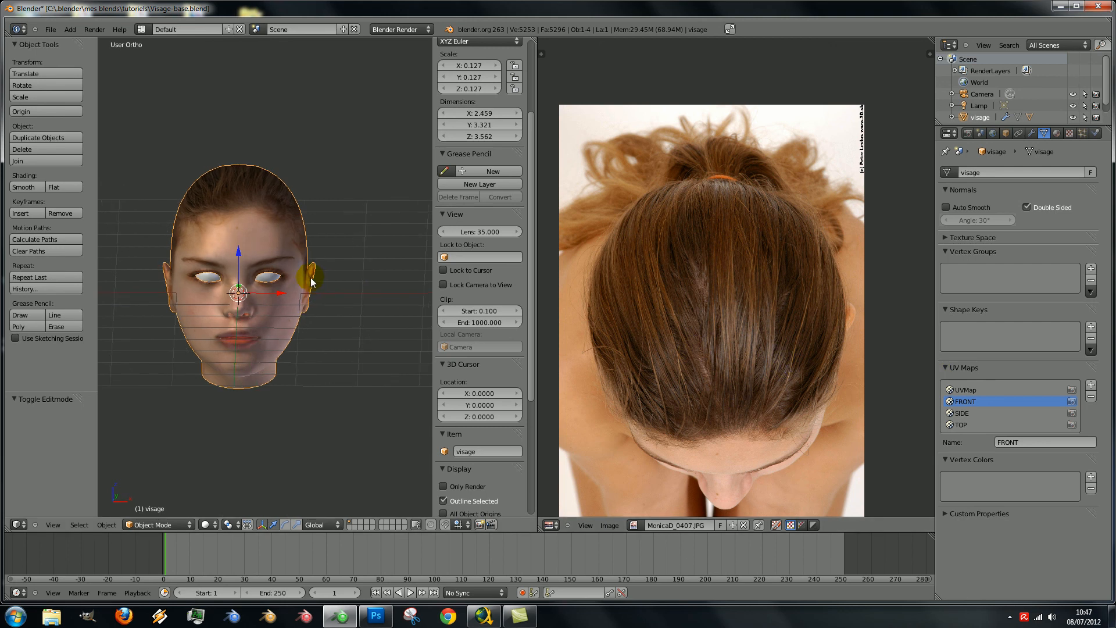
click(962, 414)
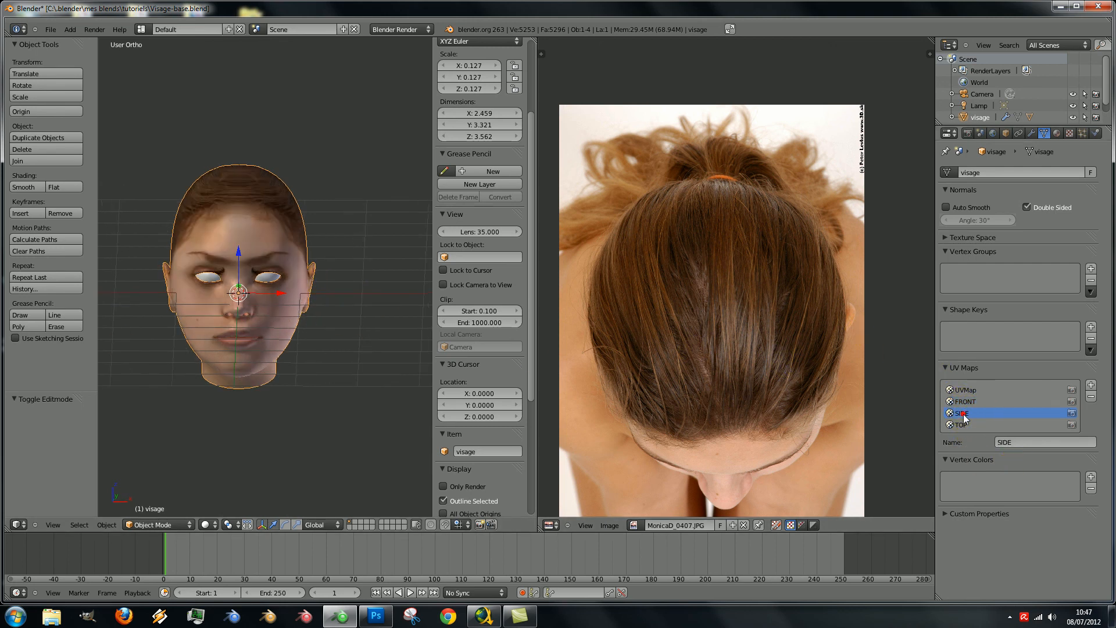
middle_drag(263, 305, 176, 299)
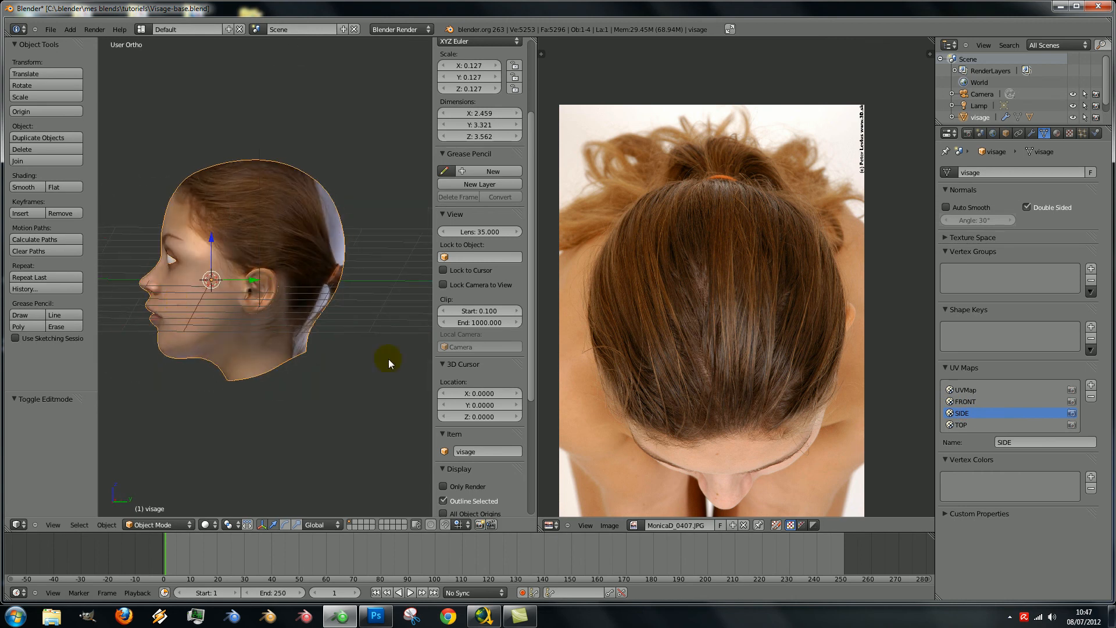
click(961, 425)
middle_drag(166, 355, 206, 252)
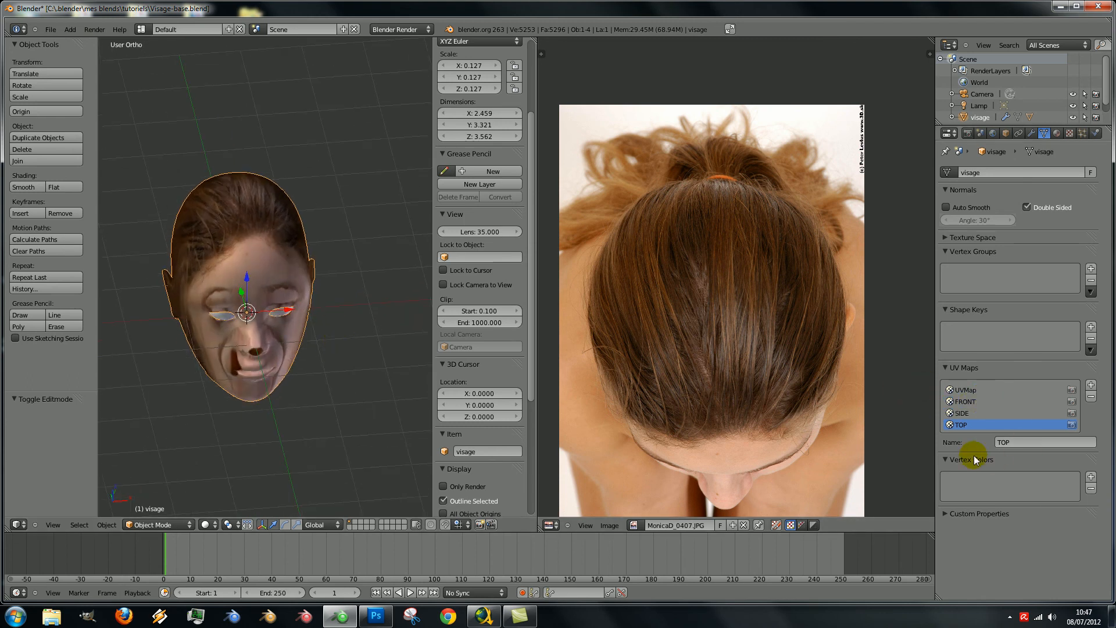
click(966, 391)
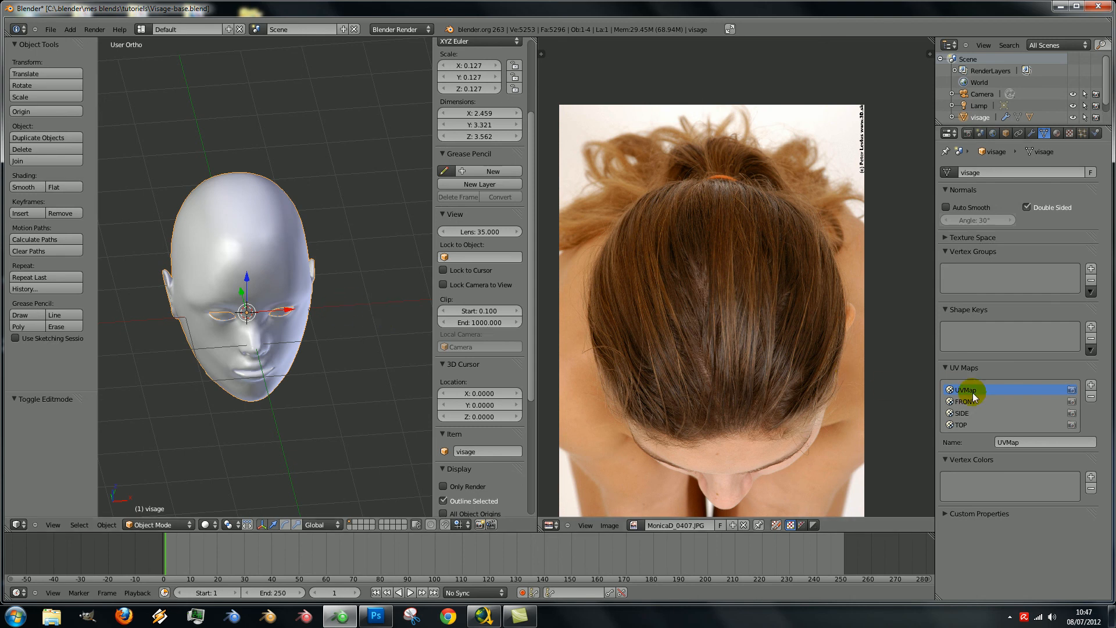
- Join the image editor area into the 3D view and look over the untextured head from the front and side
middle_drag(247, 314, 237, 240)
scroll(494, 458, down, 1)
scroll(495, 459, down, 5)
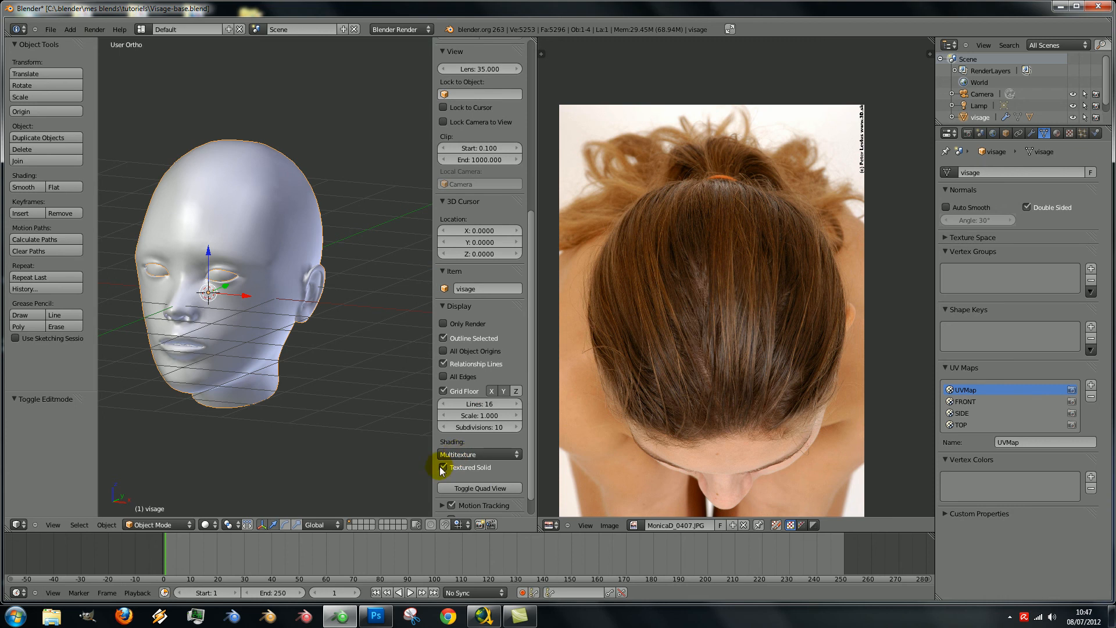
drag(535, 39, 546, 40)
scroll(516, 280, down, 5)
scroll(517, 281, up, 3)
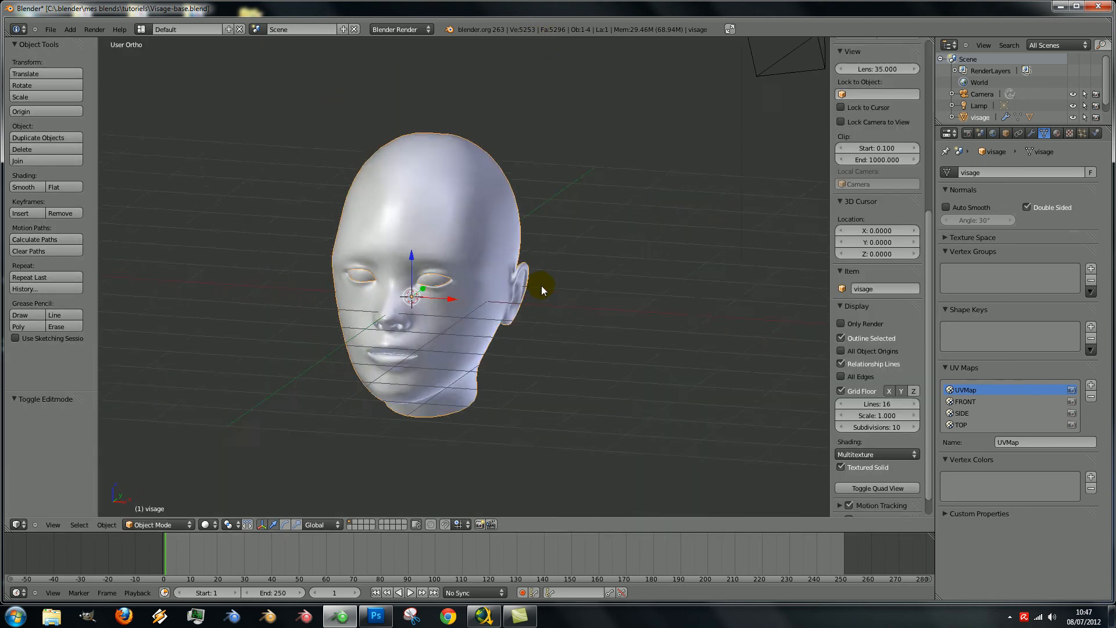
middle_drag(494, 294, 479, 294)
scroll(485, 304, up, 2)
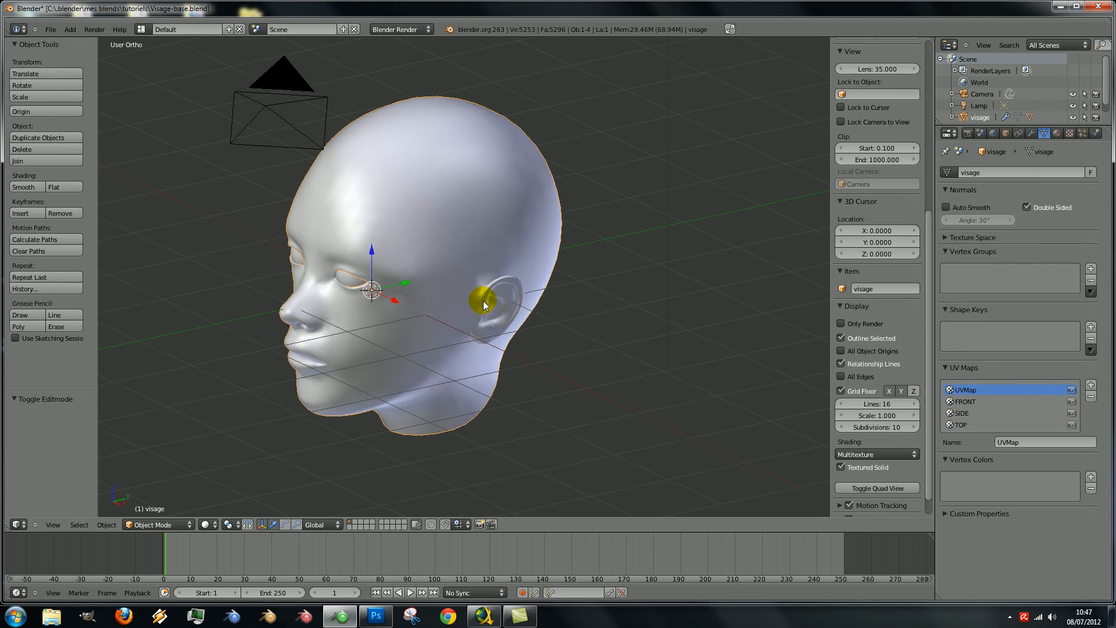
- Split the 3D view into two areas and turn the second one into a UV/Image Editor
drag(933, 38, 536, 52)
click(549, 524)
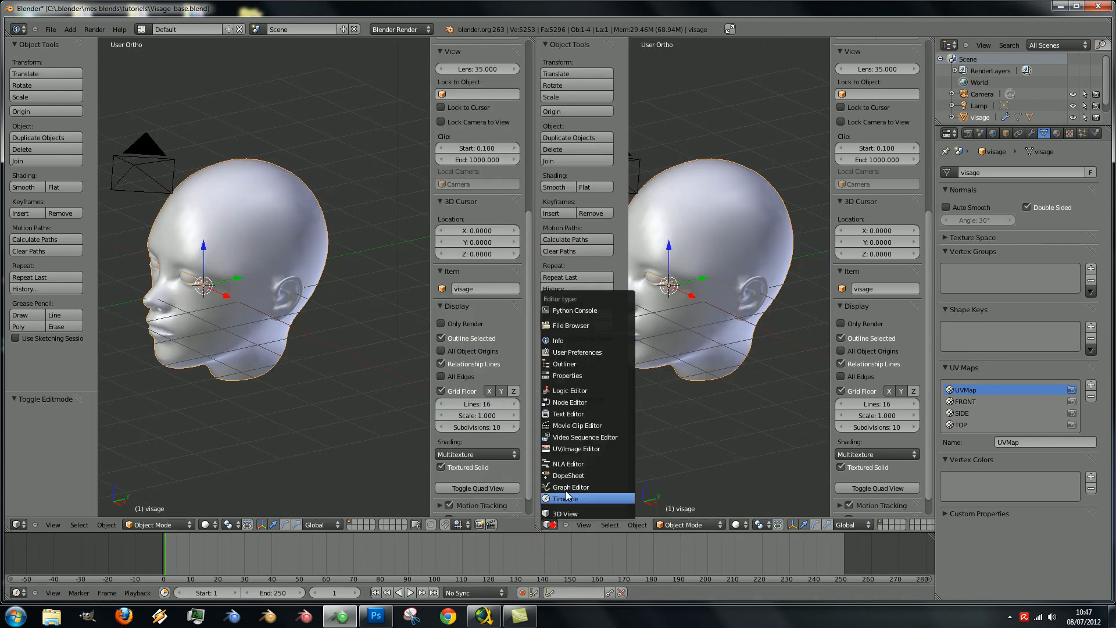
click(573, 449)
- Enter Edit Mode on the head with the whole mesh selected, showing its complete UVMap layout
key(Tab)
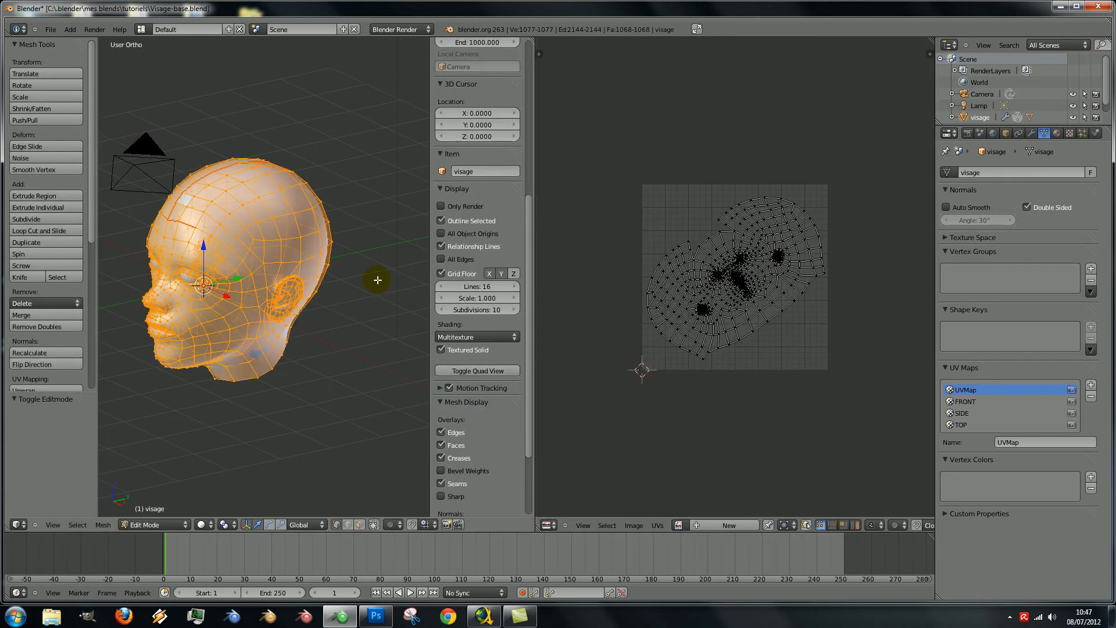
key(a)
key(a)
scroll(709, 295, up, 5)
scroll(745, 199, down, 2)
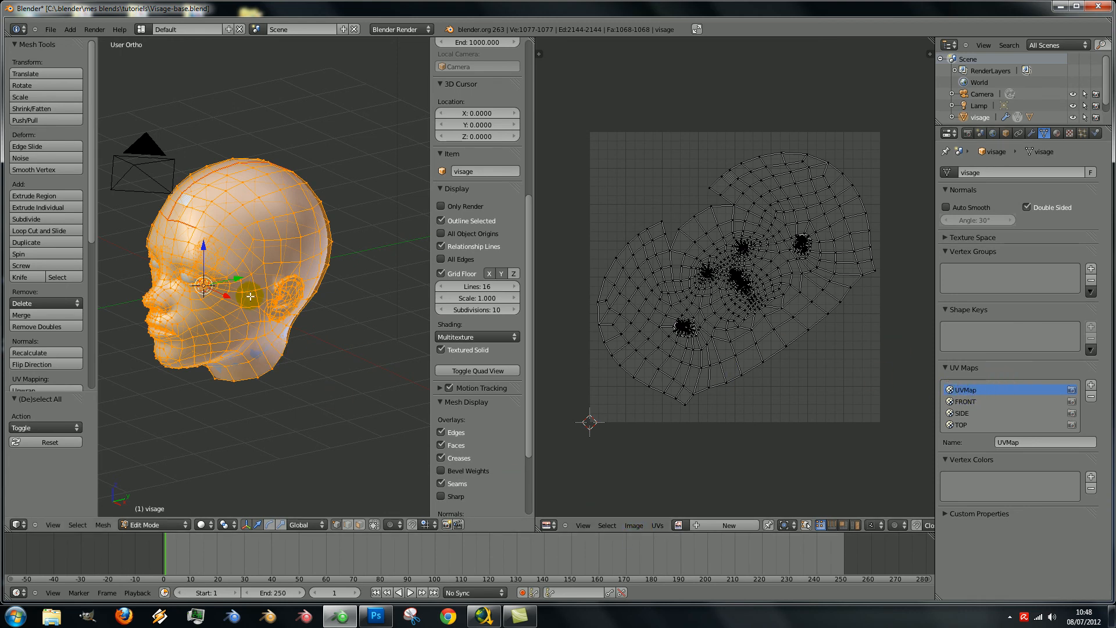
- Create a new blank black image of 2048 by 2048 for the head's UVMap layout
click(634, 526)
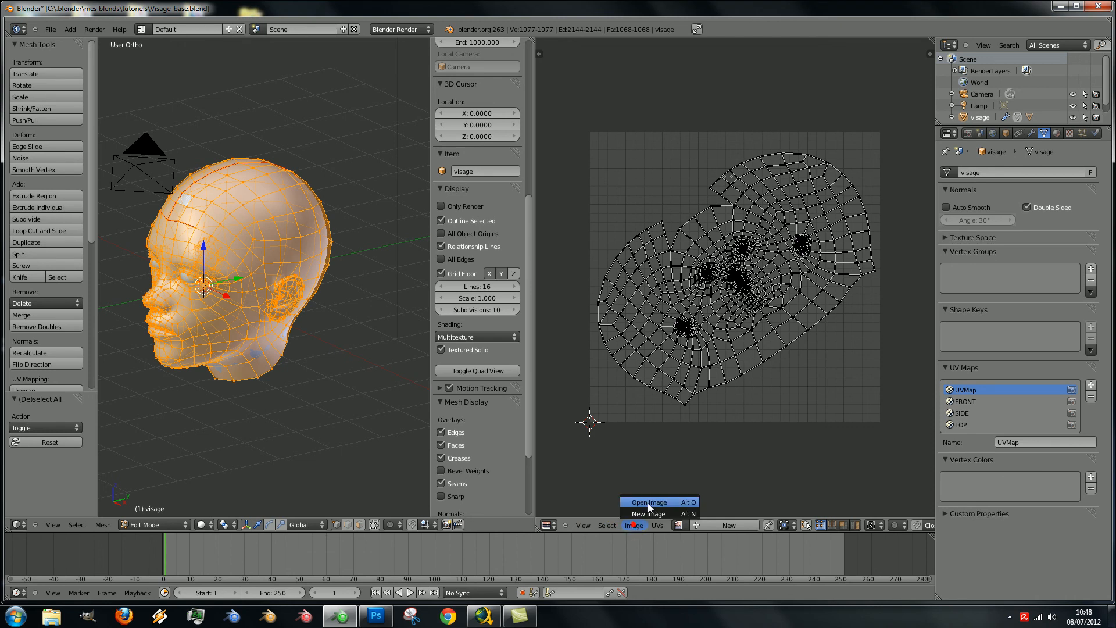
click(646, 514)
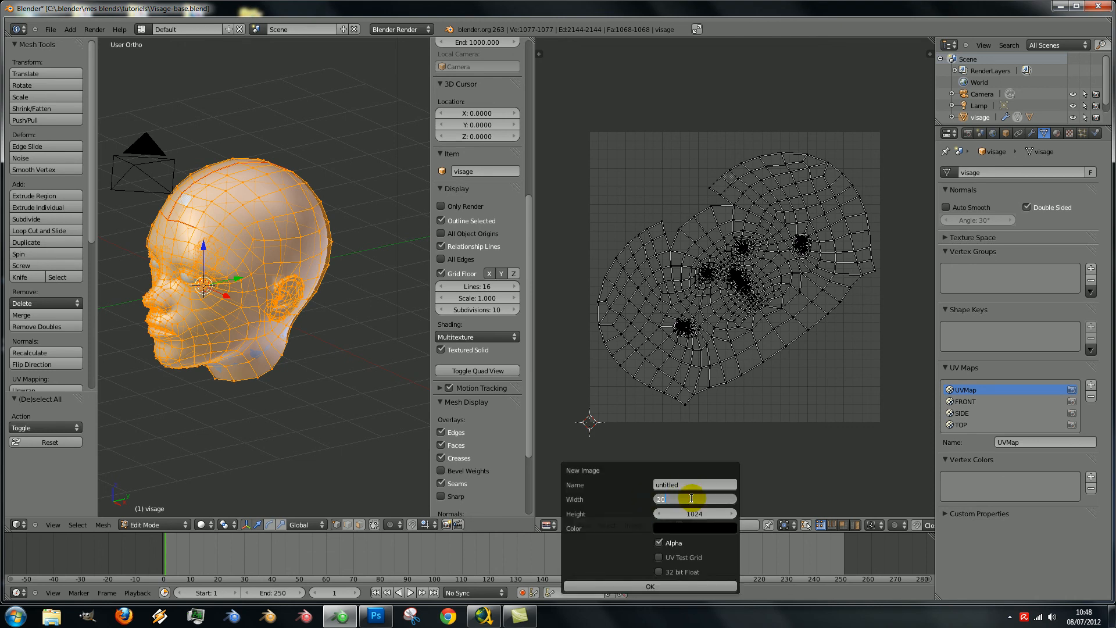
click(696, 514)
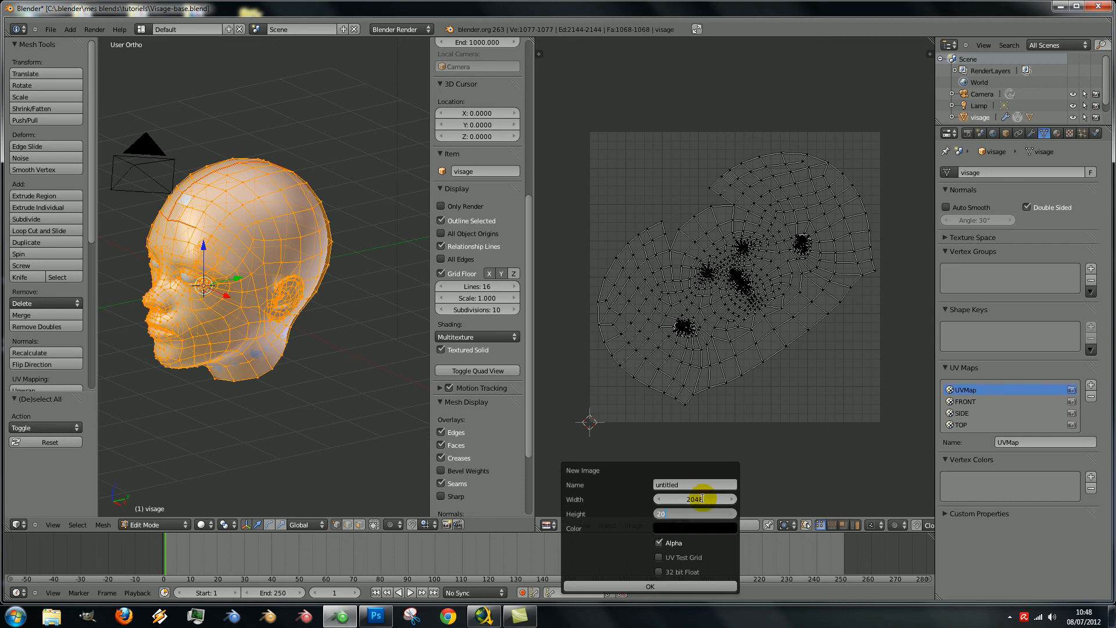
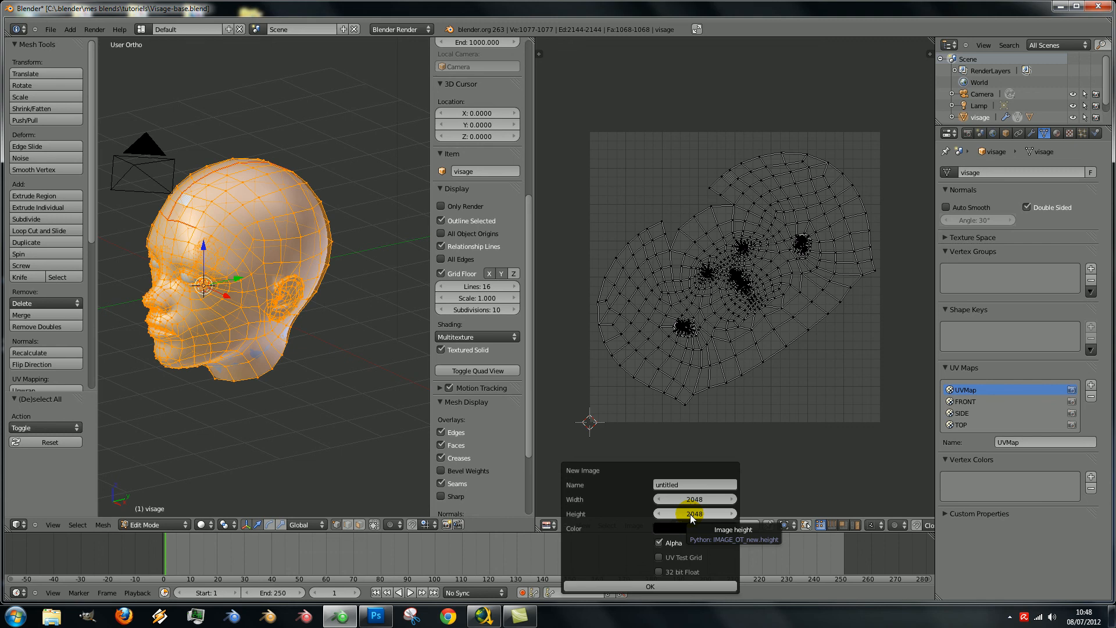
click(662, 585)
scroll(723, 332, down, 2)
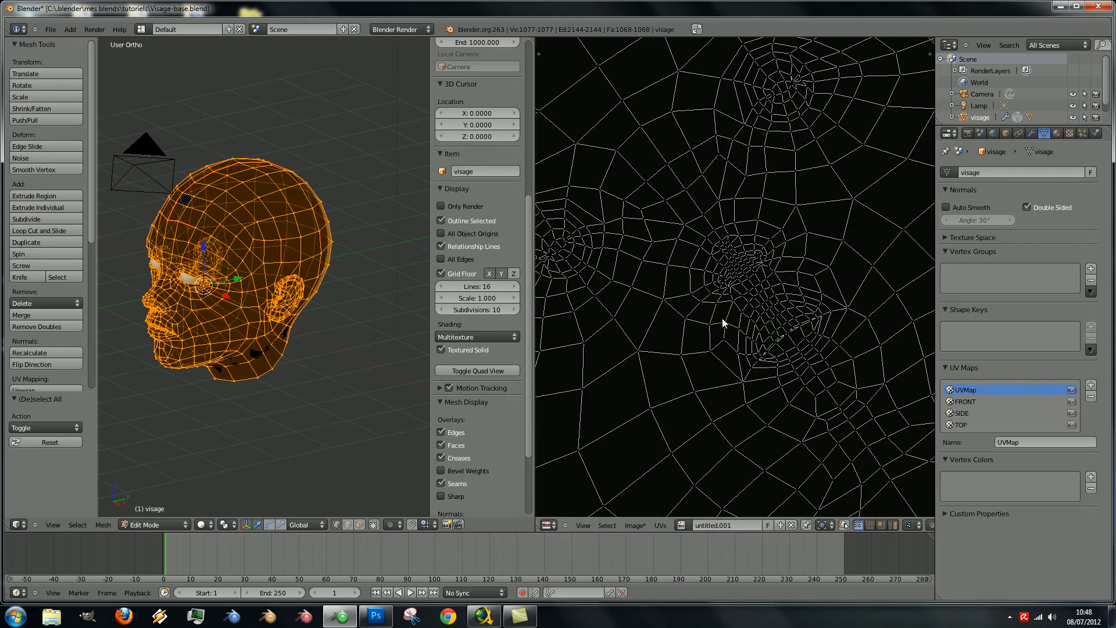
scroll(718, 340, down, 3)
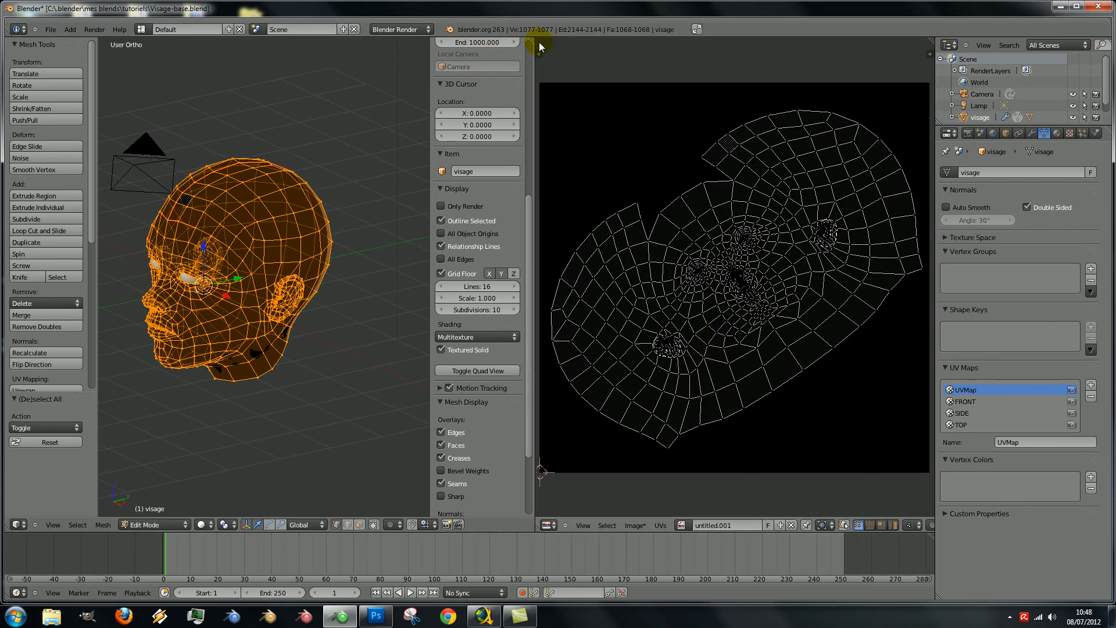
- Widen the 3D view and switch the head to Texture Paint mode, seen from the front
drag(534, 171, 847, 174)
middle_drag(440, 297, 395, 254)
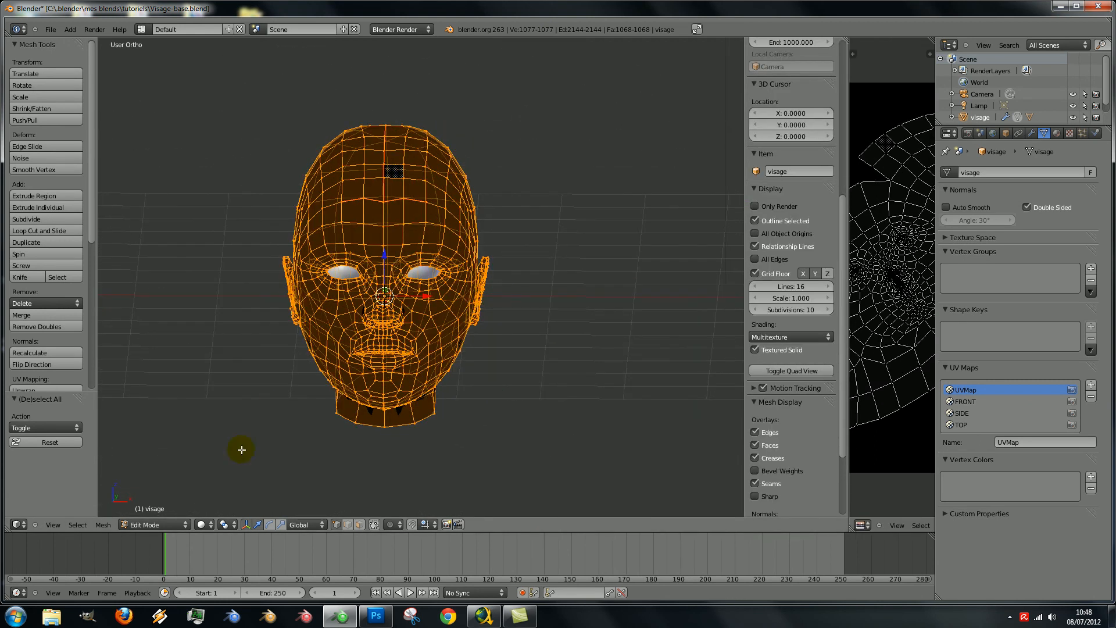
click(192, 525)
click(166, 462)
scroll(417, 294, down, 5)
scroll(417, 294, up, 5)
mouse_move(417, 294)
middle_down()
mouse_move(274, 295)
mouse_move(427, 249)
mouse_move(455, 267)
mouse_move(399, 296)
middle_up()
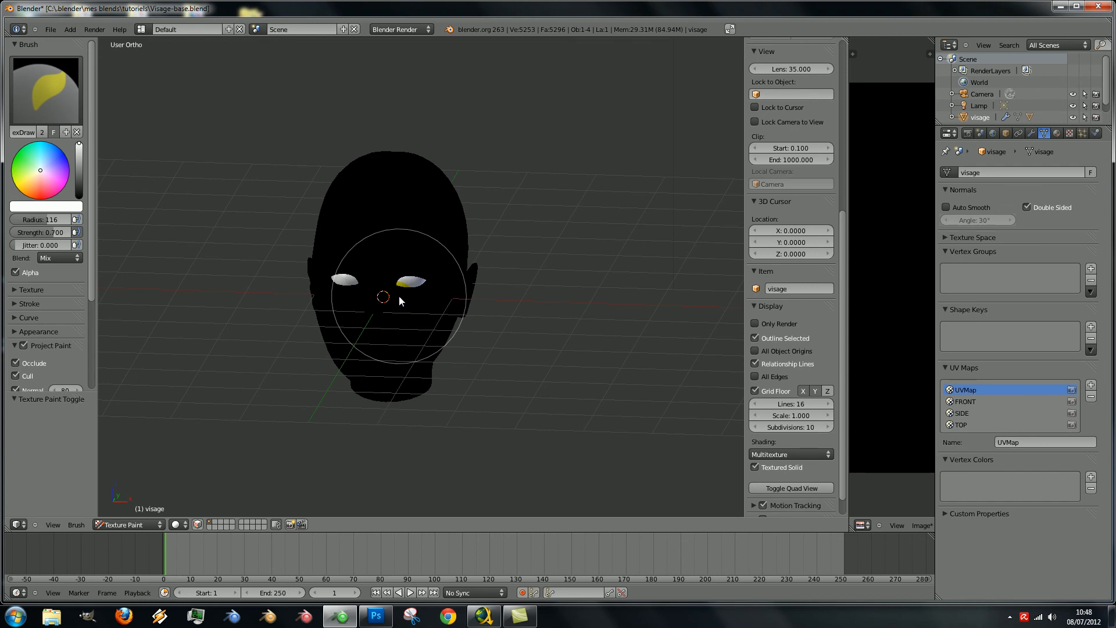
- Choose the Clone brush for texture painting
scroll(90, 253, down, 3)
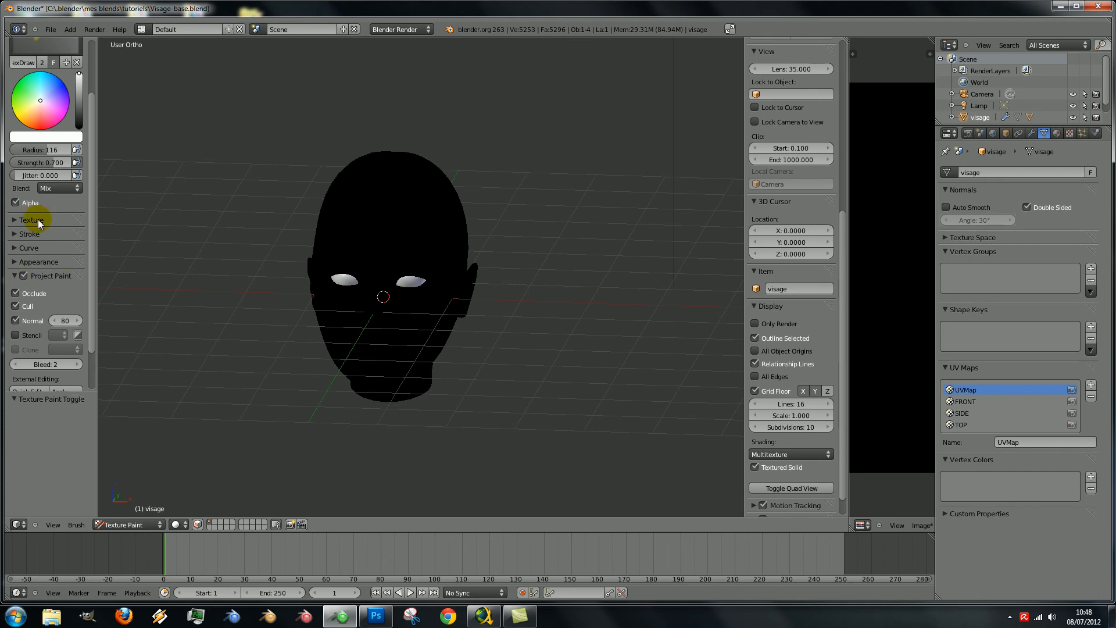
scroll(75, 237, up, 3)
click(46, 106)
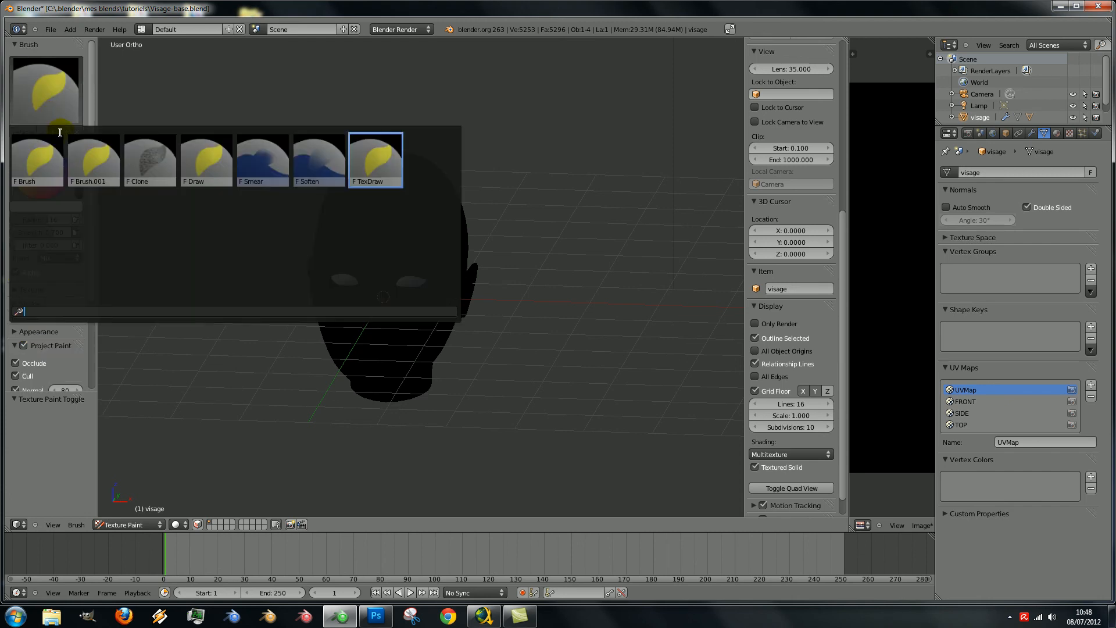
click(150, 160)
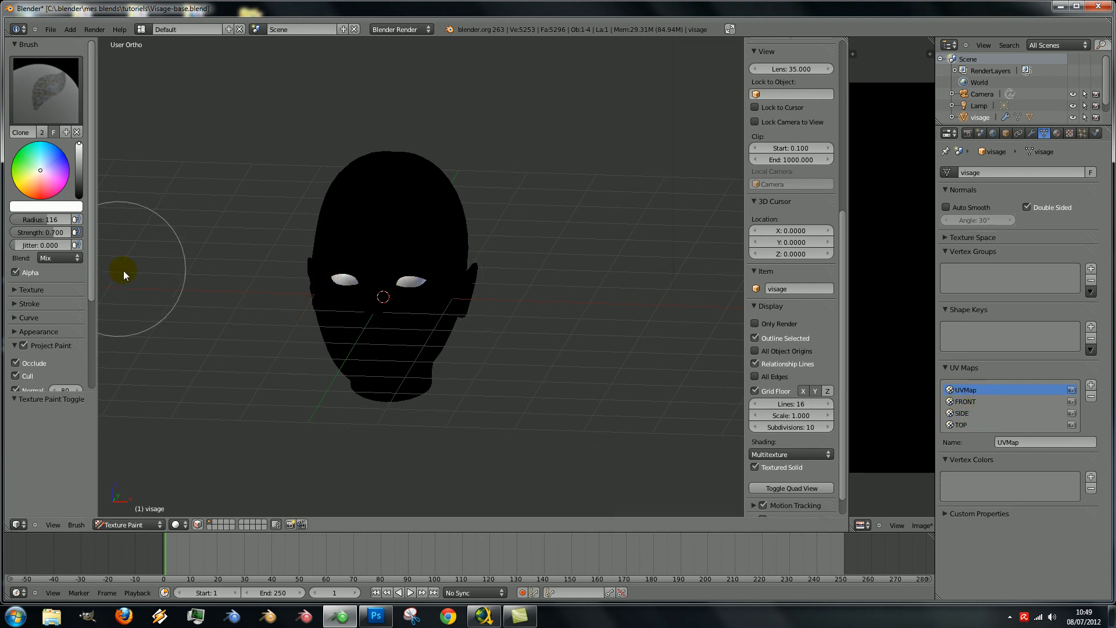
- Enable Clone in the Project Paint settings with FRONT as the source, and set the brush strength to 1.000
scroll(86, 296, down, 5)
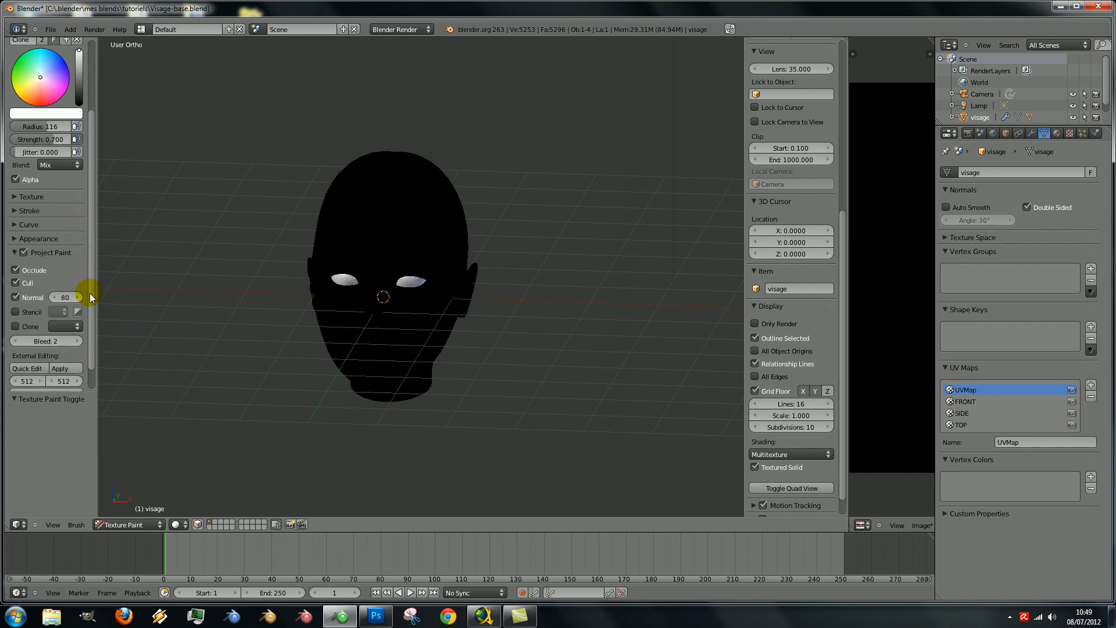
click(15, 325)
click(78, 327)
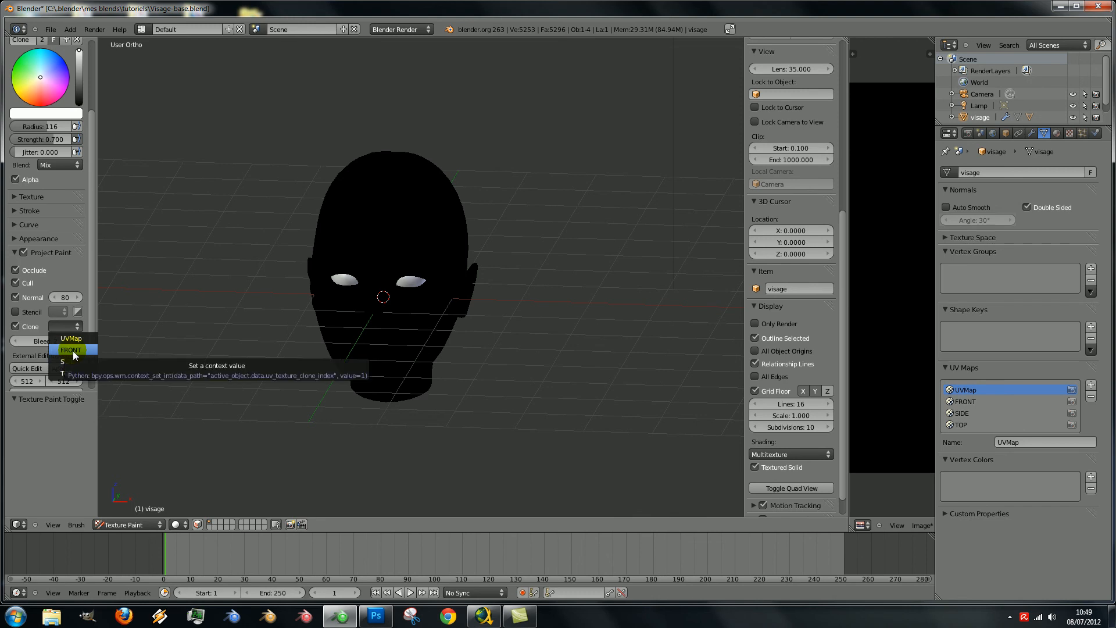
click(72, 351)
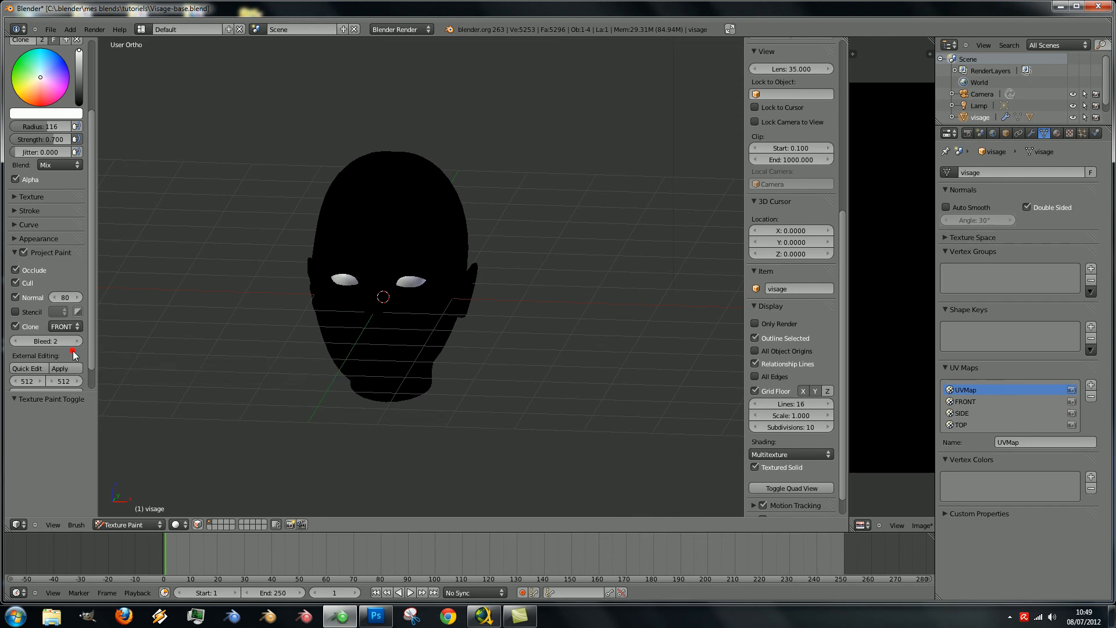
scroll(86, 209, up, 2)
drag(51, 163, 123, 166)
- Clone the front photo over the black head, covering the face, forehead, front hairline and temples
middle_drag(321, 293, 312, 292)
scroll(312, 291, up, 3)
middle_drag(404, 275, 417, 266)
mouse_move(395, 231)
mouse_down()
mouse_move(331, 239)
mouse_move(247, 291)
mouse_move(342, 231)
mouse_move(393, 274)
mouse_move(369, 309)
mouse_move(346, 439)
mouse_move(436, 396)
mouse_move(444, 254)
mouse_move(392, 390)
mouse_move(354, 410)
mouse_move(327, 238)
mouse_move(456, 223)
mouse_move(370, 175)
mouse_move(428, 231)
mouse_move(385, 239)
mouse_move(418, 241)
mouse_up()
mouse_move(418, 241)
middle_down()
mouse_move(299, 239)
mouse_move(343, 294)
middle_up()
mouse_move(272, 429)
middle_down()
mouse_move(413, 284)
mouse_move(440, 278)
middle_up()
mouse_move(419, 263)
mouse_down()
mouse_move(351, 288)
mouse_move(336, 349)
mouse_move(284, 265)
mouse_move(316, 355)
mouse_up()
mouse_move(316, 355)
middle_down()
mouse_move(471, 239)
mouse_move(437, 359)
middle_up()
mouse_move(413, 296)
mouse_down()
mouse_move(482, 175)
mouse_move(543, 143)
mouse_up()
mouse_move(543, 143)
middle_down()
mouse_move(460, 274)
mouse_move(319, 346)
middle_up()
mouse_move(319, 346)
mouse_down()
mouse_move(531, 285)
mouse_move(386, 302)
mouse_move(323, 345)
mouse_up()
middle_drag(323, 345, 366, 280)
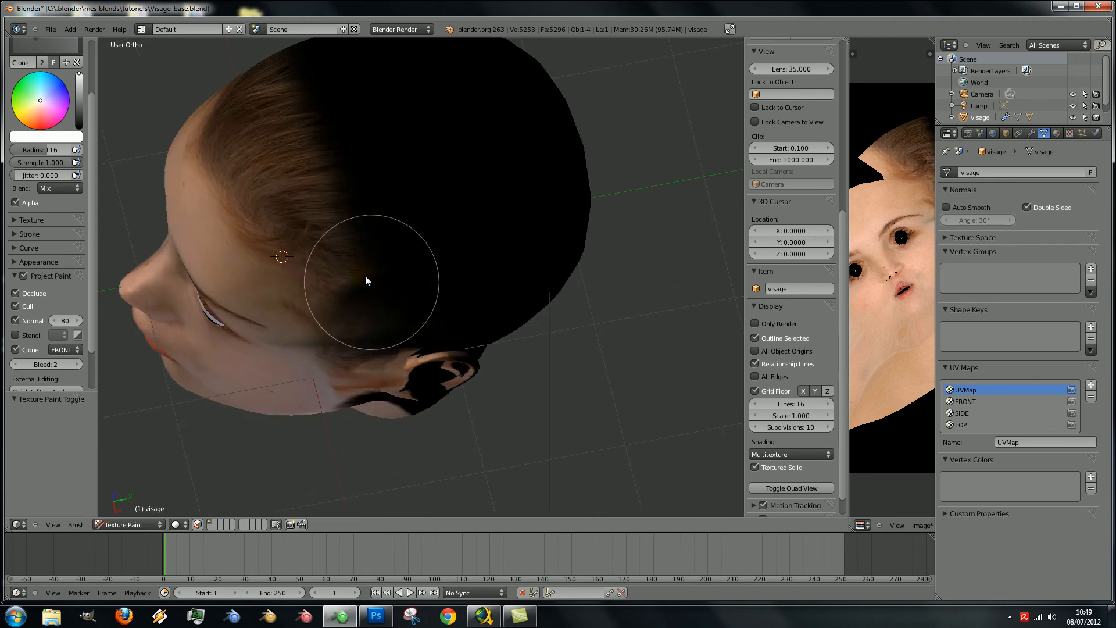
- Paint the cloned front photo under the chin, on the neck and around the lips
mouse_move(386, 411)
middle_down()
mouse_move(441, 213)
mouse_move(415, 264)
middle_up()
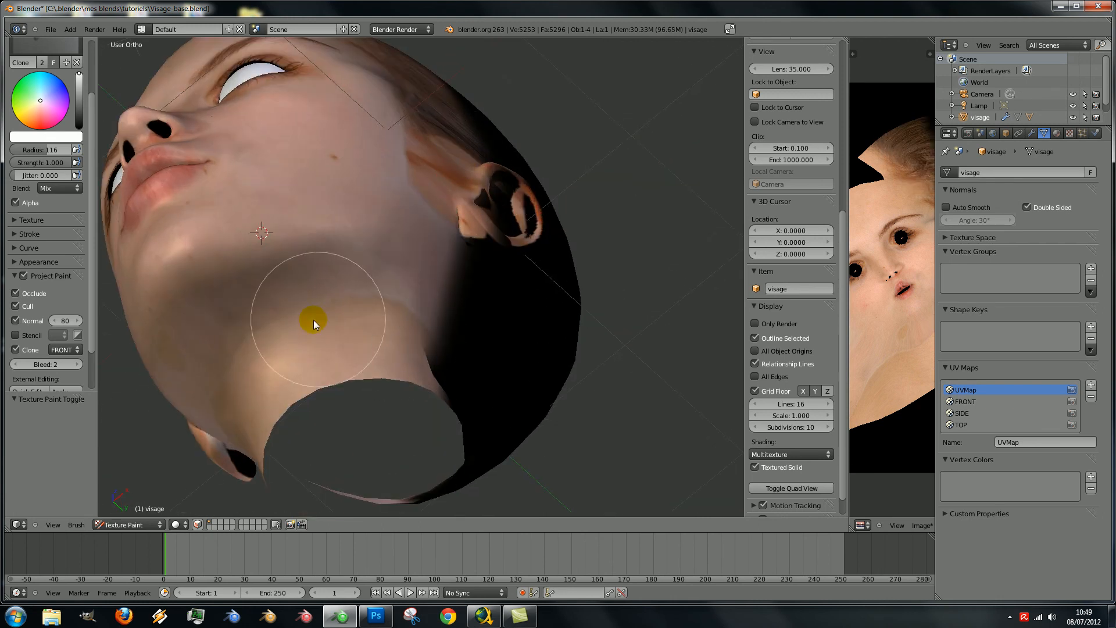
middle_drag(256, 131, 330, 217)
scroll(393, 362, up, 3)
middle_drag(393, 367, 422, 268)
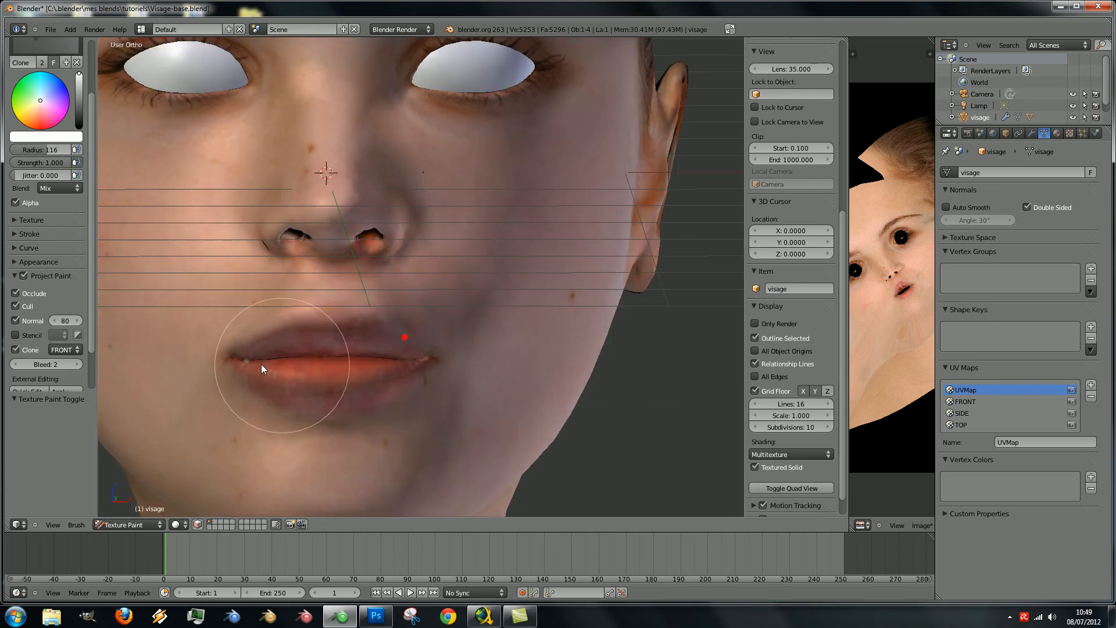
middle_drag(357, 364, 371, 418)
drag(371, 418, 189, 430)
mouse_move(189, 430)
middle_down()
mouse_move(364, 449)
mouse_move(407, 408)
middle_up()
mouse_move(407, 409)
mouse_down()
mouse_move(312, 413)
mouse_move(436, 401)
mouse_move(270, 408)
mouse_up()
middle_drag(269, 408, 457, 381)
mouse_move(457, 380)
mouse_down()
mouse_move(541, 364)
mouse_move(369, 372)
mouse_up()
- Touch up the remaining unpainted spots around the nose and eyelids with the cloned front photo
mouse_move(368, 372)
middle_down()
mouse_move(549, 323)
mouse_move(559, 293)
middle_up()
middle_drag(417, 277, 564, 344)
mouse_move(501, 235)
middle_down()
mouse_move(417, 134)
mouse_move(444, 146)
middle_up()
mouse_move(444, 146)
mouse_down()
mouse_move(423, 114)
mouse_move(330, 123)
mouse_move(408, 132)
mouse_up()
mouse_move(407, 131)
middle_down()
mouse_move(364, 109)
mouse_move(450, 187)
mouse_move(525, 158)
middle_up()
mouse_move(566, 210)
middle_down()
mouse_move(567, 146)
mouse_move(333, 145)
mouse_move(344, 186)
mouse_move(400, 198)
mouse_move(519, 179)
mouse_move(501, 294)
mouse_move(473, 327)
mouse_move(445, 222)
mouse_move(486, 165)
mouse_move(513, 149)
mouse_move(589, 170)
mouse_move(487, 167)
mouse_move(474, 99)
mouse_move(524, 152)
mouse_move(522, 259)
mouse_move(541, 317)
middle_up()
click(242, 268)
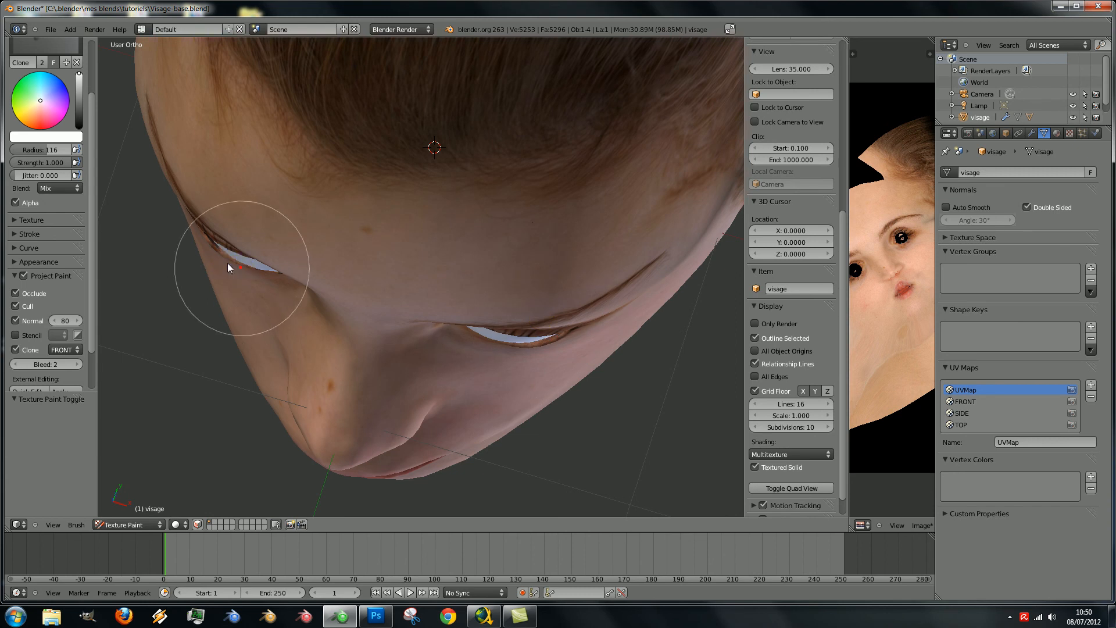
middle_drag(351, 290, 442, 118)
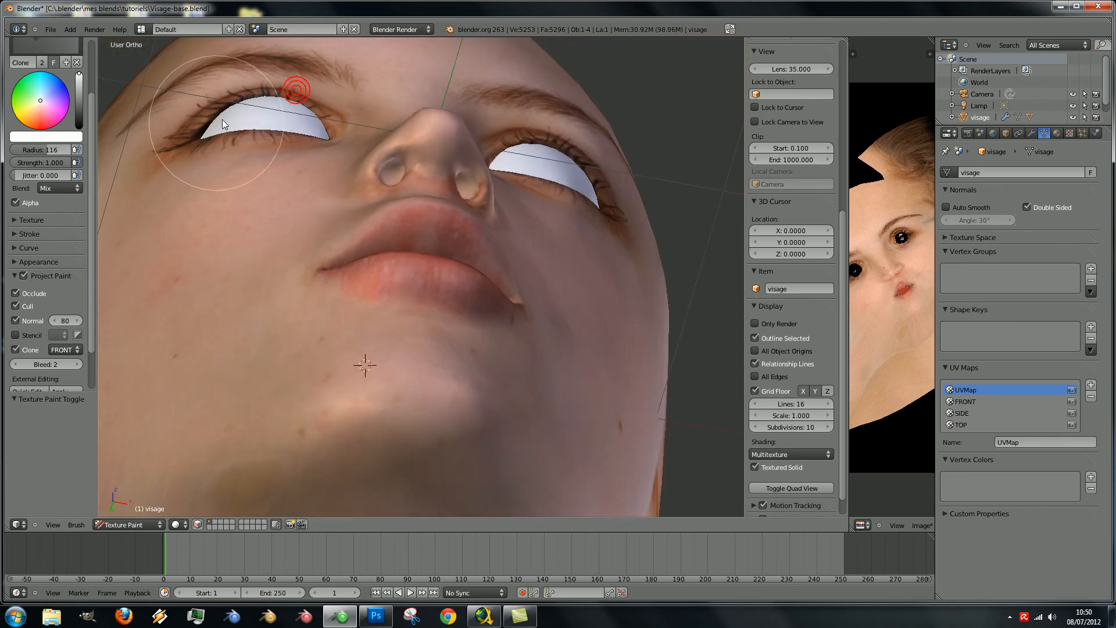
mouse_move(412, 106)
middle_down()
mouse_move(407, 309)
mouse_move(366, 239)
middle_up()
- Switch to Object Mode and examine how the cloned front photo covers the face and where the head is still black
scroll(407, 309, down, 6)
scroll(372, 233, up, 3)
shift+middle_drag(348, 201, 324, 251)
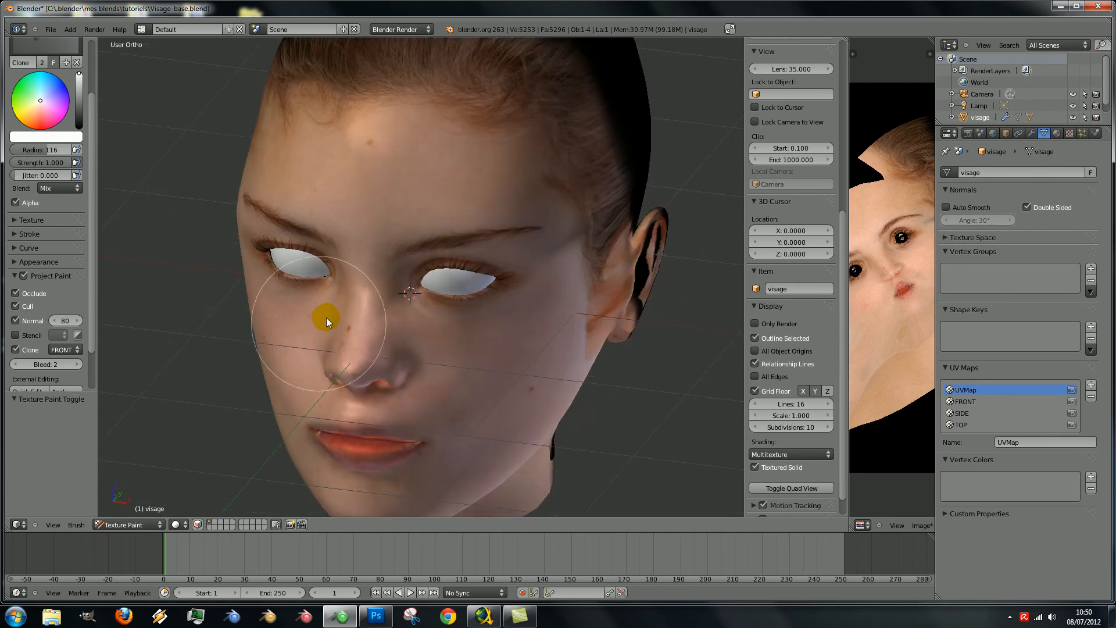
scroll(319, 323, down, 3)
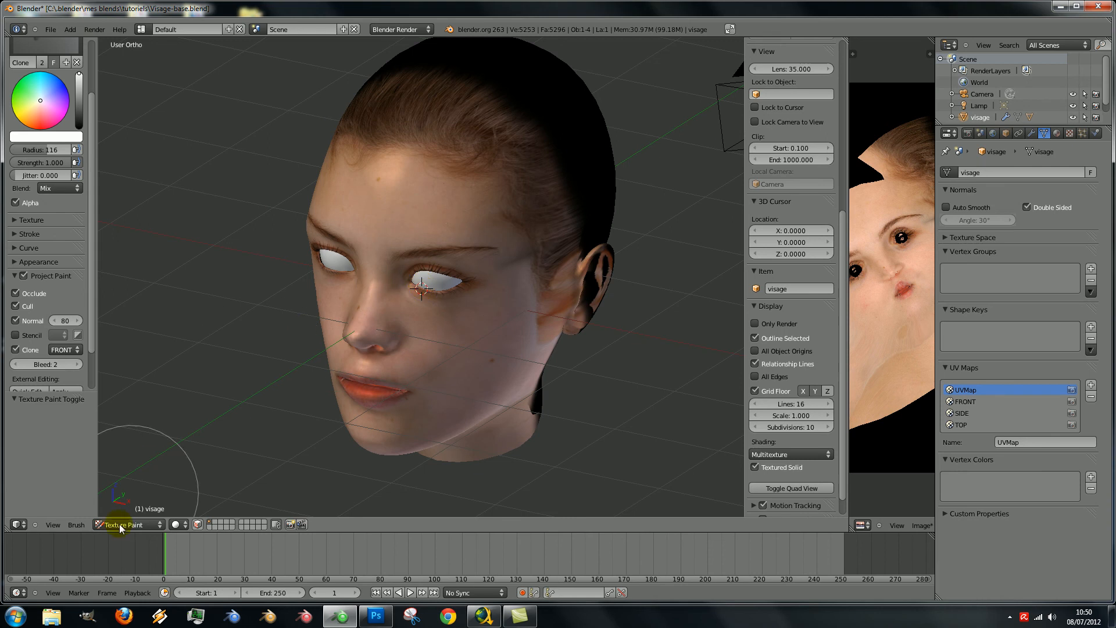
click(148, 524)
click(116, 439)
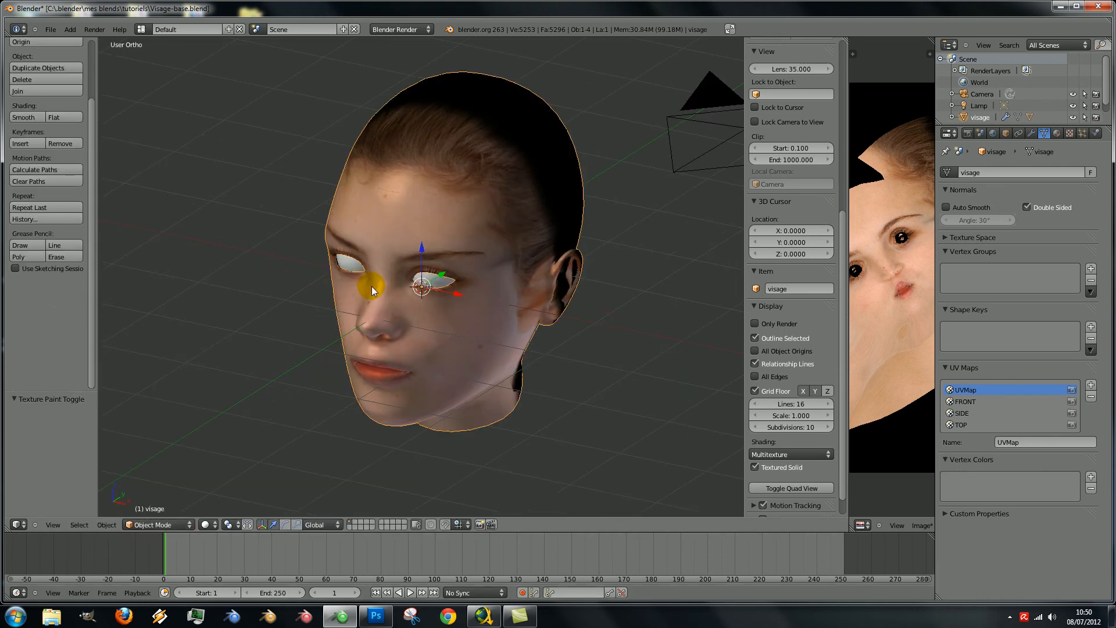
scroll(372, 286, down, 4)
scroll(367, 314, up, 3)
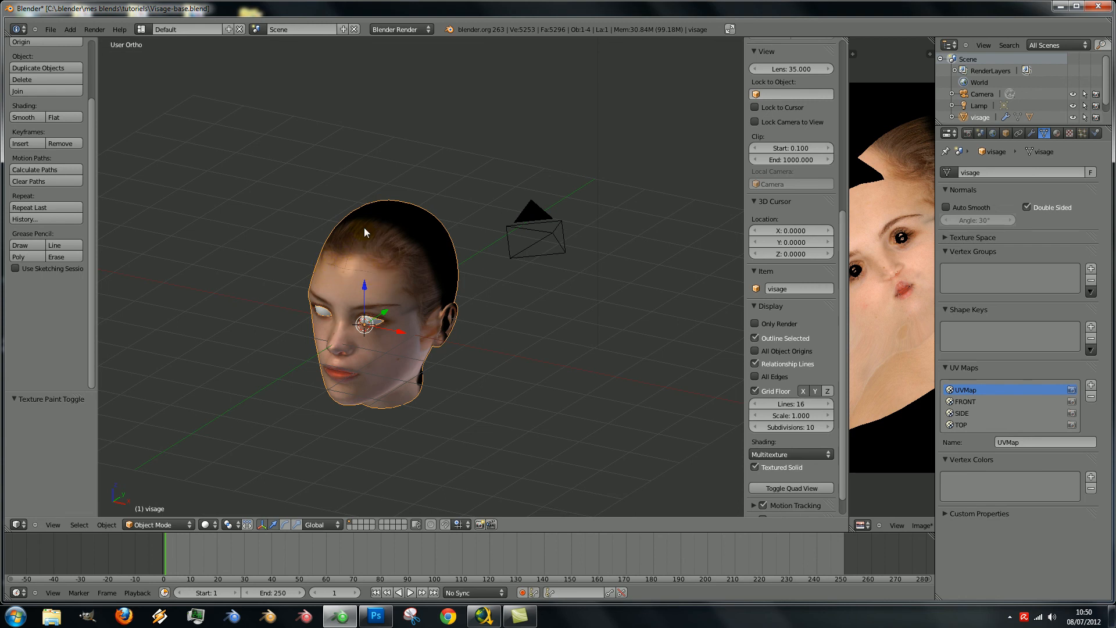
middle_drag(381, 282, 336, 233)
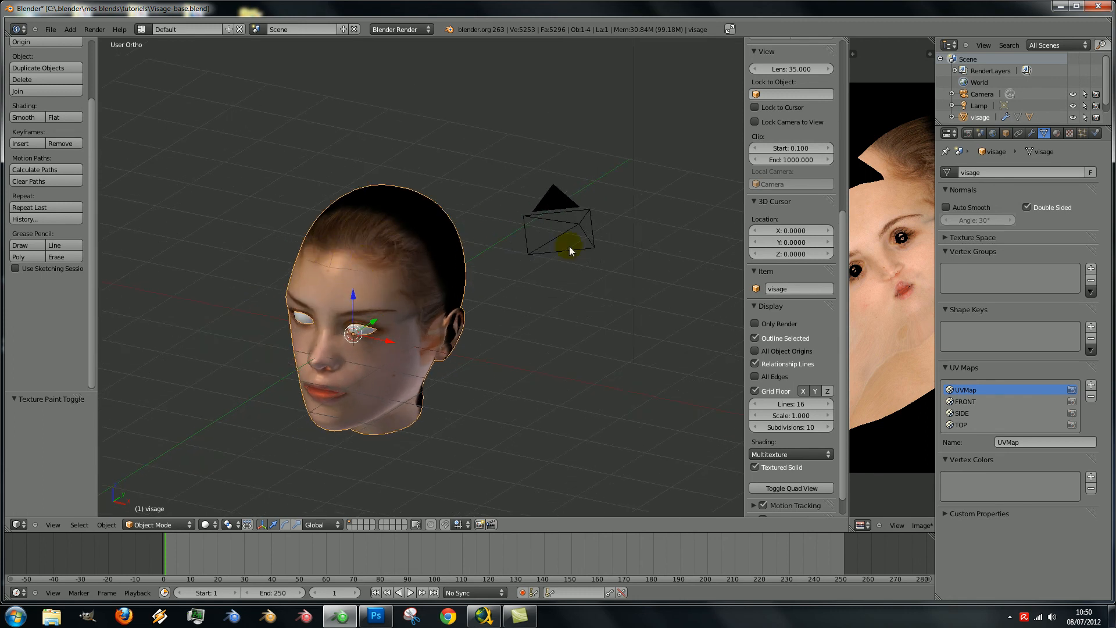
scroll(379, 289, down, 2)
scroll(365, 284, up, 3)
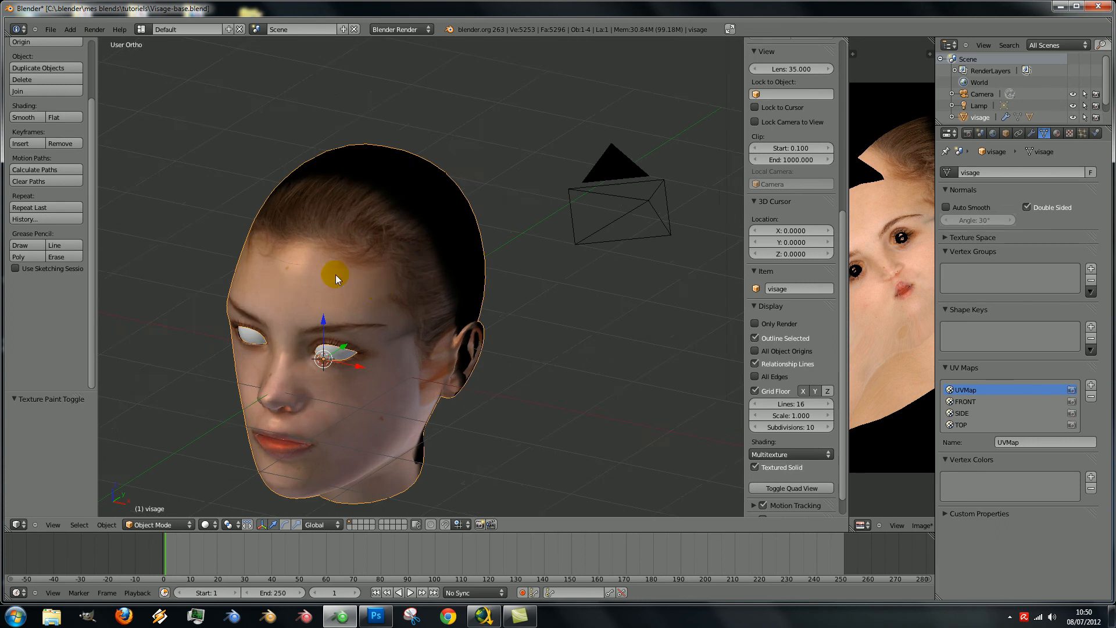
scroll(343, 276, down, 1)
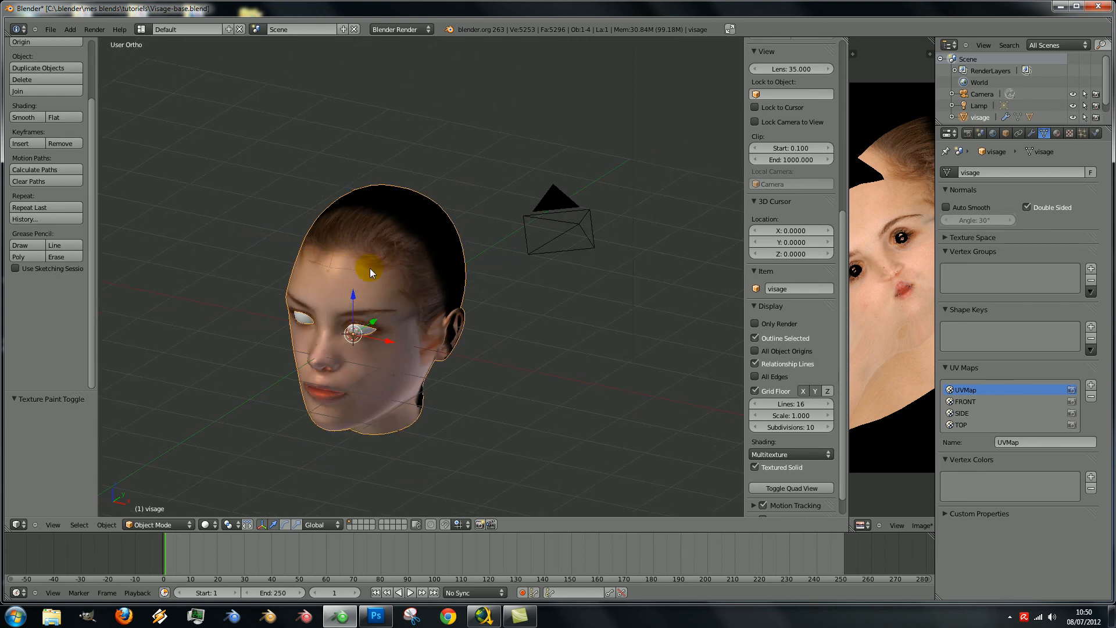
- Return the head to Texture Paint mode and widen the image editor beside the 3D view
click(190, 526)
click(166, 463)
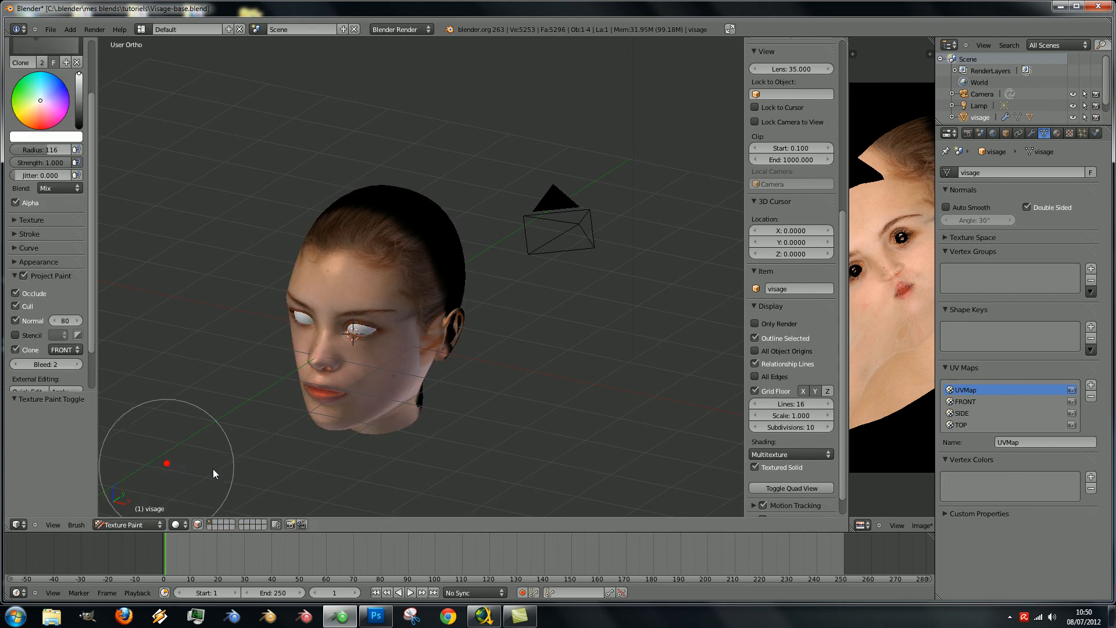
drag(850, 173, 577, 200)
- Compare the painted forehead and hairline on the texture image with the same areas on the head
scroll(696, 190, up, 7)
scroll(765, 461, up, 4)
middle_drag(752, 339, 620, 328)
scroll(773, 326, down, 5)
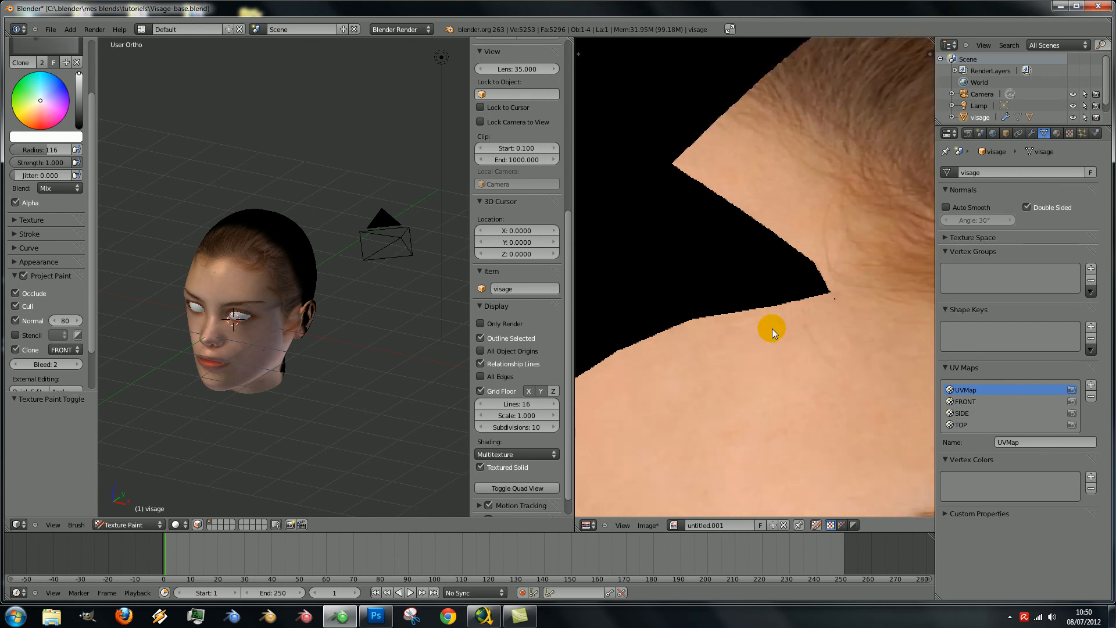
scroll(742, 346, up, 2)
scroll(273, 288, up, 6)
middle_drag(245, 278, 297, 265)
click(261, 250)
click(784, 262)
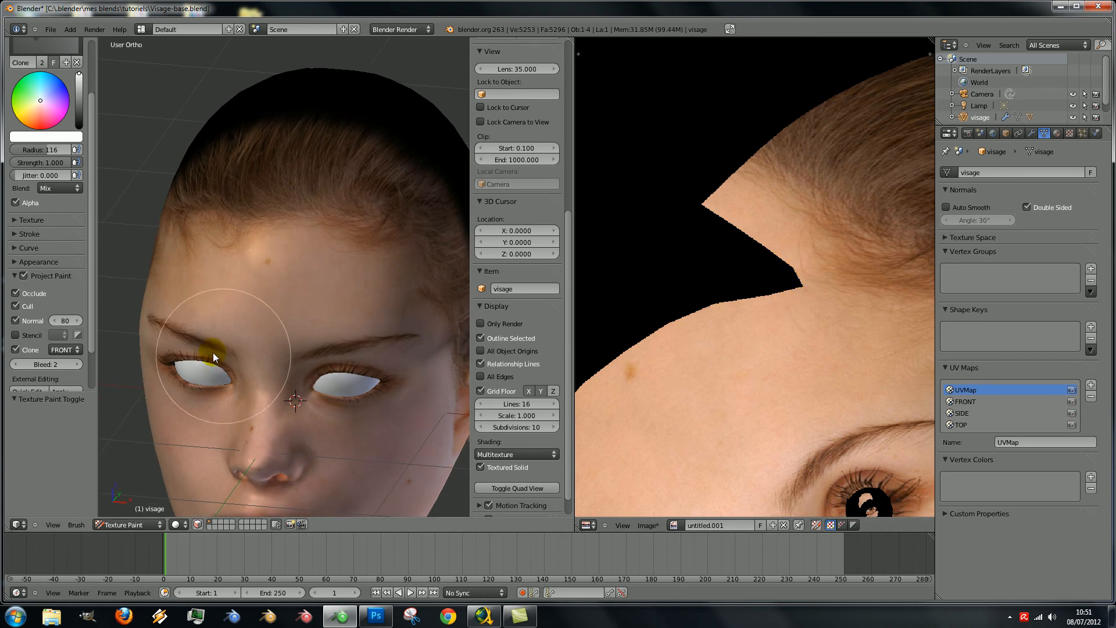
- Set the project paint bleed to 8 and clone the front photo over the forehead and hairline again
click(73, 365)
click(72, 365)
click(72, 365)
click(73, 365)
click(73, 365)
click(73, 365)
mouse_move(312, 242)
mouse_down()
mouse_move(332, 246)
mouse_move(228, 248)
mouse_move(375, 254)
mouse_move(291, 219)
mouse_up()
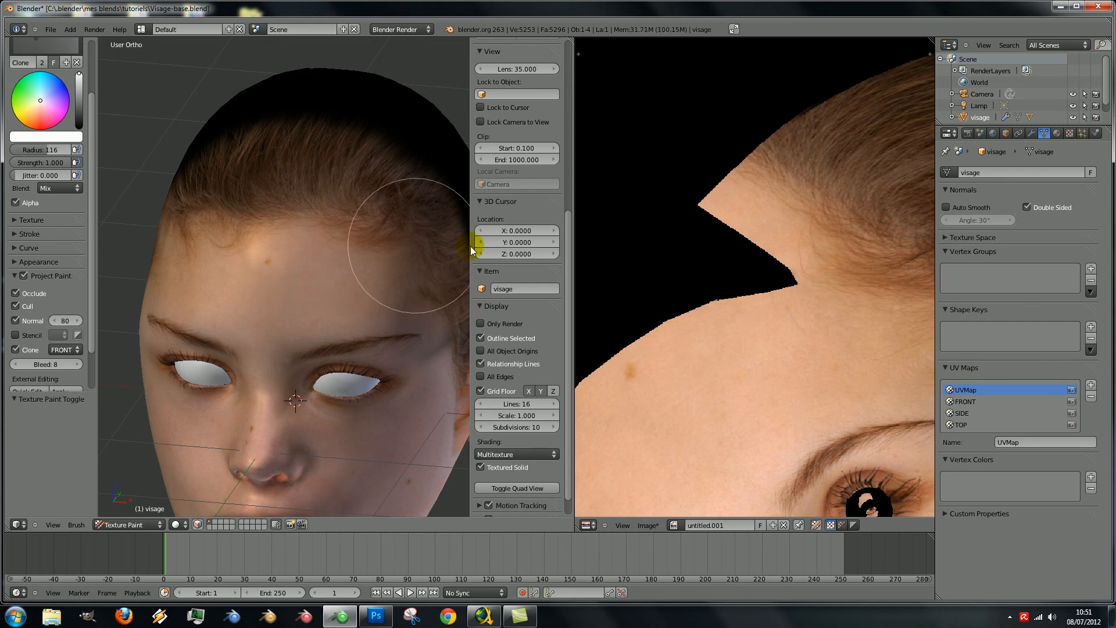
mouse_move(299, 233)
mouse_down()
mouse_move(197, 247)
mouse_move(470, 249)
mouse_up()
mouse_move(287, 235)
mouse_down()
mouse_move(270, 209)
mouse_move(227, 251)
mouse_up()
- Examine the head from several distances for areas around the hair and ears that the front photo leaves unpainted
click(159, 525)
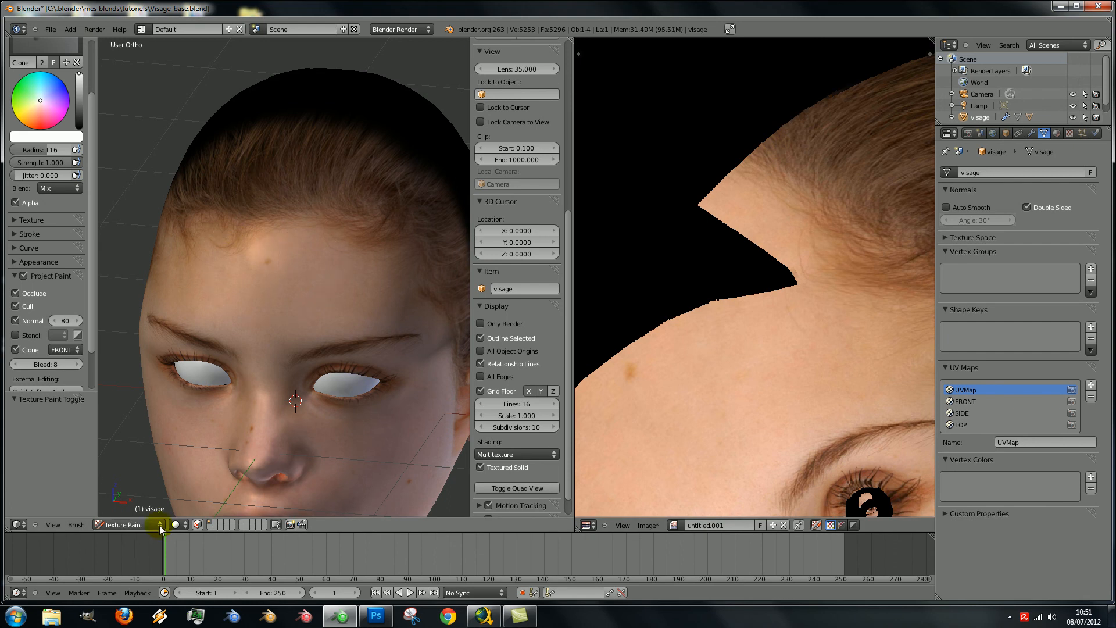
click(141, 512)
scroll(259, 329, down, 5)
mouse_move(266, 330)
middle_down()
mouse_move(235, 318)
mouse_move(271, 328)
middle_up()
scroll(248, 324, up, 2)
click(158, 524)
click(158, 513)
click(175, 524)
click(165, 464)
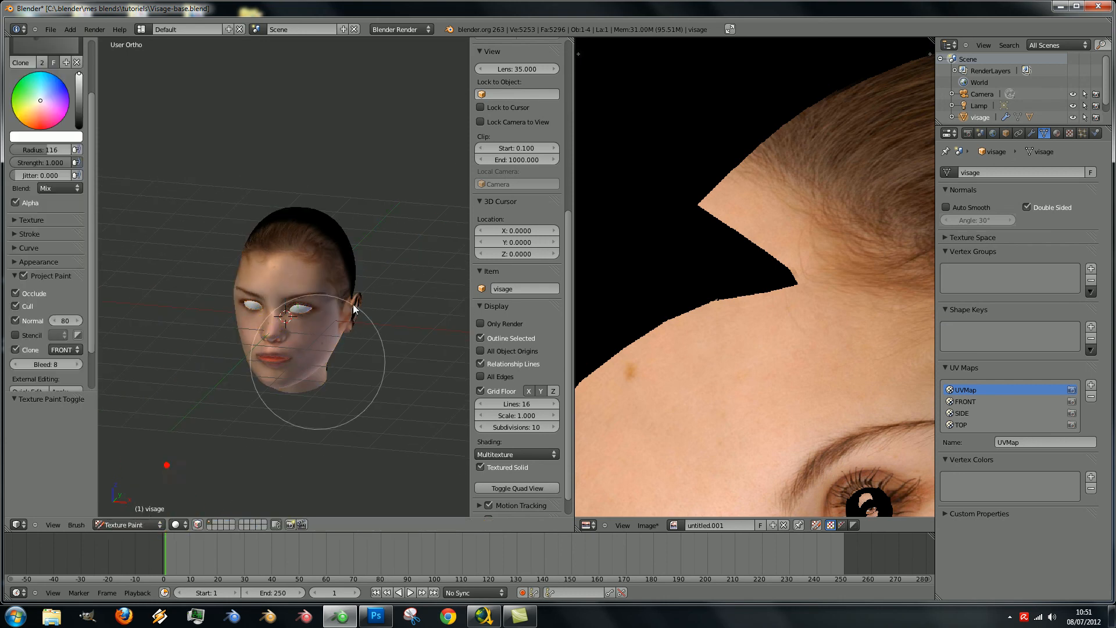
scroll(353, 309, up, 4)
shift+middle_drag(310, 280, 347, 264)
shift+middle_drag(346, 327, 351, 216)
scroll(322, 237, up, 4)
shift+middle_drag(263, 180, 317, 312)
click(227, 204)
scroll(291, 265, down, 3)
scroll(266, 291, down, 3)
- Set the clone source to SIDE and clone the side photo over both sides of the head
click(71, 349)
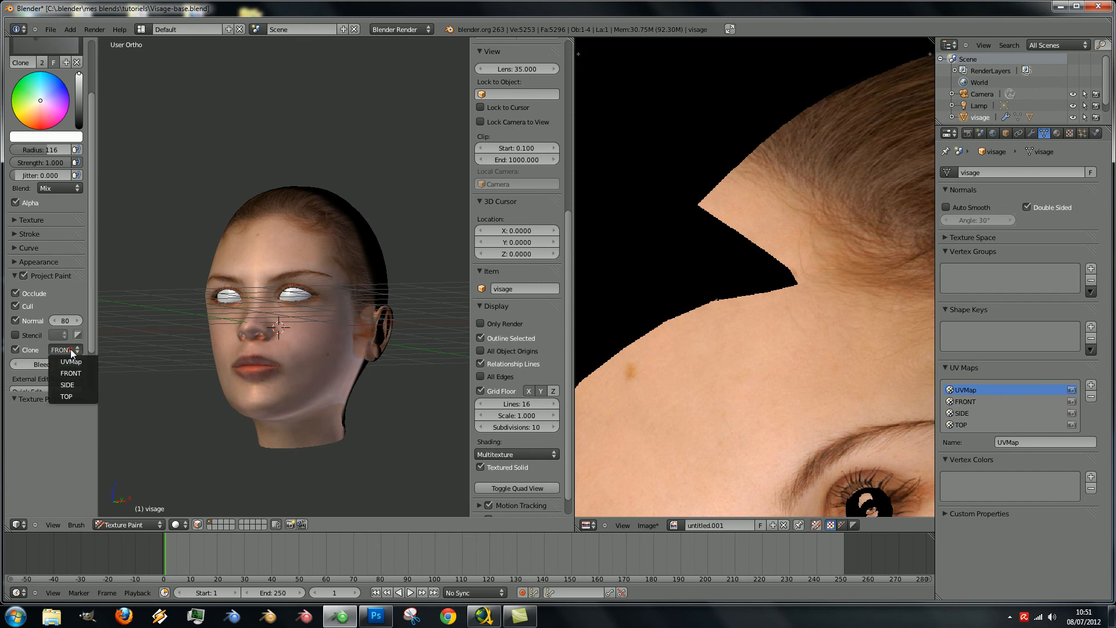
click(64, 381)
mouse_move(401, 262)
middle_down()
mouse_move(288, 280)
mouse_move(274, 320)
mouse_move(256, 259)
middle_up()
mouse_move(256, 260)
mouse_down()
mouse_move(254, 278)
mouse_move(268, 256)
mouse_move(278, 308)
mouse_move(259, 342)
mouse_move(262, 430)
mouse_move(302, 417)
mouse_move(302, 310)
mouse_move(282, 322)
mouse_move(314, 284)
mouse_move(341, 411)
mouse_move(337, 294)
mouse_move(287, 227)
mouse_move(310, 236)
mouse_move(262, 229)
mouse_move(324, 234)
mouse_move(362, 312)
mouse_move(339, 418)
mouse_up()
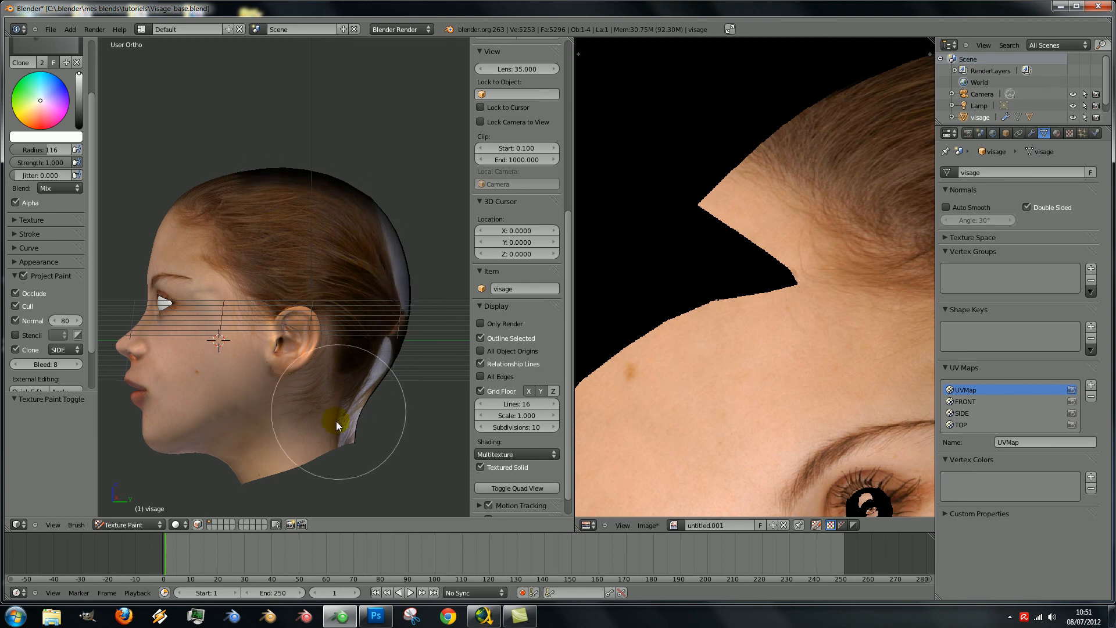
mouse_move(197, 333)
middle_down()
mouse_move(444, 344)
mouse_move(309, 280)
middle_up()
mouse_move(309, 280)
mouse_down()
mouse_move(289, 324)
mouse_move(323, 417)
mouse_move(303, 459)
mouse_move(257, 291)
mouse_move(238, 406)
mouse_move(215, 400)
mouse_move(225, 242)
mouse_move(280, 253)
mouse_move(261, 303)
mouse_move(259, 387)
mouse_move(224, 420)
mouse_up()
mouse_move(225, 420)
middle_down()
mouse_move(260, 324)
mouse_move(351, 315)
mouse_move(213, 330)
mouse_move(264, 368)
mouse_move(360, 362)
mouse_move(307, 220)
middle_up()
- Examine the ear on the head and on the texture image for areas still black
mouse_move(291, 282)
middle_down()
mouse_move(358, 211)
mouse_move(297, 294)
mouse_move(294, 240)
mouse_move(284, 347)
mouse_move(270, 326)
mouse_move(291, 350)
mouse_move(273, 359)
mouse_move(359, 337)
mouse_move(355, 373)
mouse_move(347, 329)
mouse_move(358, 354)
mouse_move(407, 337)
mouse_move(371, 367)
mouse_move(249, 425)
mouse_move(176, 407)
mouse_move(317, 234)
mouse_move(418, 368)
mouse_move(327, 248)
mouse_move(176, 354)
mouse_move(319, 264)
mouse_move(233, 253)
middle_up()
scroll(289, 281, up, 4)
middle_drag(285, 285, 663, 163)
scroll(314, 134, down, 5)
click(417, 212)
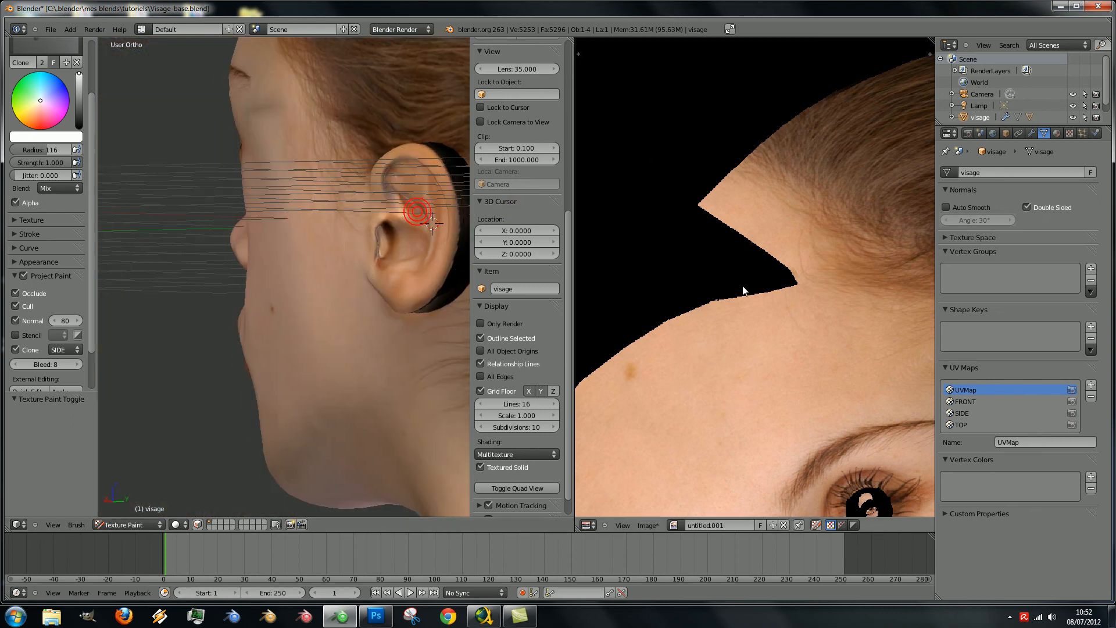
scroll(636, 265, down, 6)
middle_drag(725, 242, 676, 191)
scroll(802, 281, up, 2)
middle_drag(802, 281, 744, 247)
scroll(744, 247, up, 1)
scroll(850, 246, up, 2)
middle_drag(850, 308, 696, 294)
scroll(696, 294, up, 1)
scroll(781, 221, down, 4)
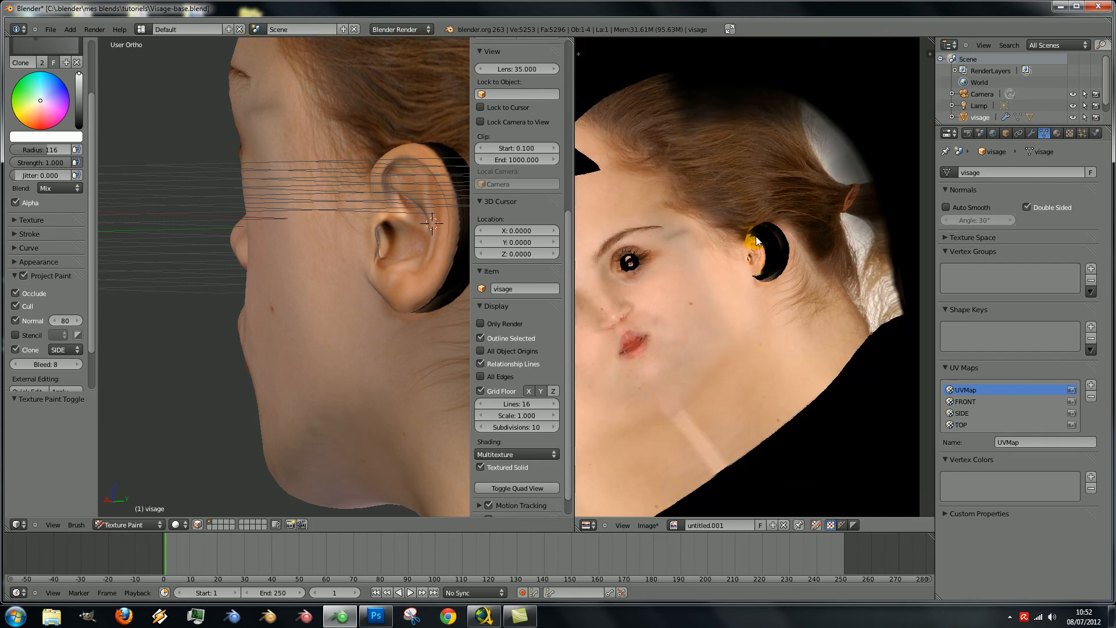
- Clone the side photo over the black areas behind the ear and under its rim
mouse_move(414, 209)
middle_down()
mouse_move(368, 213)
mouse_move(214, 187)
middle_up()
drag(215, 188, 222, 285)
scroll(205, 257, up, 3)
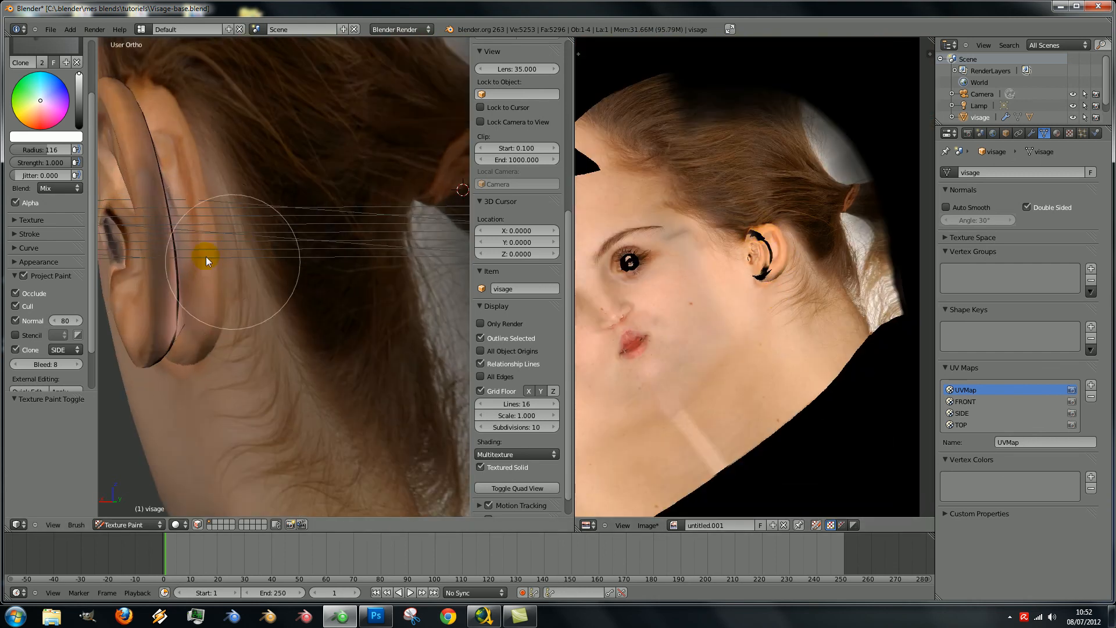
middle_drag(206, 256, 211, 228)
drag(219, 222, 171, 266)
mouse_move(171, 266)
middle_down()
mouse_move(217, 201)
mouse_move(159, 267)
mouse_move(451, 40)
middle_up()
mouse_move(190, 263)
mouse_down()
mouse_move(198, 383)
mouse_move(215, 416)
mouse_up()
mouse_move(222, 429)
middle_down()
mouse_move(336, 242)
mouse_move(322, 109)
mouse_move(299, 114)
middle_up()
drag(236, 134, 236, 145)
mouse_move(236, 144)
middle_down()
mouse_move(287, 64)
mouse_move(374, 279)
mouse_move(337, 130)
middle_up()
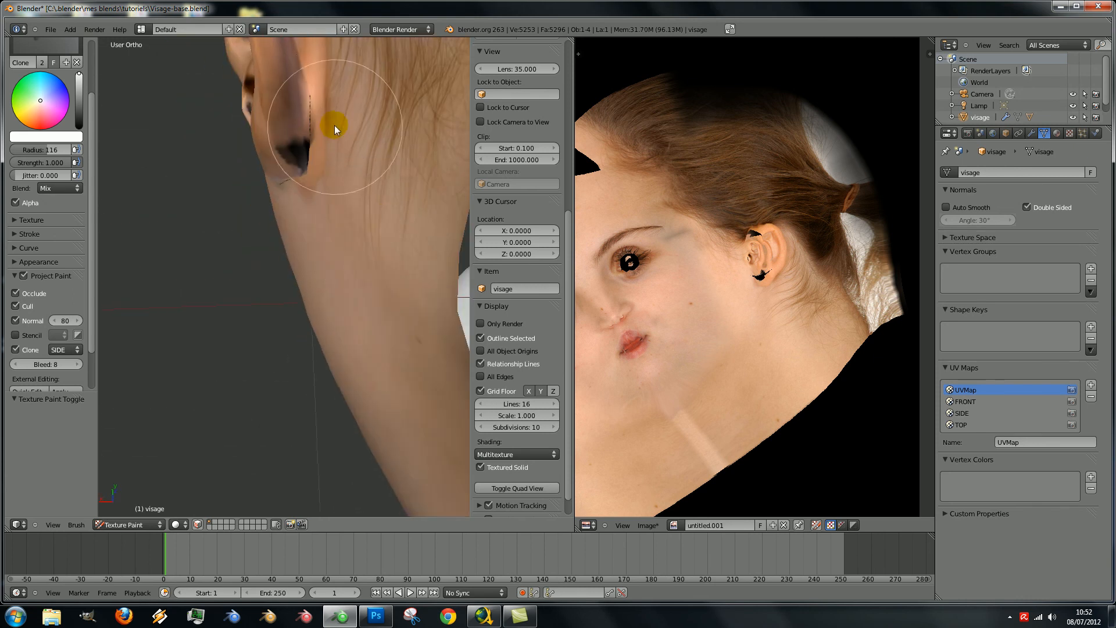
- Compare the remaining black patch under the earlobe on the texture image with the ear on the head
mouse_move(299, 180)
middle_down()
mouse_move(377, 149)
mouse_move(176, 130)
mouse_move(211, 152)
mouse_move(384, 186)
mouse_move(476, 232)
mouse_move(407, 343)
mouse_move(459, 340)
mouse_move(316, 189)
mouse_move(362, 279)
mouse_move(326, 173)
middle_up()
scroll(731, 291, down, 5)
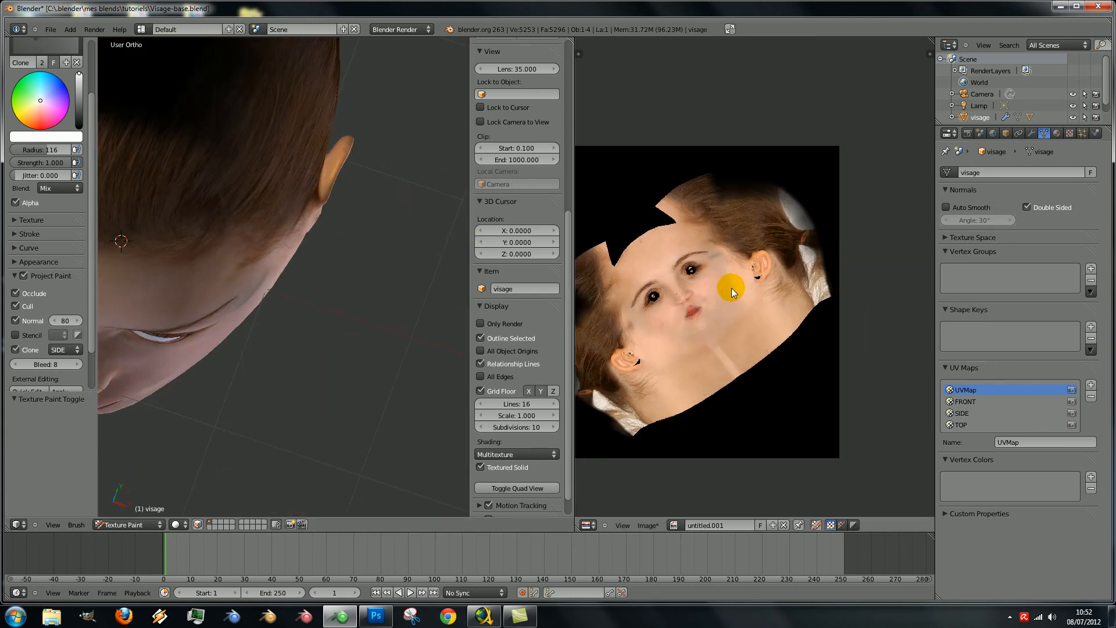
scroll(777, 274, up, 7)
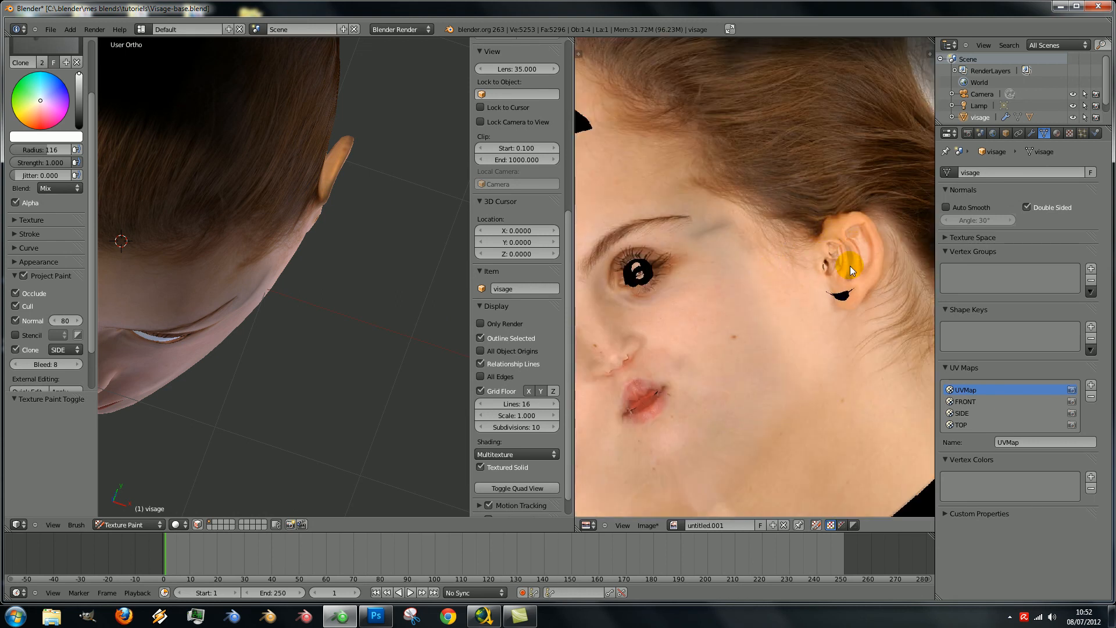
middle_drag(304, 273, 244, 142)
scroll(365, 330, up, 3)
middle_drag(365, 330, 370, 257)
scroll(303, 278, up, 2)
- Switch to Edit Mode and try to move two vertices beside the earlobe along the X axis
key(Tab)
scroll(267, 317, down, 3)
middle_drag(267, 316, 117, 336)
scroll(302, 370, up, 3)
right_click(105, 332)
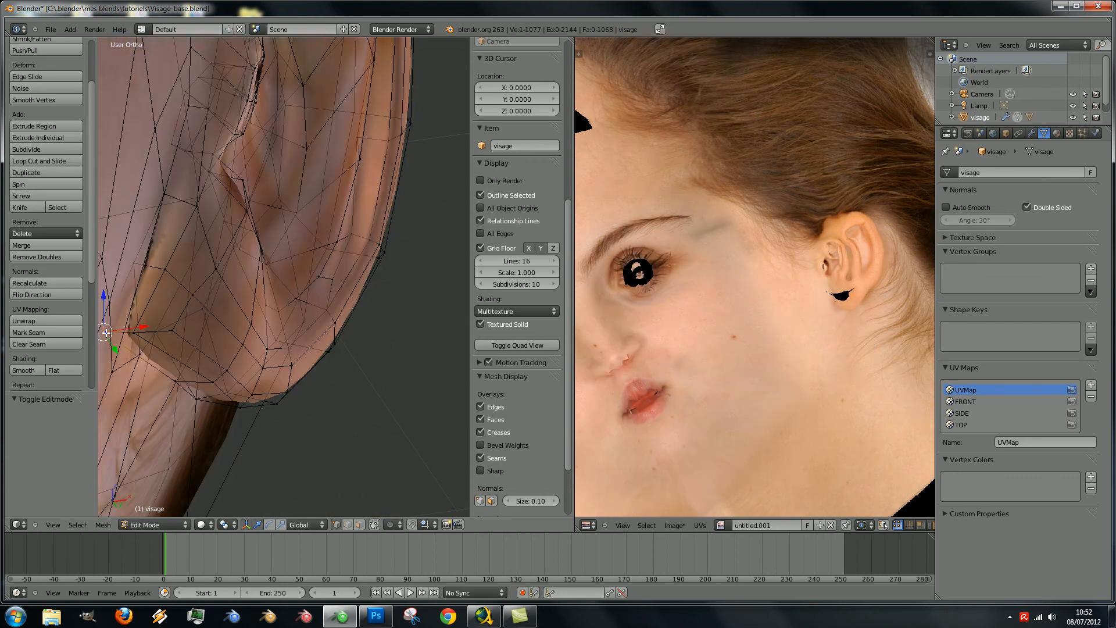
shift+right_click(145, 325)
key(v)
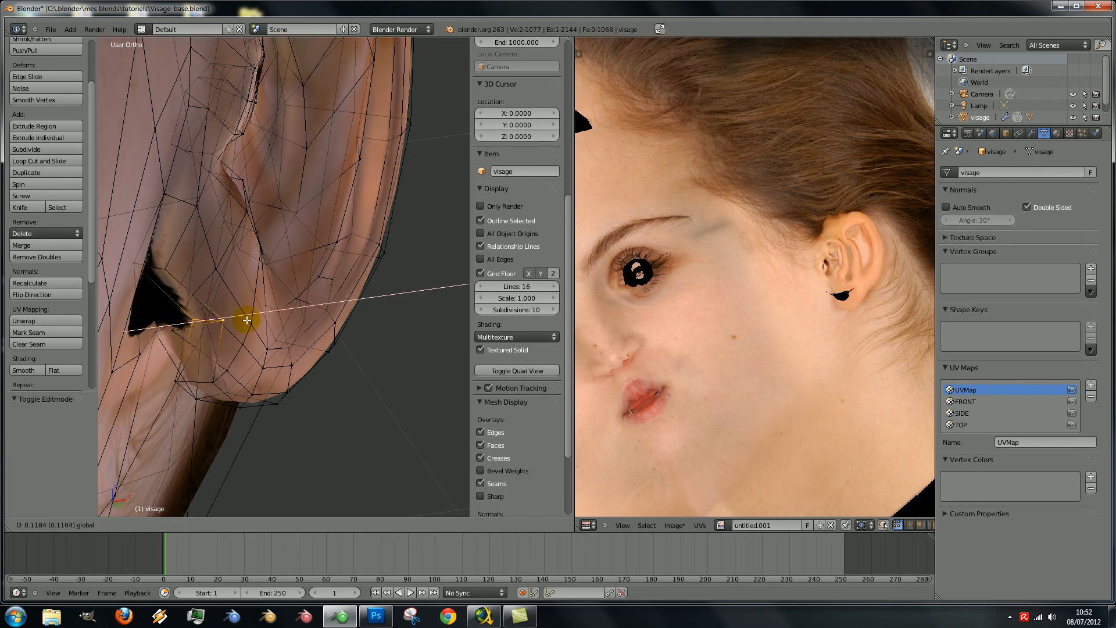
right_click(247, 319)
- Examine the unpainted patch under the earlobe on the texture image, and return the head to Texture Paint mode
scroll(224, 306, down, 5)
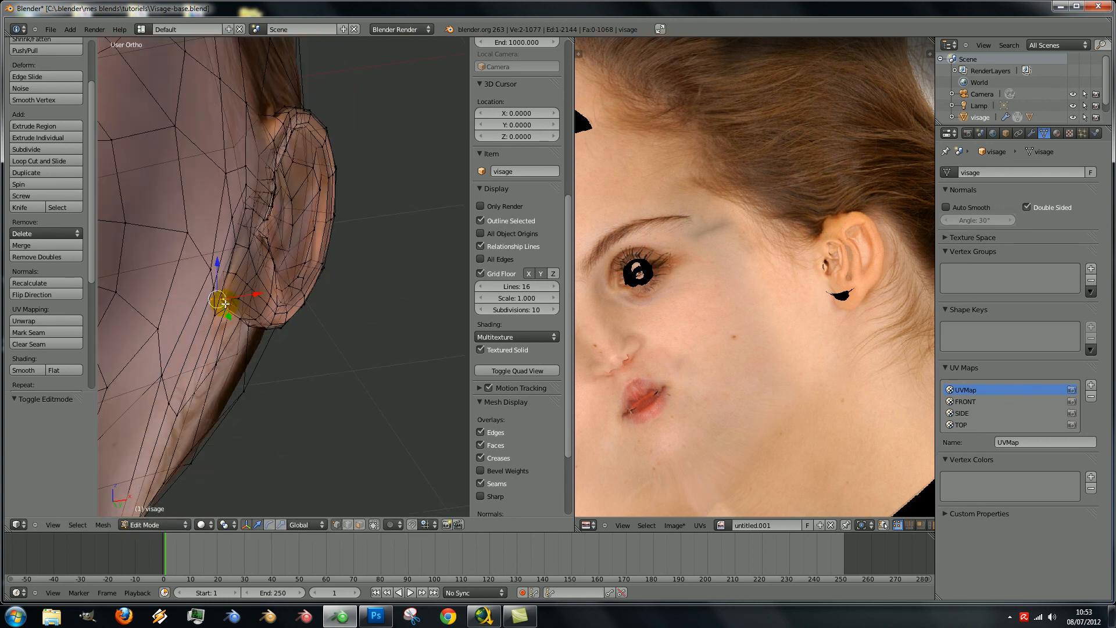
shift+middle_drag(185, 294, 364, 279)
scroll(308, 281, down, 3)
scroll(846, 292, up, 4)
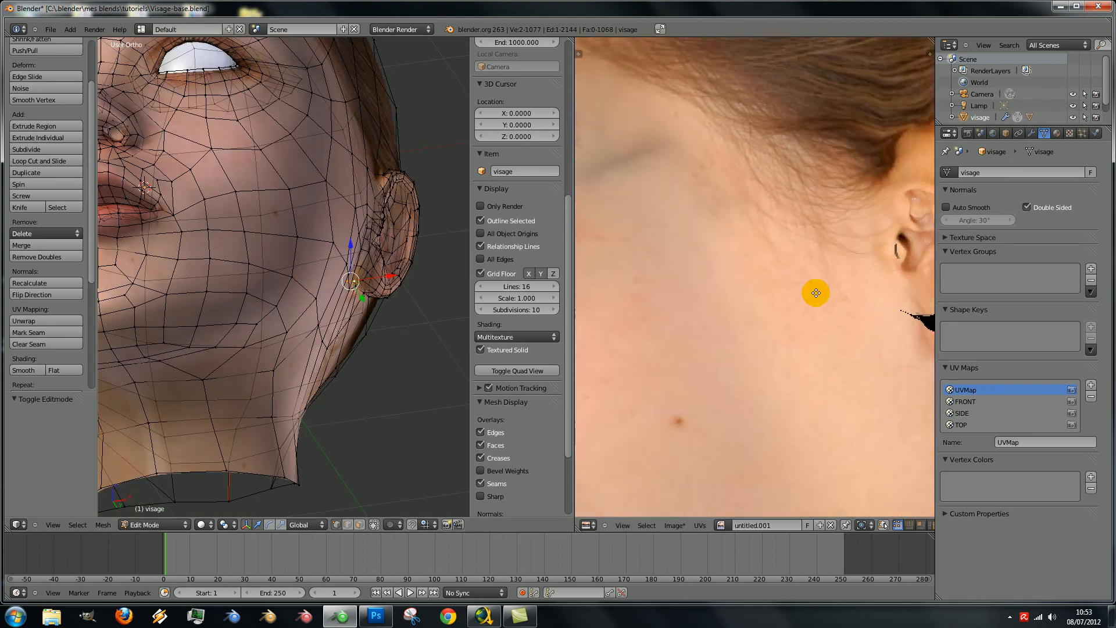
middle_drag(881, 298, 687, 297)
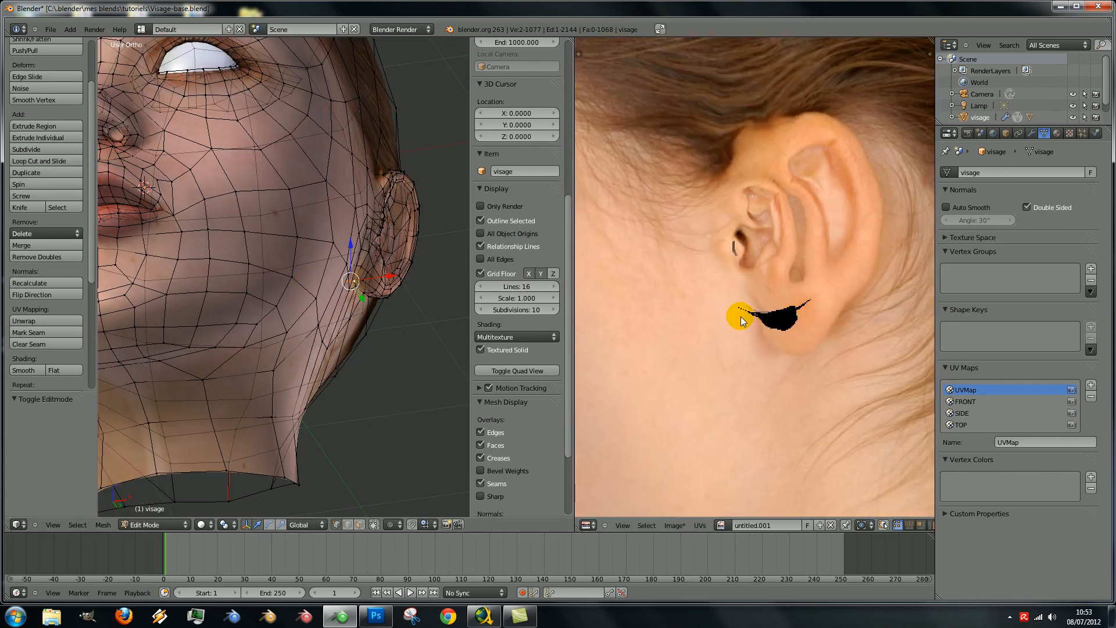
scroll(211, 262, down, 6)
shift+middle_drag(212, 262, 280, 270)
mouse_move(215, 289)
middle_down()
mouse_move(389, 315)
mouse_move(378, 282)
mouse_move(464, 224)
mouse_move(401, 298)
mouse_move(448, 297)
mouse_move(491, 386)
mouse_move(488, 413)
mouse_move(277, 407)
mouse_move(226, 437)
mouse_move(212, 418)
mouse_move(267, 369)
middle_up()
scroll(351, 302, up, 5)
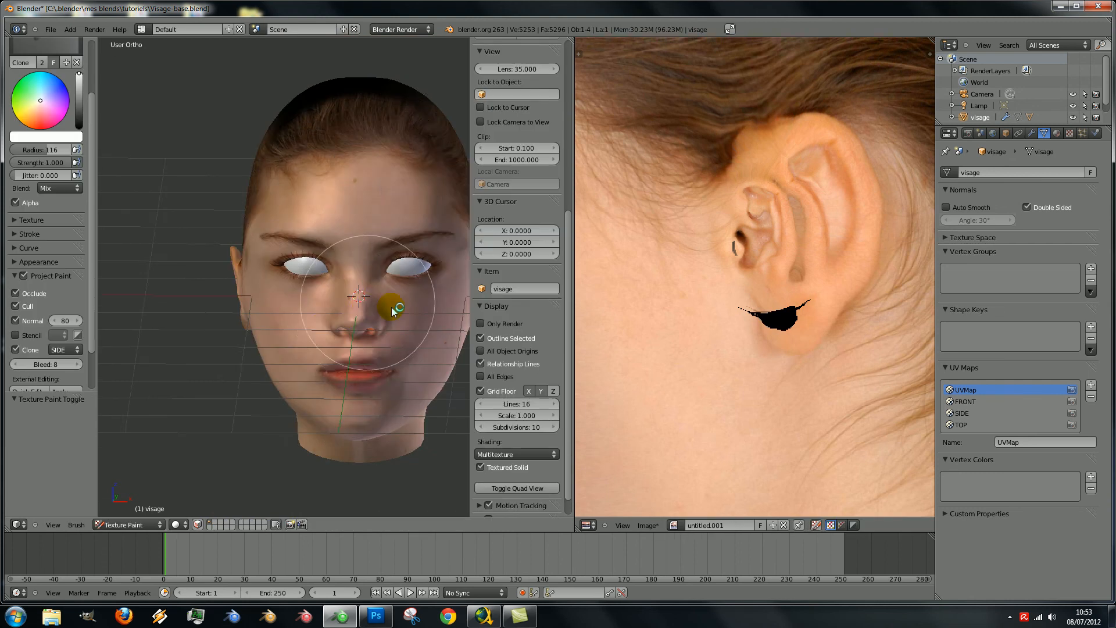
- Inspect the lips on the texture image and on the head for unpainted gaps
scroll(724, 287, down, 2)
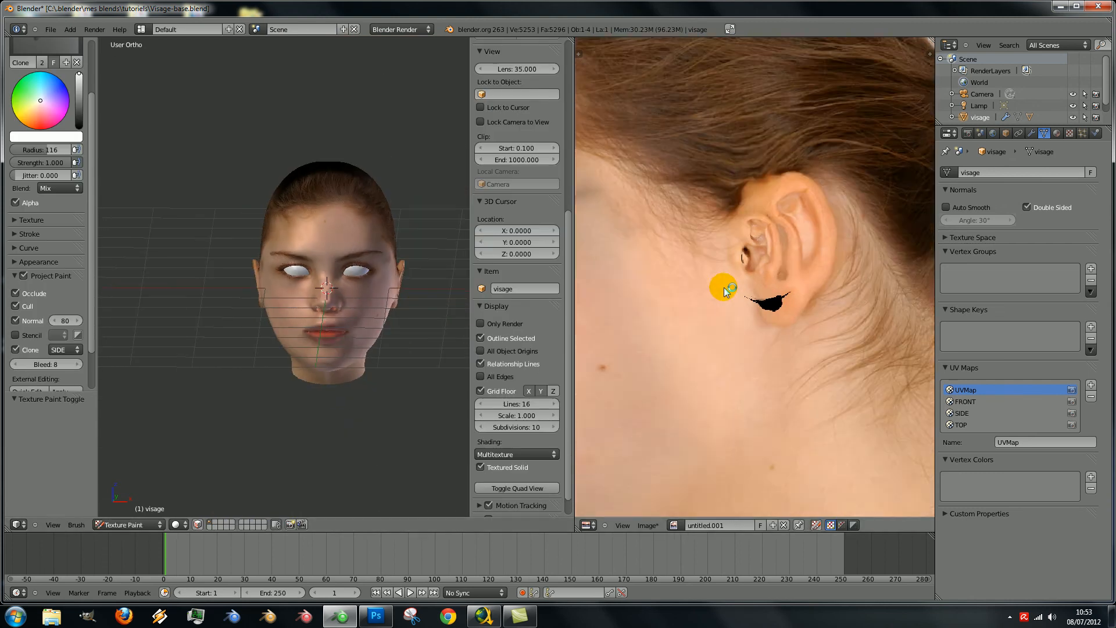
scroll(724, 288, down, 1)
middle_drag(722, 292, 870, 275)
scroll(726, 292, down, 2)
middle_drag(747, 279, 828, 255)
scroll(248, 348, up, 4)
shift+middle_drag(287, 324, 157, 239)
scroll(804, 365, up, 5)
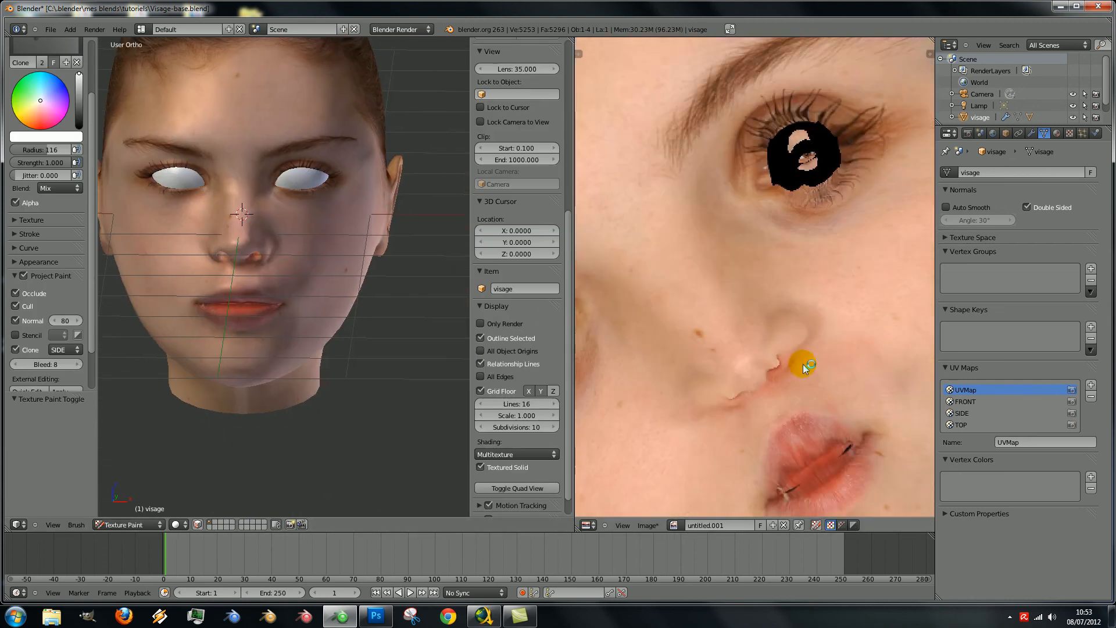
middle_drag(835, 455, 749, 305)
scroll(768, 319, up, 2)
scroll(250, 322, up, 3)
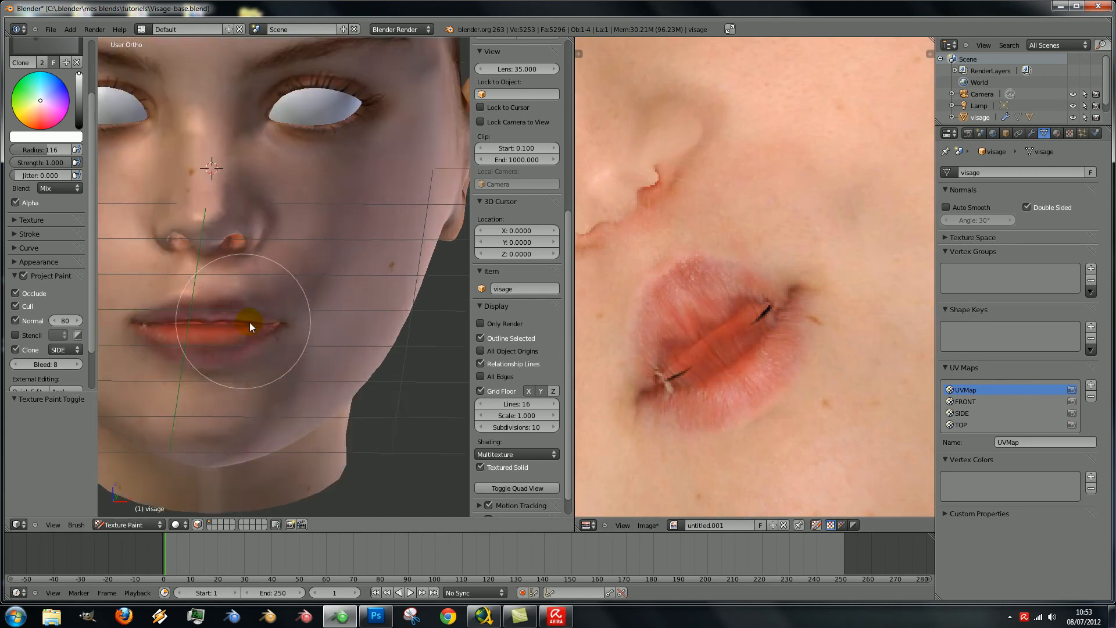
- Try to clone the side photo over the corner of the mouth
scroll(295, 325, up, 4)
middle_drag(294, 326, 407, 393)
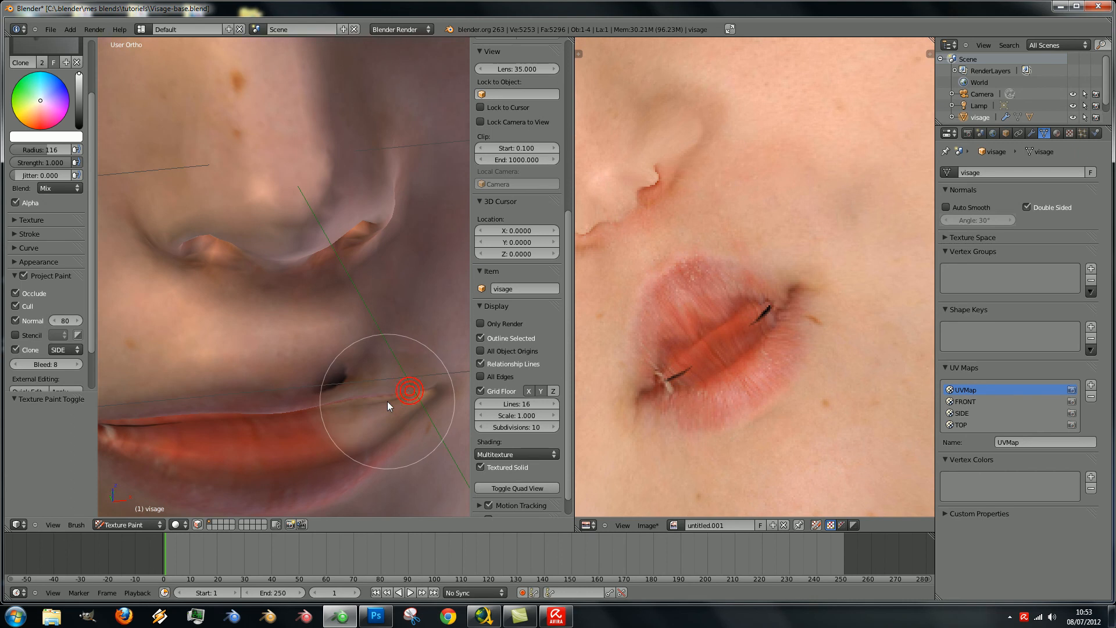
click(388, 401)
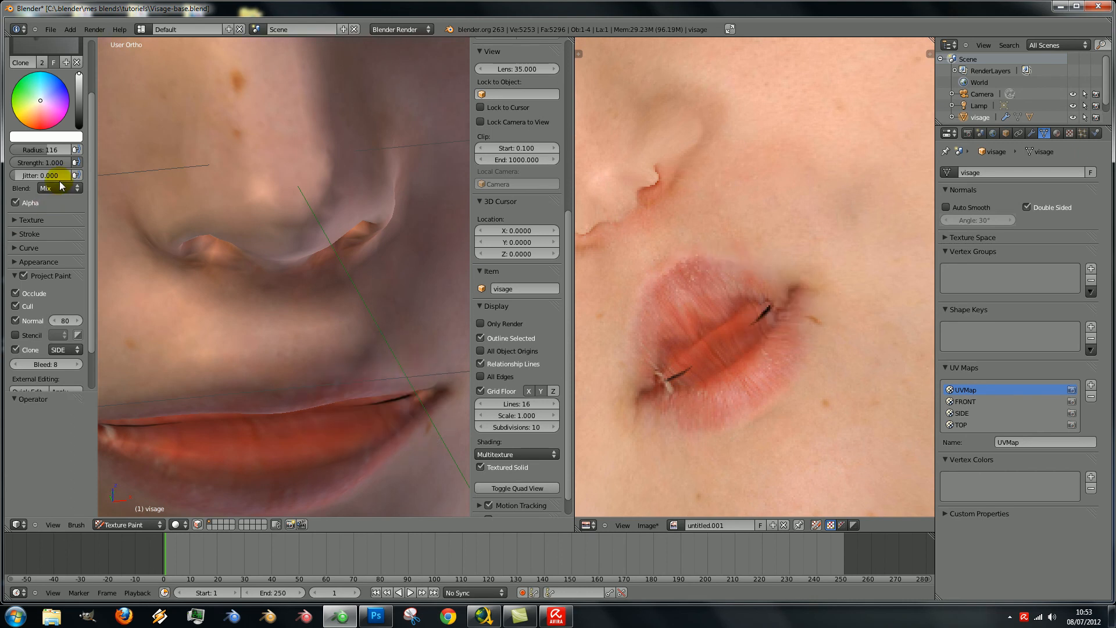
- Set the clone source to FRONT and clone the front photo over the black gaps between the lips
click(71, 350)
click(77, 377)
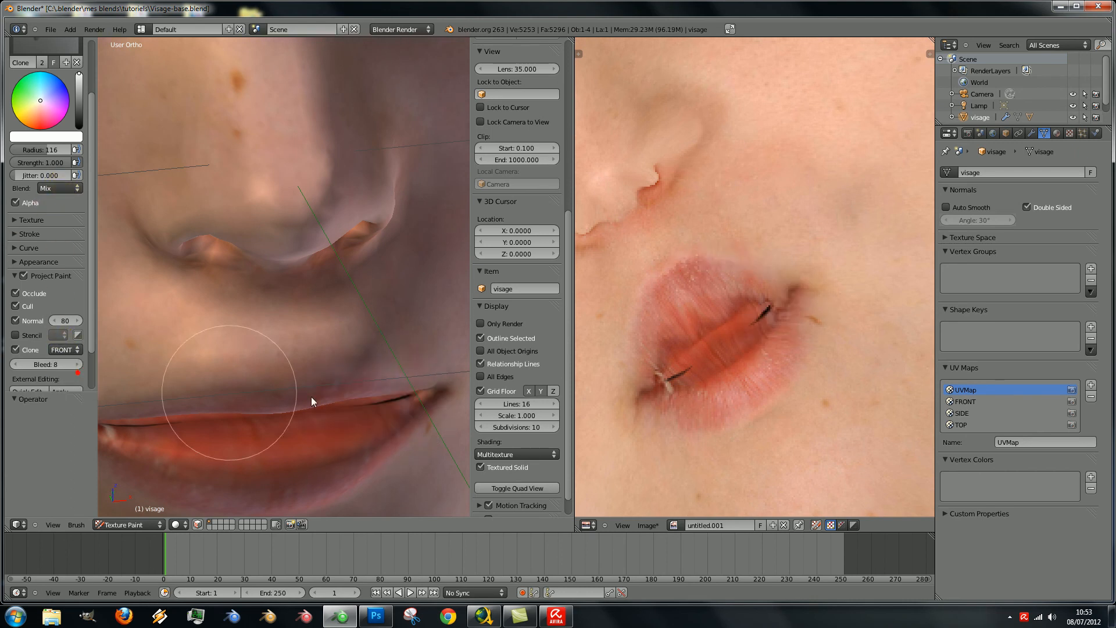
mouse_move(402, 396)
mouse_down()
mouse_move(86, 423)
mouse_move(232, 403)
mouse_up()
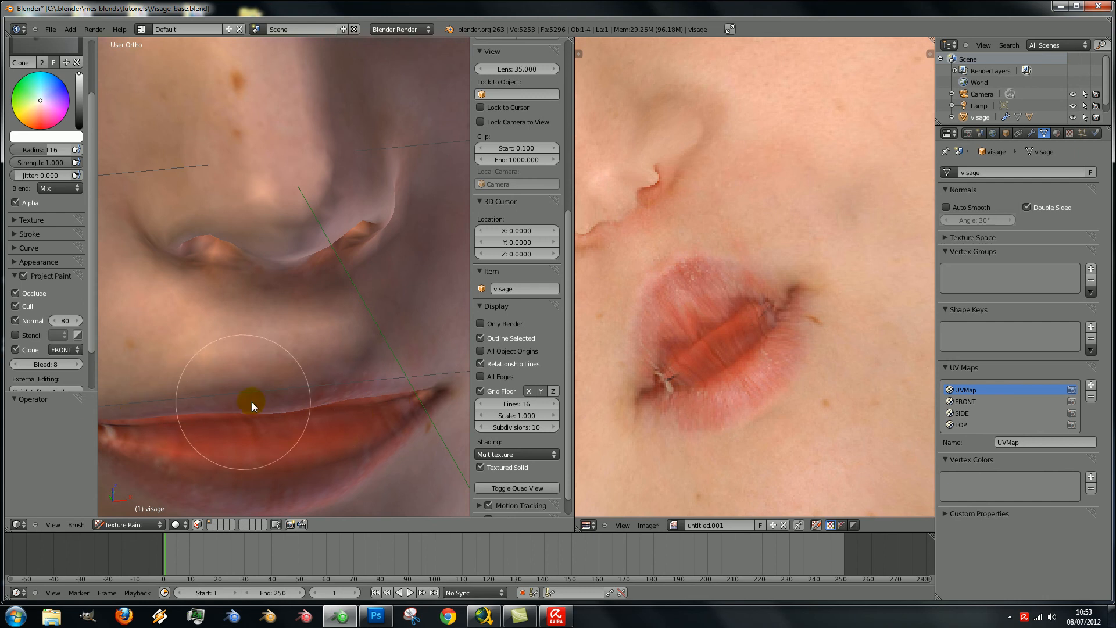
scroll(235, 366, down, 4)
mouse_move(235, 359)
middle_down()
mouse_move(183, 363)
mouse_move(286, 347)
mouse_move(343, 362)
middle_up()
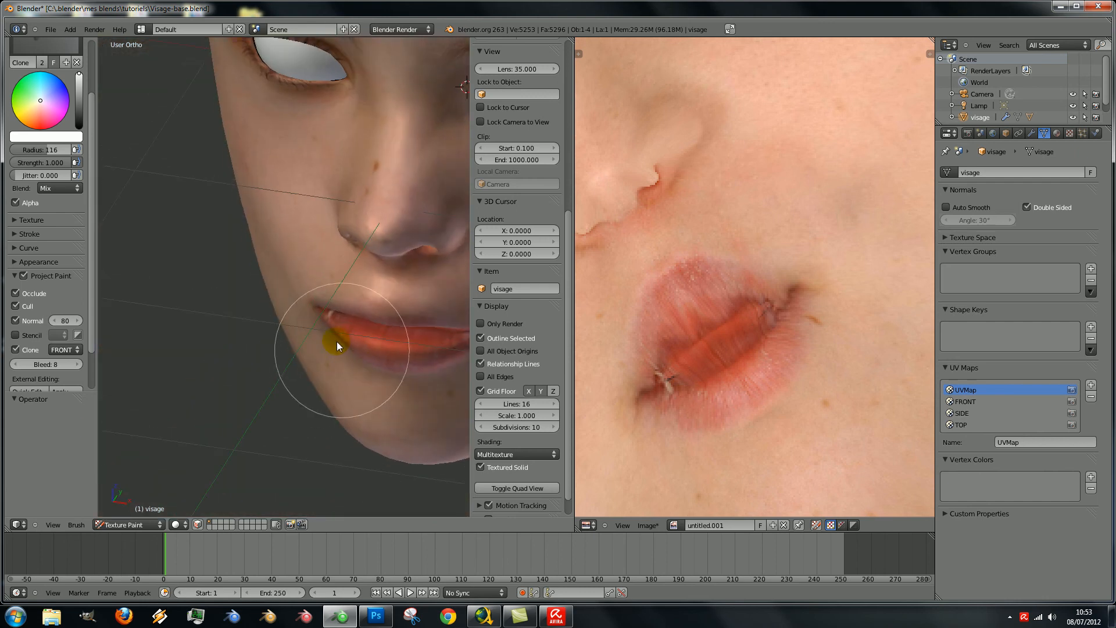
middle_drag(419, 319, 223, 314)
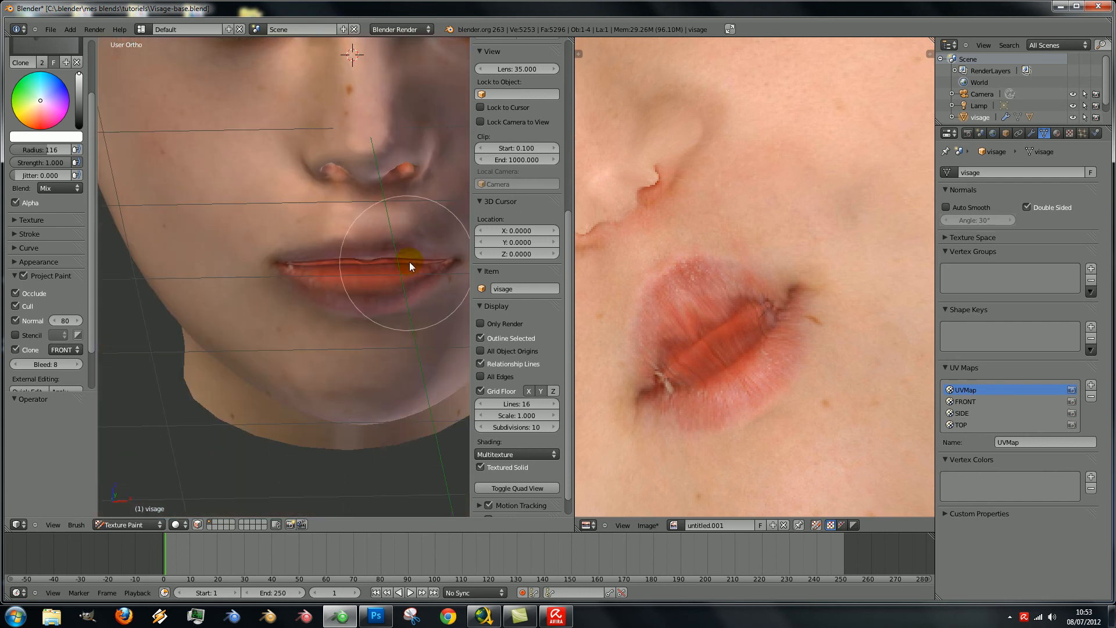
- Set the clone source to TOP and clone the top photo over the crown of the head
scroll(365, 250, down, 3)
middle_drag(365, 250, 279, 418)
middle_drag(309, 244, 171, 243)
scroll(259, 245, down, 4)
middle_drag(259, 246, 292, 276)
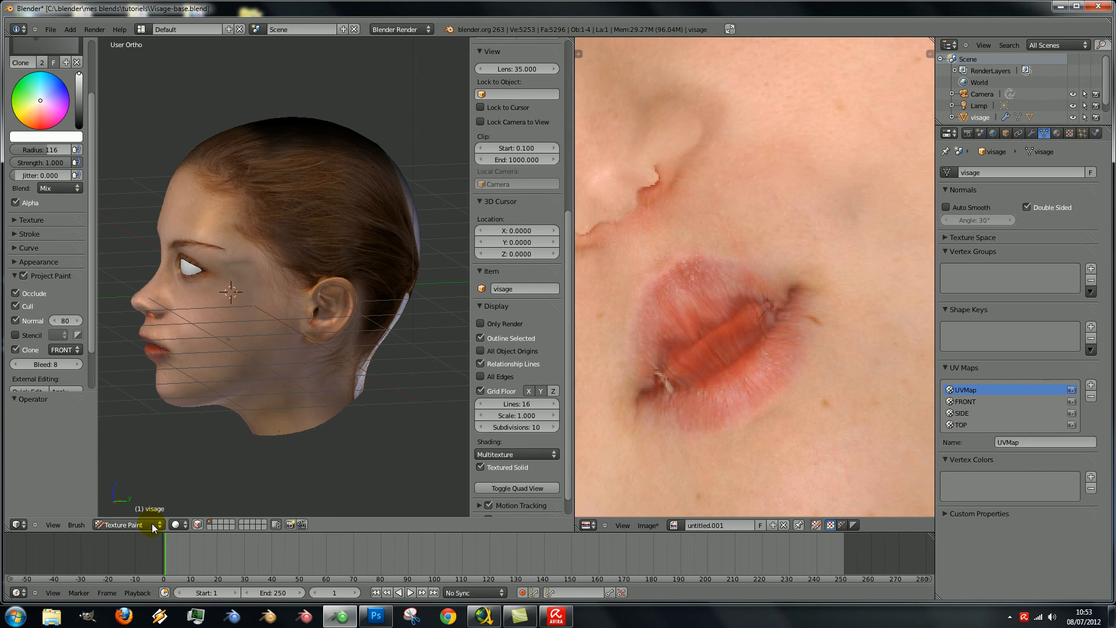
click(67, 350)
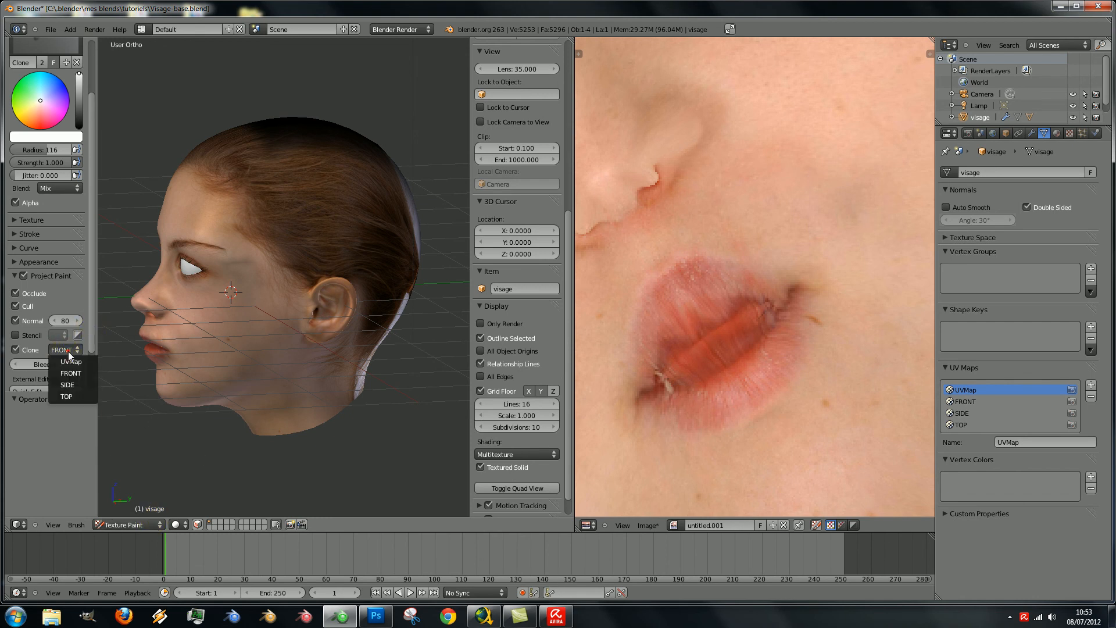
click(84, 397)
mouse_move(270, 131)
middle_down()
mouse_move(281, 246)
mouse_move(260, 266)
mouse_move(240, 229)
middle_up()
mouse_move(241, 232)
mouse_down()
mouse_move(295, 303)
mouse_move(301, 346)
mouse_move(281, 302)
mouse_move(335, 216)
mouse_move(302, 214)
mouse_move(268, 271)
mouse_move(374, 293)
mouse_up()
middle_drag(314, 282, 256, 271)
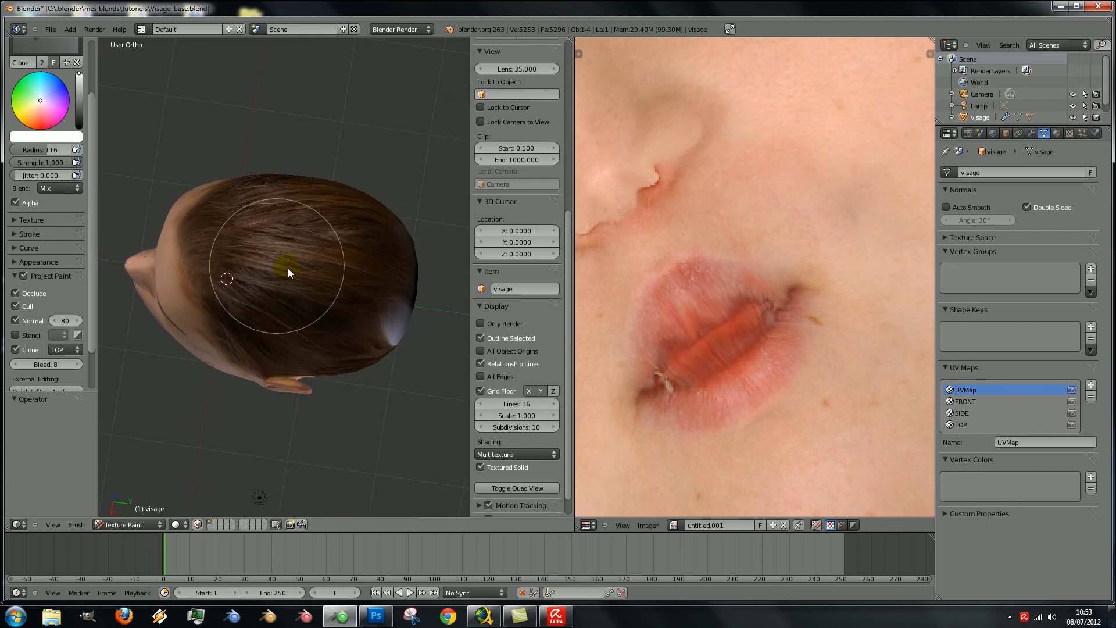
- Clone the top photo's hair down the back of the head to the neck
middle_drag(411, 360, 260, 259)
mouse_move(260, 253)
mouse_down()
mouse_move(287, 284)
mouse_move(239, 302)
mouse_move(271, 312)
mouse_move(288, 356)
mouse_move(310, 333)
mouse_move(316, 344)
mouse_move(269, 388)
mouse_up()
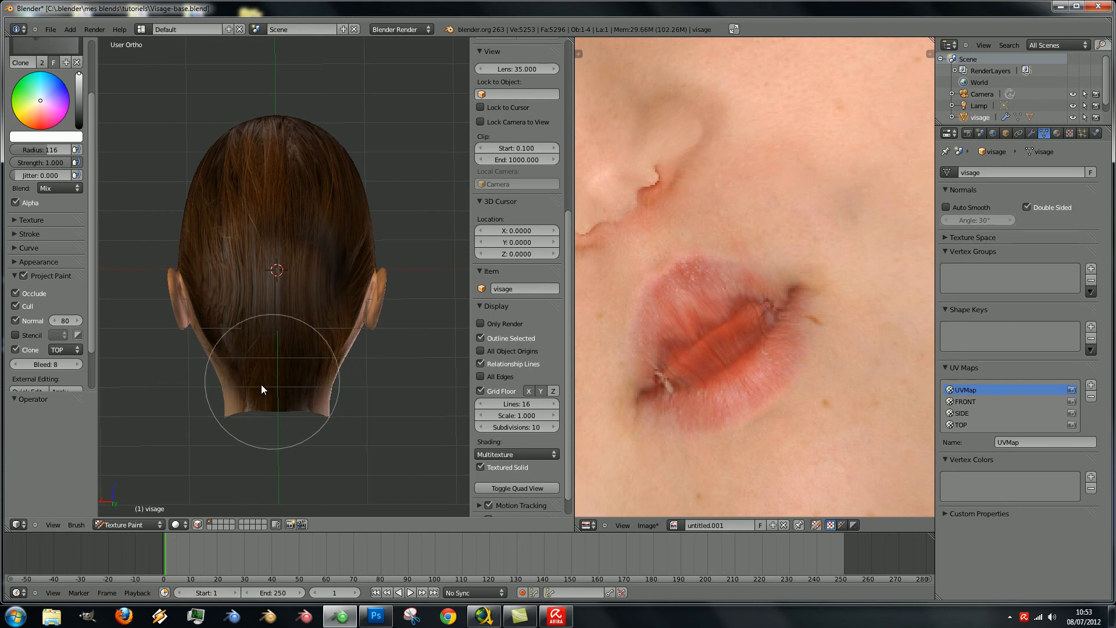
mouse_move(281, 321)
middle_down()
mouse_move(263, 283)
mouse_move(420, 273)
mouse_move(70, 275)
mouse_move(507, 273)
mouse_move(256, 267)
mouse_move(127, 288)
mouse_move(43, 278)
mouse_move(270, 236)
mouse_move(410, 315)
mouse_move(499, 268)
mouse_move(601, 261)
mouse_move(330, 274)
mouse_move(406, 259)
mouse_move(331, 280)
mouse_move(431, 268)
mouse_move(317, 280)
mouse_move(340, 310)
mouse_move(231, 275)
mouse_move(312, 274)
mouse_move(229, 276)
mouse_move(274, 258)
mouse_move(280, 238)
middle_up()
- Set the clone source to SIDE and clone the side photo over the hair above the ear to blend it with the crown
middle_drag(208, 246, 312, 275)
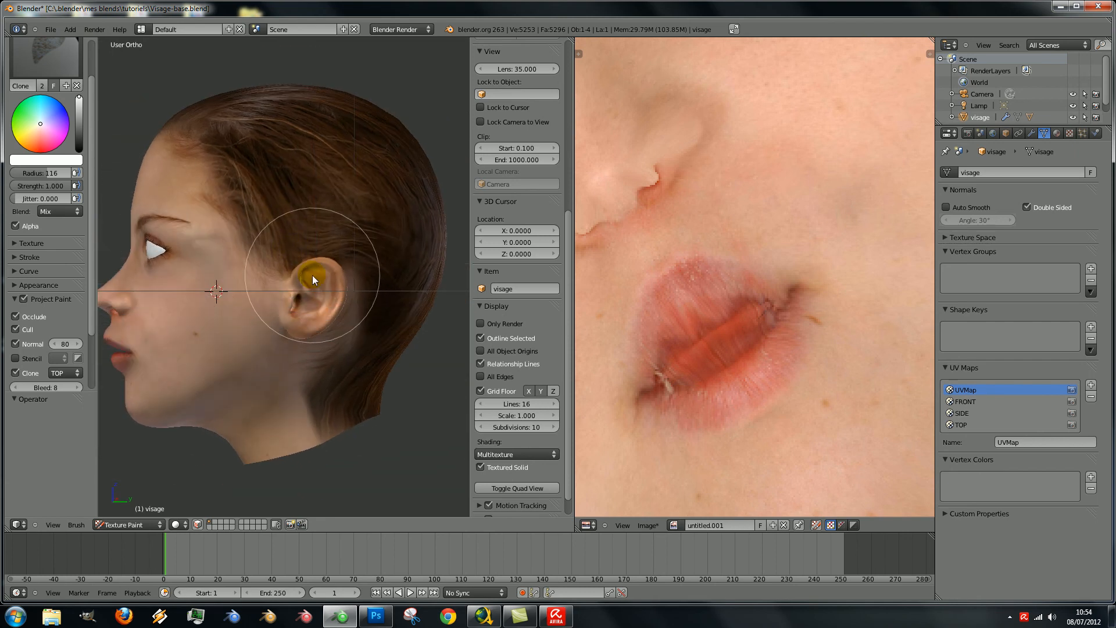
click(146, 525)
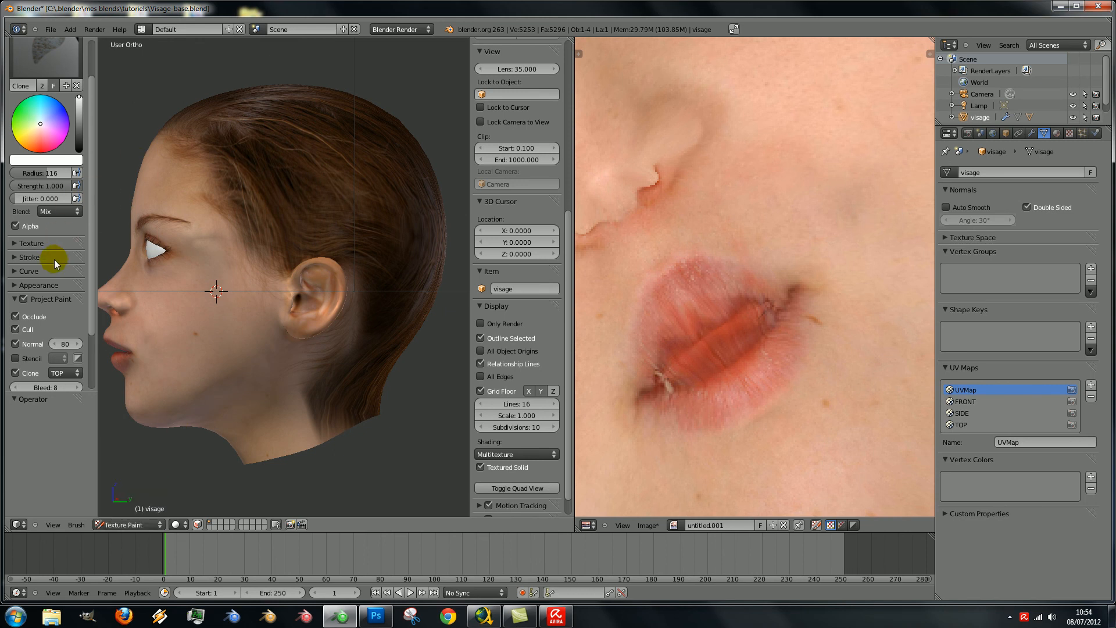
click(67, 373)
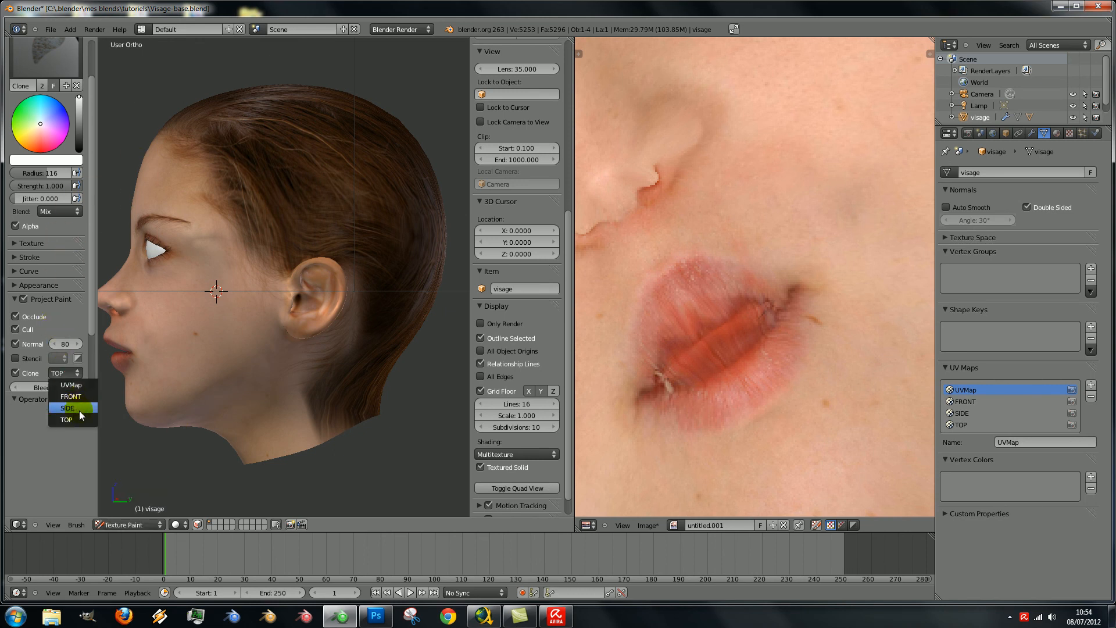
click(79, 411)
scroll(226, 225, up, 1)
mouse_move(229, 184)
mouse_down()
mouse_move(281, 244)
mouse_move(229, 130)
mouse_move(260, 187)
mouse_move(354, 238)
mouse_move(359, 203)
mouse_move(333, 152)
mouse_move(373, 185)
mouse_up()
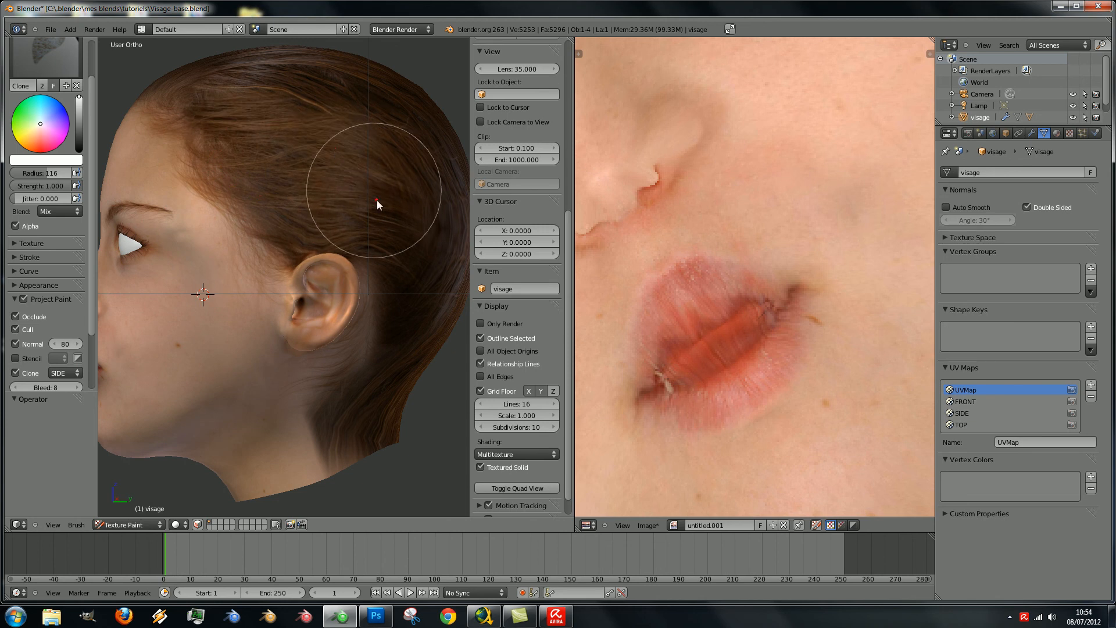
scroll(255, 213, down, 5)
middle_drag(227, 276, 430, 280)
scroll(304, 287, up, 3)
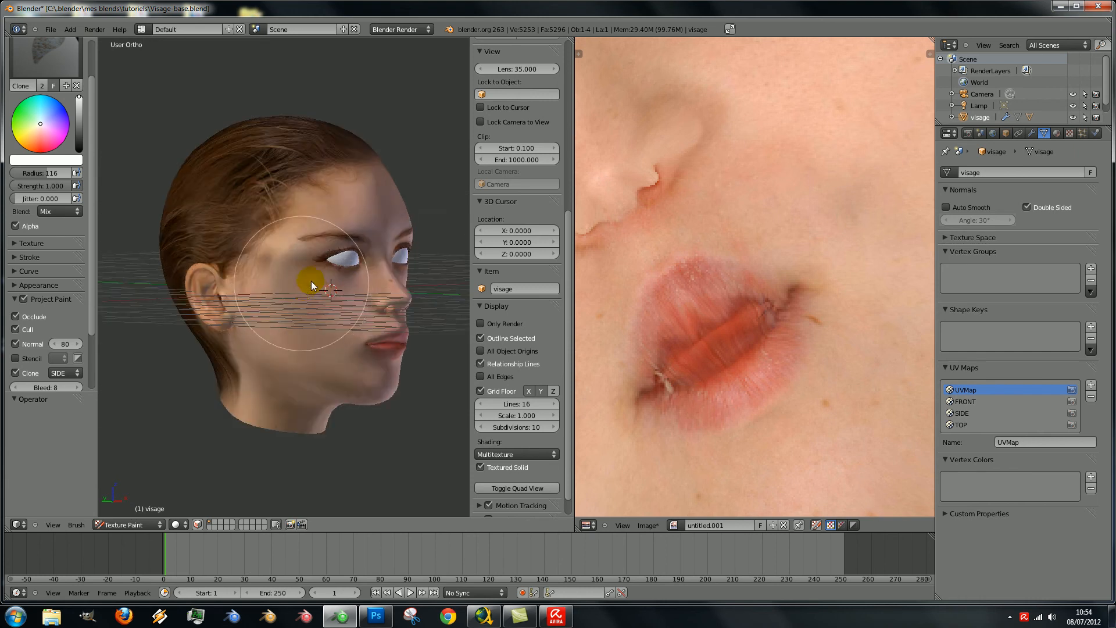
- Clone the side photo over the temple and hairline of the head
middle_drag(305, 287, 392, 281)
mouse_move(336, 211)
mouse_down()
mouse_move(317, 214)
mouse_move(299, 253)
mouse_move(263, 222)
mouse_move(282, 190)
mouse_up()
mouse_move(281, 189)
mouse_down()
mouse_move(230, 243)
mouse_move(270, 221)
mouse_up()
scroll(319, 244, down, 4)
scroll(329, 262, up, 4)
middle_drag(329, 242, 171, 245)
scroll(274, 247, down, 4)
scroll(256, 269, up, 4)
middle_drag(256, 268, 249, 272)
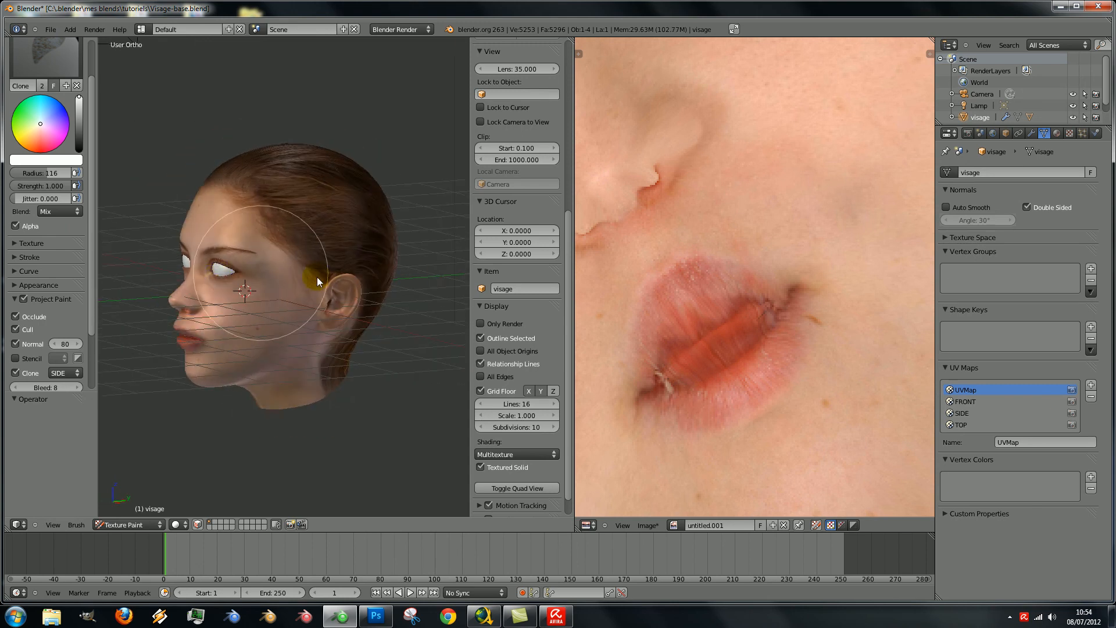
- Examine the ear and earlobe area of the flattened texture image for unpainted spots
scroll(746, 271, down, 5)
key(Tab)
scroll(749, 270, up, 4)
scroll(737, 271, down, 4)
scroll(786, 243, up, 5)
scroll(727, 289, up, 2)
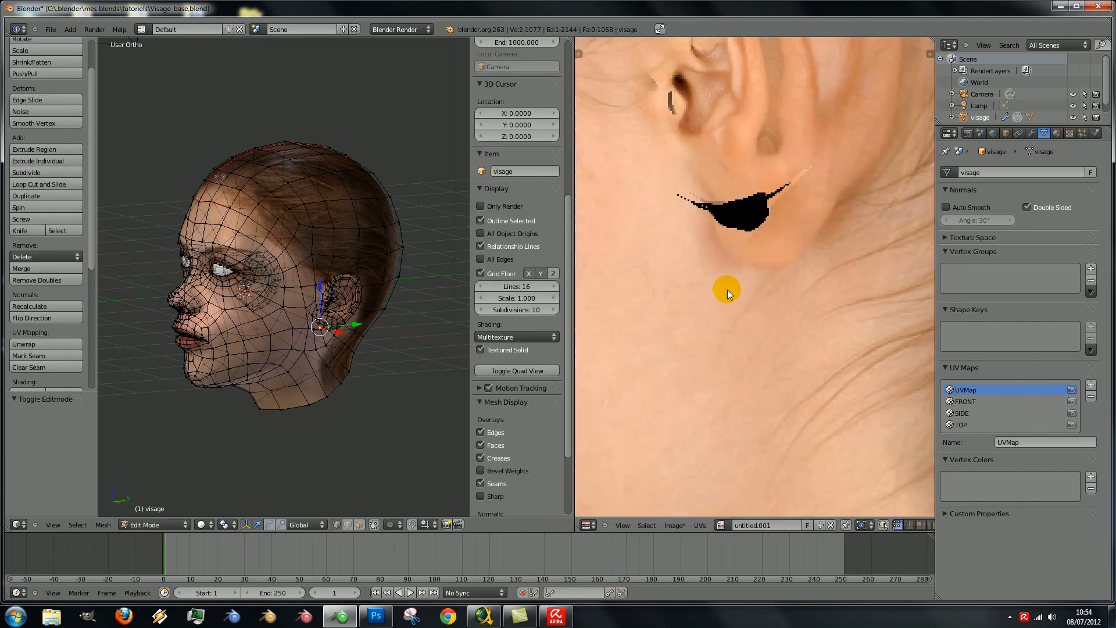
scroll(378, 279, down, 4)
scroll(744, 235, down, 3)
key(Tab)
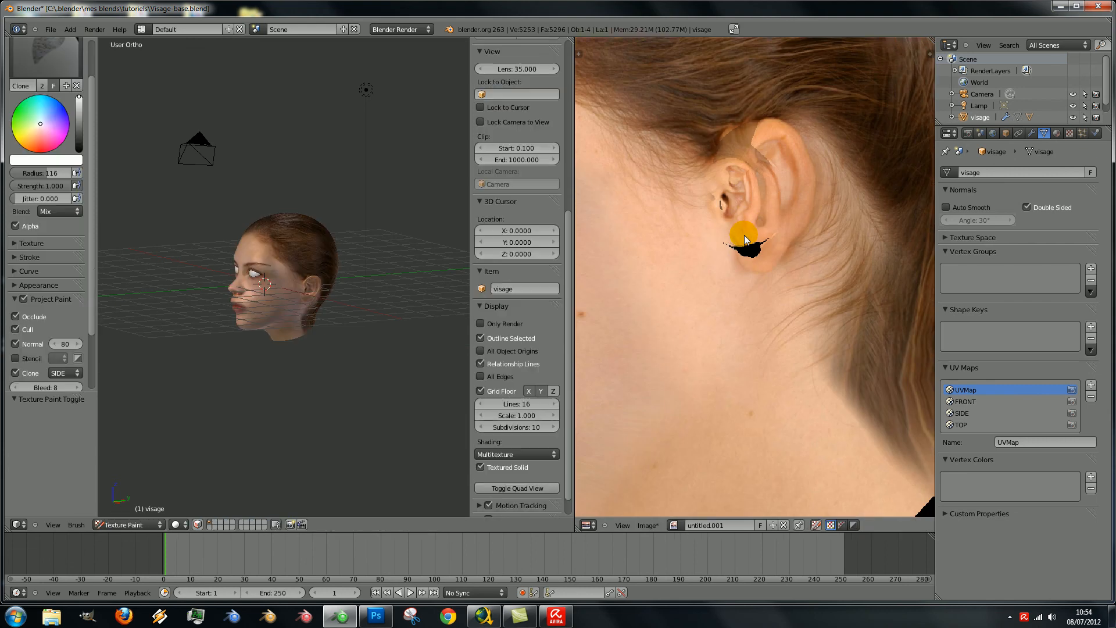
scroll(768, 244, up, 5)
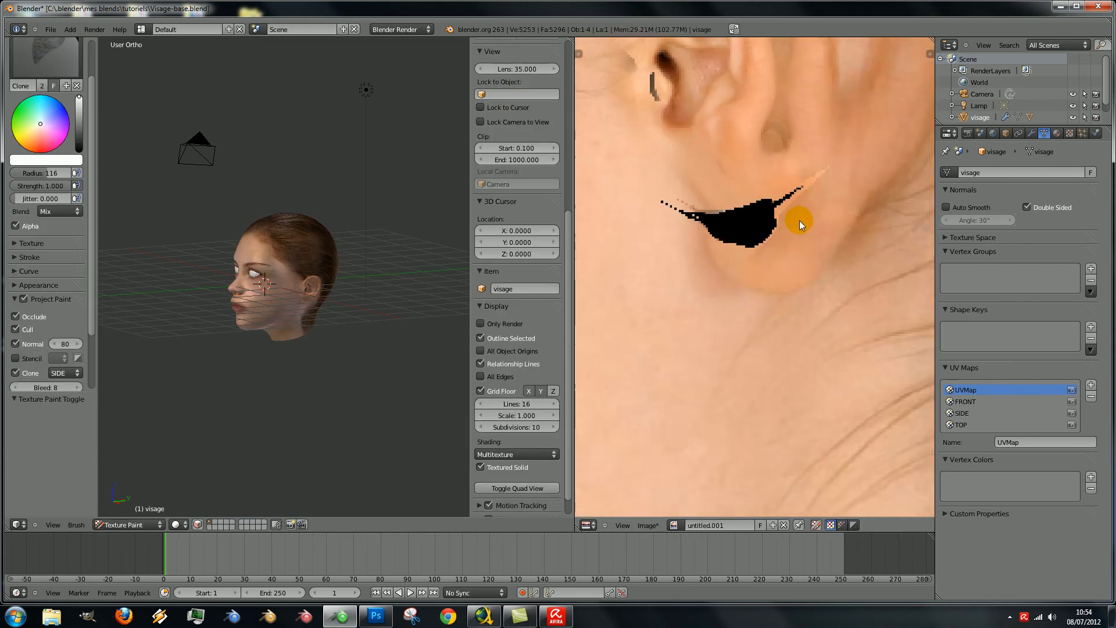
scroll(800, 220, down, 5)
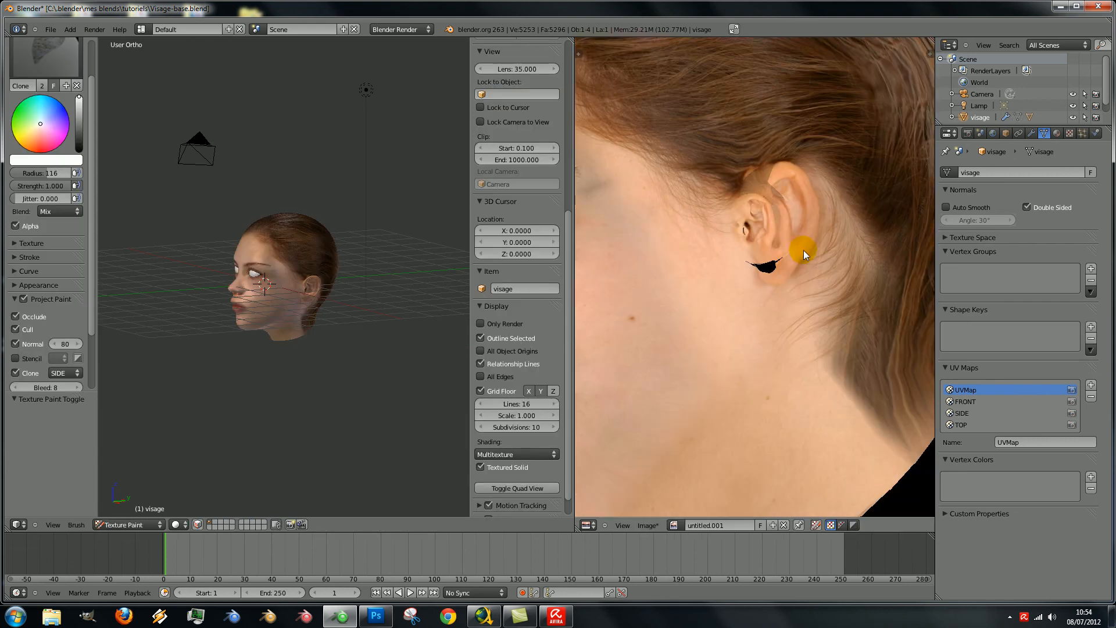
scroll(77, 140, up, 2)
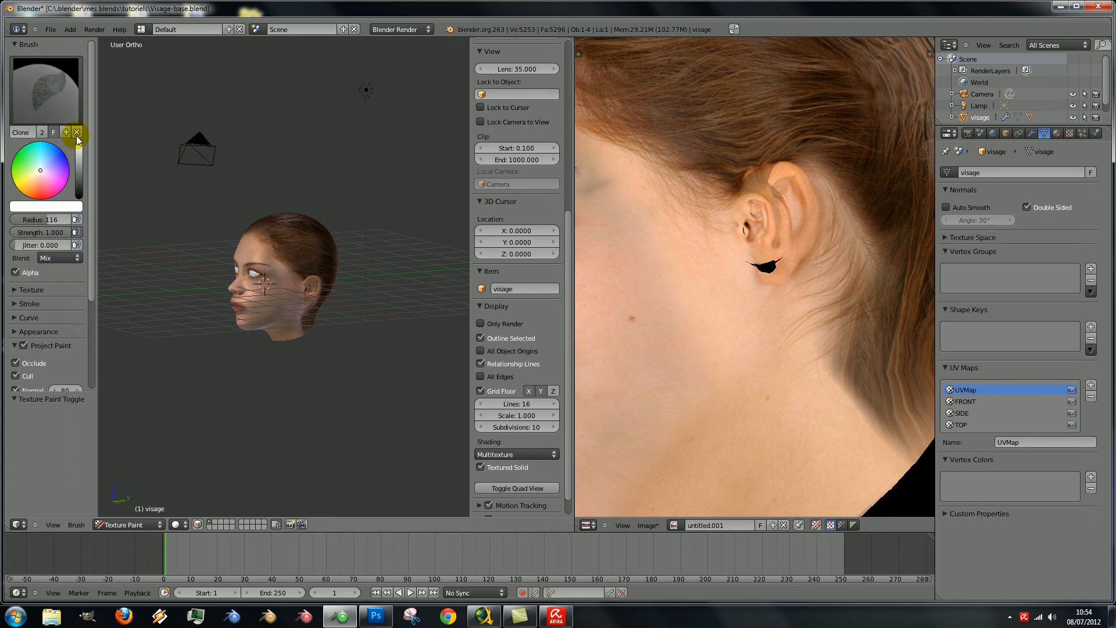
- Switch to the paint brush named Brush and sample its colour from the earlobe in the texture image
click(45, 90)
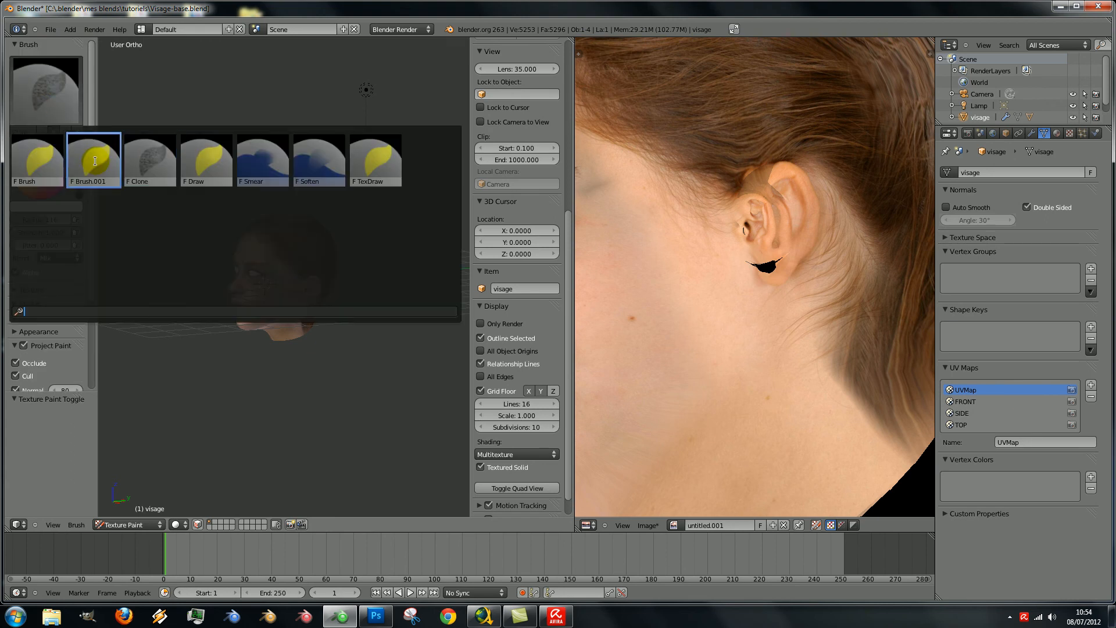
click(29, 158)
scroll(81, 245, down, 3)
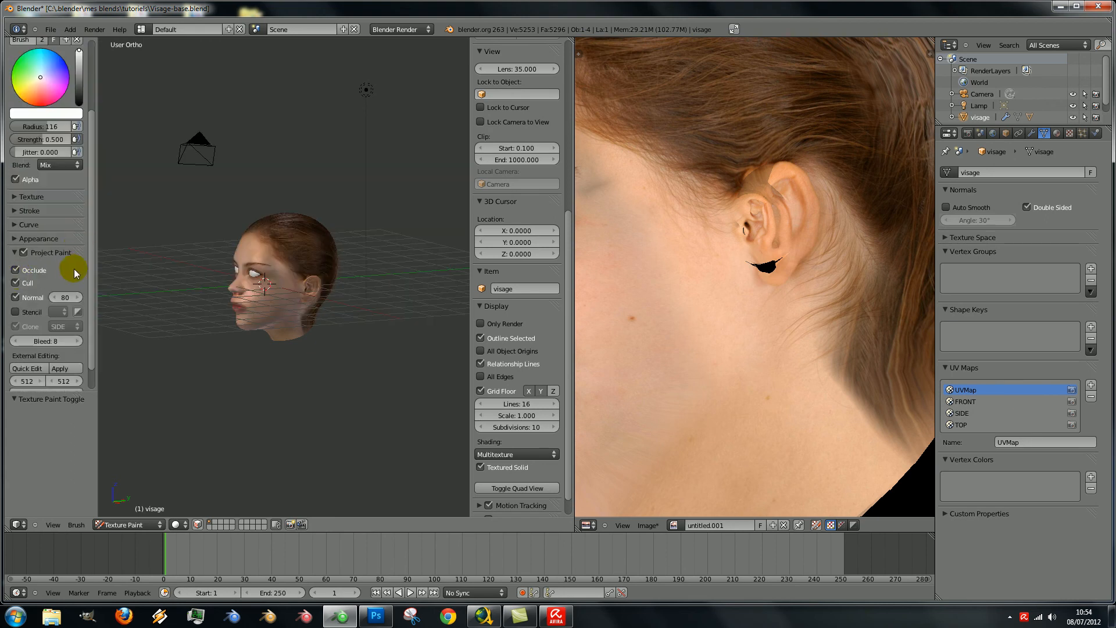
click(51, 114)
click(108, 240)
click(778, 277)
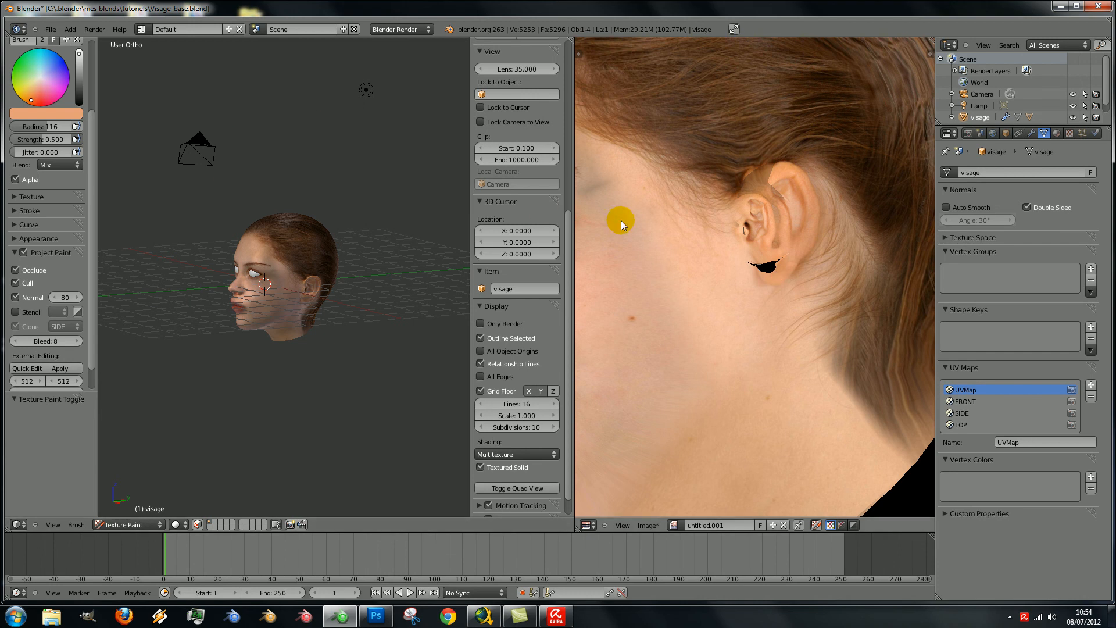
- Set the brush radius to 11 and try to paint over the black gap in the earlobe on the texture image
scroll(738, 246, up, 7)
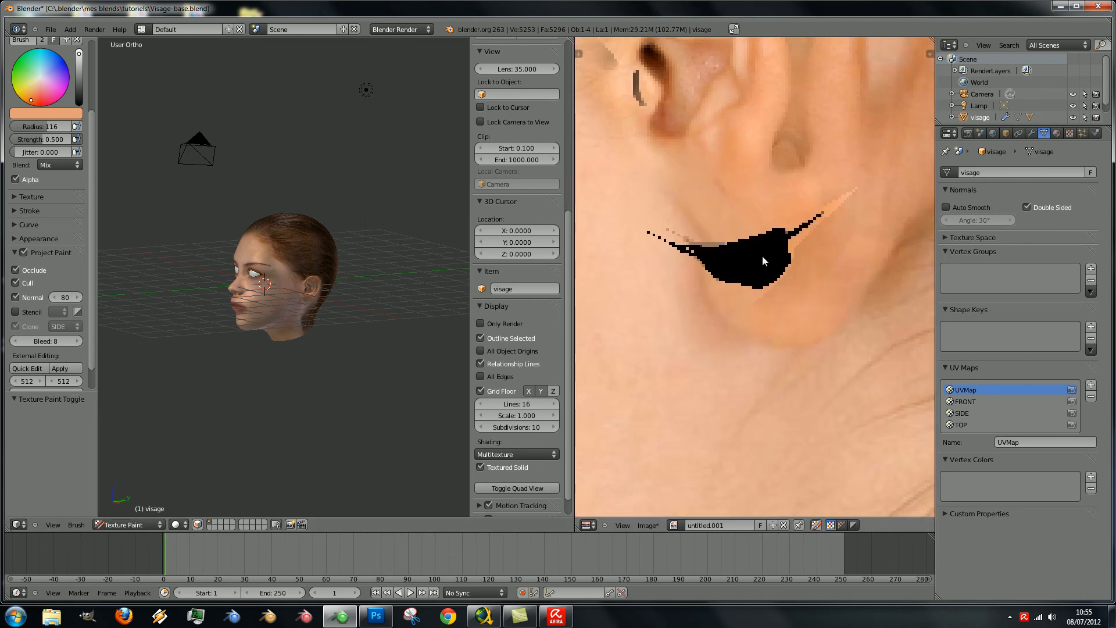
scroll(763, 256, down, 5)
scroll(763, 256, up, 3)
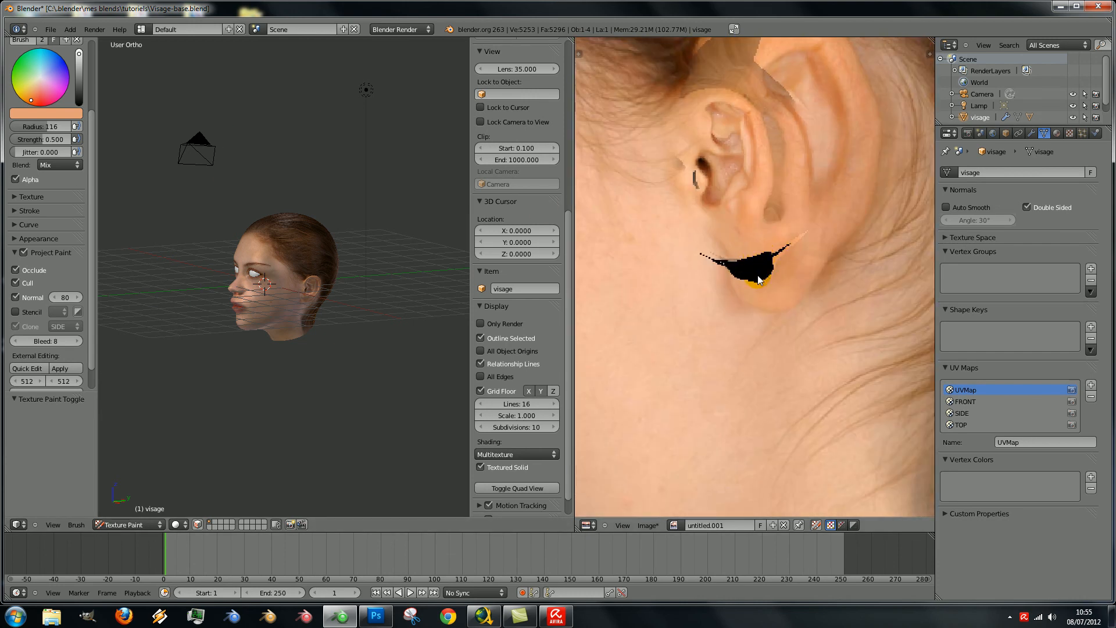
key(f)
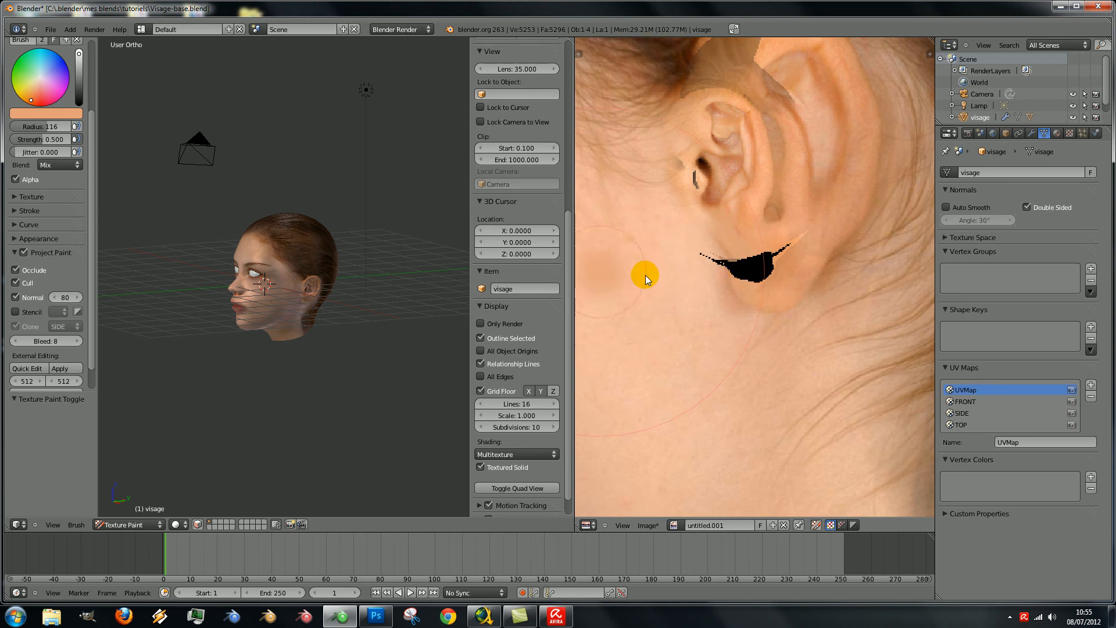
click(653, 278)
mouse_move(774, 270)
mouse_down()
mouse_move(750, 265)
mouse_move(756, 273)
mouse_up()
click(776, 259)
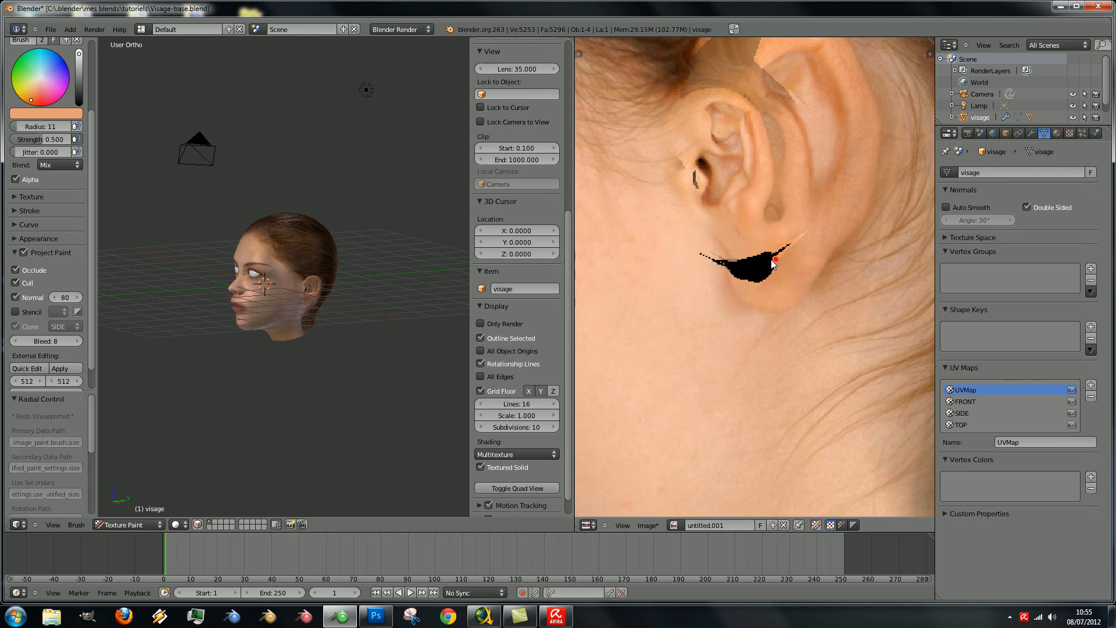
click(770, 259)
click(761, 265)
click(761, 269)
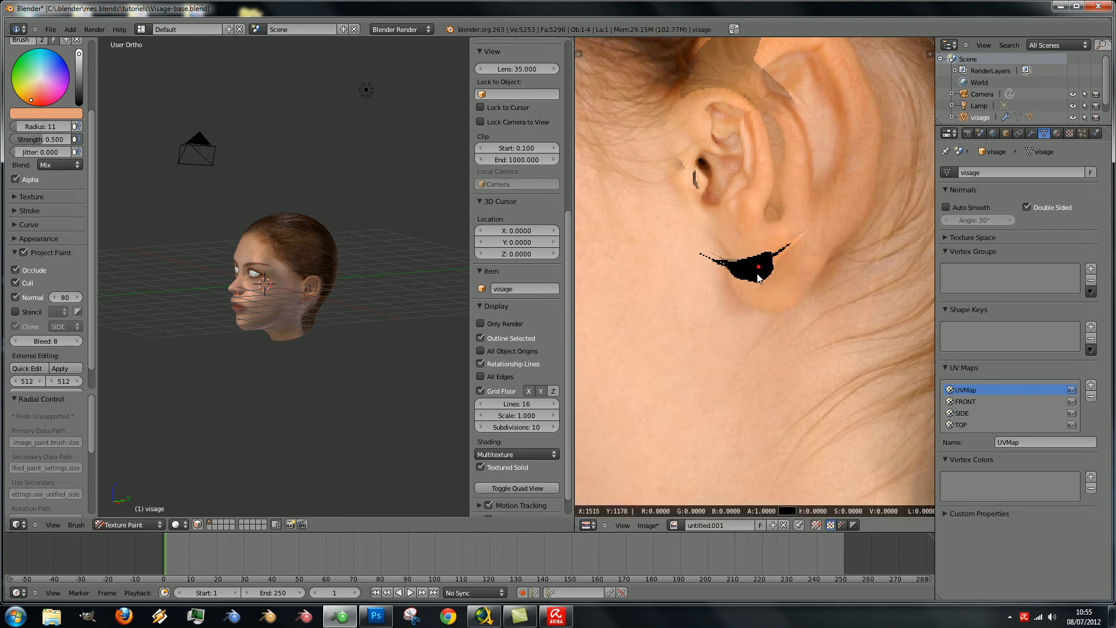
- Enable image painting at strength 1.000 and cover the earlobe's black gap and the stray dots beside it with sampled skin tones
click(43, 141)
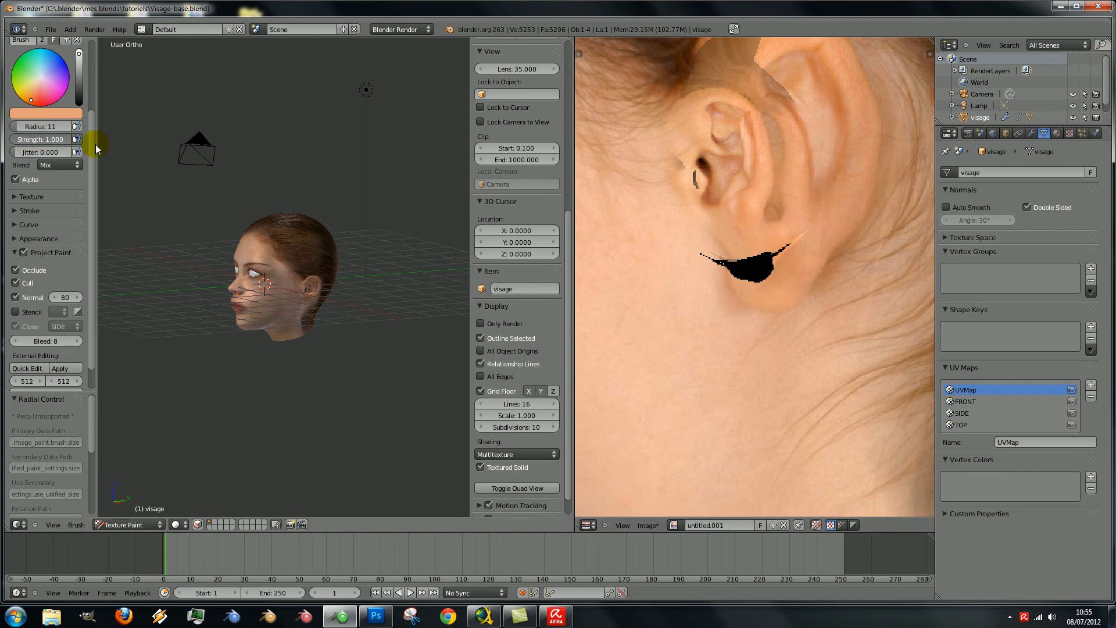
click(816, 525)
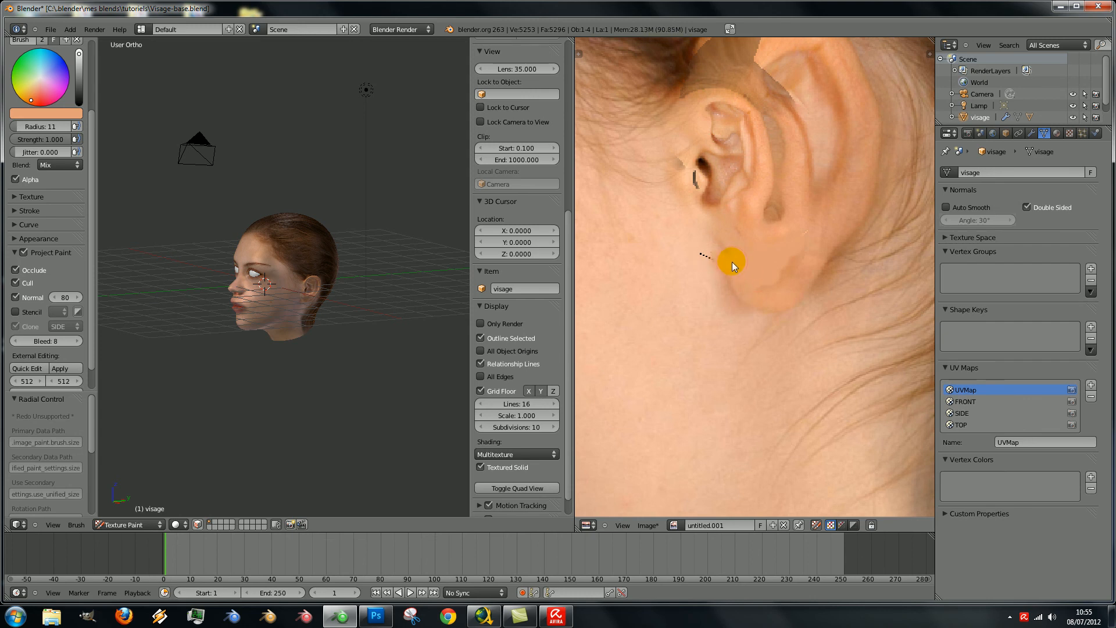
click(46, 114)
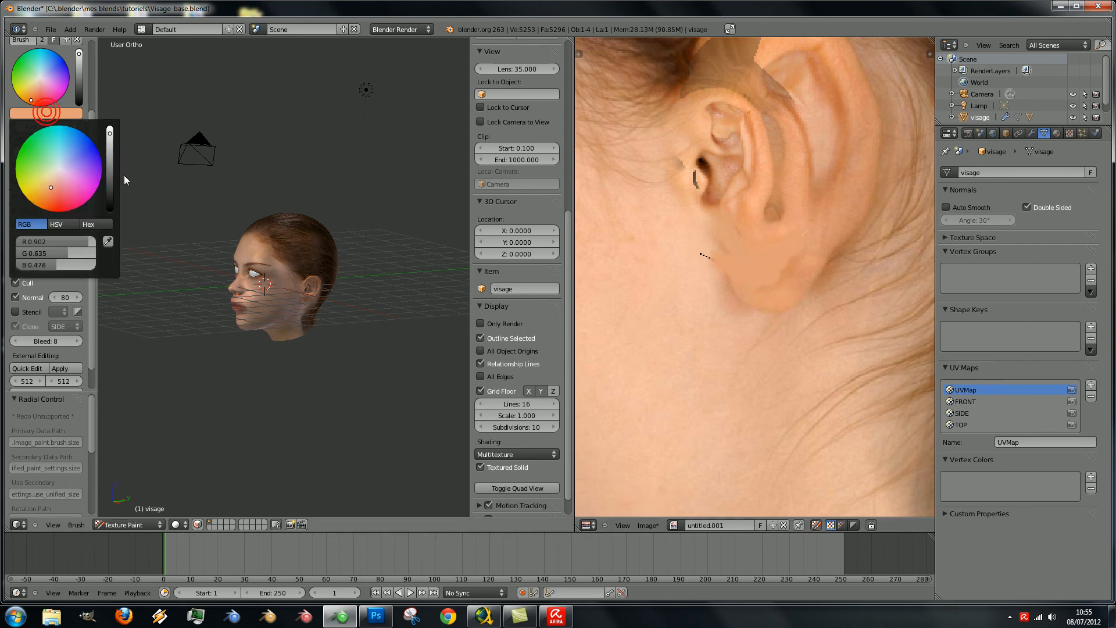
click(108, 243)
click(693, 283)
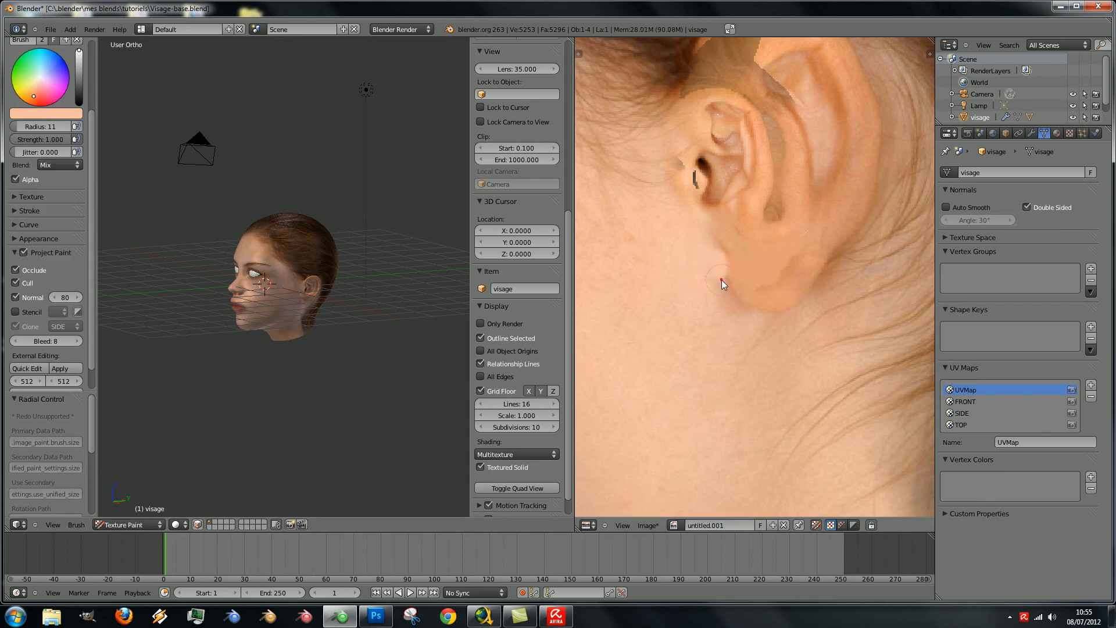
- Sample the skin tone next to the other ear's black gap and paint over the wide part of the gap
scroll(739, 321, down, 5)
middle_drag(705, 306, 855, 262)
middle_drag(695, 238, 838, 143)
middle_drag(698, 417, 768, 258)
scroll(753, 262, up, 4)
middle_drag(730, 214, 746, 314)
scroll(751, 275, up, 3)
scroll(750, 253, down, 5)
scroll(756, 256, up, 3)
middle_drag(747, 239, 759, 286)
middle_drag(269, 305, 134, 322)
scroll(326, 316, up, 5)
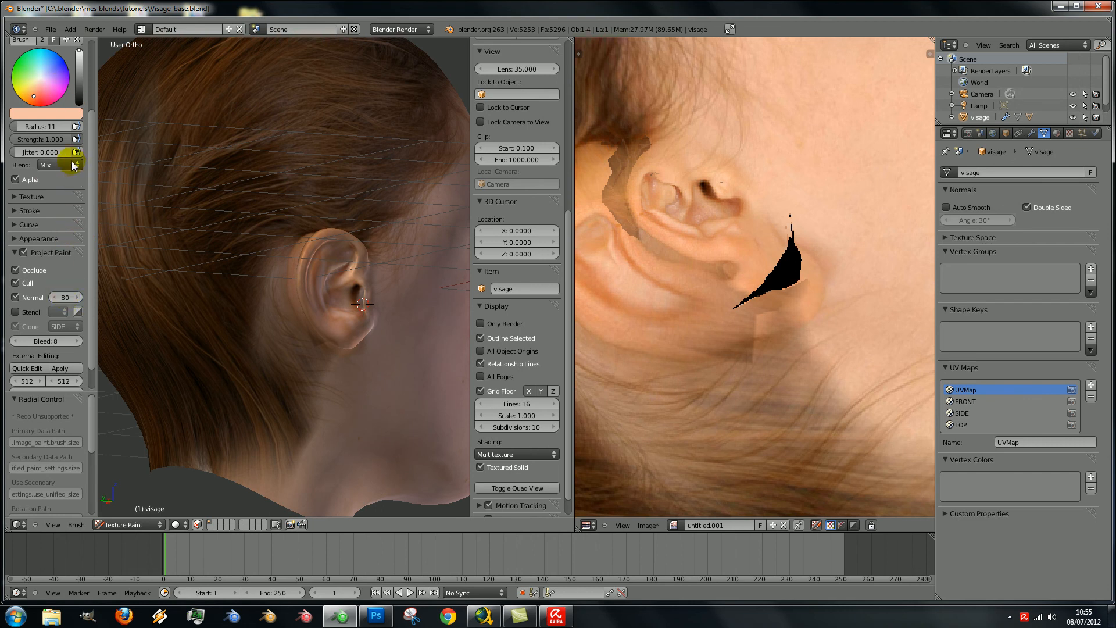
scroll(100, 196, up, 5)
scroll(304, 254, down, 5)
scroll(756, 275, up, 2)
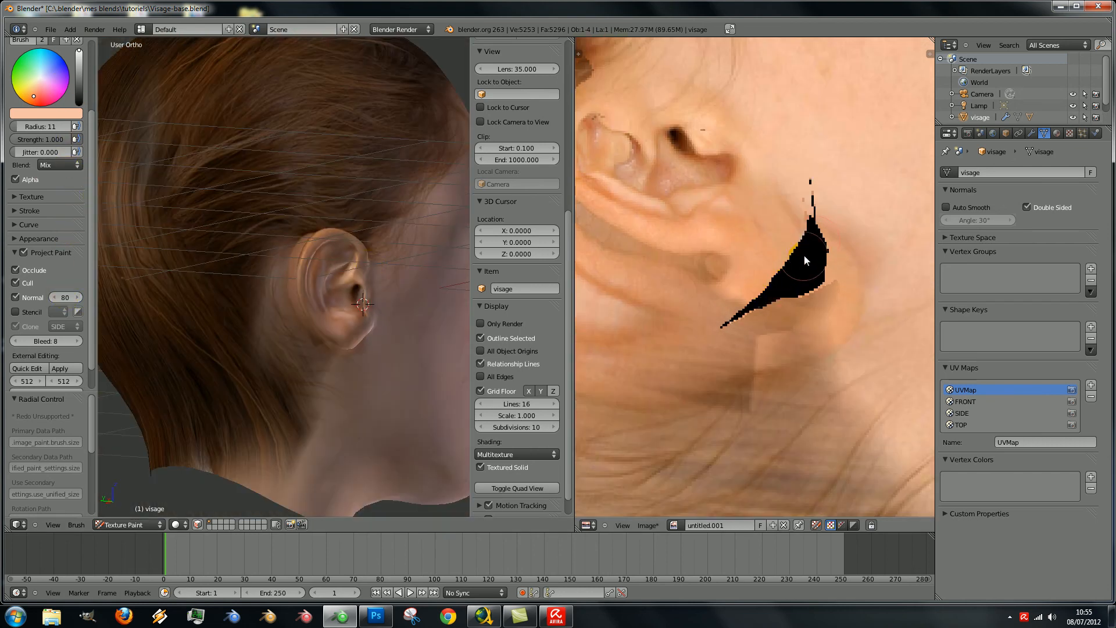
click(56, 115)
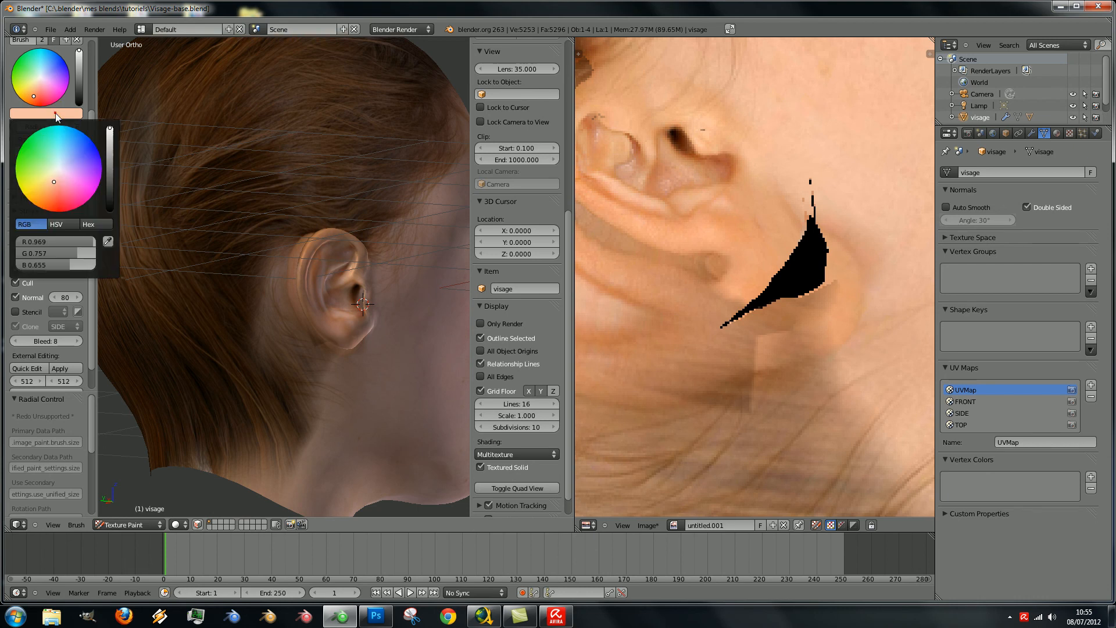
click(110, 235)
click(766, 243)
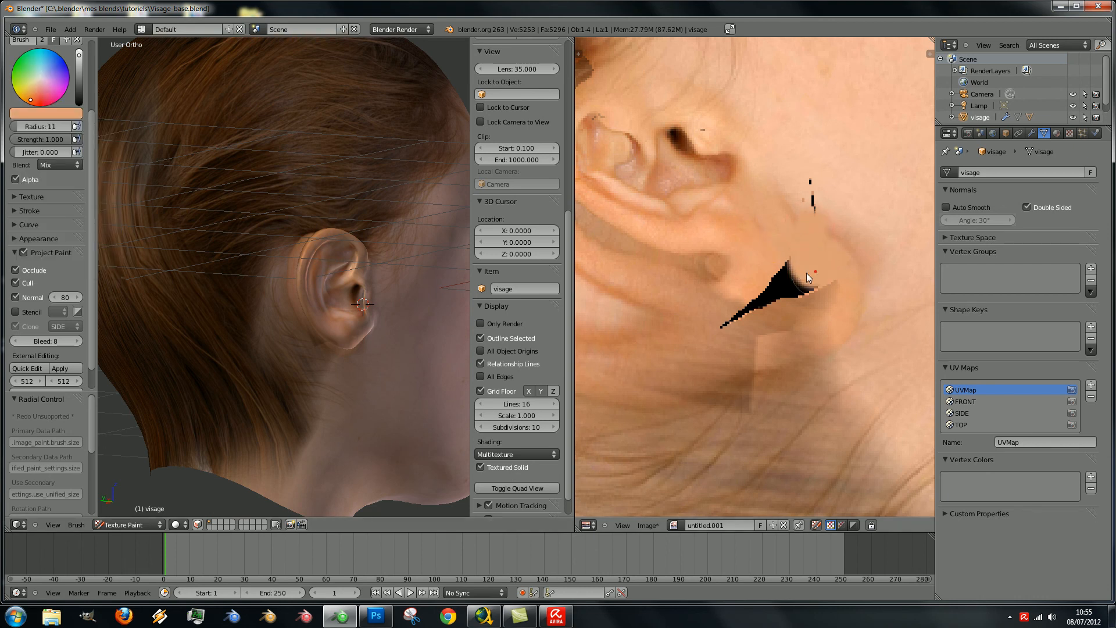
click(767, 292)
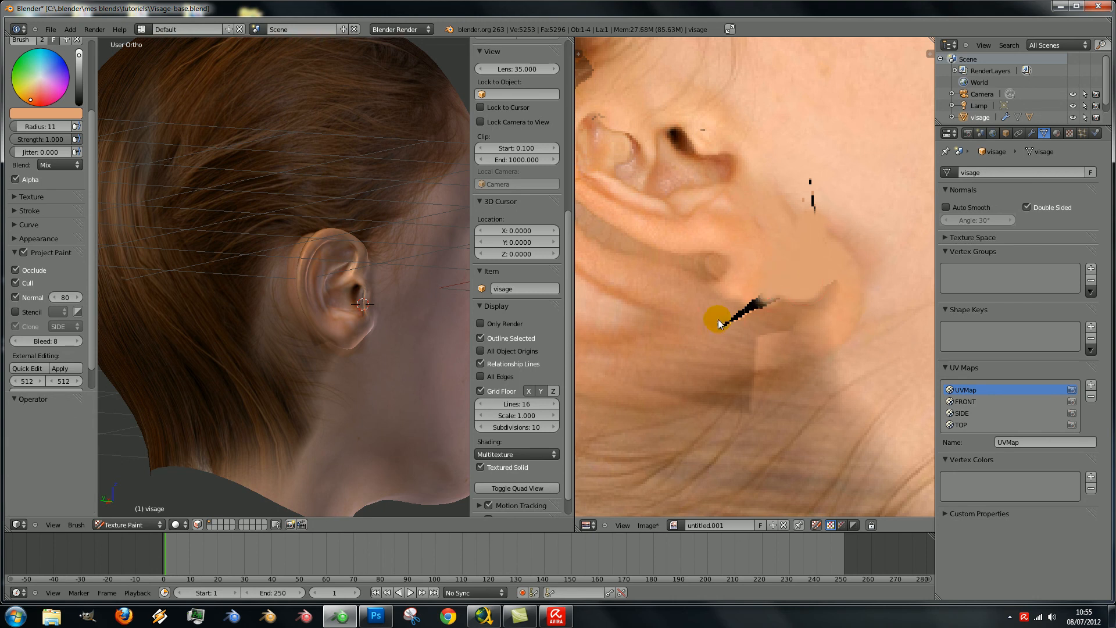
- Sample the darker skin tone behind the ear and paint over the narrow end of the black gap
click(68, 114)
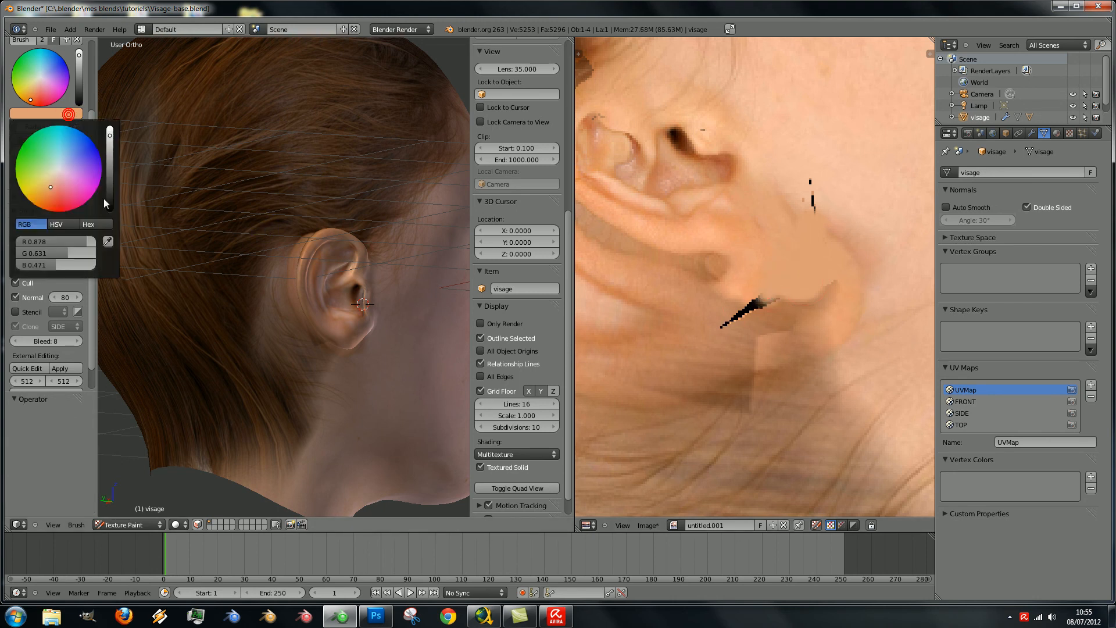
click(108, 241)
click(688, 347)
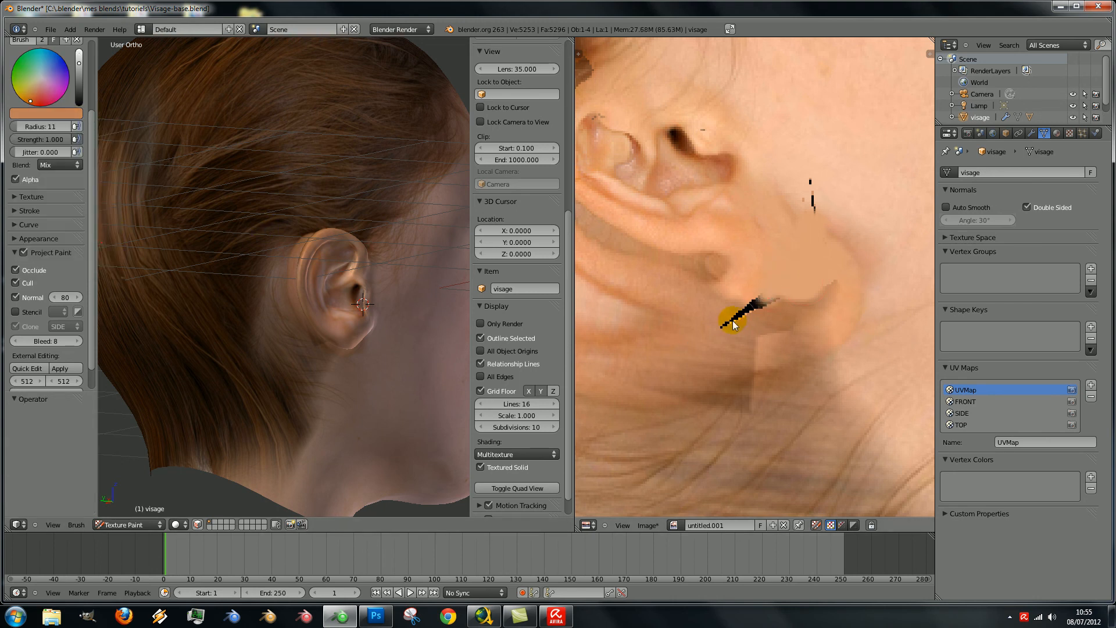
click(767, 305)
drag(712, 325, 749, 321)
click(789, 314)
click(825, 207)
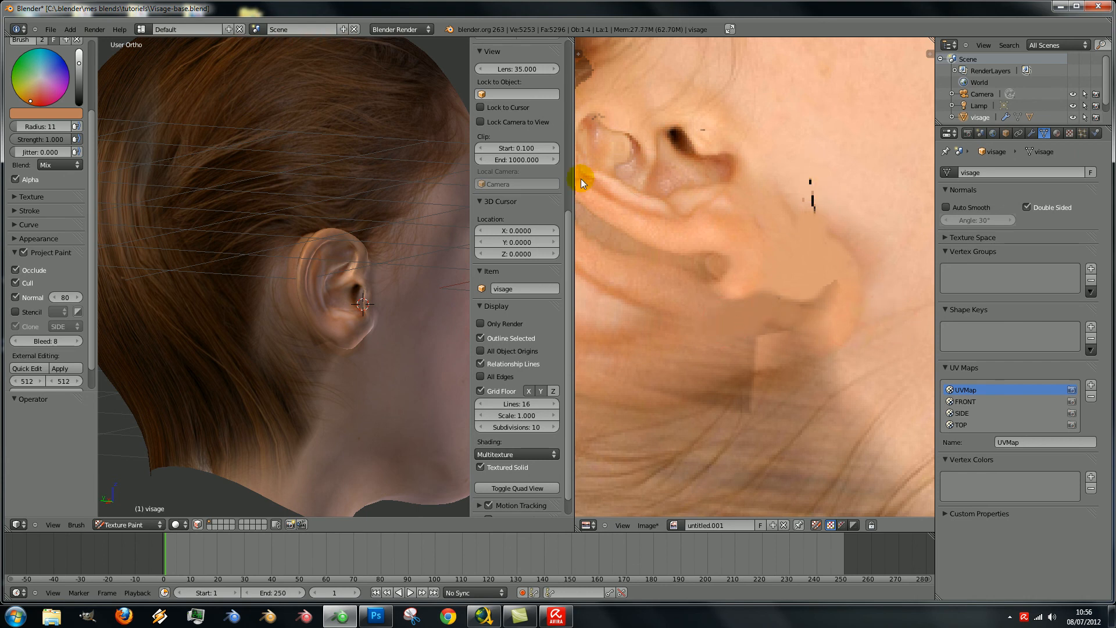
- Sample the light cheek skin tone and paint over the black specks in front of the earlobe
click(45, 113)
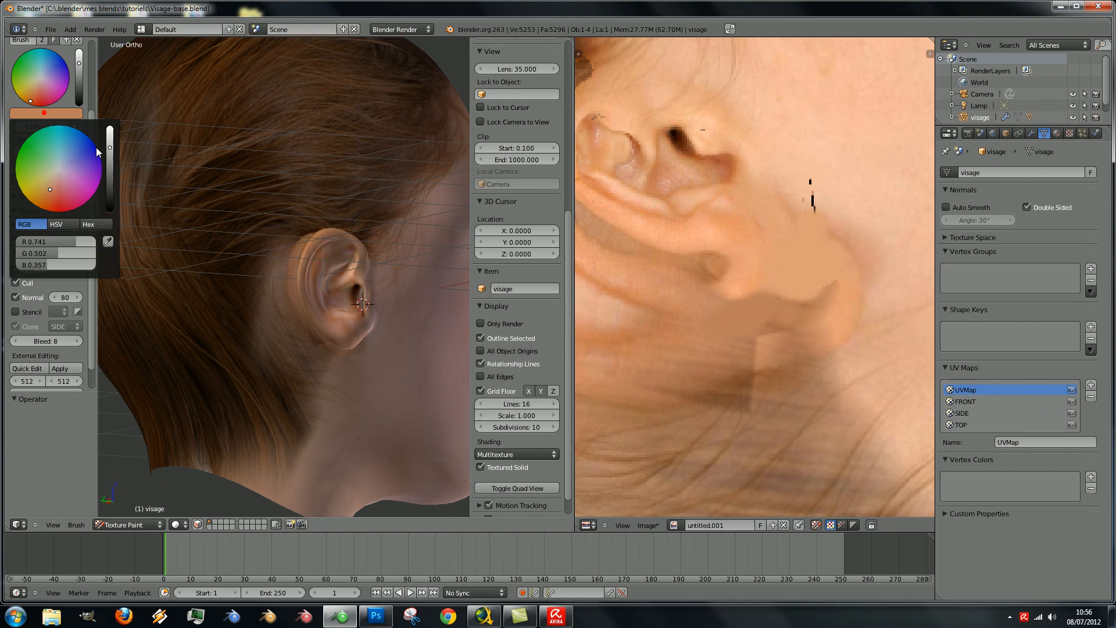
click(108, 244)
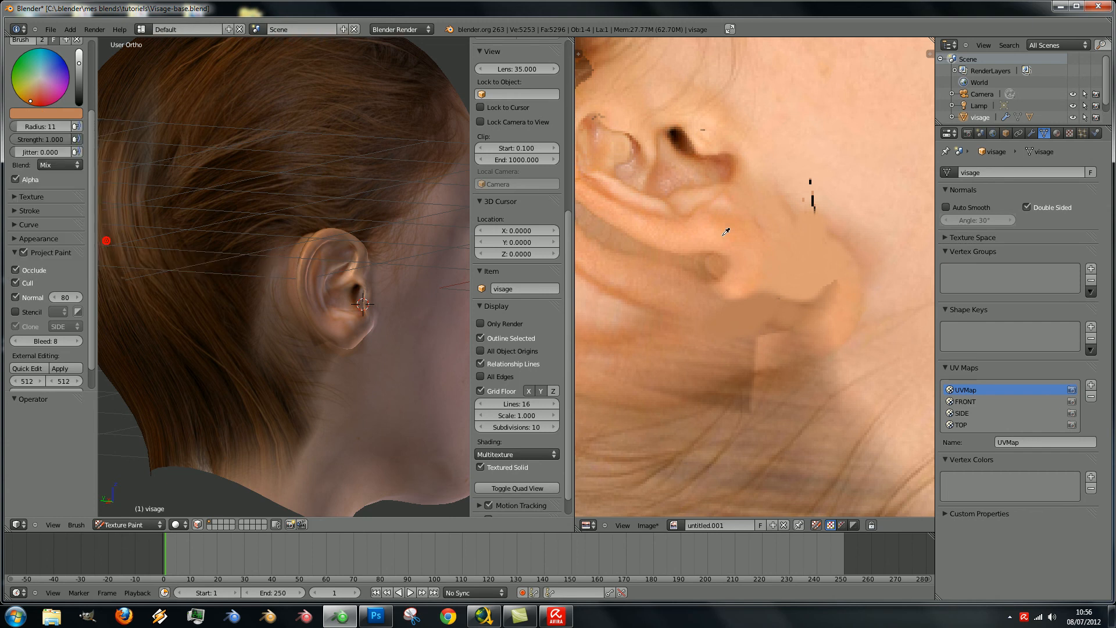
click(855, 215)
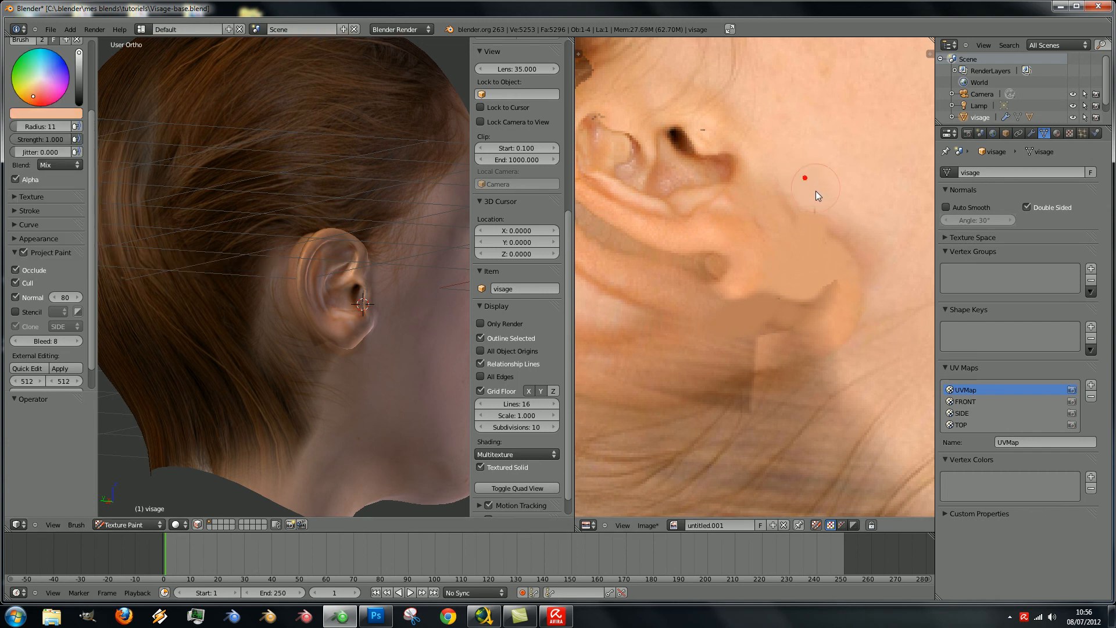
- Review the whole painted texture image and its appearance on the head model
scroll(894, 228, down, 8)
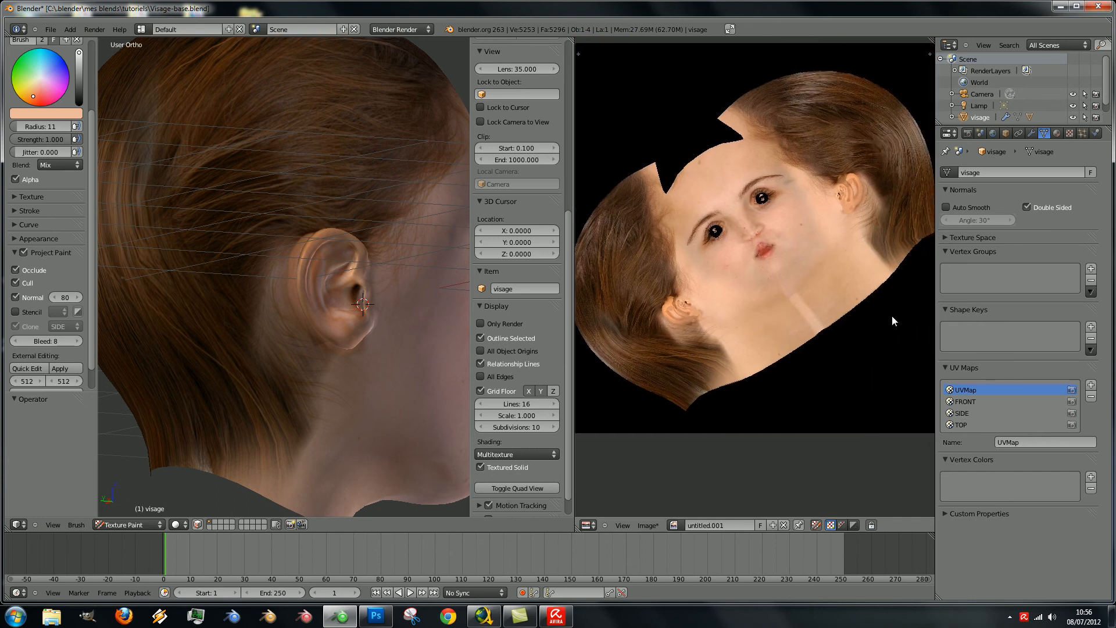
scroll(828, 340, up, 4)
scroll(773, 310, down, 5)
middle_drag(791, 300, 795, 348)
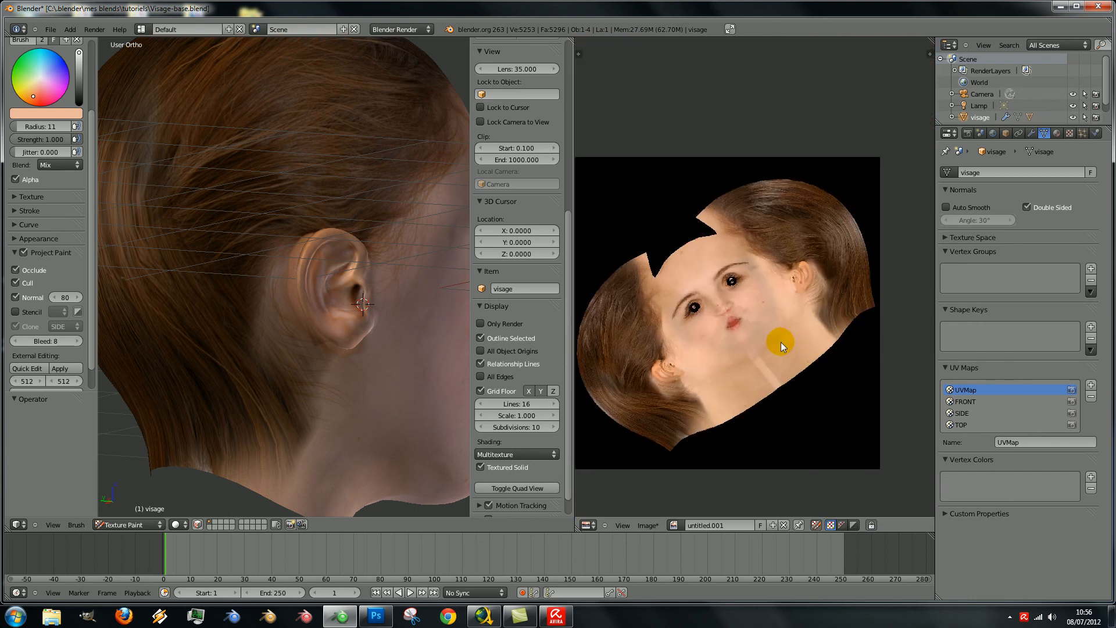
scroll(795, 348, up, 5)
middle_drag(682, 310, 752, 278)
key(Tab)
scroll(326, 233, down, 5)
middle_drag(355, 232, 229, 257)
scroll(249, 262, up, 4)
scroll(319, 219, up, 4)
scroll(228, 257, down, 6)
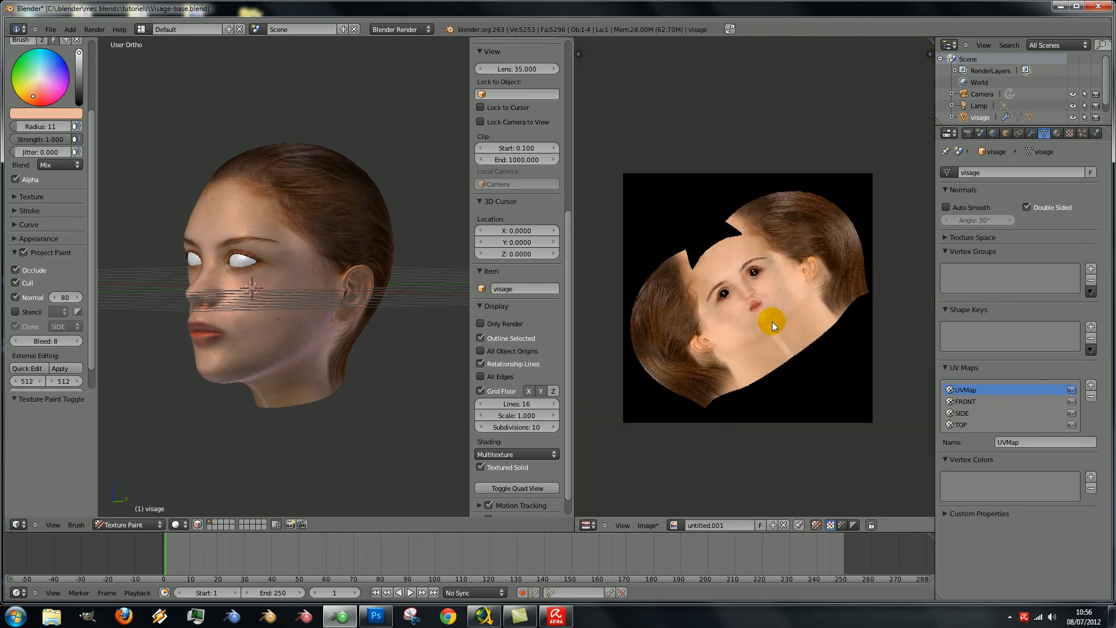
middle_drag(772, 322, 785, 291)
- Save the painted texture image as a PNG file in the Desktop folder
click(648, 526)
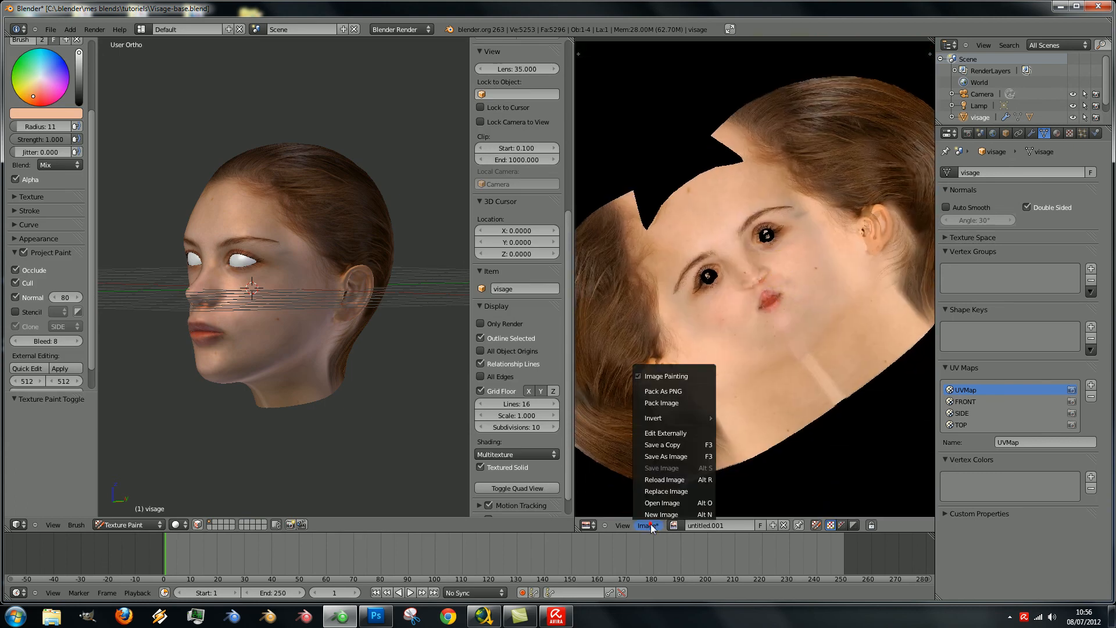
click(663, 460)
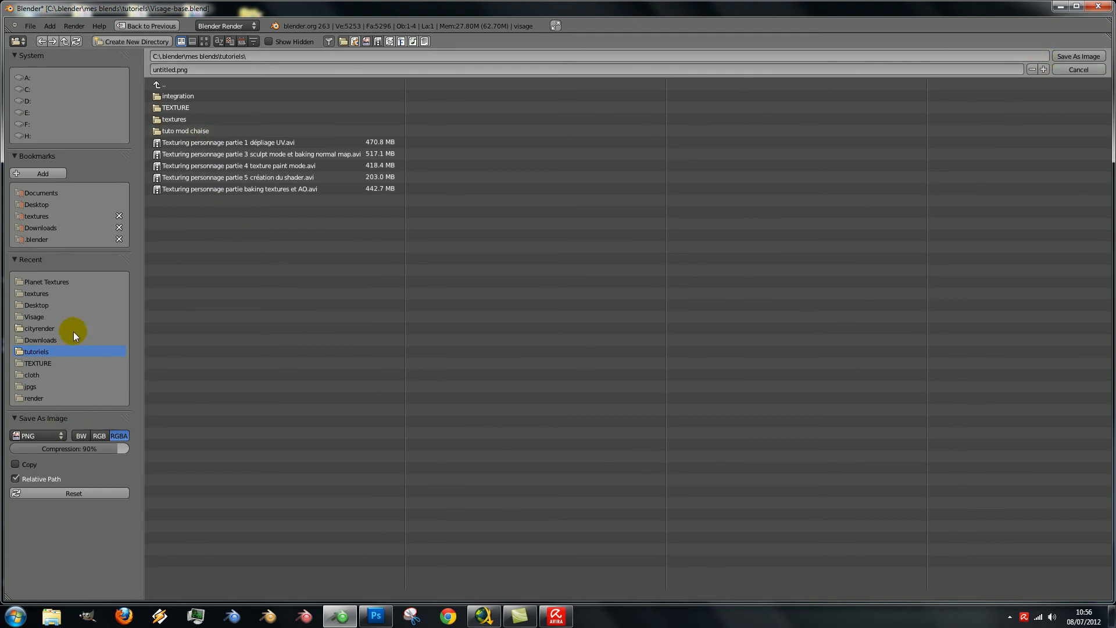
click(38, 206)
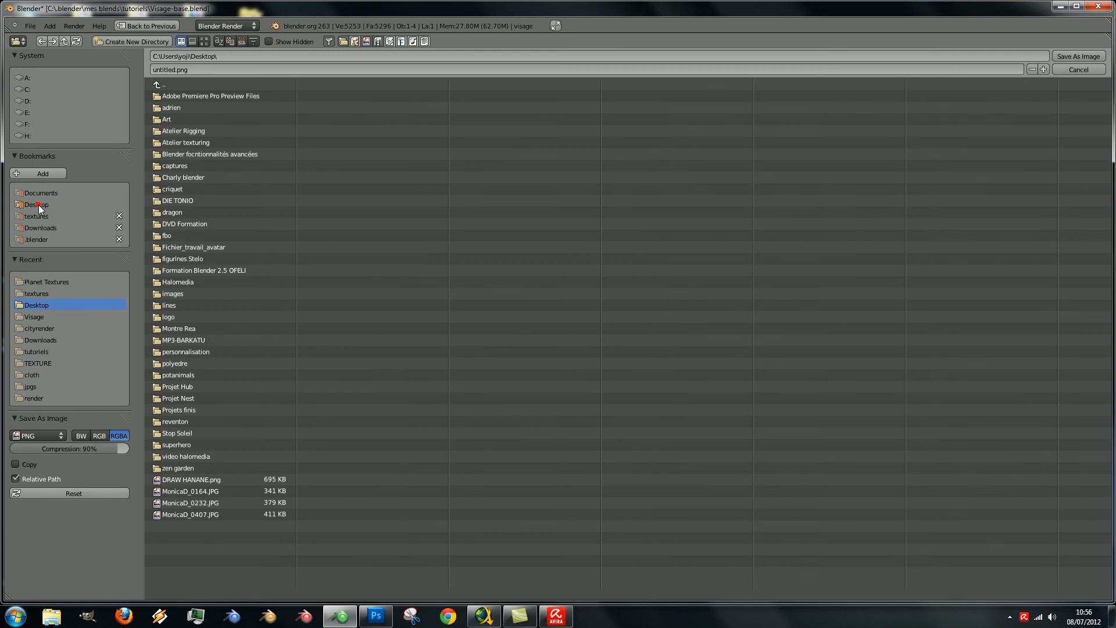
click(208, 68)
key(Return)
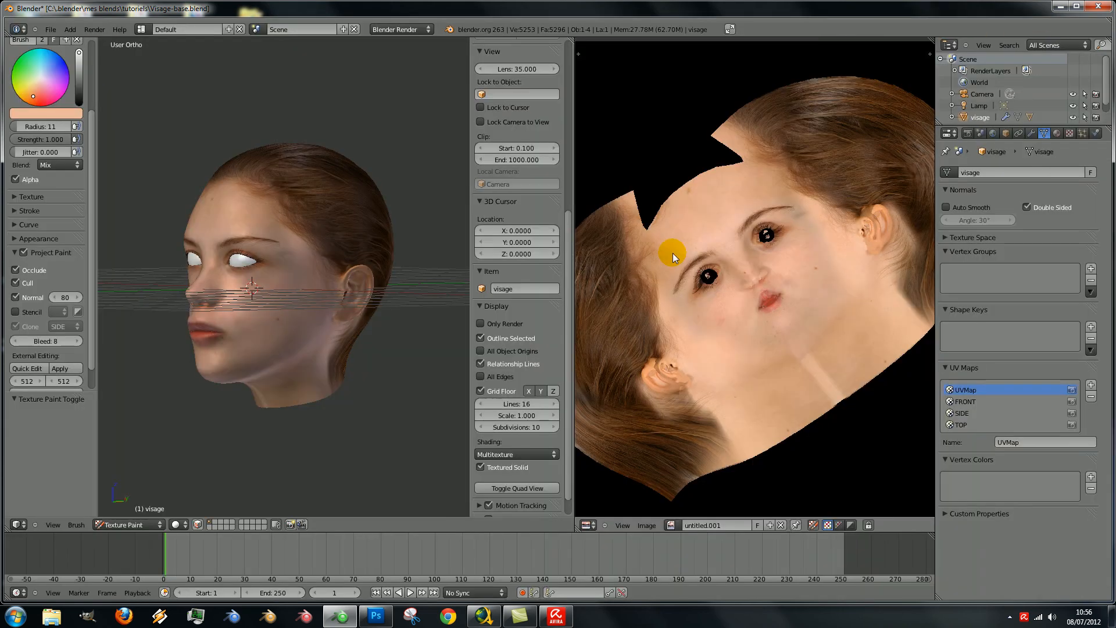
- Examine the saved texture image and the head model from the front and around the ear and hairline
scroll(805, 322, down, 3)
scroll(795, 319, up, 3)
scroll(794, 319, down, 2)
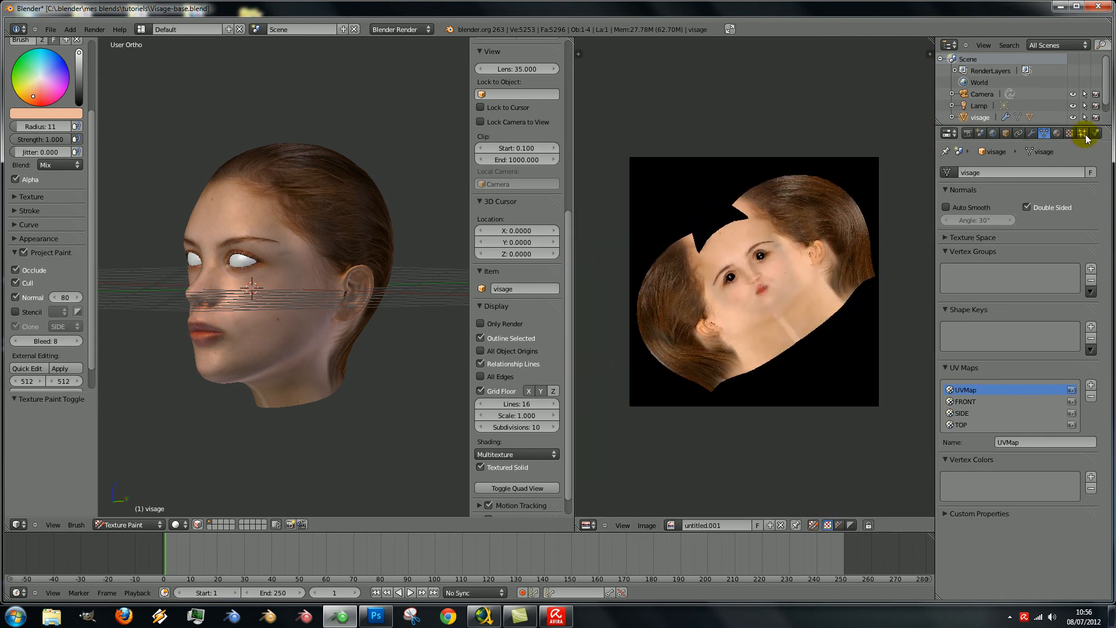
click(1057, 133)
scroll(230, 253, down, 2)
scroll(230, 253, up, 2)
middle_drag(229, 253, 277, 251)
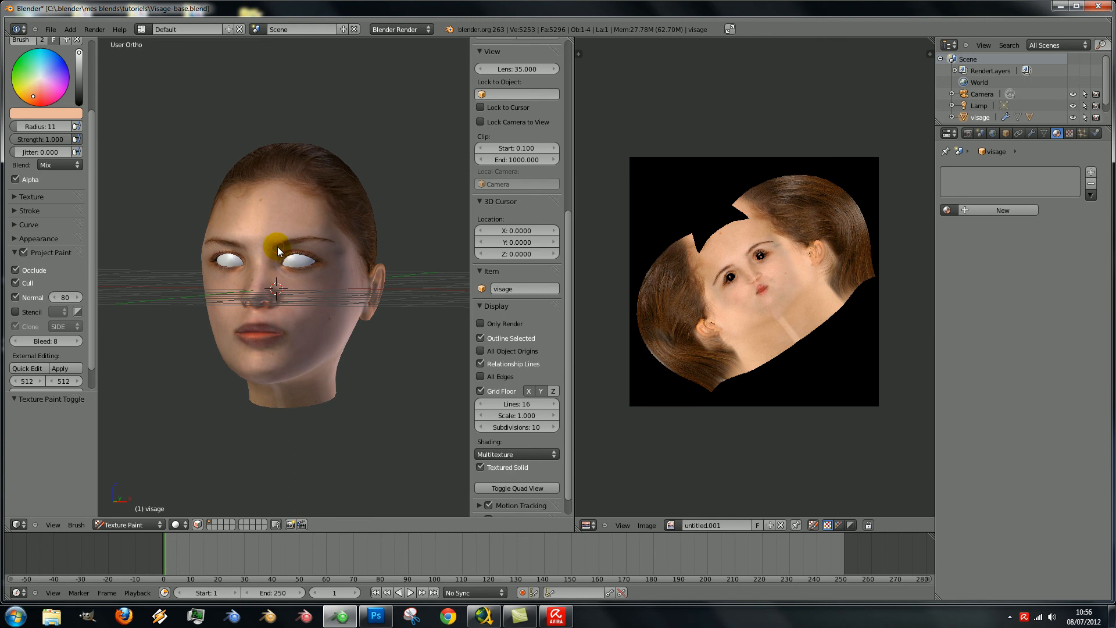
middle_drag(375, 215, 206, 243)
scroll(289, 294, up, 4)
middle_drag(289, 294, 292, 277)
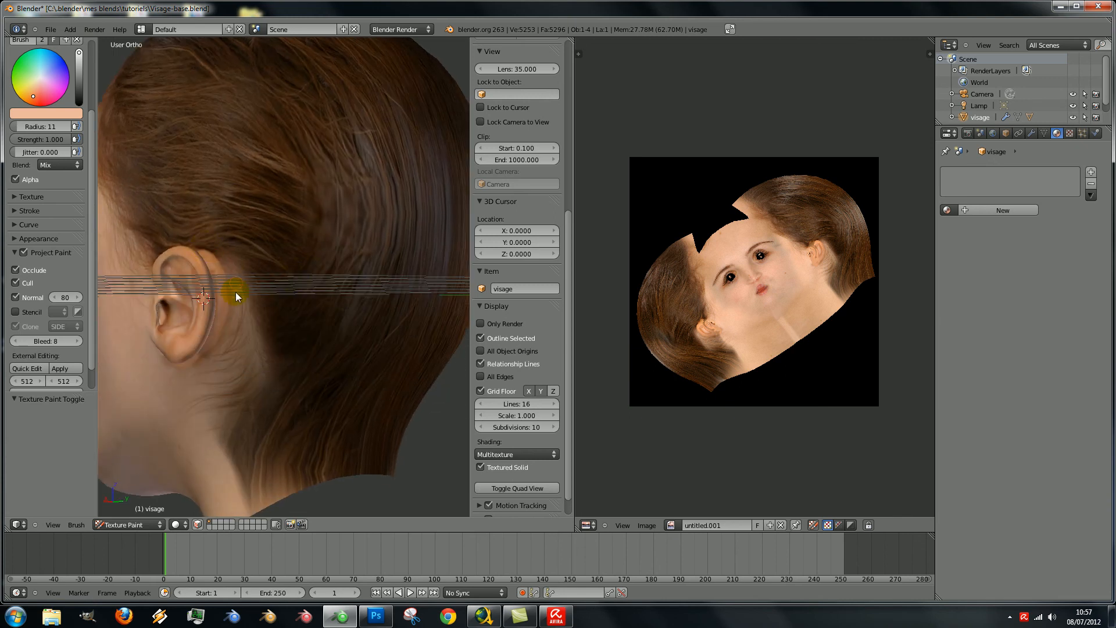
- Switch to the Clone brush, turn off cloning from the SIDE map and set the brush radius to 48
scroll(88, 148, up, 4)
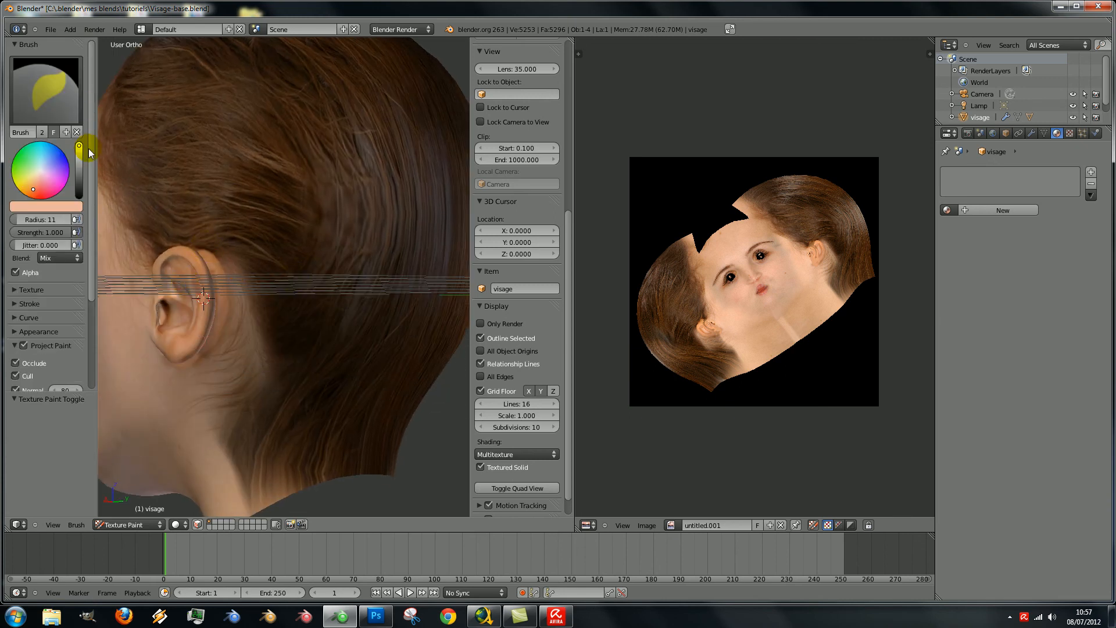
click(75, 110)
click(149, 169)
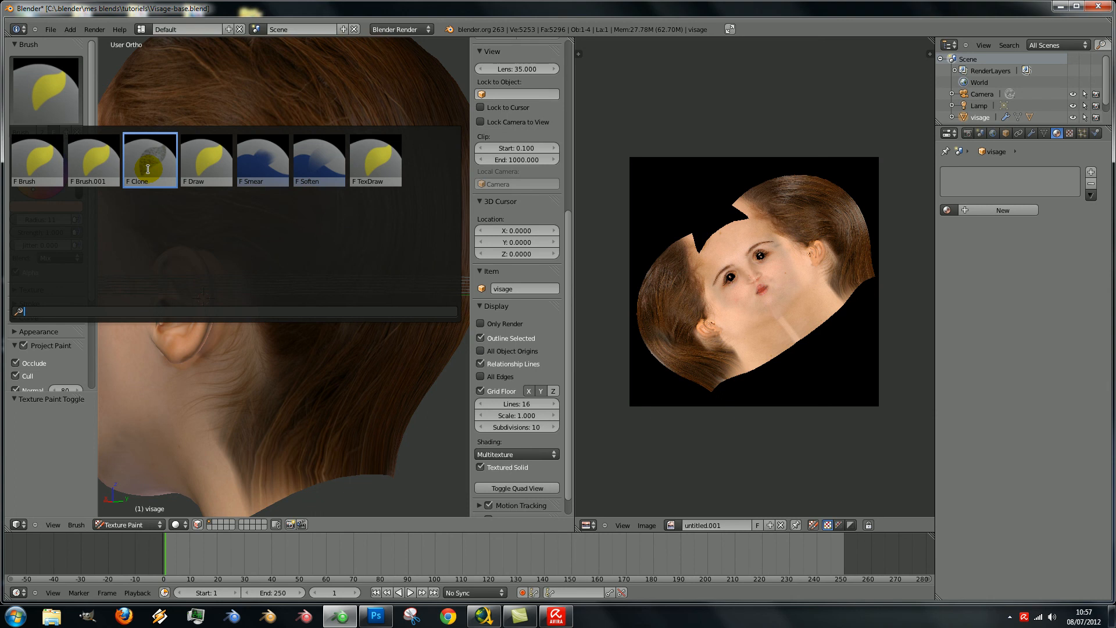
scroll(35, 244, down, 5)
click(14, 301)
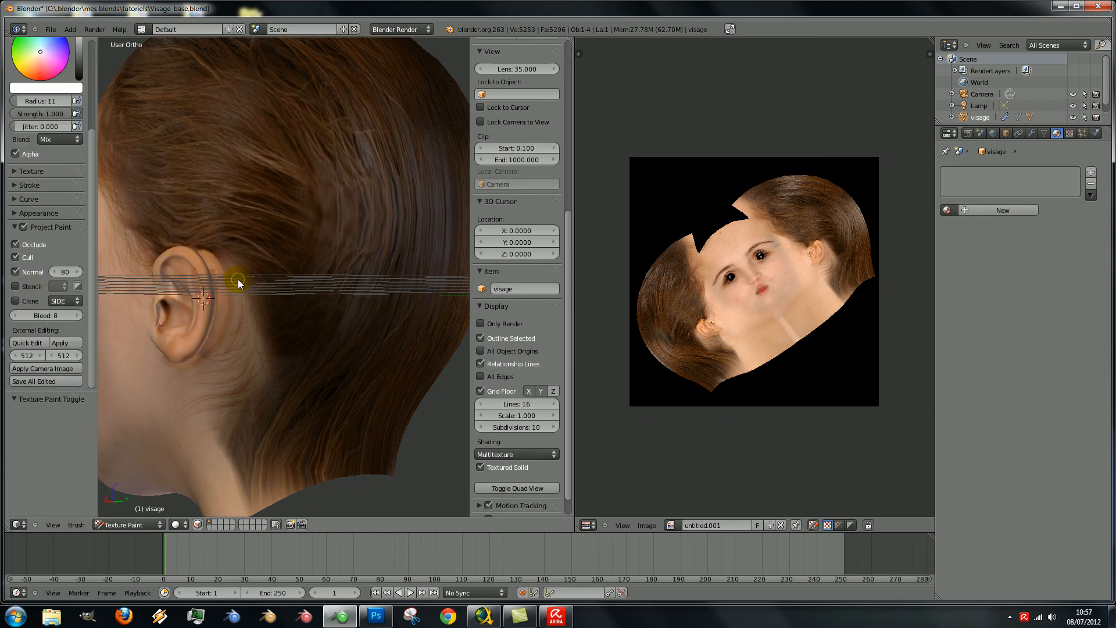
key(f)
click(270, 287)
- Set the clone source on the neck skin below the ear and paint over the lower hair edge beside it
shift+middle_drag(240, 289, 433, 284)
scroll(342, 287, up, 3)
scroll(434, 285, down, 7)
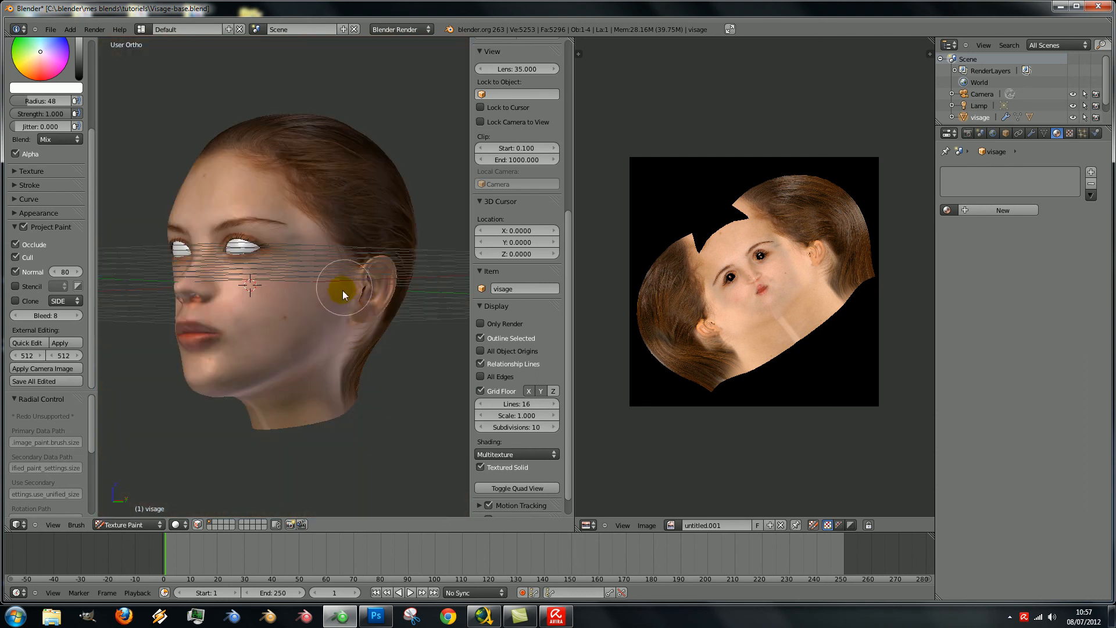
middle_drag(278, 299, 204, 298)
scroll(321, 351, up, 3)
shift+middle_drag(403, 370, 293, 399)
middle_drag(408, 400, 351, 372)
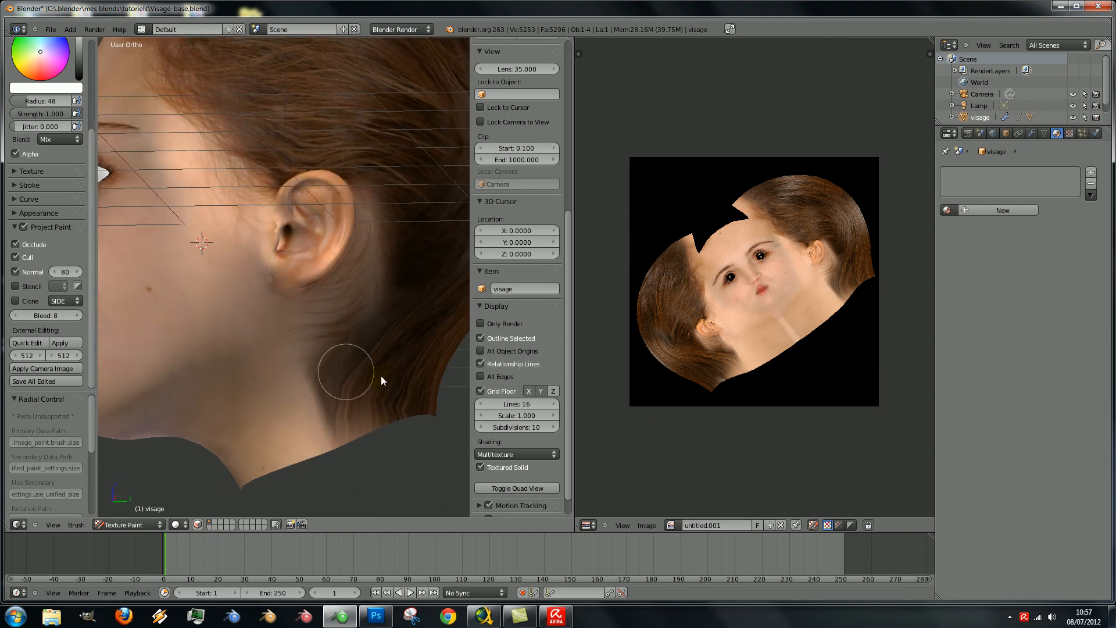
middle_drag(235, 393, 266, 407)
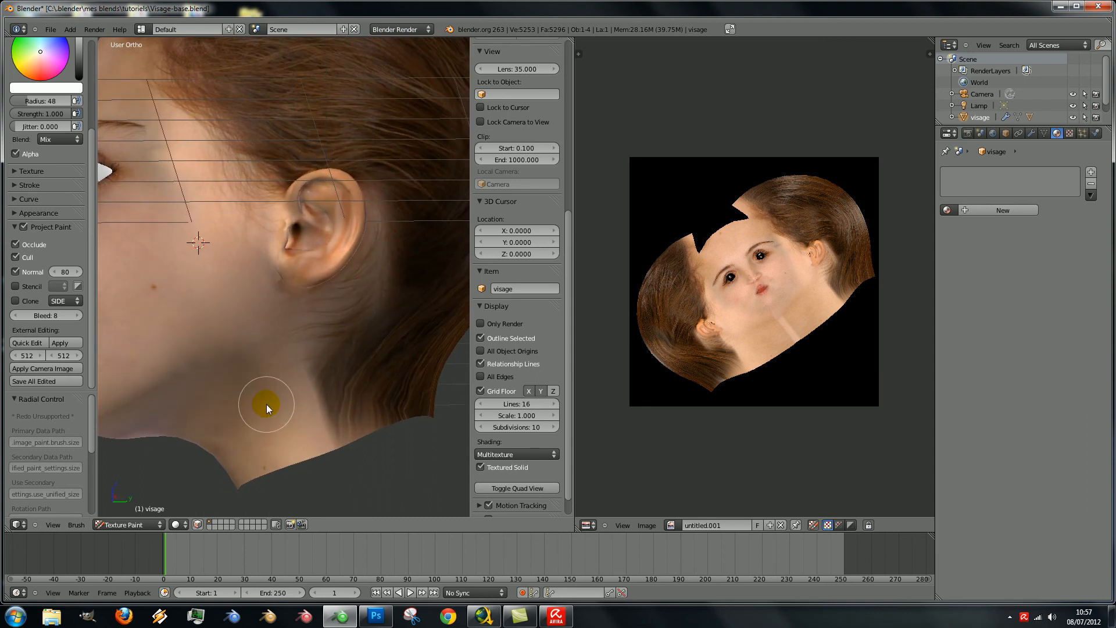
ctrl+click(264, 405)
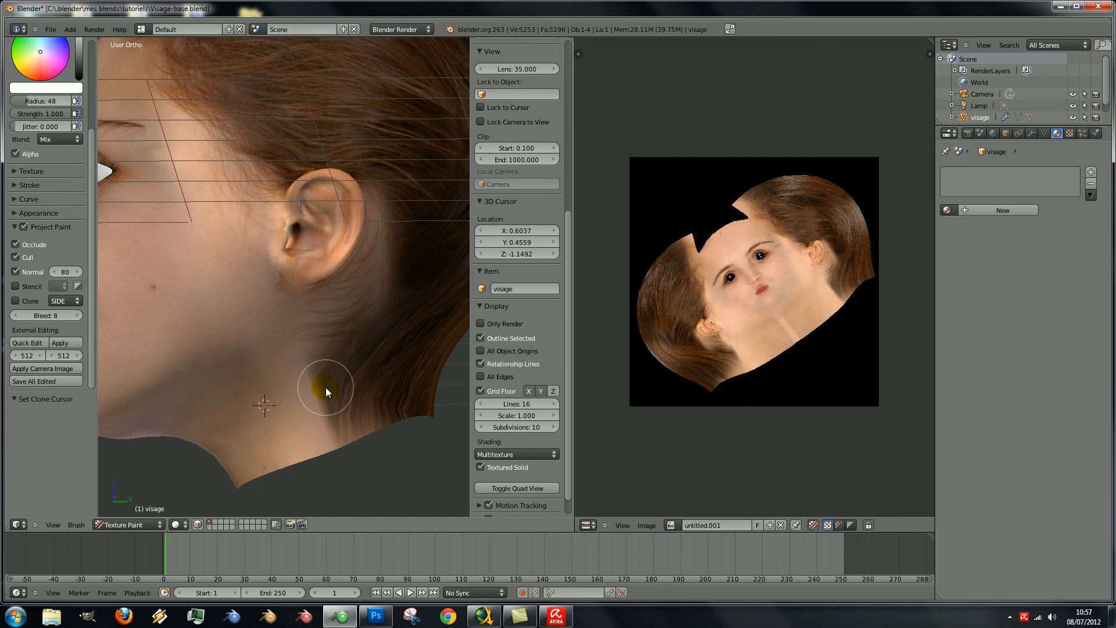
middle_drag(325, 387, 323, 383)
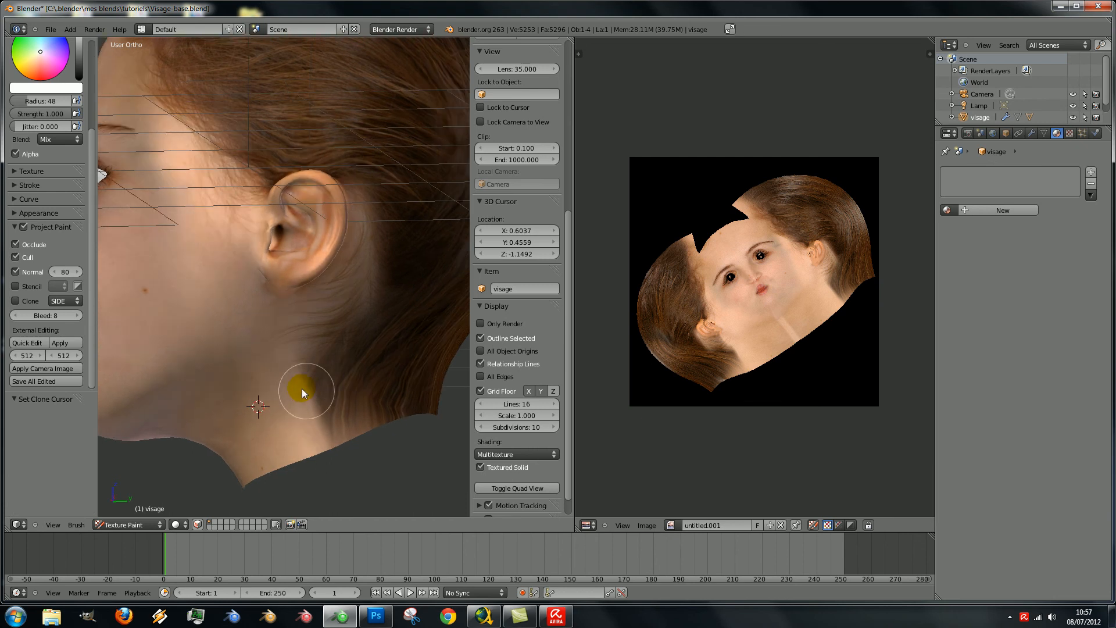
ctrl+click(257, 418)
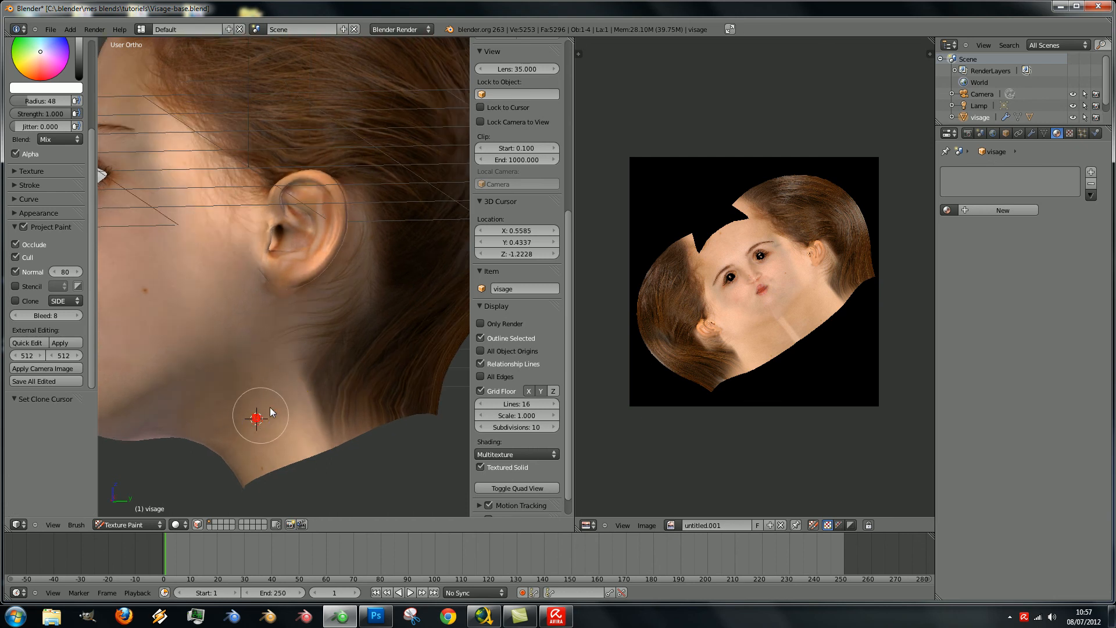
mouse_move(349, 400)
mouse_down()
mouse_move(347, 437)
mouse_move(331, 429)
mouse_up()
- Move the clone source to nearby neck skin and extend the cloned skin across the nape hair
ctrl+click(260, 371)
mouse_move(355, 414)
mouse_down()
mouse_move(344, 427)
mouse_move(320, 357)
mouse_move(375, 365)
mouse_move(406, 399)
mouse_move(424, 369)
mouse_move(414, 400)
mouse_move(459, 386)
mouse_move(424, 374)
mouse_up()
ctrl+click(312, 381)
ctrl+click(349, 389)
- On the other side of the head, clone neck skin over the hair edge below the ear
mouse_move(424, 375)
middle_down()
mouse_move(203, 372)
mouse_move(348, 414)
middle_up()
ctrl+click(341, 410)
mouse_move(289, 376)
mouse_down()
mouse_move(287, 400)
mouse_move(266, 407)
mouse_move(321, 408)
mouse_move(340, 372)
mouse_up()
ctrl+click(341, 372)
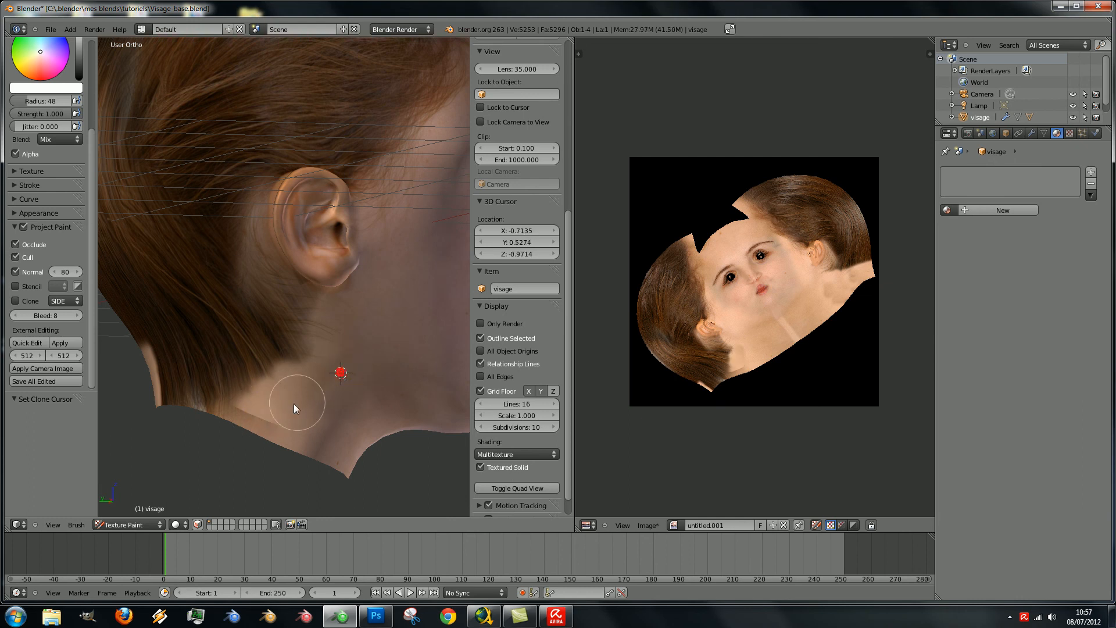
mouse_move(268, 386)
mouse_down()
mouse_move(232, 379)
mouse_move(257, 392)
mouse_move(243, 363)
mouse_move(218, 386)
mouse_up()
- Take clone sources lower on the neck and clone skin over the remaining hair at the back of the nape
ctrl+click(330, 410)
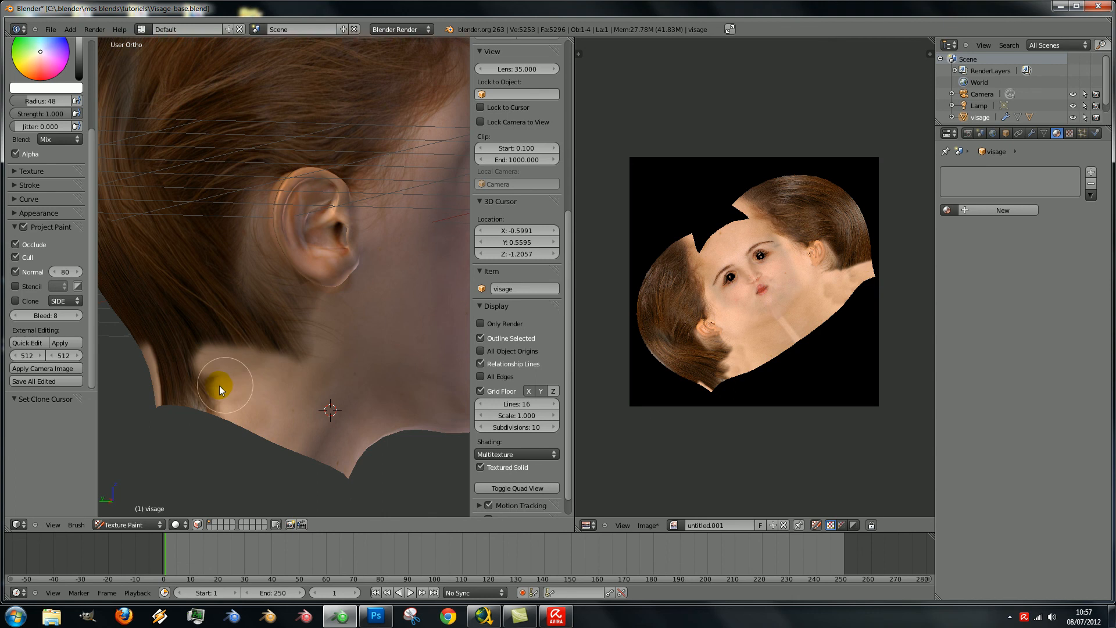
ctrl+click(314, 393)
mouse_move(186, 398)
mouse_down()
mouse_move(167, 361)
mouse_move(262, 382)
mouse_up()
ctrl+click(283, 390)
- Check the retouched neck and hairline around the head model
middle_drag(151, 372, 474, 381)
scroll(465, 381, down, 5)
scroll(327, 367, up, 6)
scroll(322, 356, down, 4)
middle_drag(315, 334, 335, 348)
scroll(325, 357, up, 3)
scroll(371, 465, down, 2)
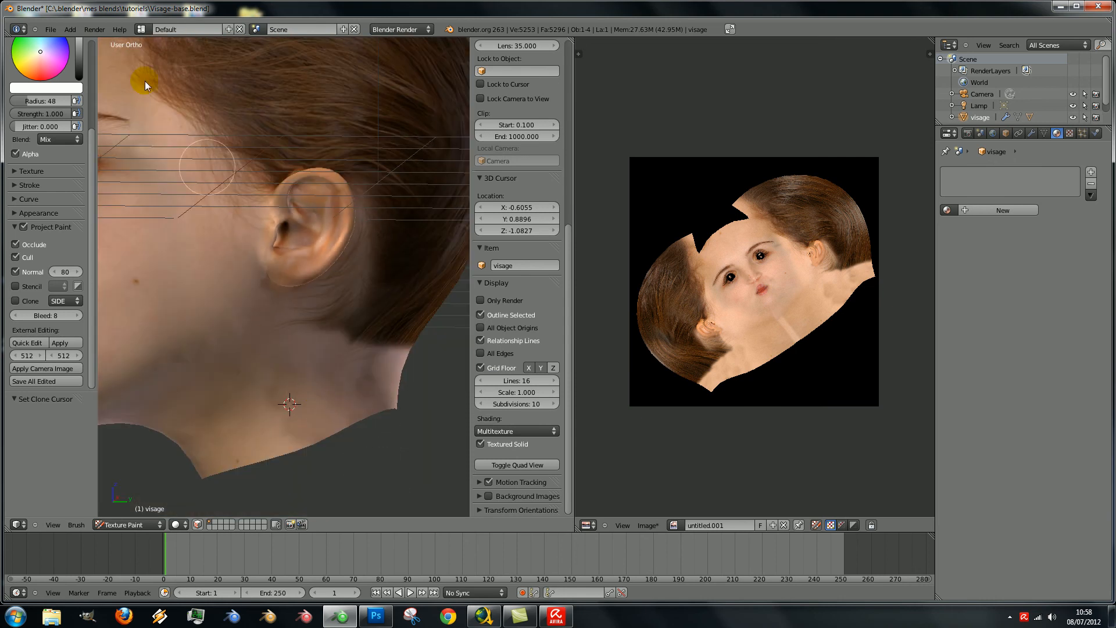
- Switch to the Smear brush at strength 0.200 and blend the cloned skin patches on the neck below the ear
scroll(75, 95, up, 4)
middle_drag(285, 384, 263, 395)
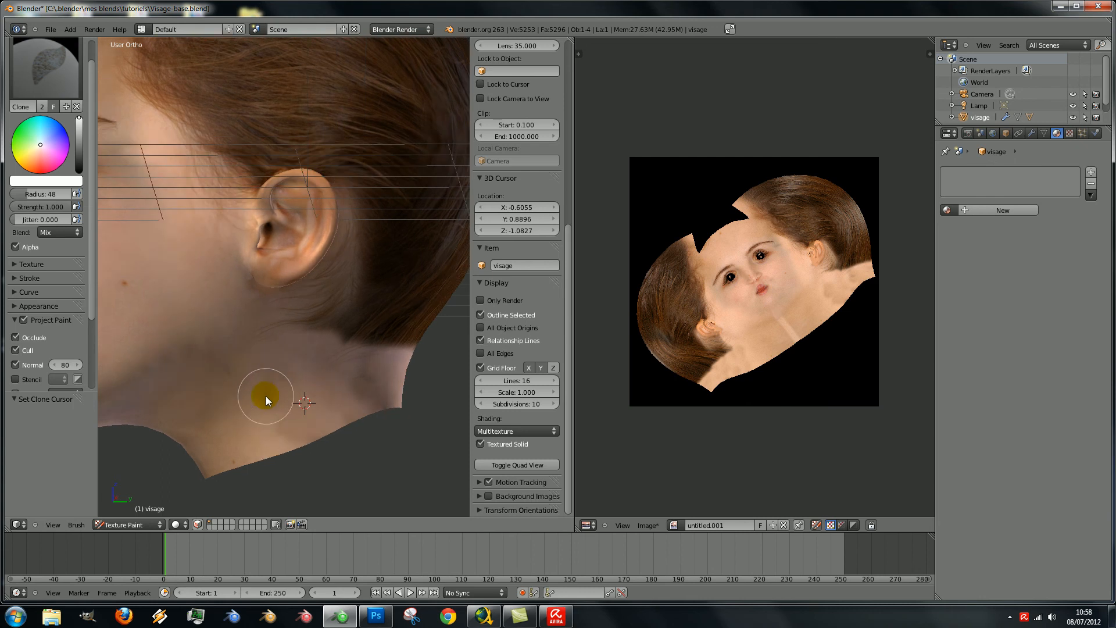
scroll(265, 395, up, 2)
scroll(267, 388, down, 1)
click(42, 75)
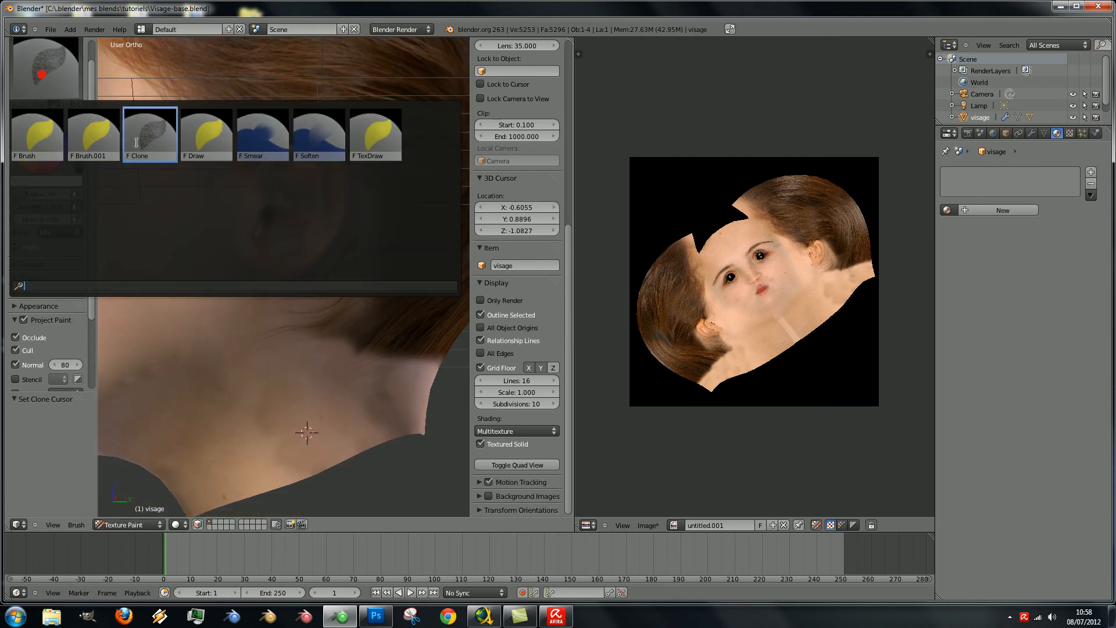
click(258, 131)
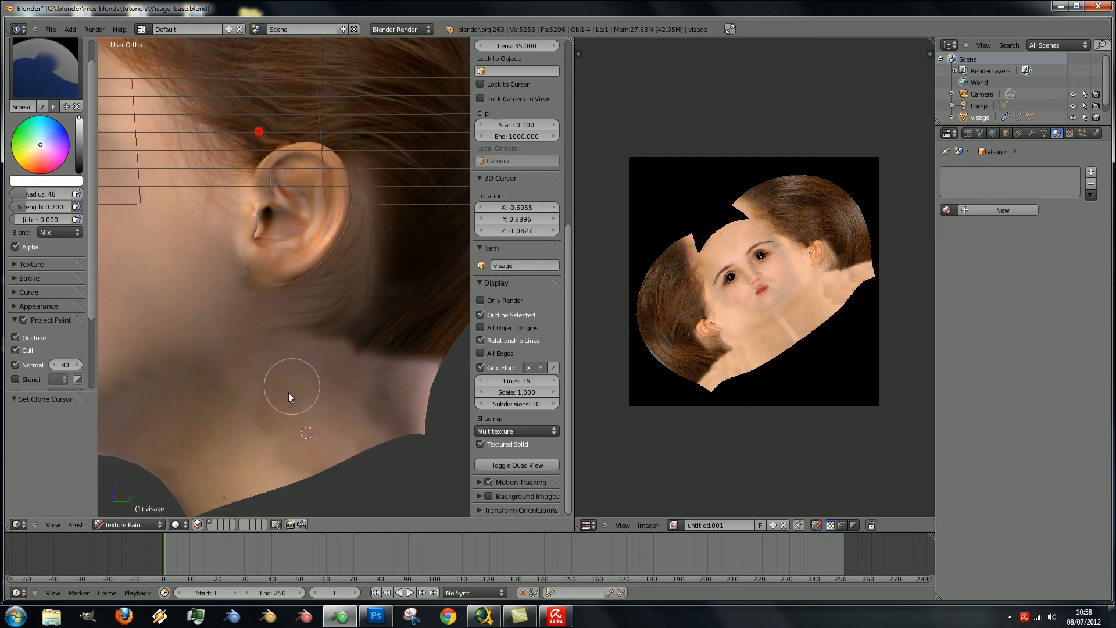
mouse_move(248, 429)
mouse_down()
mouse_move(271, 415)
mouse_move(245, 466)
mouse_move(348, 456)
mouse_move(357, 419)
mouse_move(406, 391)
mouse_move(254, 432)
mouse_move(348, 441)
mouse_move(349, 431)
mouse_up()
mouse_move(349, 384)
middle_down()
mouse_move(309, 369)
mouse_move(228, 412)
middle_up()
mouse_move(228, 411)
mouse_down()
mouse_move(242, 392)
mouse_move(236, 400)
mouse_move(298, 448)
mouse_move(314, 415)
mouse_move(295, 399)
mouse_move(349, 404)
mouse_up()
- Smear the remaining uneven skin areas on the neck and face
scroll(288, 331, down, 5)
mouse_move(287, 327)
middle_down()
mouse_move(339, 369)
mouse_move(358, 343)
middle_up()
scroll(339, 369, up, 5)
mouse_move(277, 384)
mouse_down()
mouse_move(252, 379)
mouse_move(256, 407)
mouse_move(285, 370)
mouse_move(271, 411)
mouse_move(249, 416)
mouse_move(262, 374)
mouse_move(269, 386)
mouse_up()
scroll(336, 357, up, 3)
scroll(337, 353, up, 2)
scroll(322, 259, up, 2)
middle_drag(323, 260, 397, 215)
scroll(427, 261, up, 2)
mouse_move(406, 220)
mouse_down()
mouse_move(397, 228)
mouse_move(410, 222)
mouse_move(382, 189)
mouse_move(396, 218)
mouse_move(357, 219)
mouse_move(441, 218)
mouse_move(370, 228)
mouse_move(361, 240)
mouse_move(230, 245)
mouse_move(193, 225)
mouse_move(218, 215)
mouse_move(179, 227)
mouse_move(236, 240)
mouse_up()
- Switch to the paint brush, sample the skin tone at the nose in the texture and lighten it to R 0.947, G 0.685, B 0.595
scroll(236, 239, down, 4)
scroll(407, 285, down, 4)
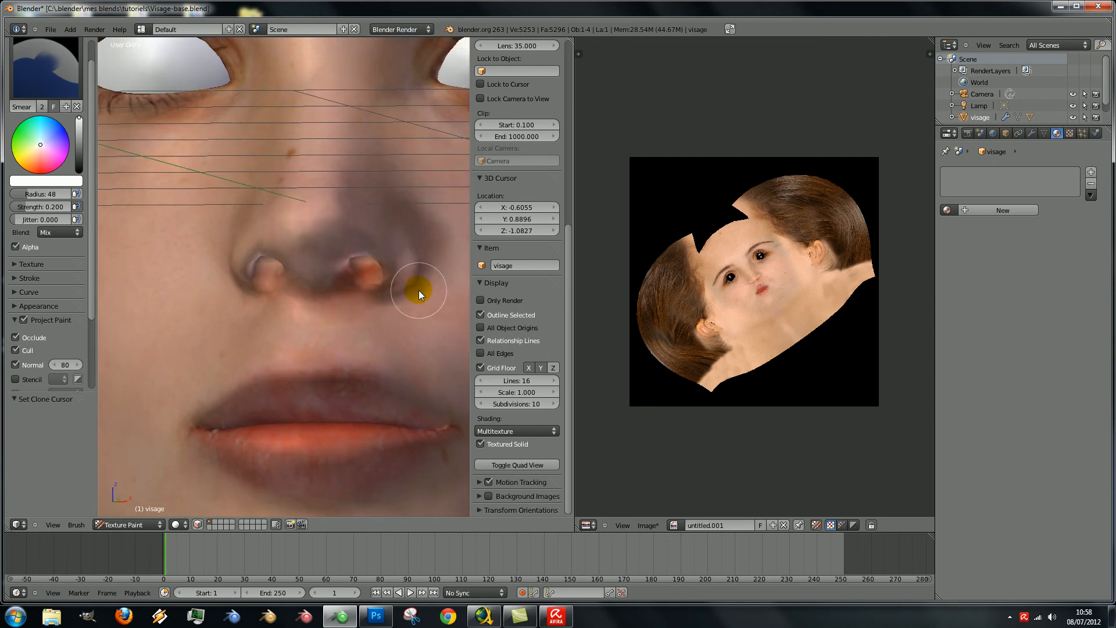
scroll(392, 303, up, 7)
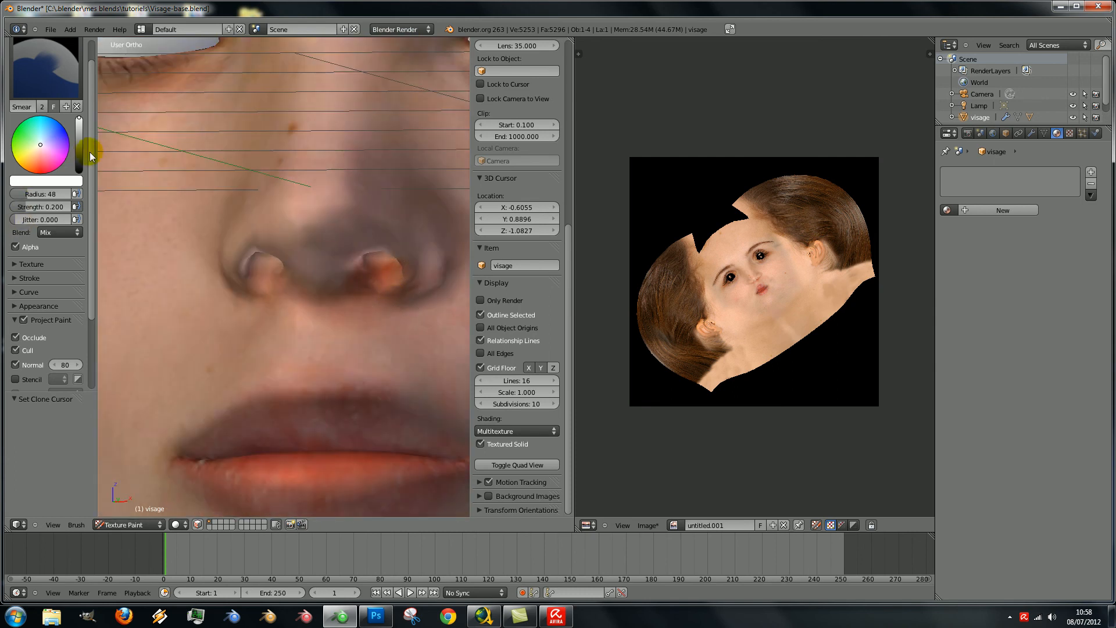
click(45, 68)
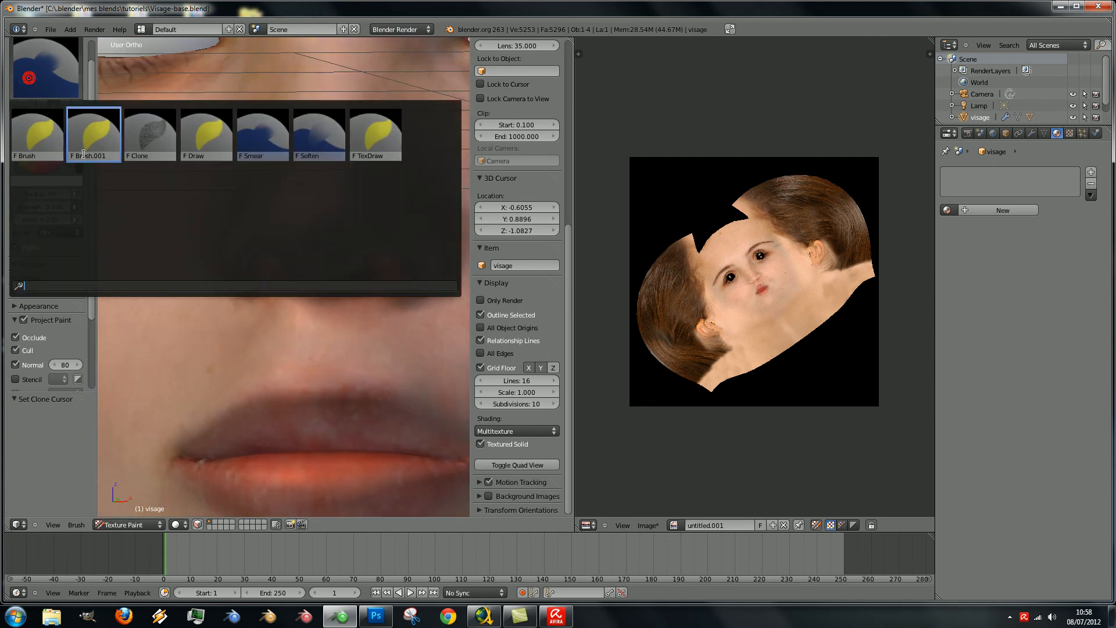
click(40, 130)
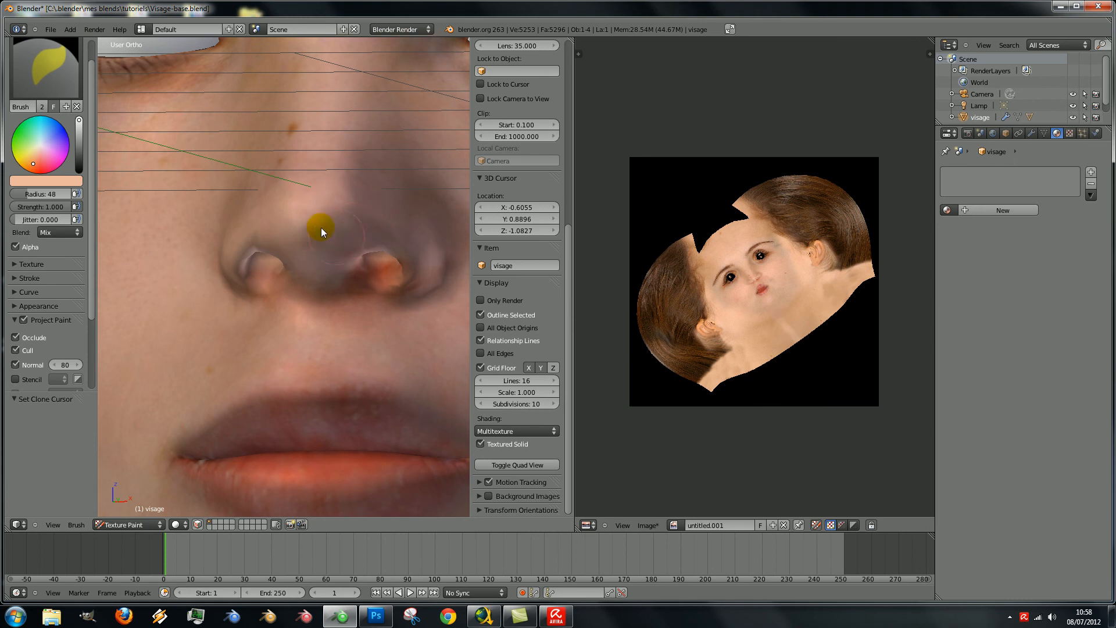
click(64, 180)
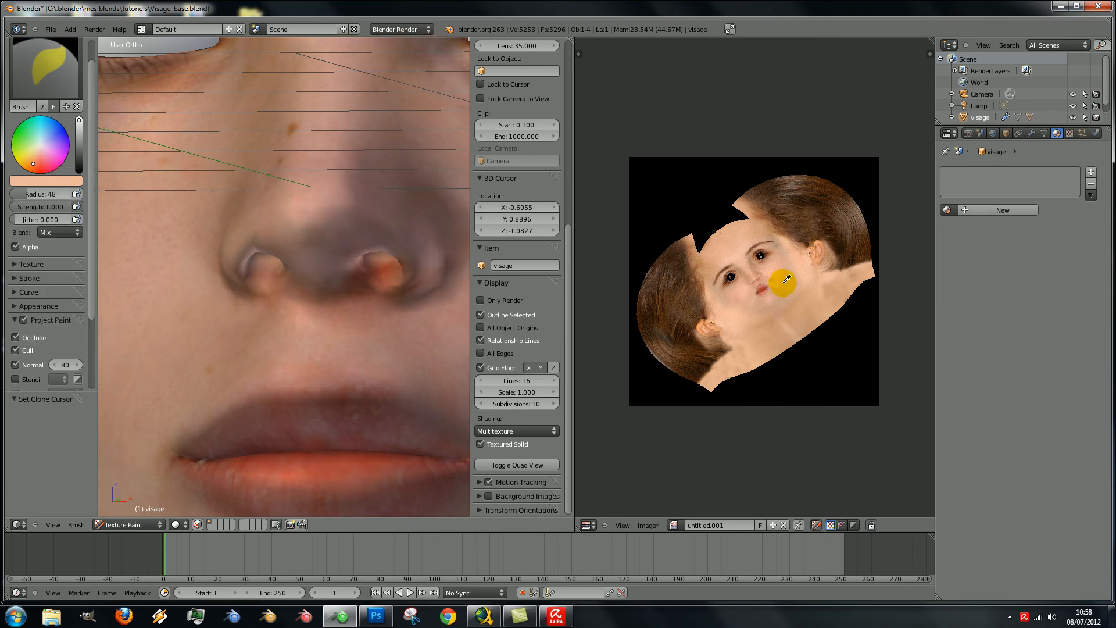
click(754, 278)
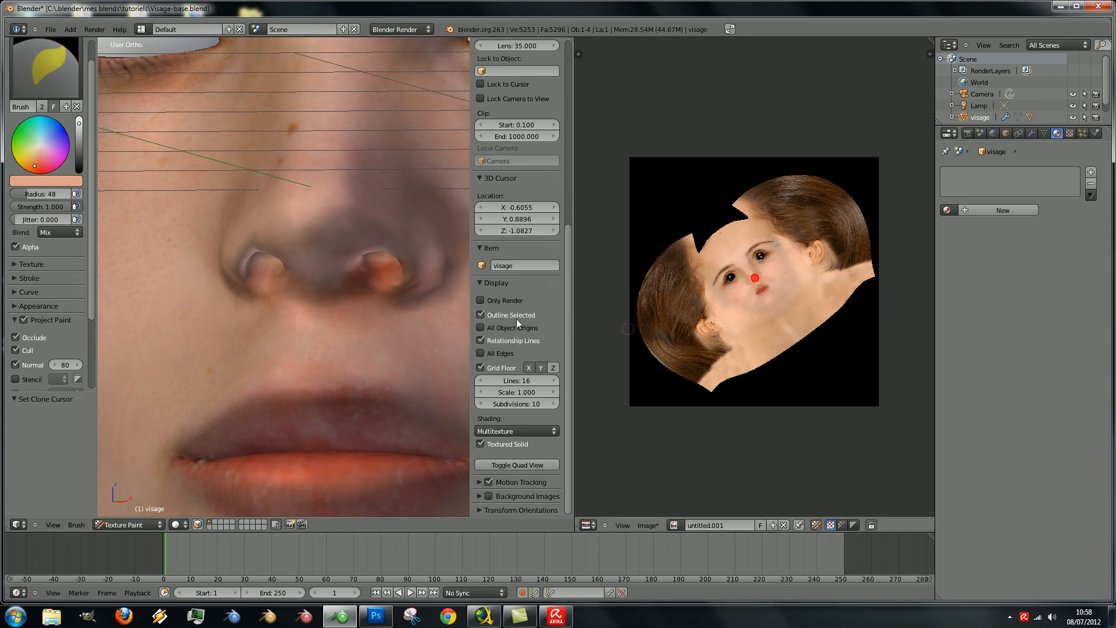
click(62, 180)
click(110, 205)
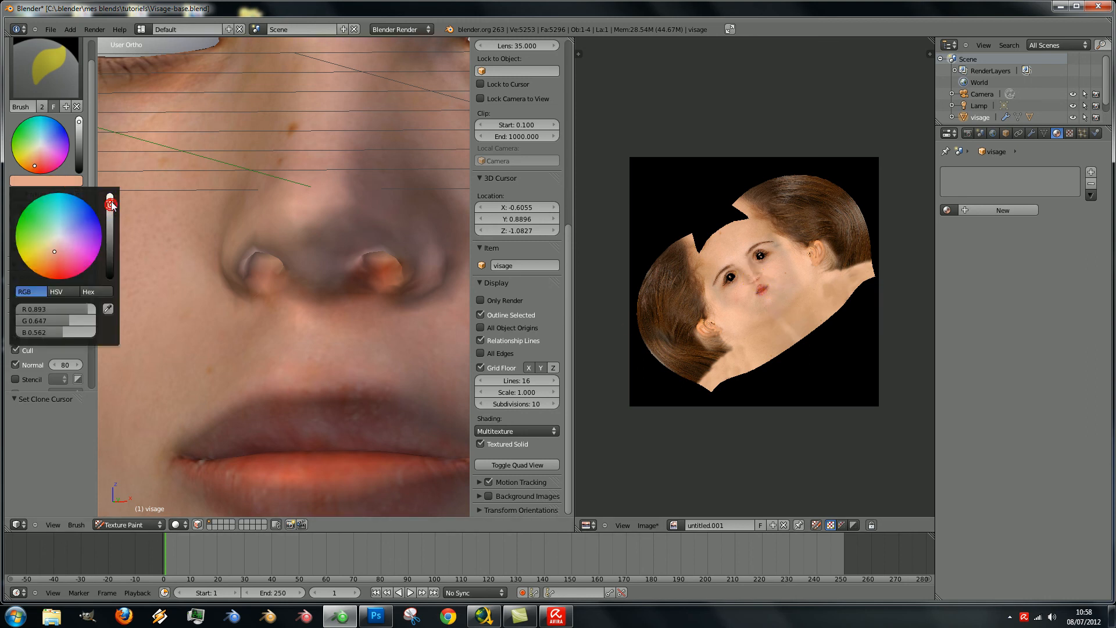
click(110, 200)
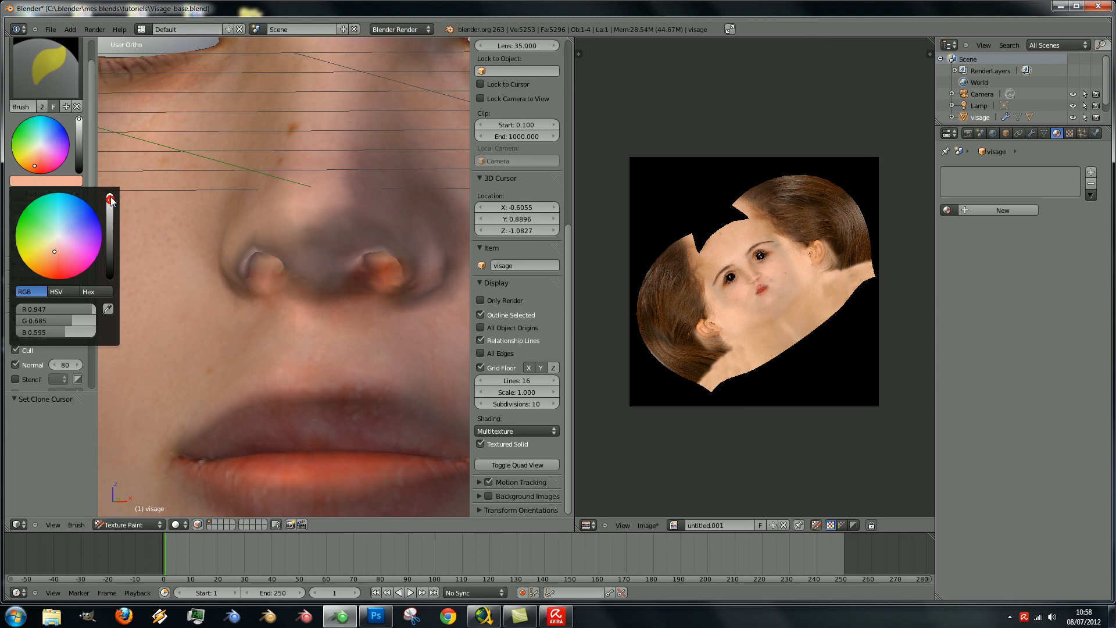
click(199, 173)
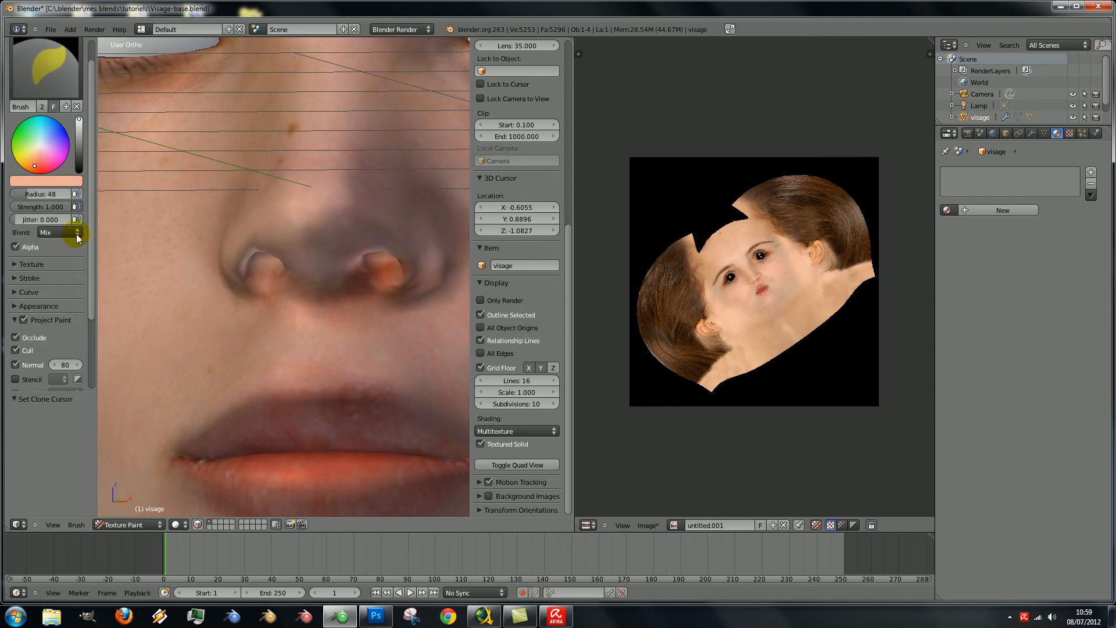
- Set the brush strength to 0.235 and radius to 51, and paint over the orange areas in the nostrils
drag(54, 206, 11, 208)
key(f)
click(382, 281)
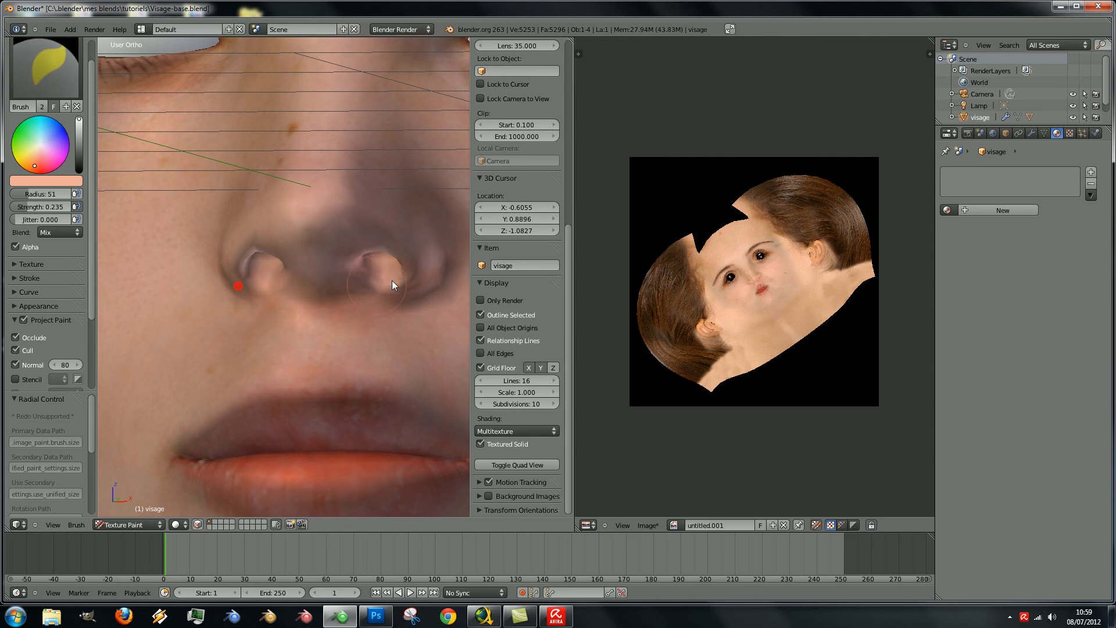
scroll(341, 239, down, 5)
middle_drag(320, 261, 399, 301)
scroll(281, 294, down, 4)
scroll(291, 294, up, 4)
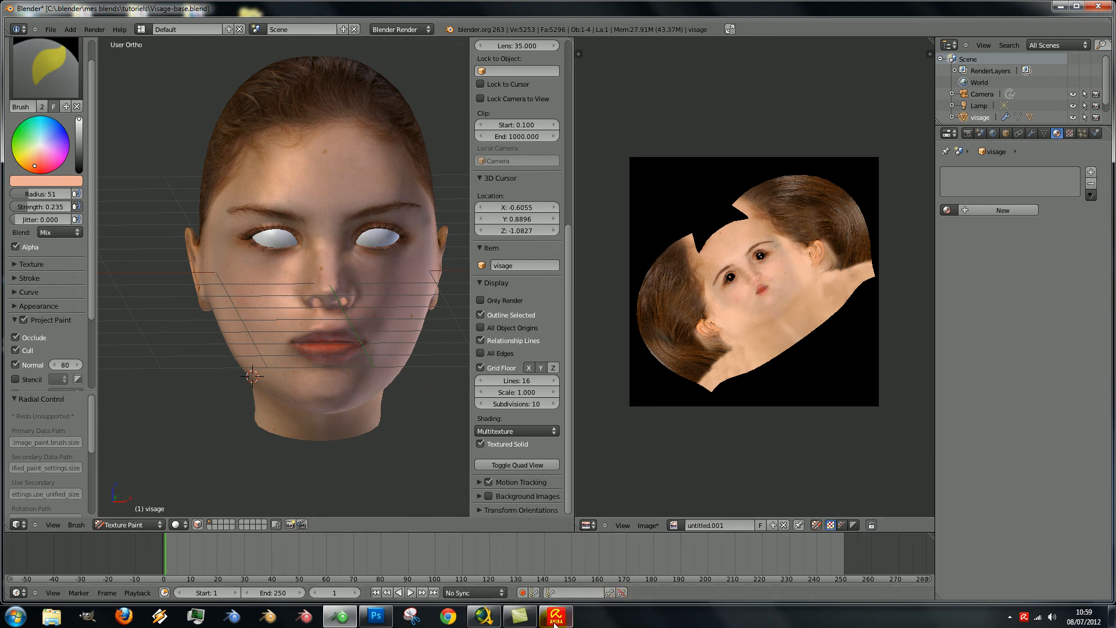
click(526, 621)
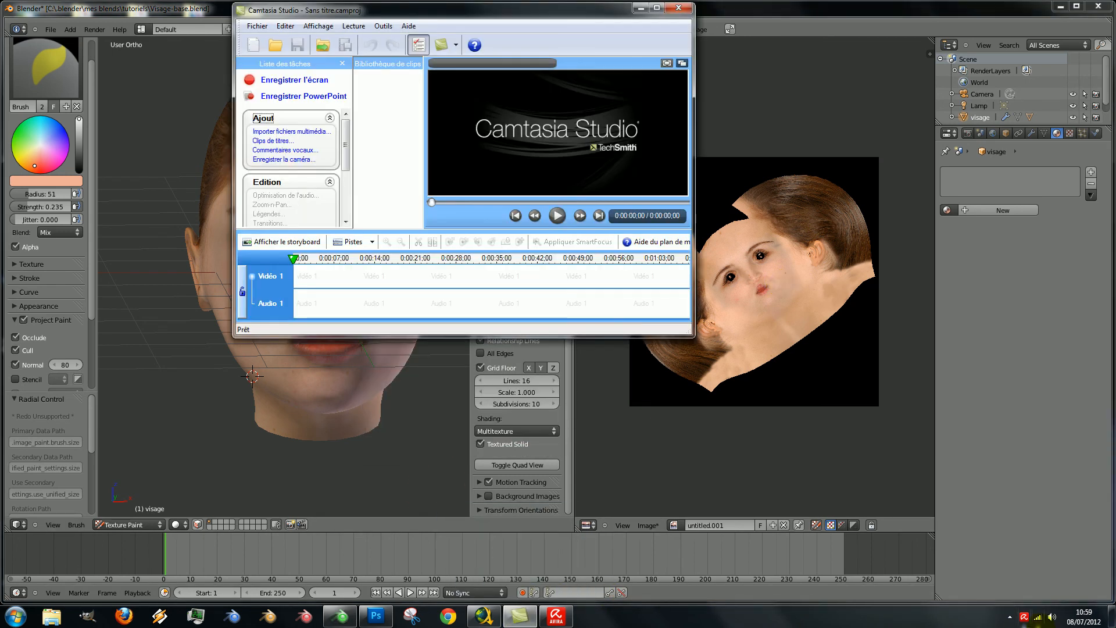
click(1010, 618)
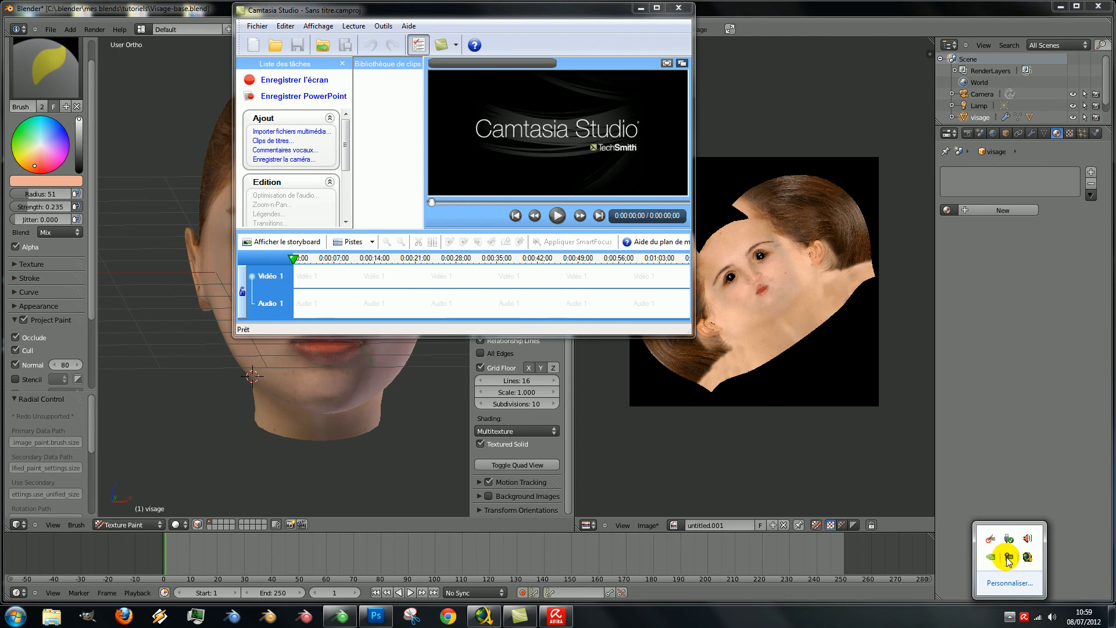